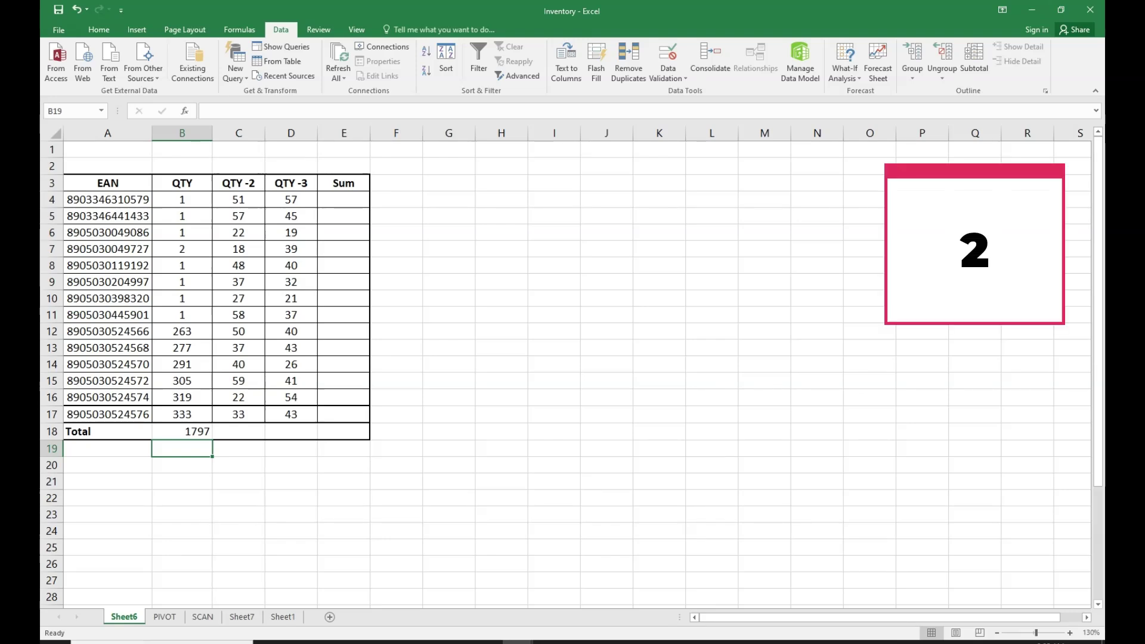
# Step: Fill the QTY total formula in B18 across C18:E18 of the Total row
pyautogui.click(182, 432)
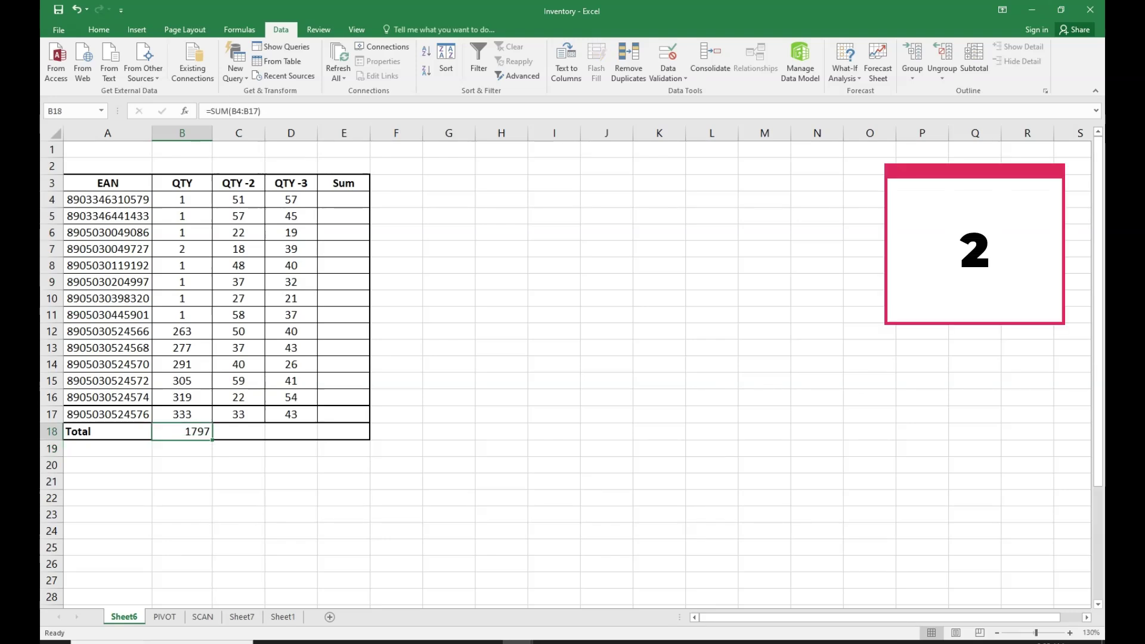
pyautogui.click(239, 432)
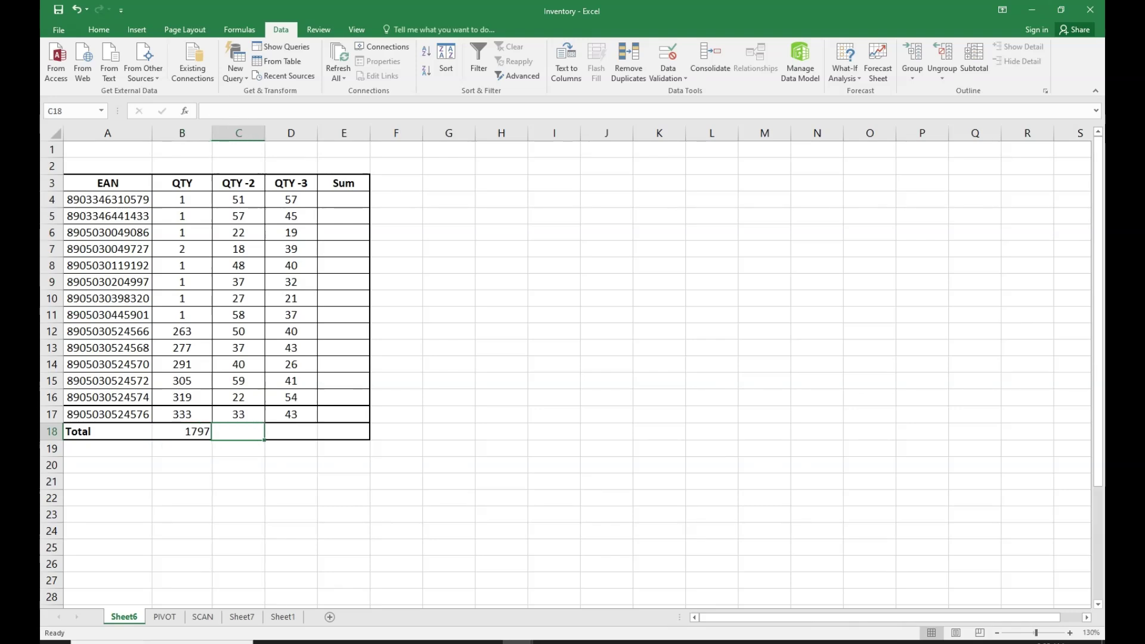
pyautogui.click(291, 432)
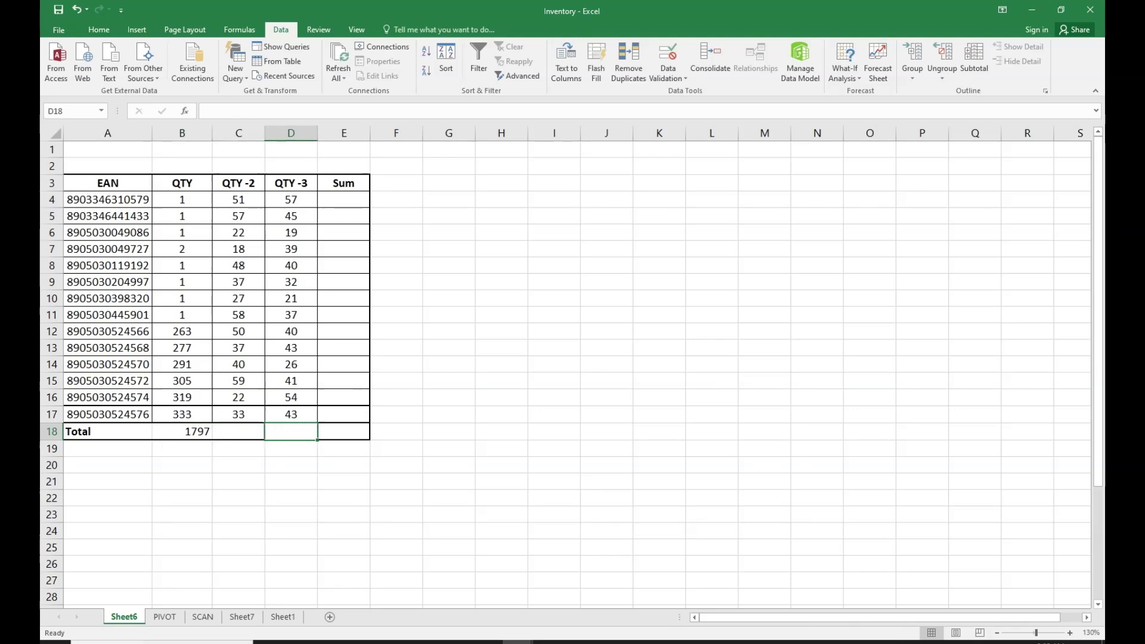
pyautogui.click(291, 482)
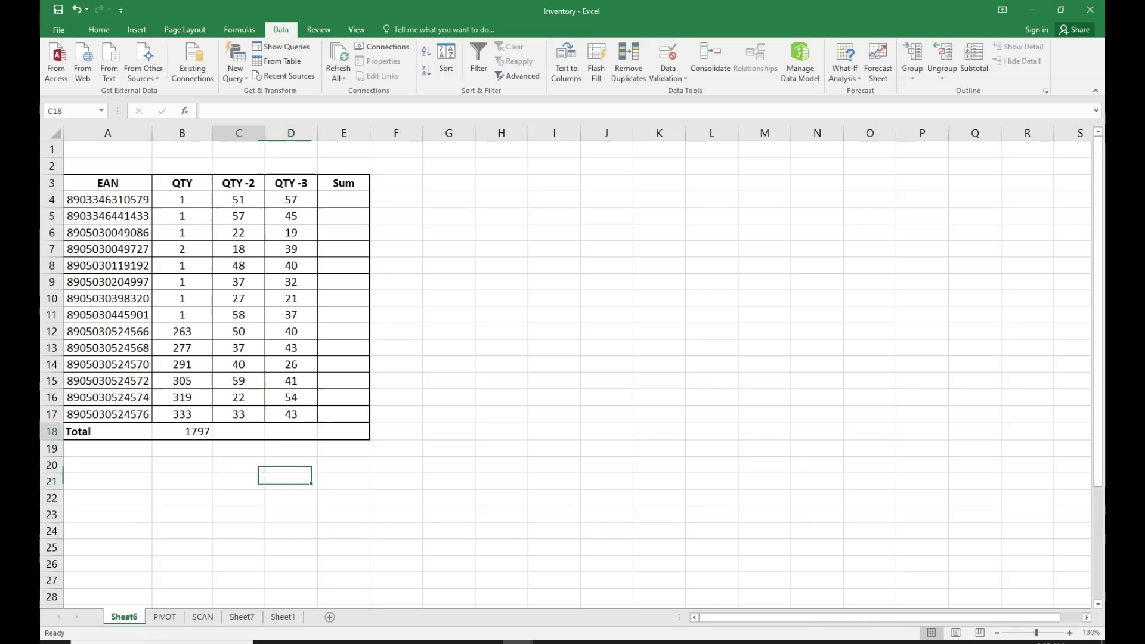
pyautogui.moveTo(239, 432); pyautogui.dragTo(344, 431)
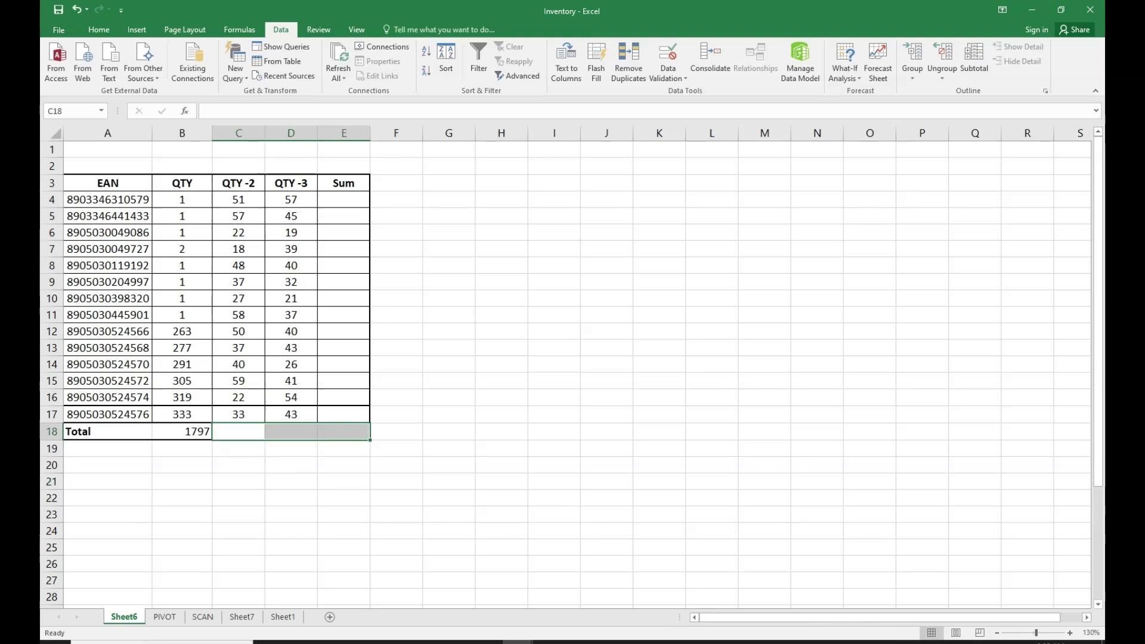
pyautogui.click(343, 466)
pyautogui.moveTo(182, 431); pyautogui.dragTo(343, 432)
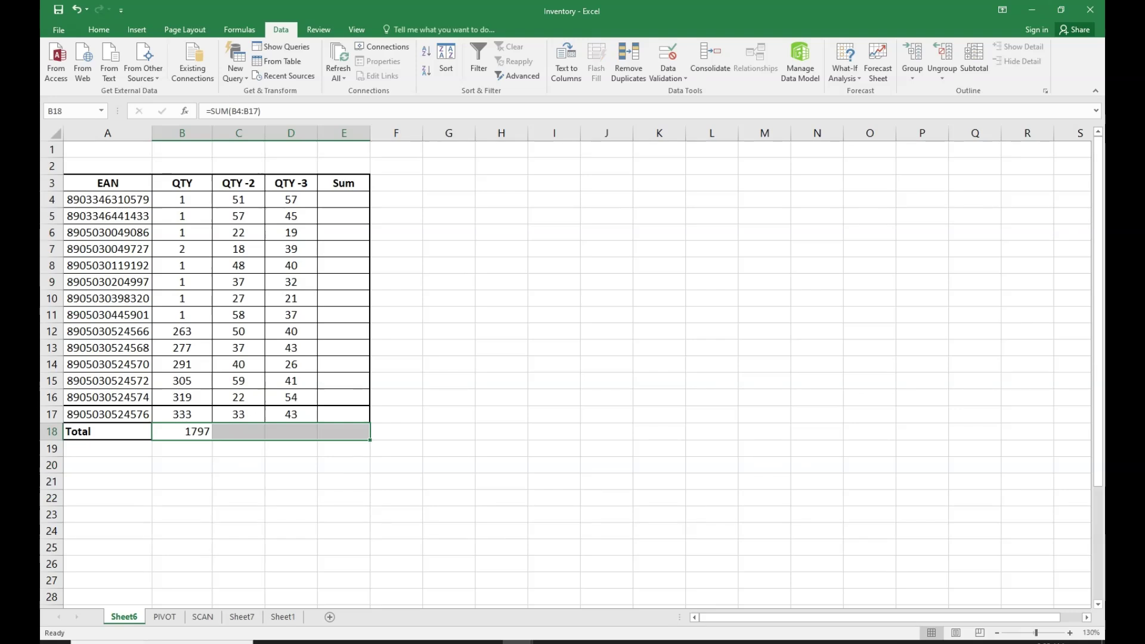
pyautogui.hotkey('ctrl', 'r')
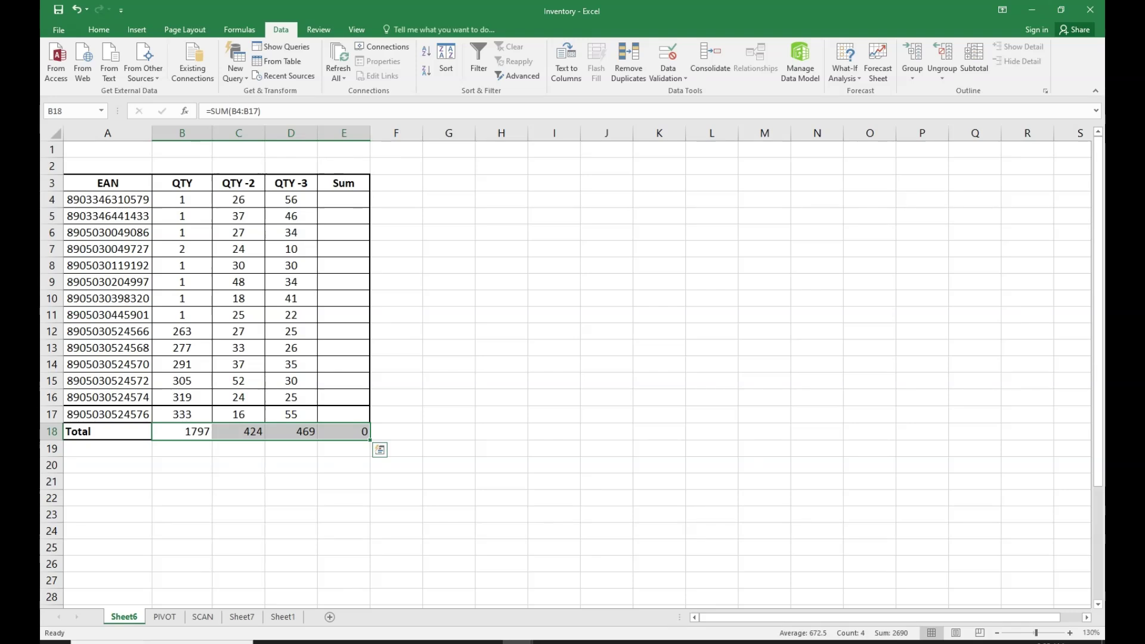
# Step: Clear the totals in B18:E18 and AutoSum the quantity columns to fill the Sum column
pyautogui.press('Delete')
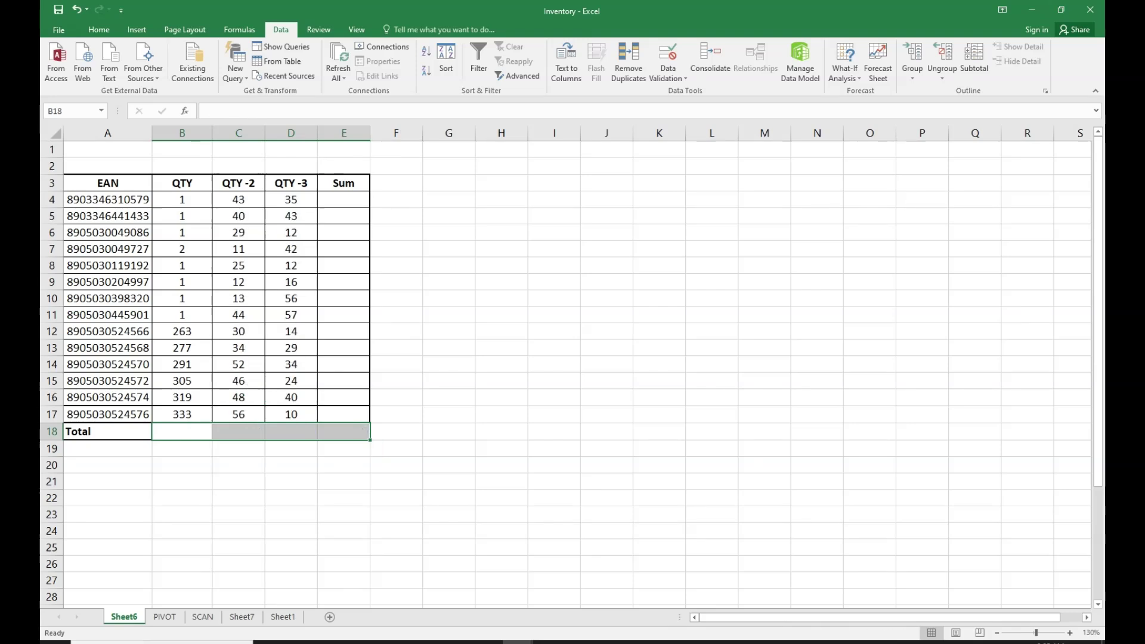
pyautogui.moveTo(343, 200); pyautogui.dragTo(343, 415)
pyautogui.moveTo(182, 200); pyautogui.dragTo(292, 415)
pyautogui.click(502, 332)
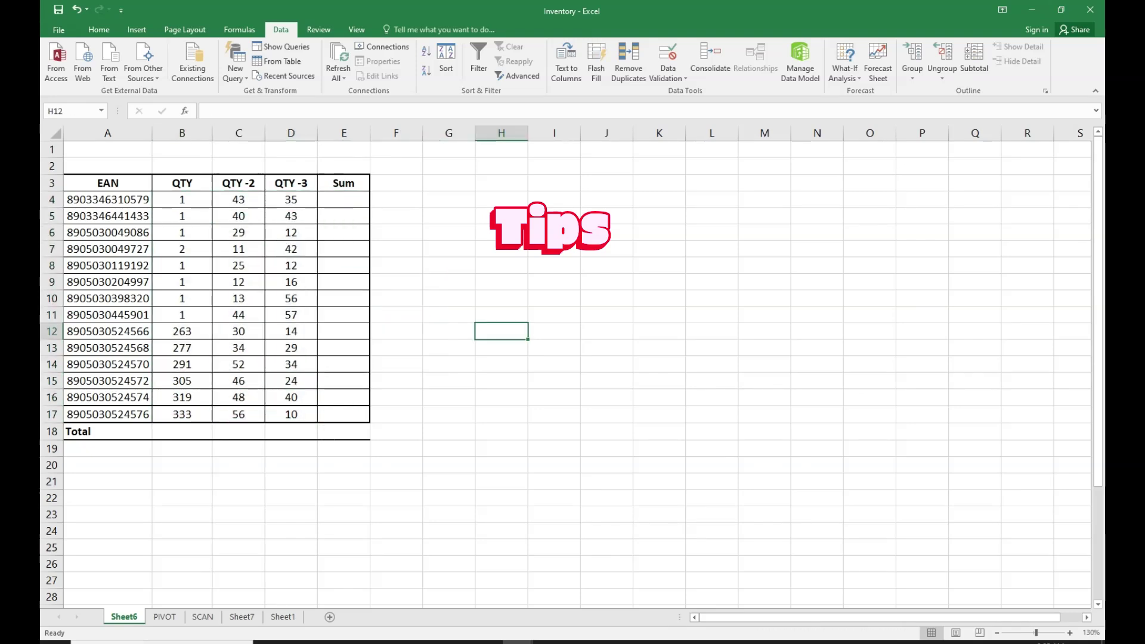
pyautogui.moveTo(182, 184); pyautogui.dragTo(344, 415)
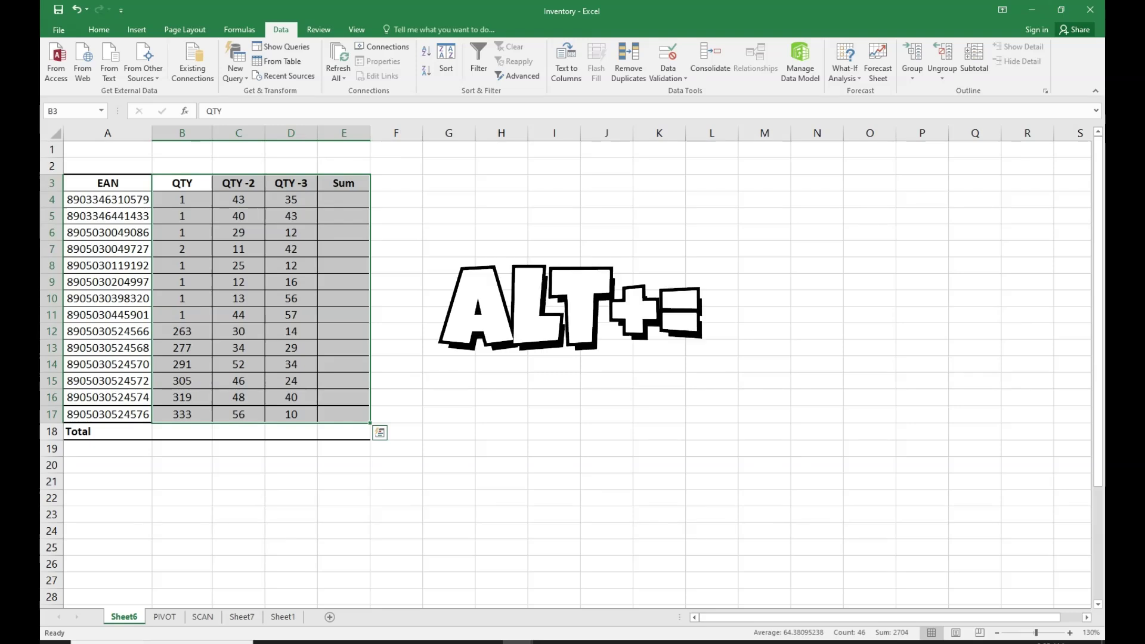
pyautogui.hotkey('alt', '=')
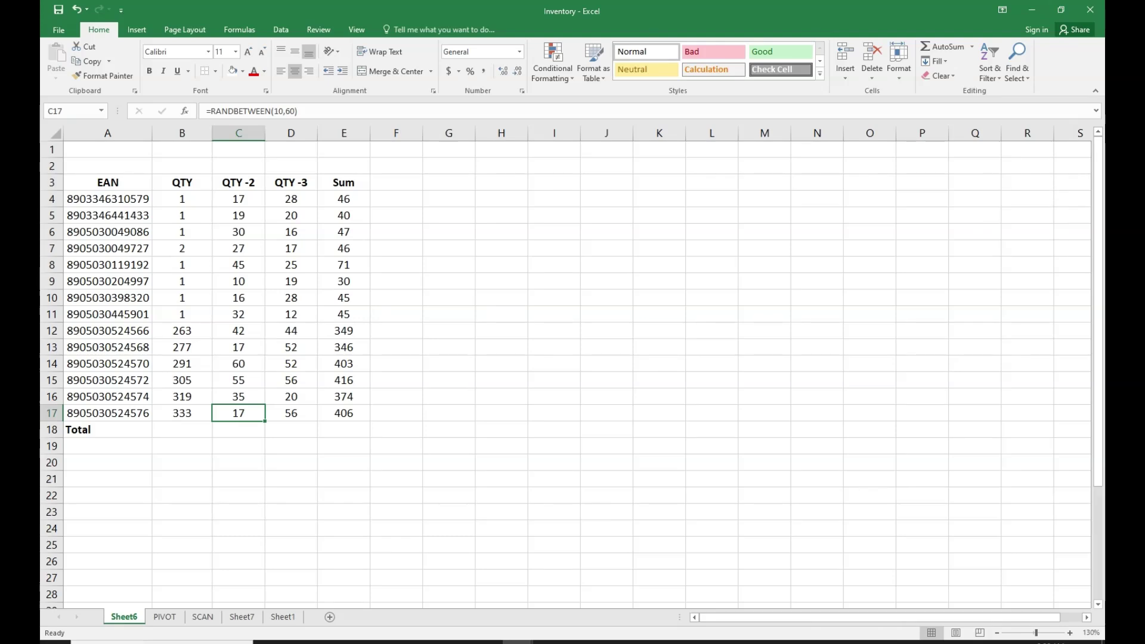
# Step: Apply all borders to the whole inventory table A3:E18
pyautogui.click(182, 331)
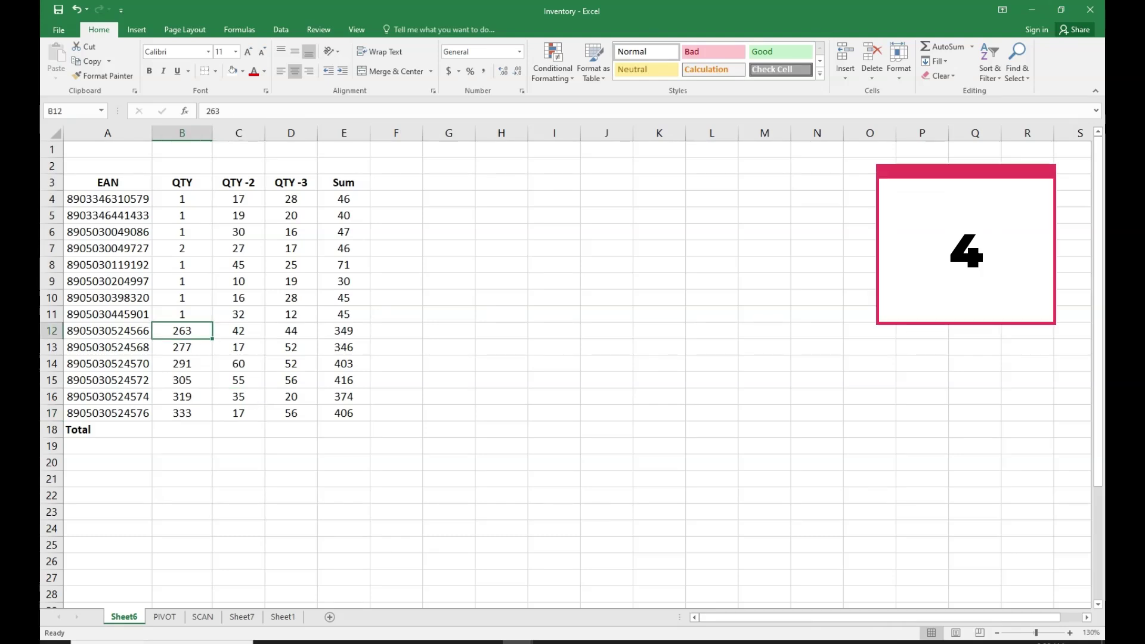
pyautogui.hotkey('ctrl', 'a')
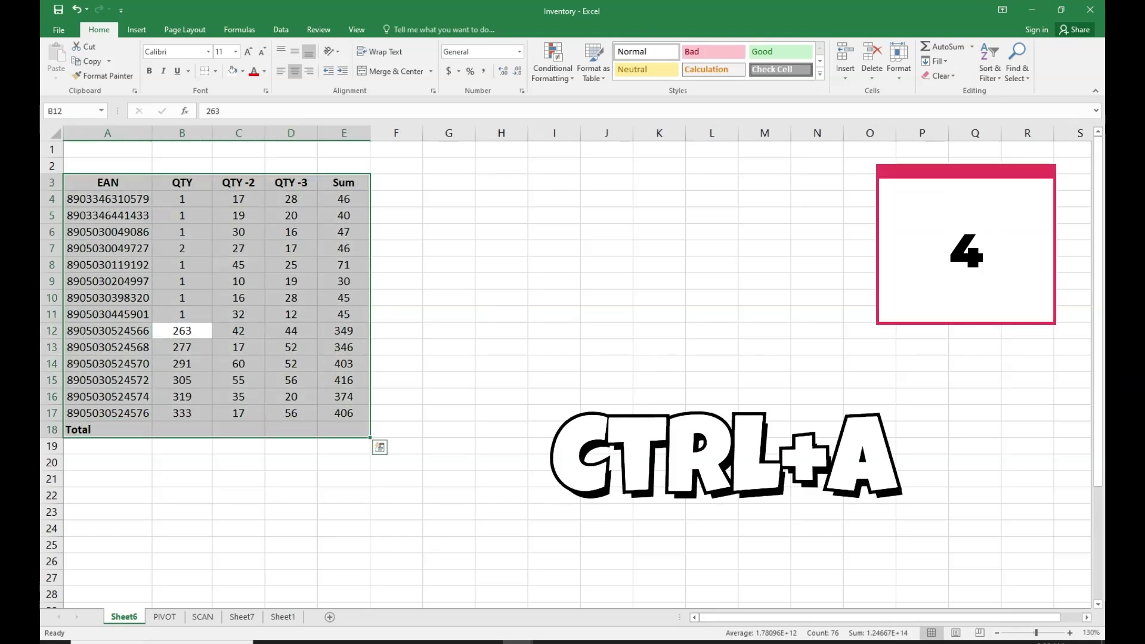
pyautogui.press('alt')
pyautogui.press('h')
pyautogui.press('b')
pyautogui.press('a')
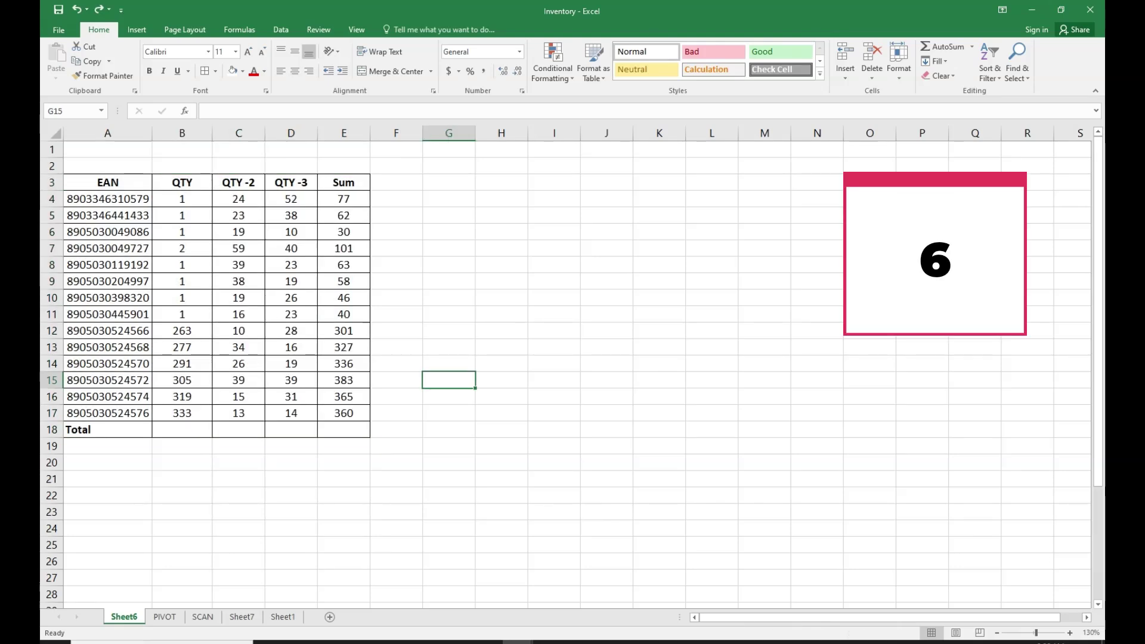
# Step: Add thick outside borders around the inventory table A3:E18
pyautogui.moveTo(108, 183); pyautogui.dragTo(344, 429)
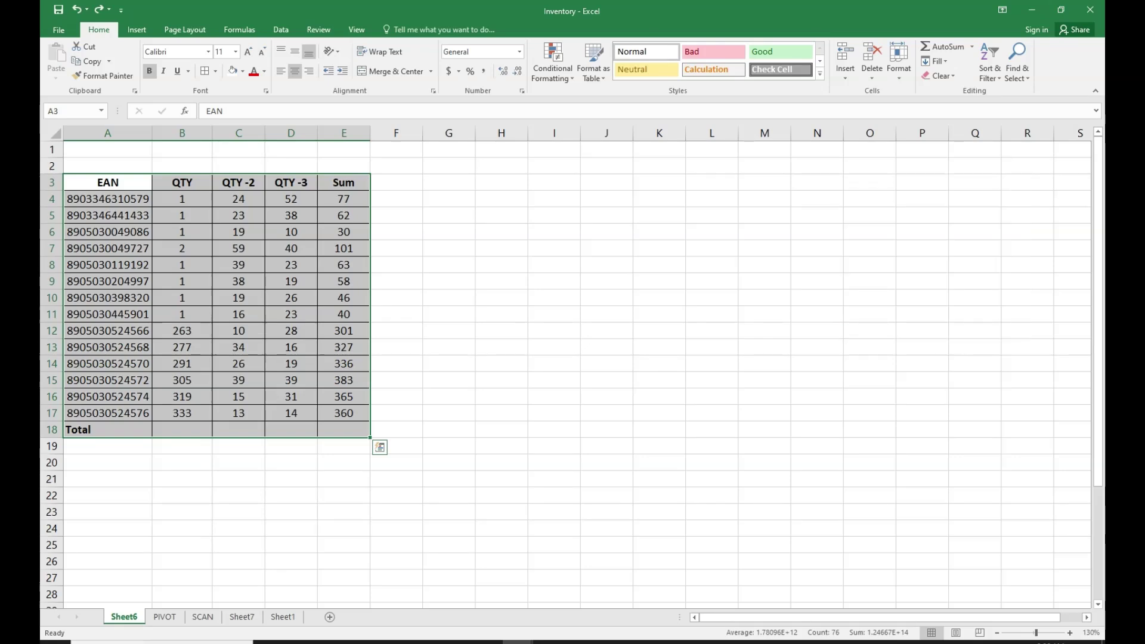
pyautogui.click(238, 315)
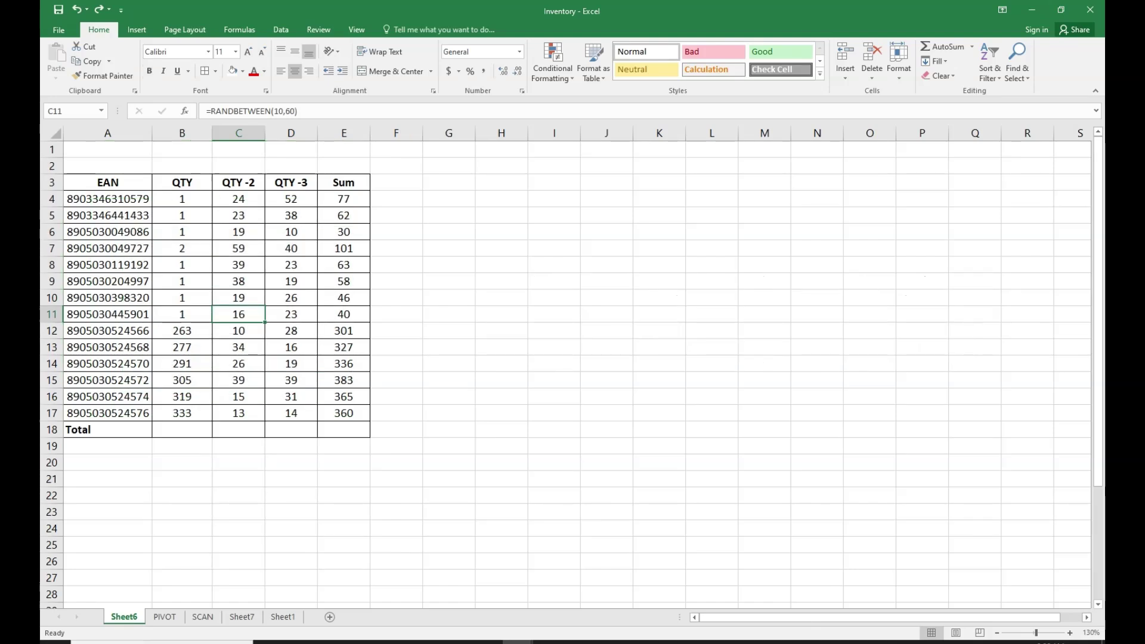
pyautogui.hotkey('ctrl', 'a')
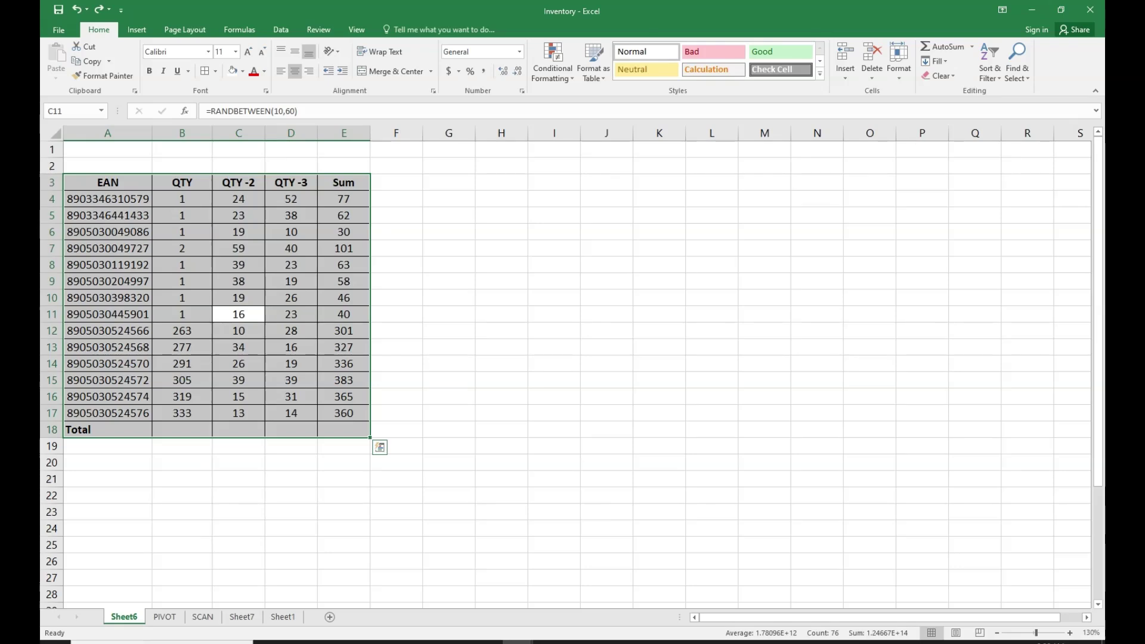
pyautogui.hotkey('alt', 'h')
pyautogui.press('b')
pyautogui.press('t')
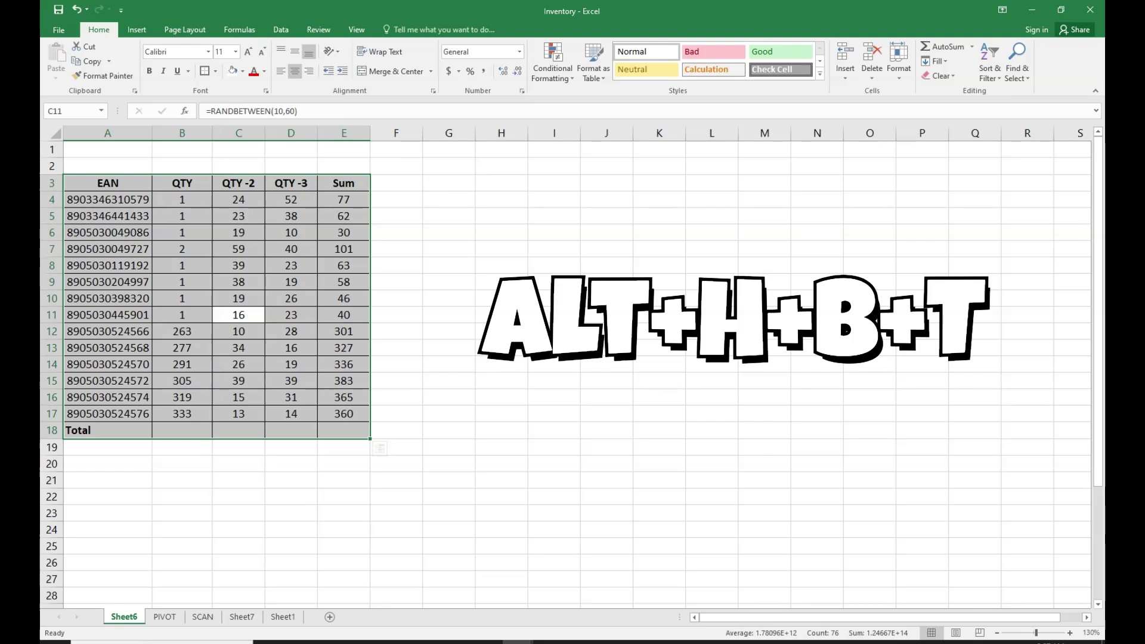
pyautogui.click(554, 348)
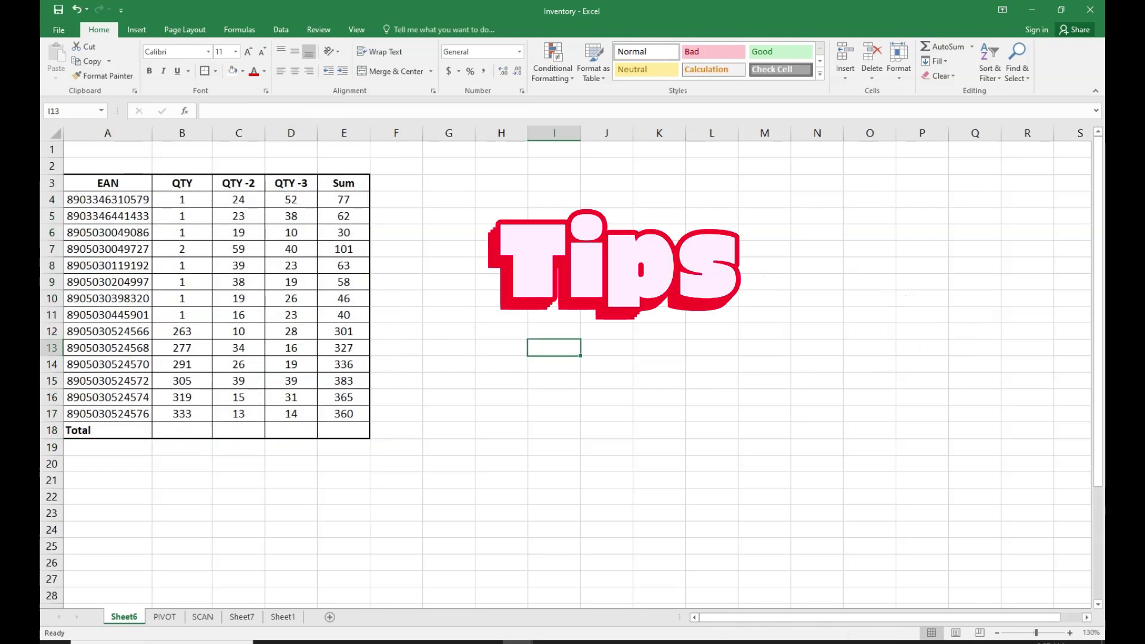
# Step: Select the whole table and set the border line color to the standard green
pyautogui.click(182, 266)
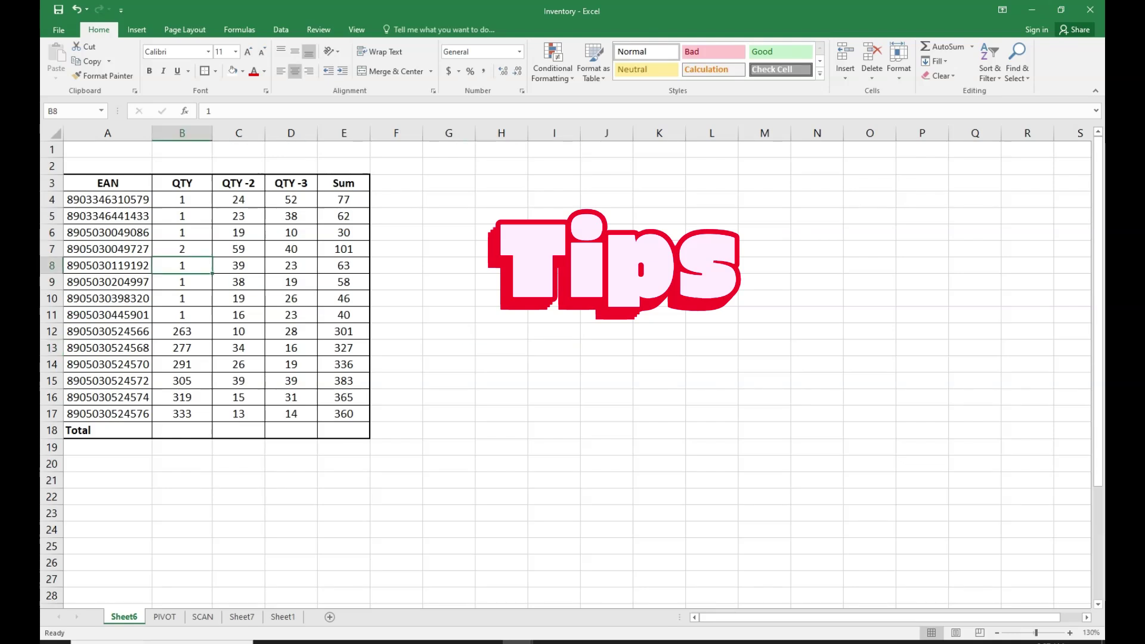
pyautogui.hotkey('ctrl', 'a')
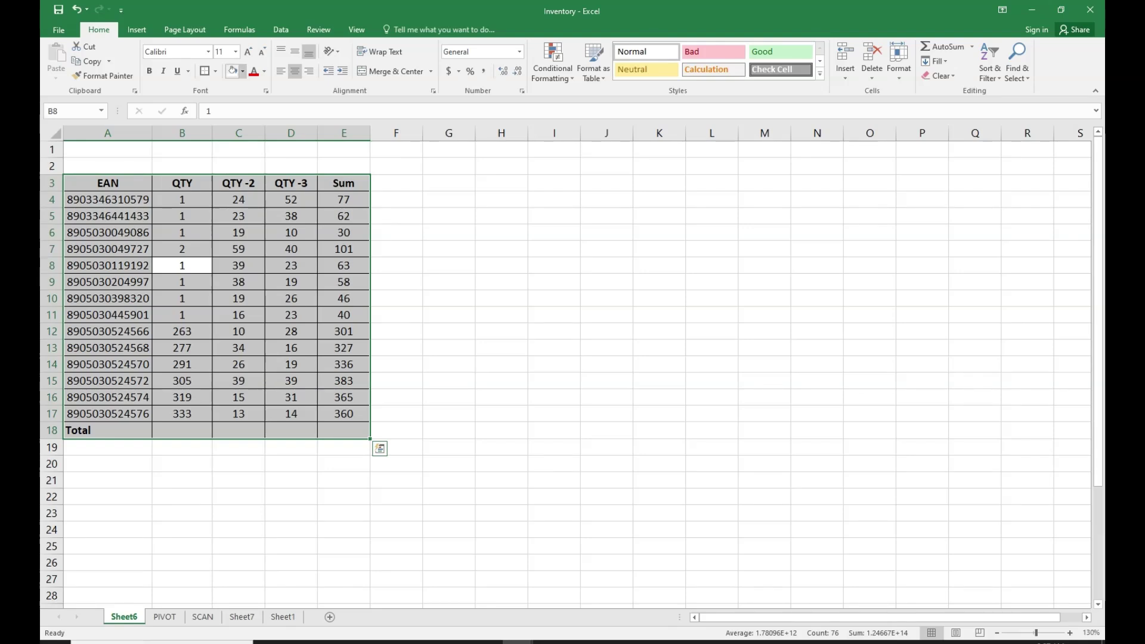
pyautogui.click(215, 71)
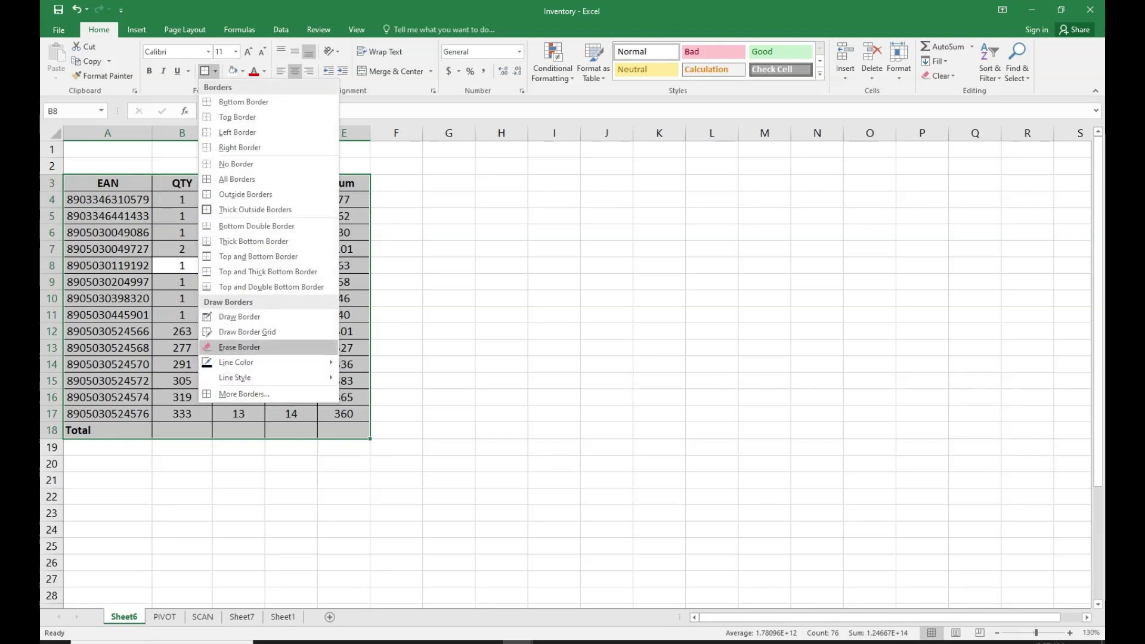
pyautogui.moveTo(236, 362)
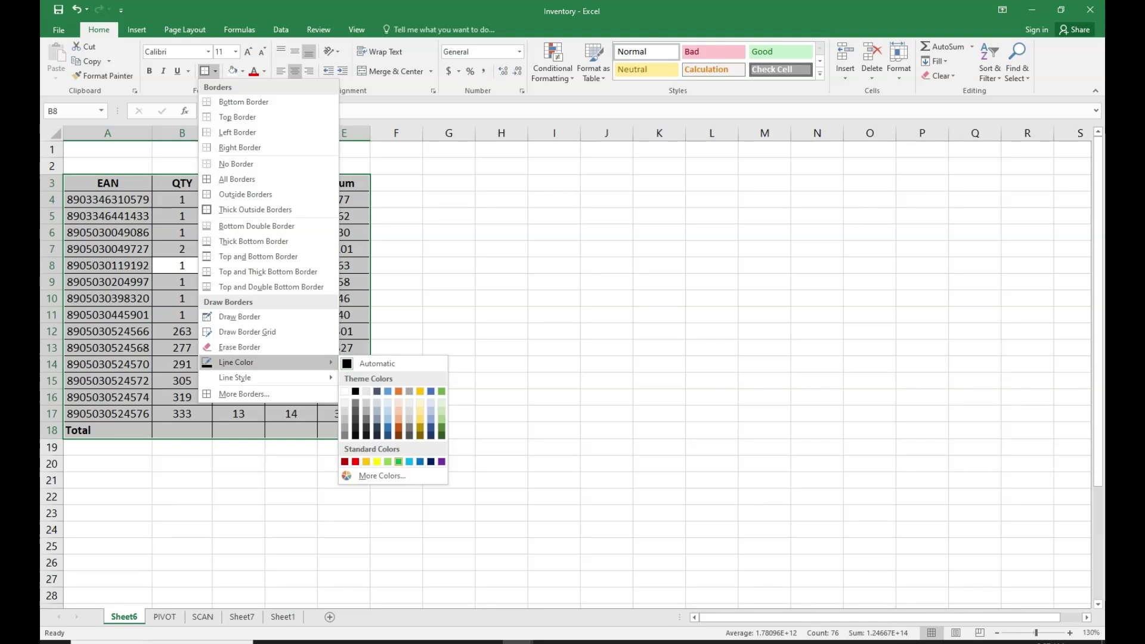
pyautogui.click(399, 462)
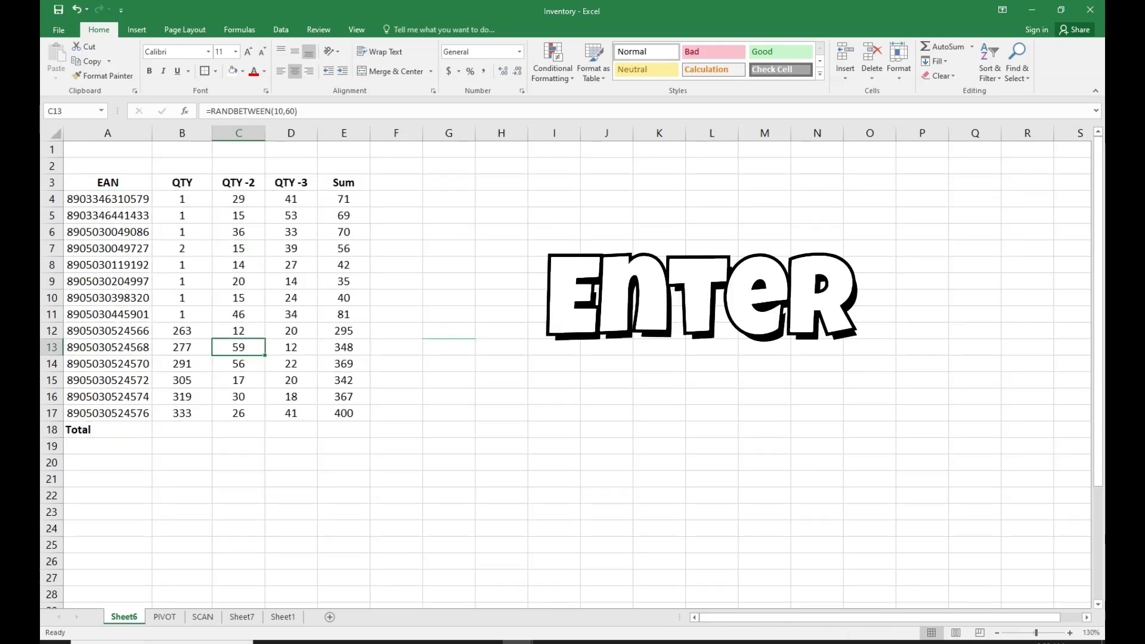
# Step: Copy the whole inventory table A3:E18
pyautogui.moveTo(107, 183); pyautogui.dragTo(343, 430)
pyautogui.hotkey('ctrl', 'b')
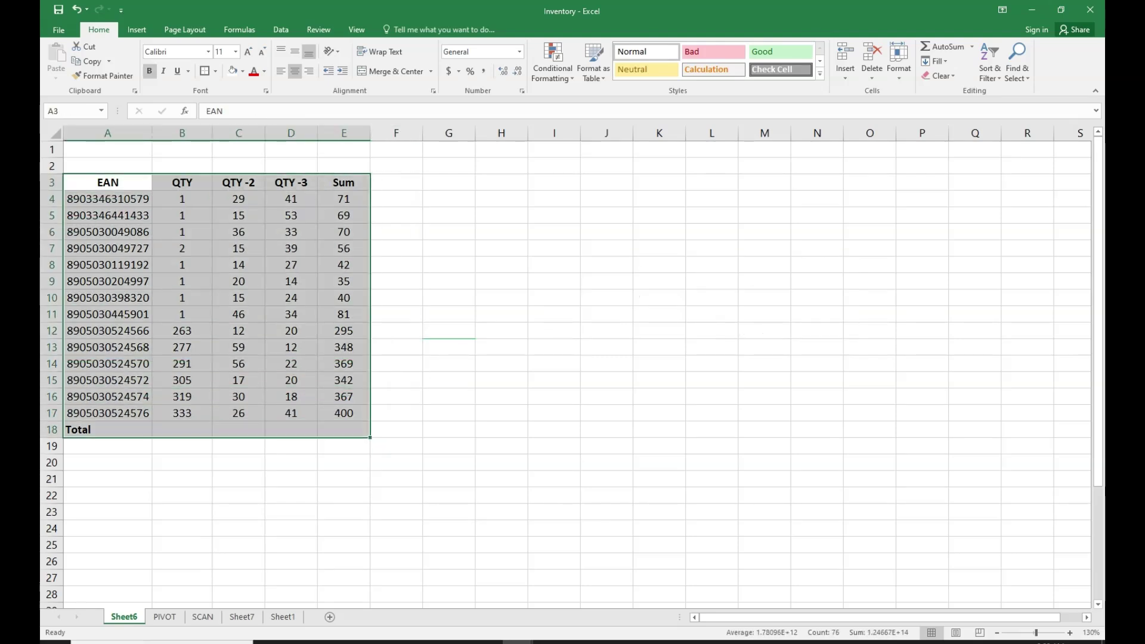
pyautogui.moveTo(501, 182); pyautogui.dragTo(765, 413)
pyautogui.click(107, 315)
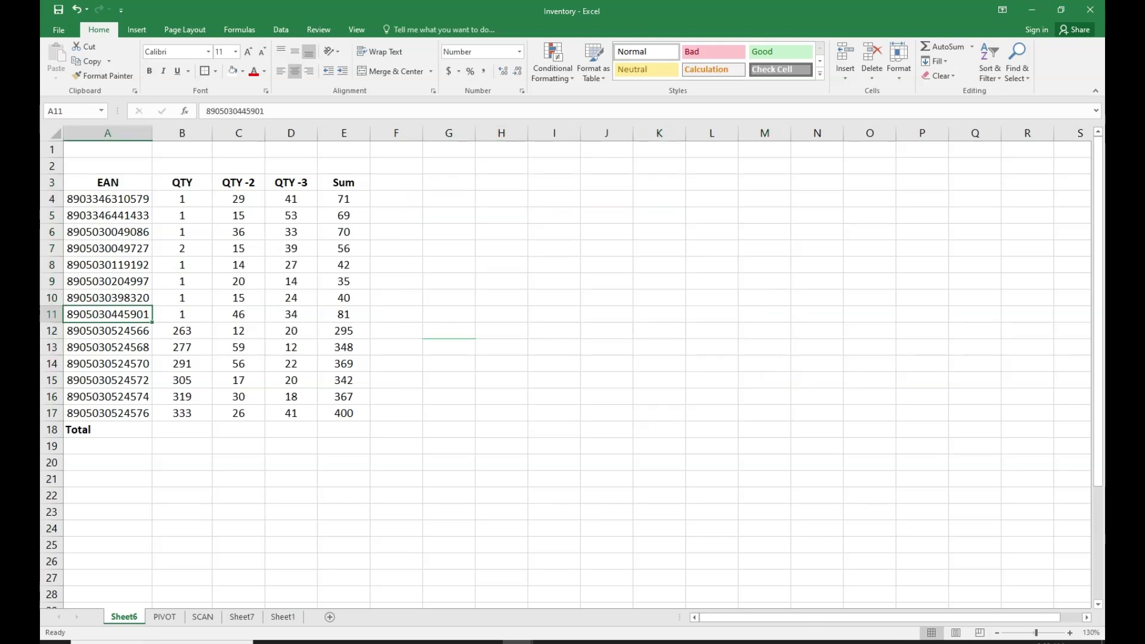
pyautogui.hotkey('ctrl', 'a')
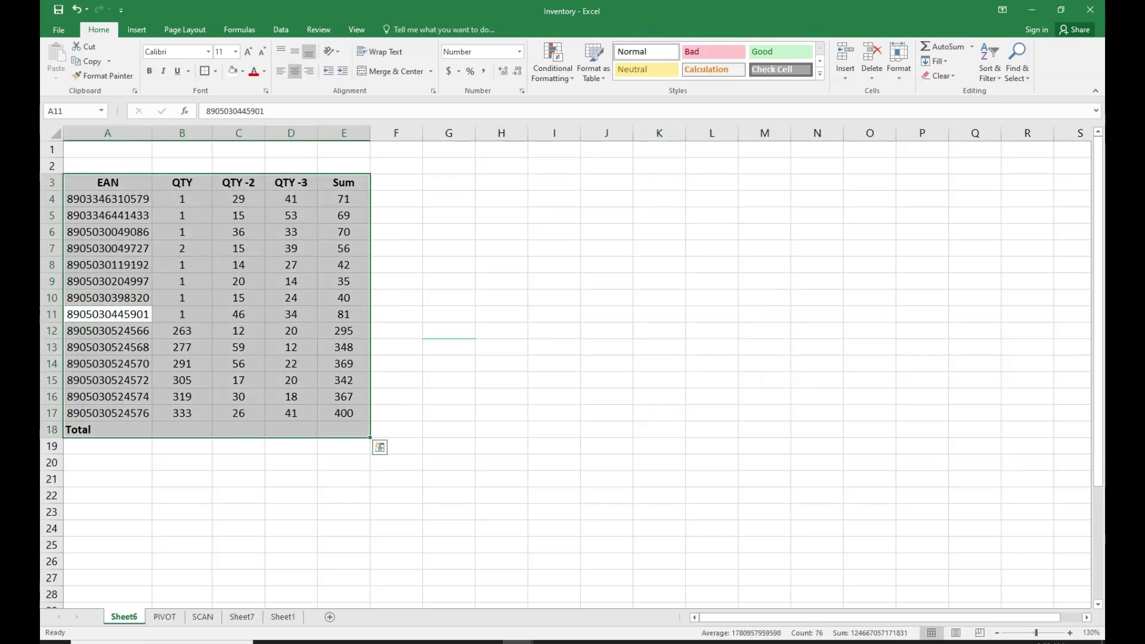
pyautogui.hotkey('ctrl', 'c')
# Step: Paste the copied table with its upper-left corner in cell H3
pyautogui.press('Right')
pyautogui.press('Right')
pyautogui.press('Right')
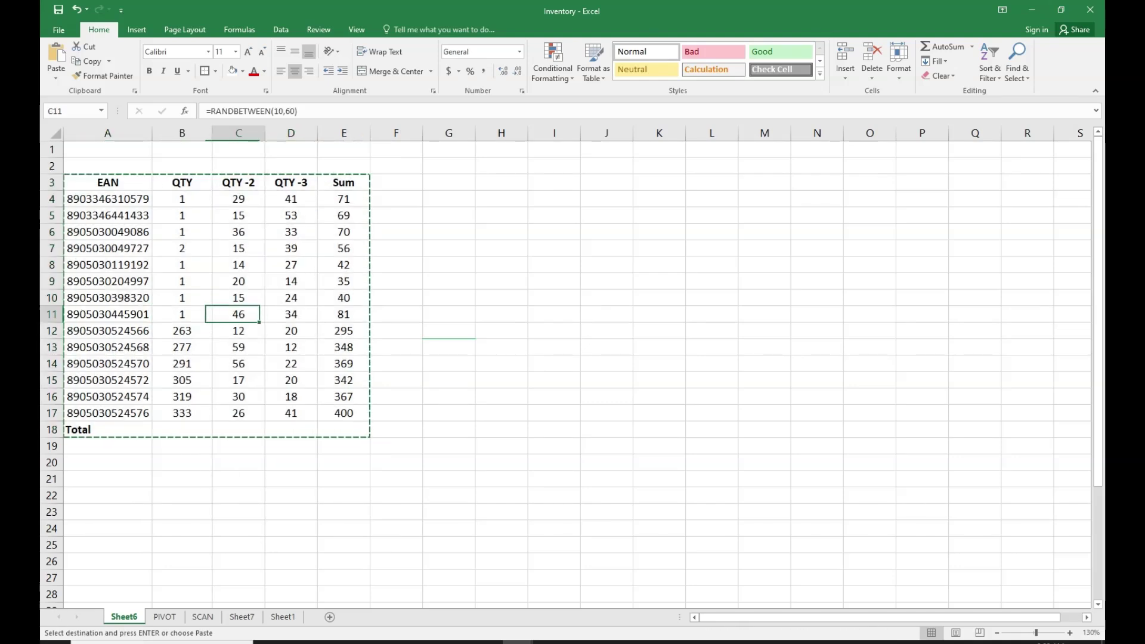
pyautogui.press('Up')
pyautogui.hotkey('ctrl', 'Up')
pyautogui.press('Right')
pyautogui.press('Right')
pyautogui.press('Right')
pyautogui.press('Right')
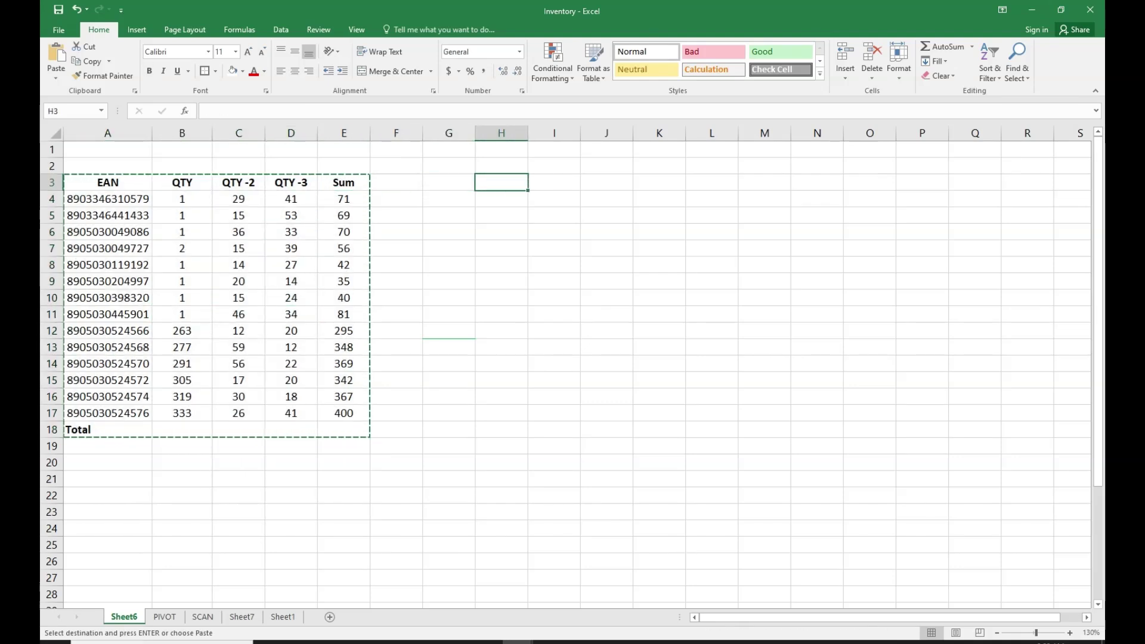
pyautogui.hotkey('ctrl', 'v')
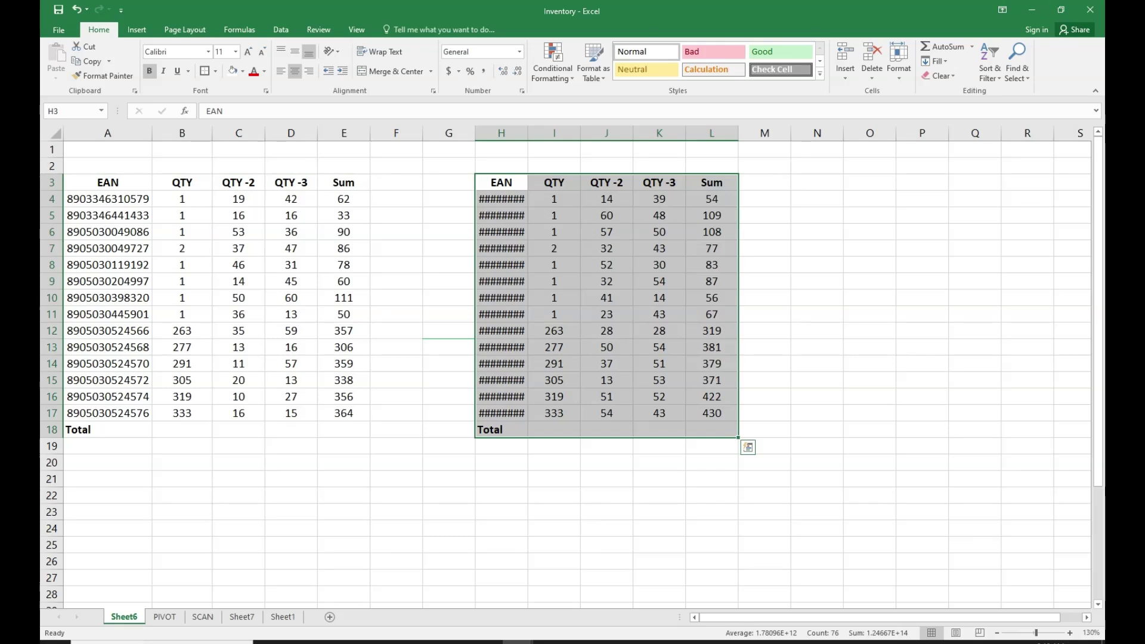
pyautogui.hotkey('ctrl', 'q')
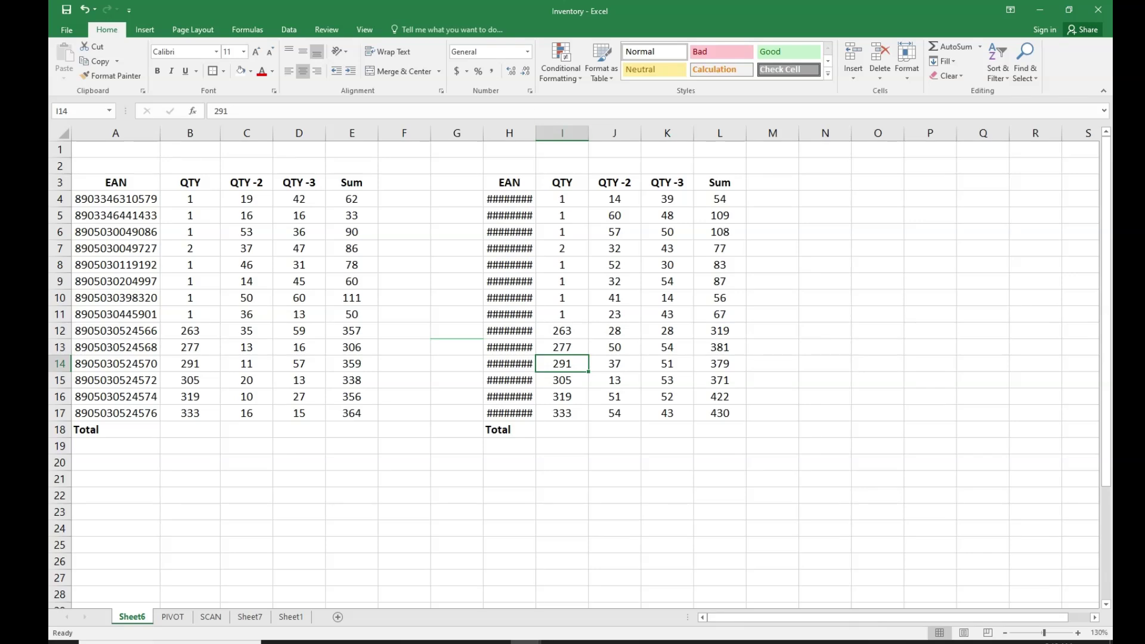
# Step: AutoFit the column widths of the whole pasted table in columns H to L
pyautogui.doubleClick(535, 133)
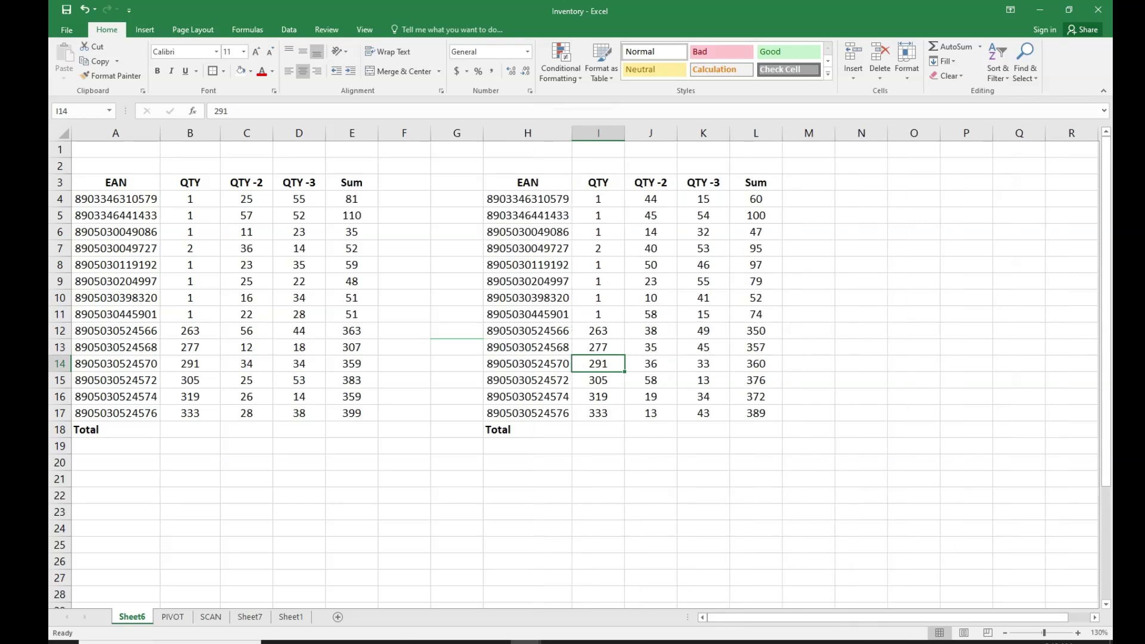
pyautogui.hotkey('ctrl', 'z')
pyautogui.click(562, 347)
pyautogui.click(562, 265)
pyautogui.hotkey('ctrl', 'a')
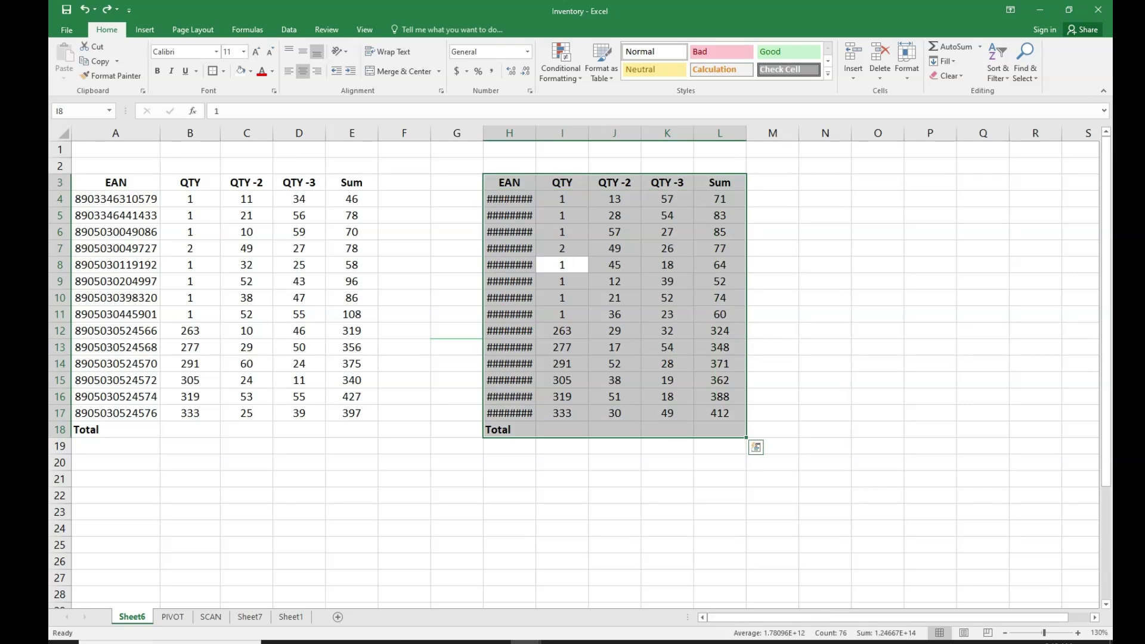
pyautogui.hotkey('alt', 'o')
pyautogui.press('c')
pyautogui.press('a')
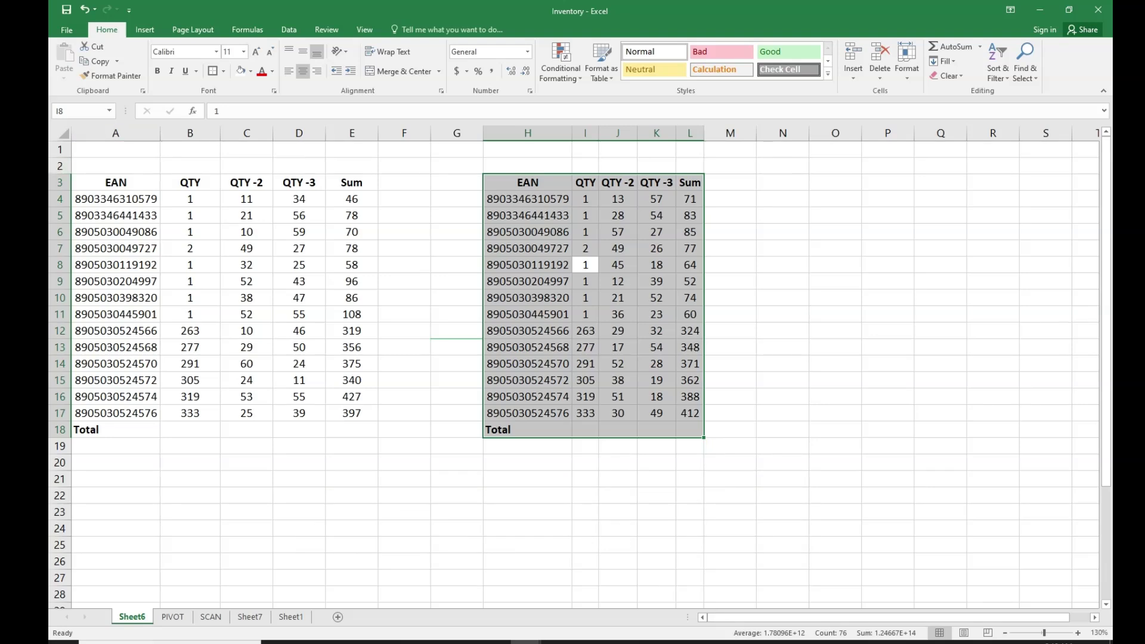
# Step: Try auto-fitting the column widths of the original table A3:E18, undoing each attempt
pyautogui.press('F9')
pyautogui.click(190, 232)
pyautogui.hotkey('ctrl', 'a')
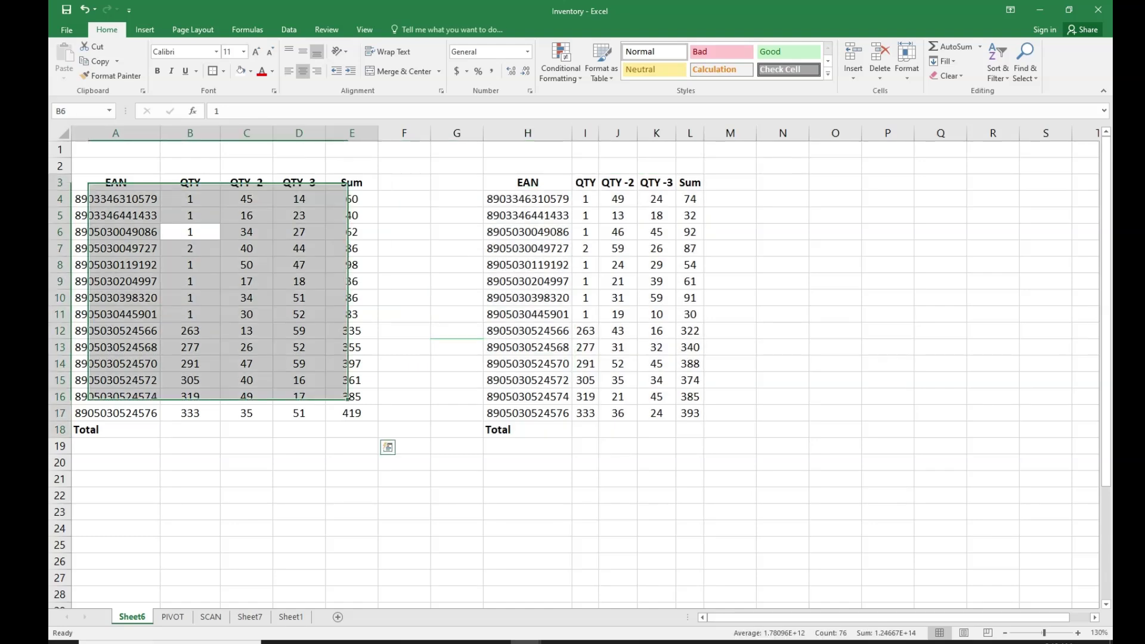
pyautogui.doubleClick(220, 133)
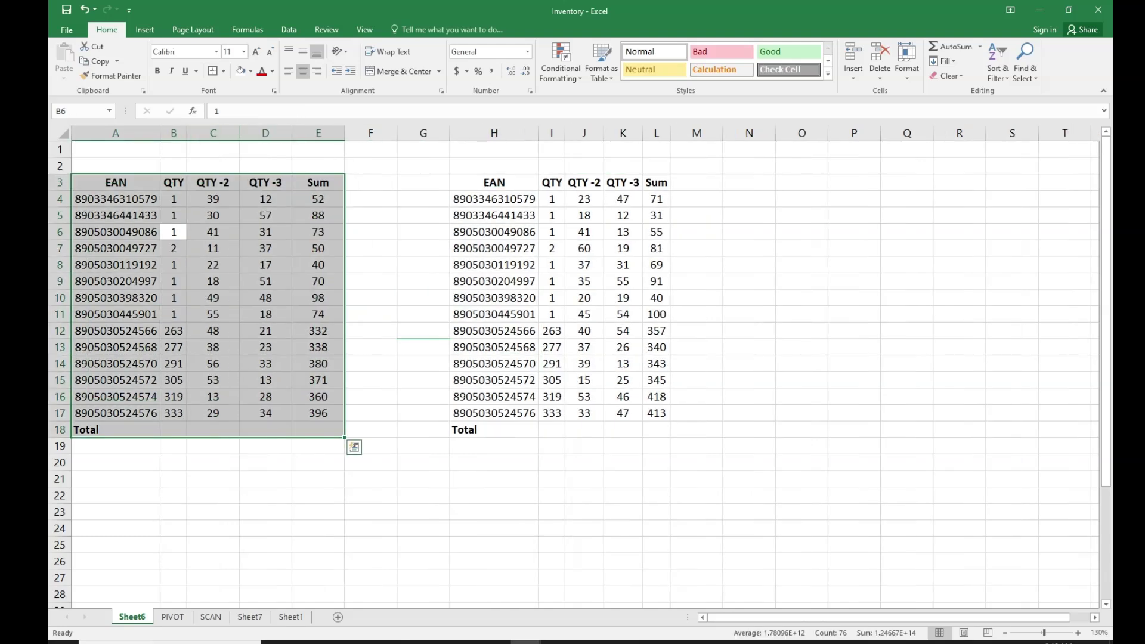
pyautogui.hotkey('ctrl', 'z')
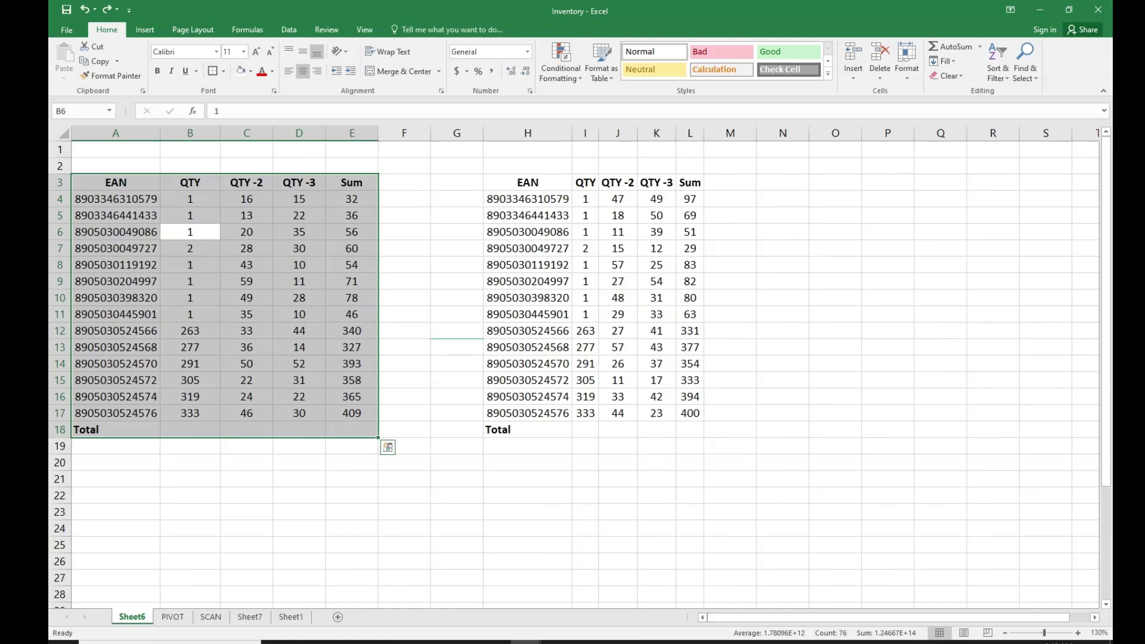
pyautogui.hotkey('alt', 'h')
pyautogui.press('o')
pyautogui.press('i')
pyautogui.hotkey('ctrl', 'z')
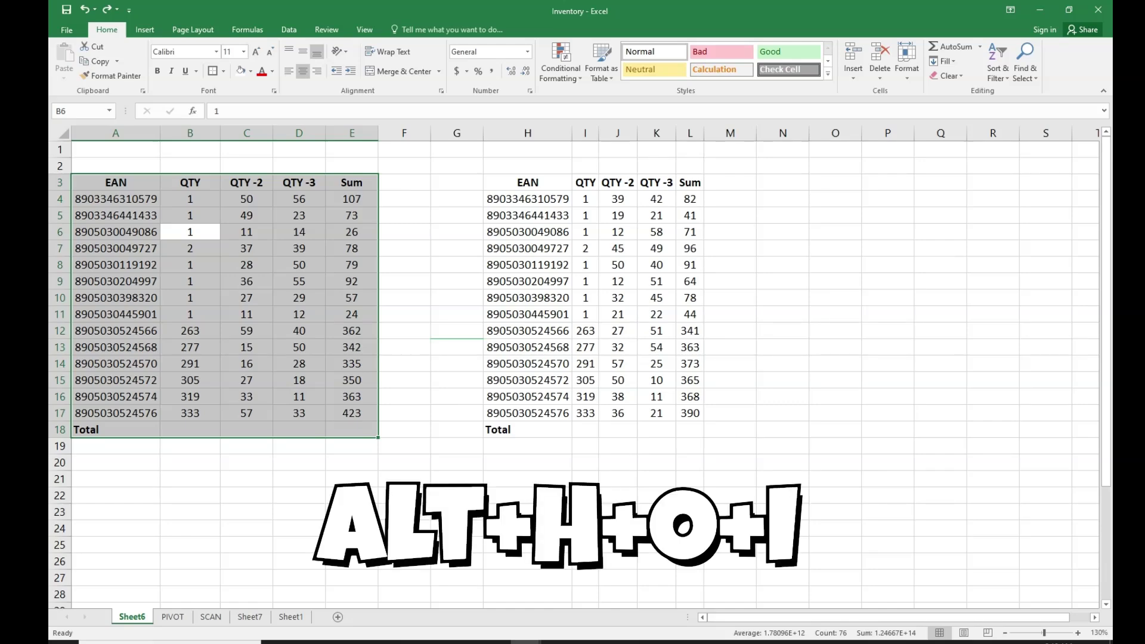
# Step: AutoFit the column widths of the original table in columns A to E
pyautogui.hotkey('alt', 'h')
pyautogui.press('o')
pyautogui.press('i')
# Step: Insert a new blank column before the EAN column of the original table
pyautogui.click(116, 297)
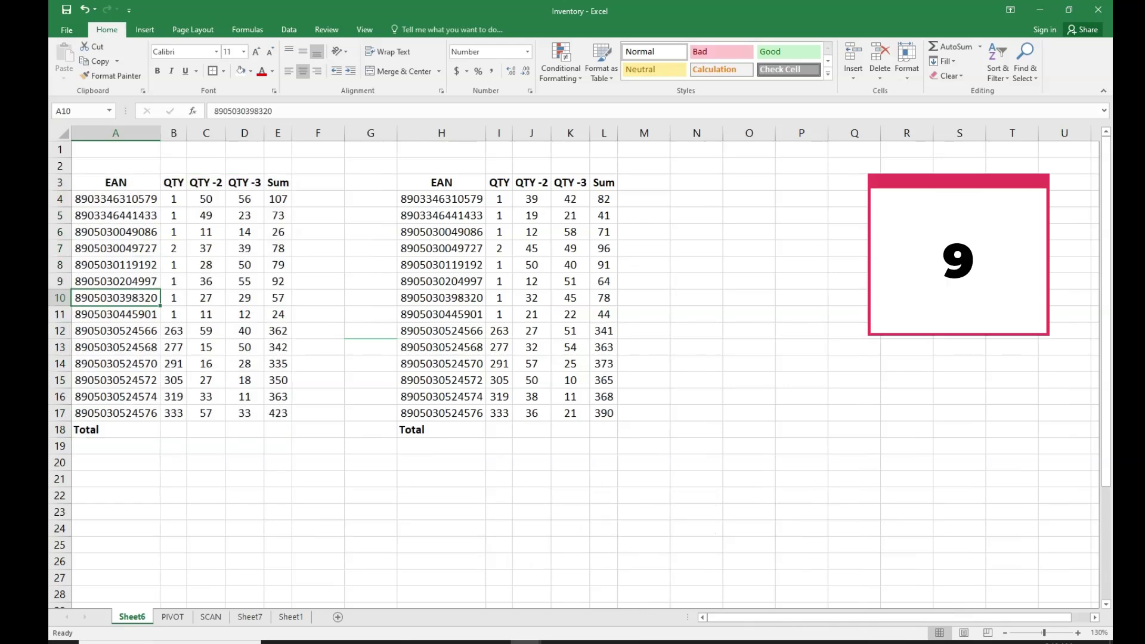
pyautogui.hotkey('ctrl', 'space')
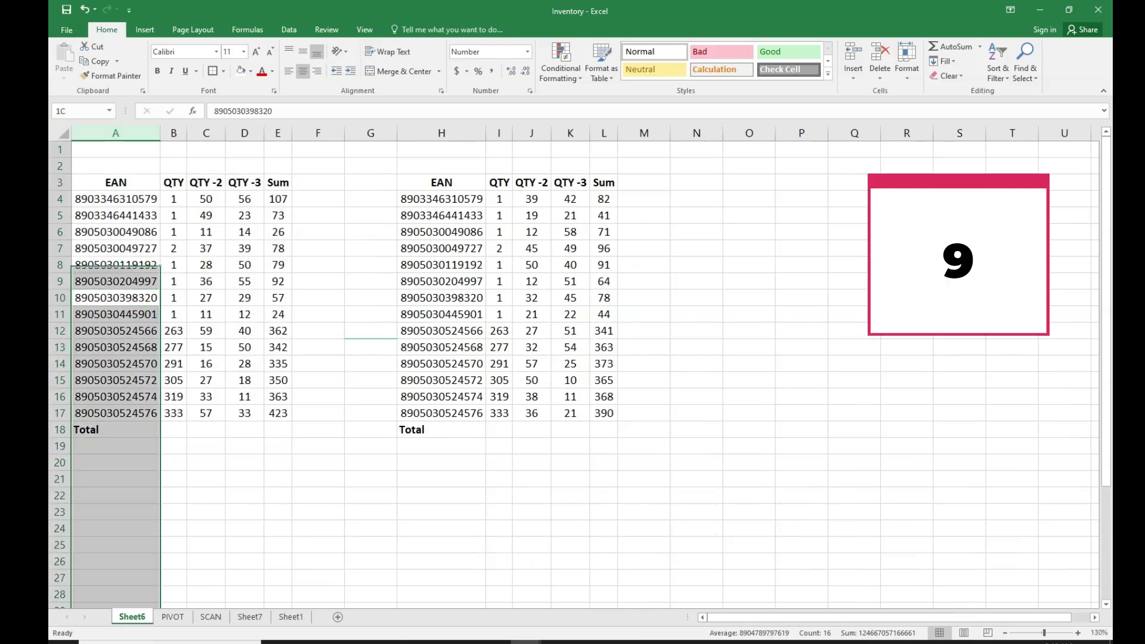
pyautogui.hotkey('ctrl', 'shift', '+')
# Step: Enter the header Sr.No in cell A3 and the first serial number 1 in A4
pyautogui.hotkey('ctrl', 'Home')
pyautogui.press('Down')
pyautogui.press('Down')
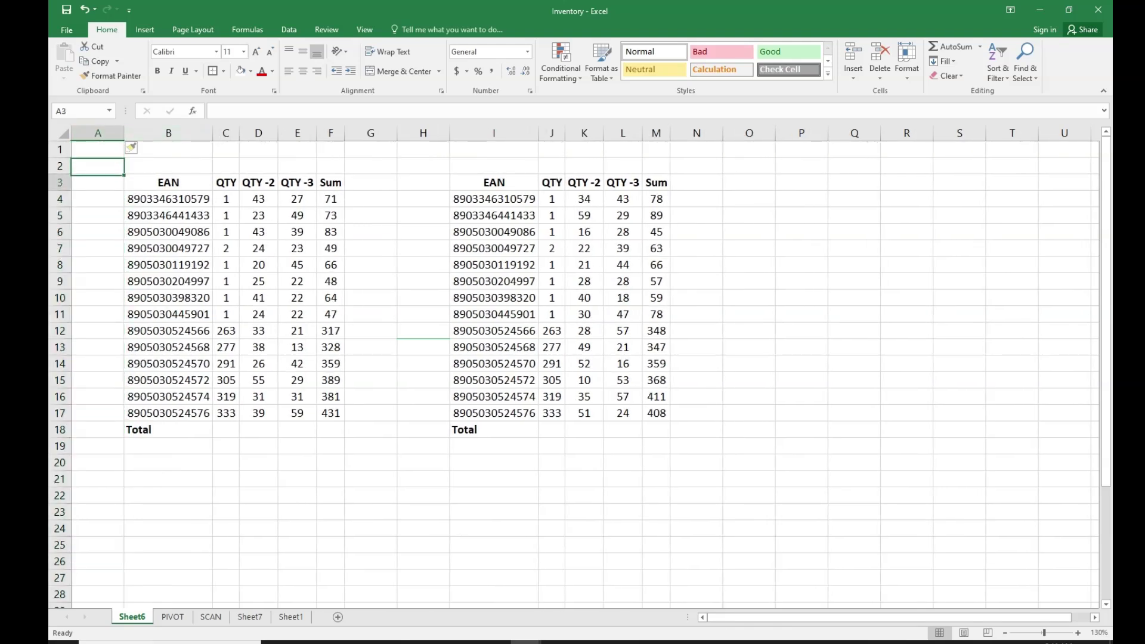
pyautogui.write('Sr.No')
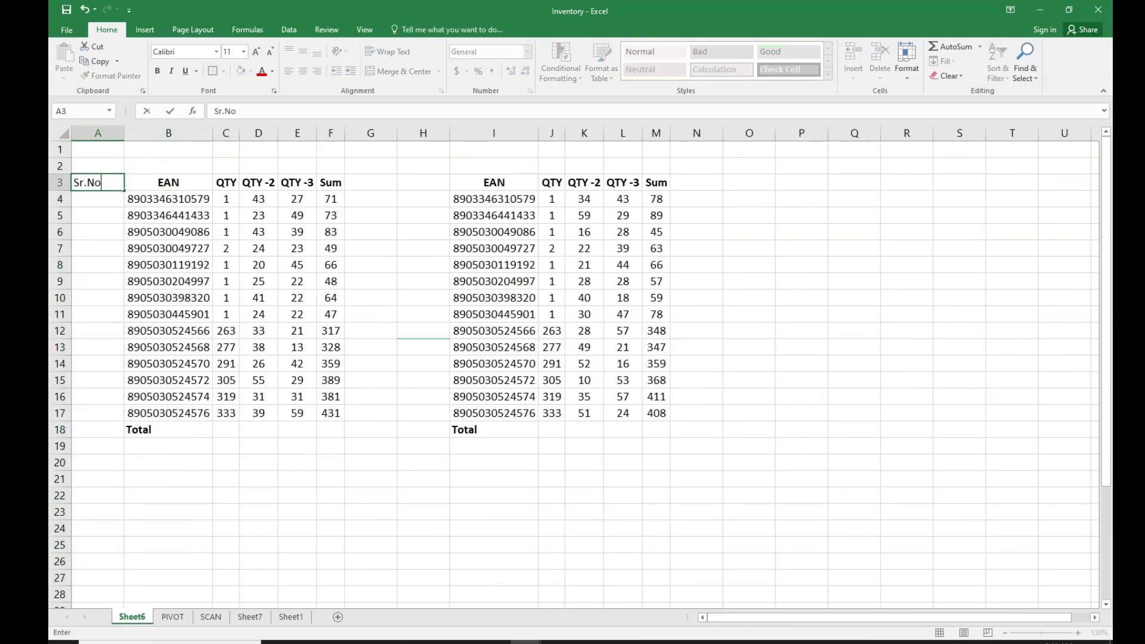
pyautogui.press('Return')
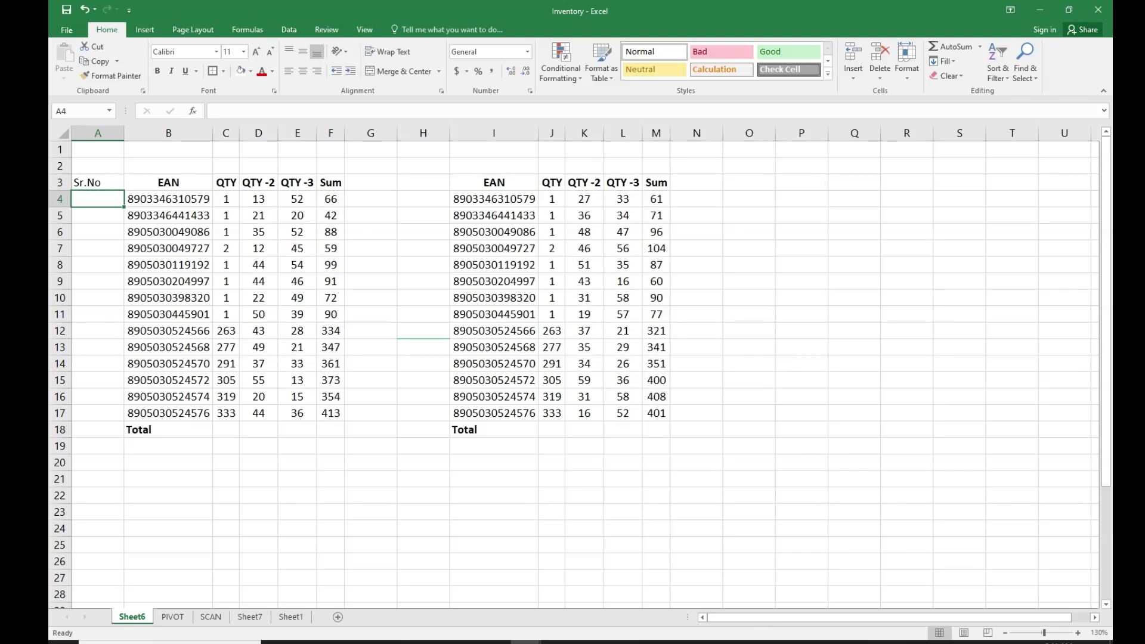
pyautogui.write('1')
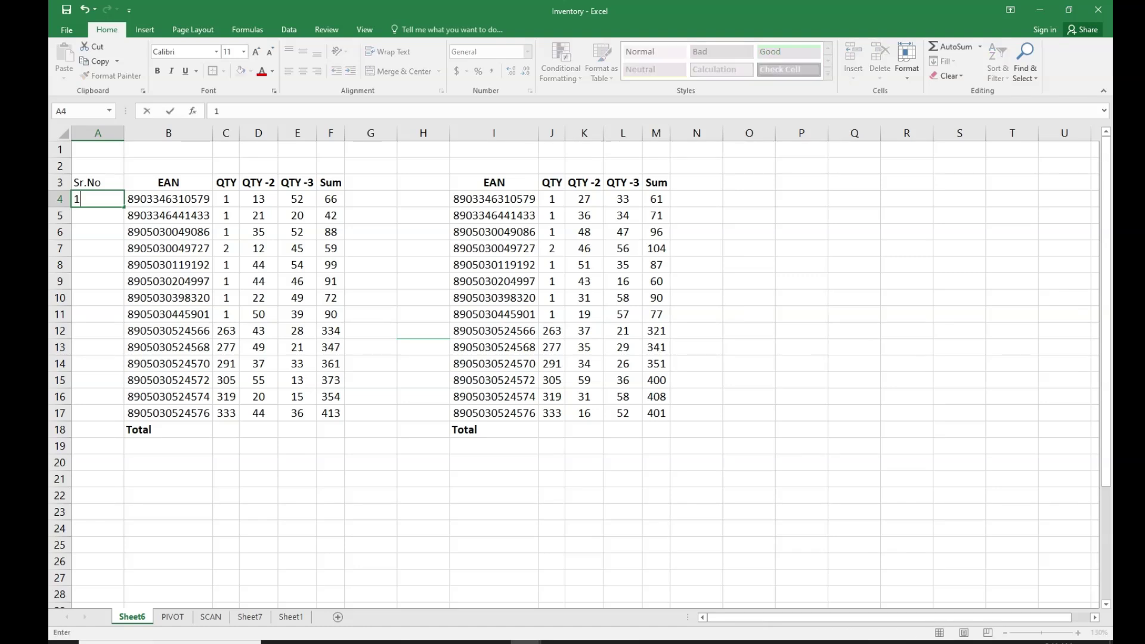
pyautogui.press('Return')
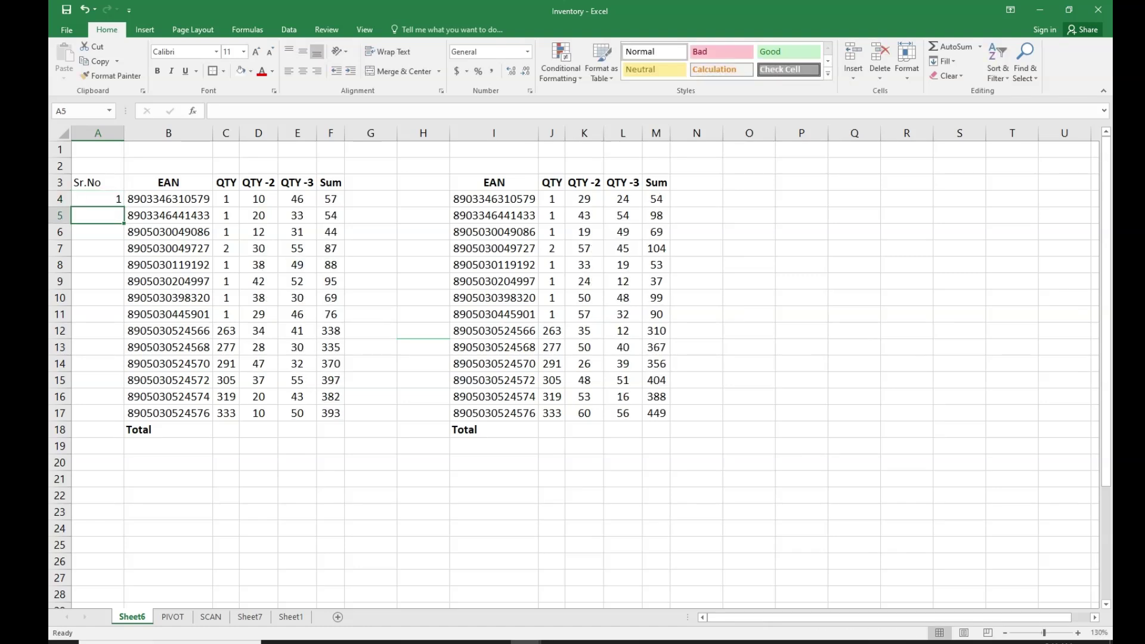
# Step: Try filling A4:A18 with a linear series in columns using a step value of 1
pyautogui.press('Right')
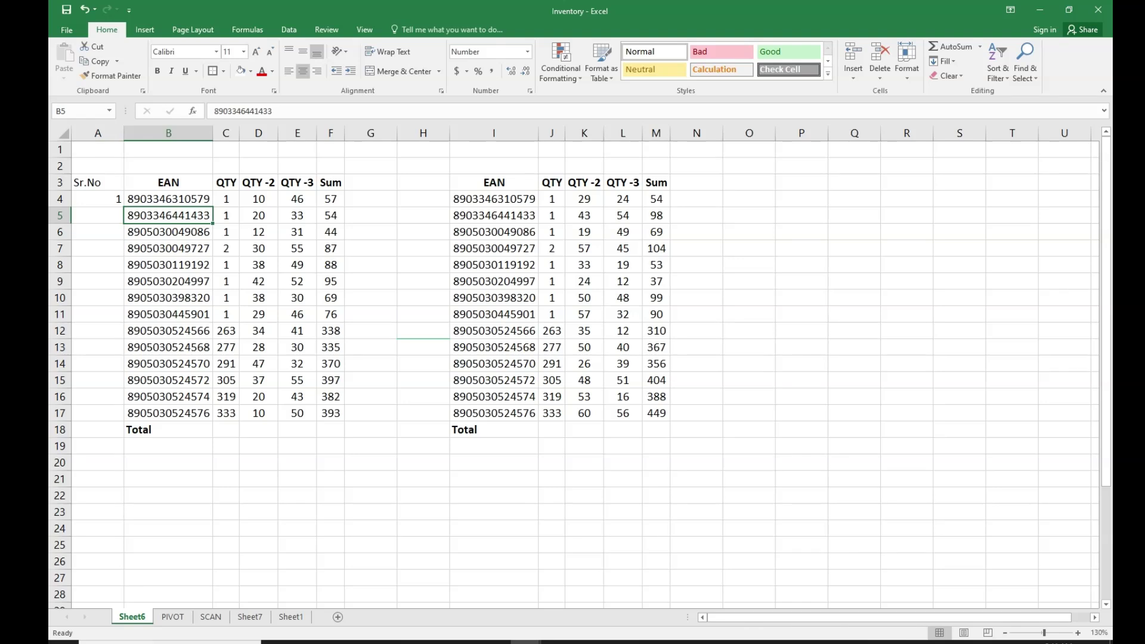
pyautogui.press('Down')
pyautogui.hotkey('ctrl', 'Down')
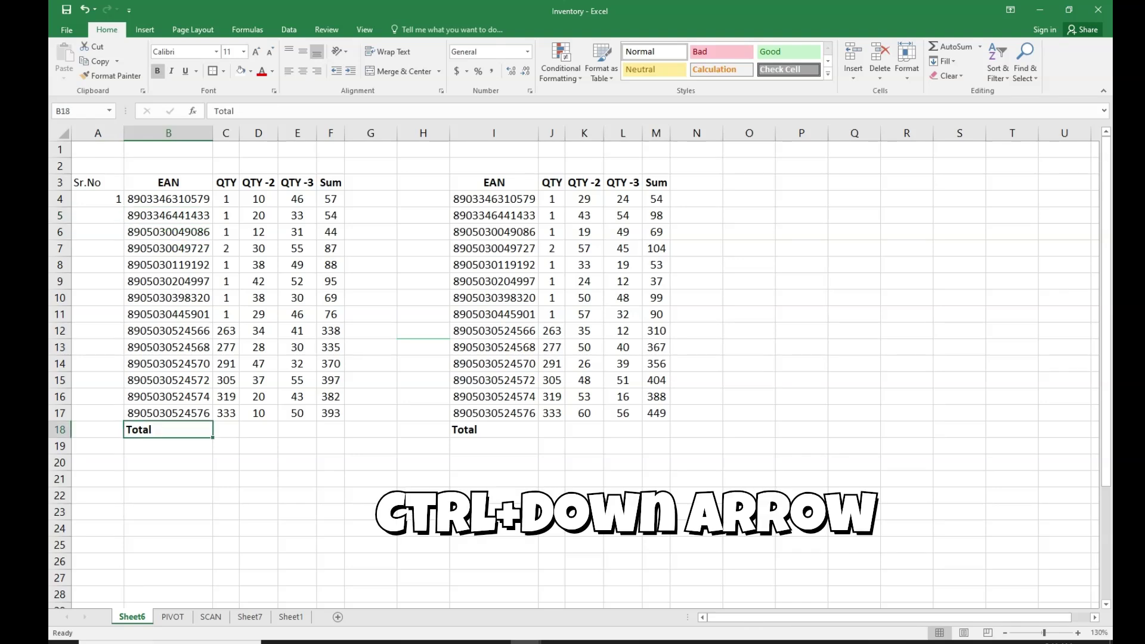
pyautogui.press('Left')
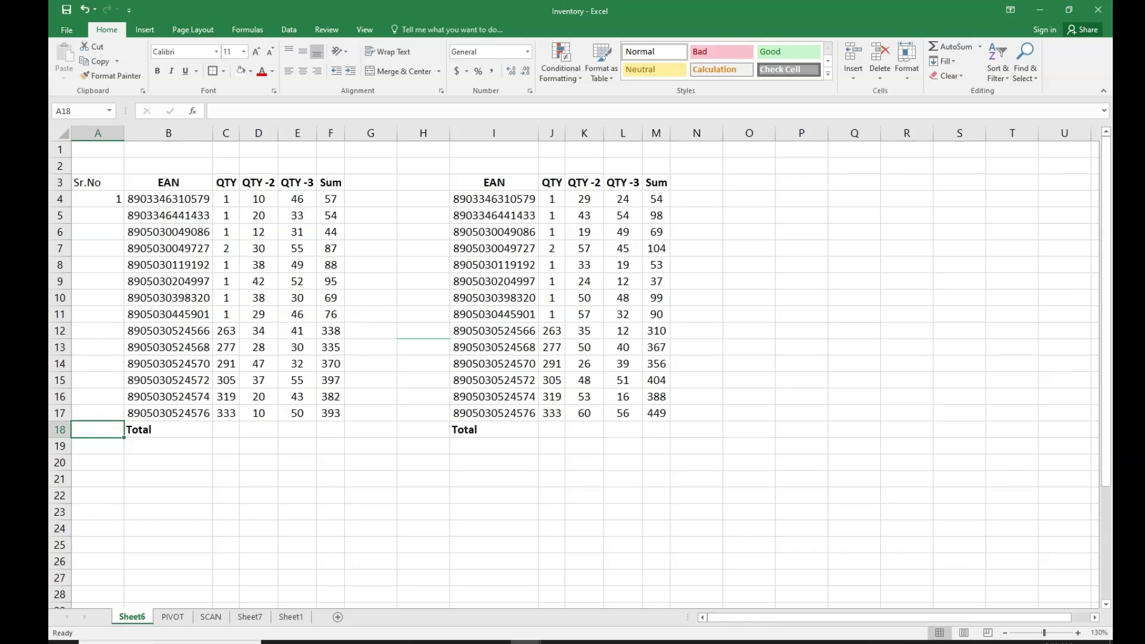
pyautogui.hotkey('ctrl', 'shift', 'Up')
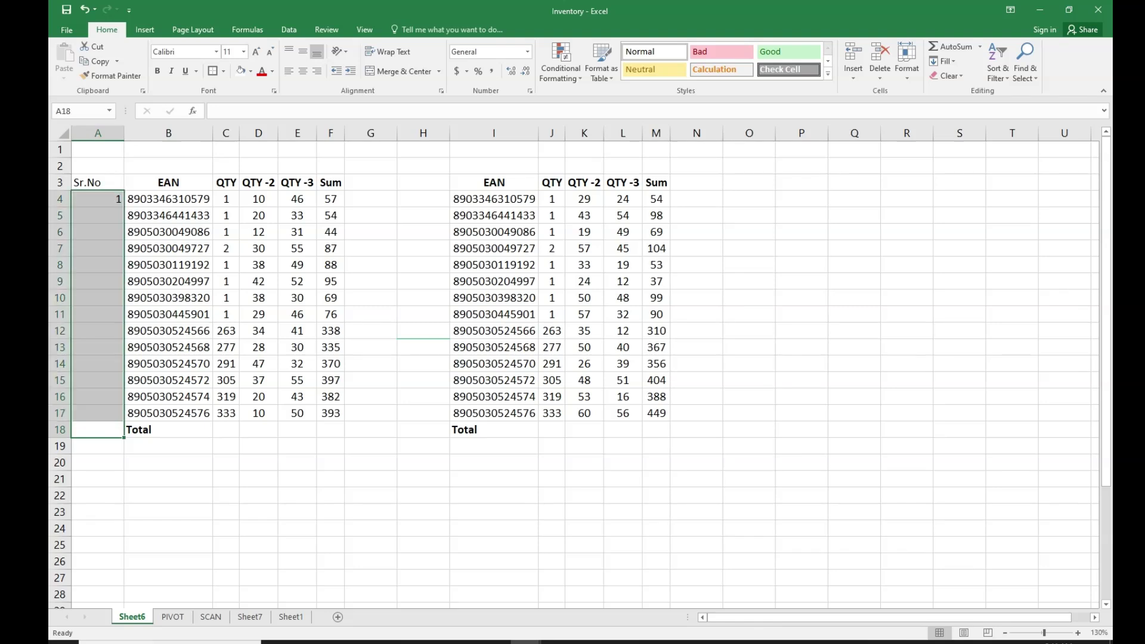
pyautogui.hotkey('alt', 'e')
pyautogui.press('i')
pyautogui.press('s')
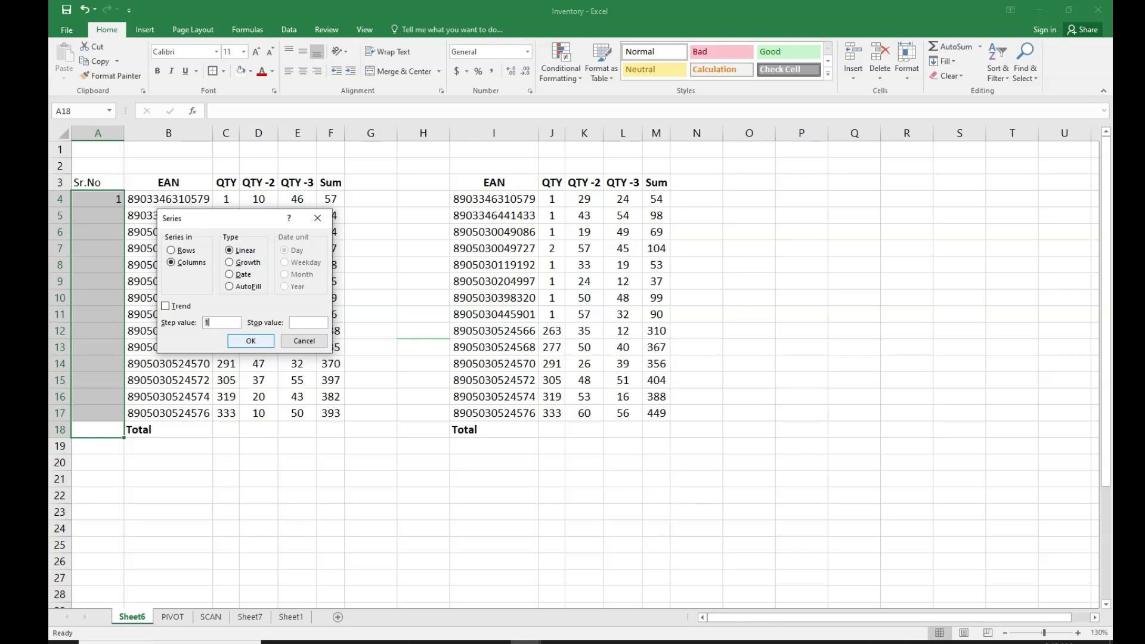
pyautogui.press('Return')
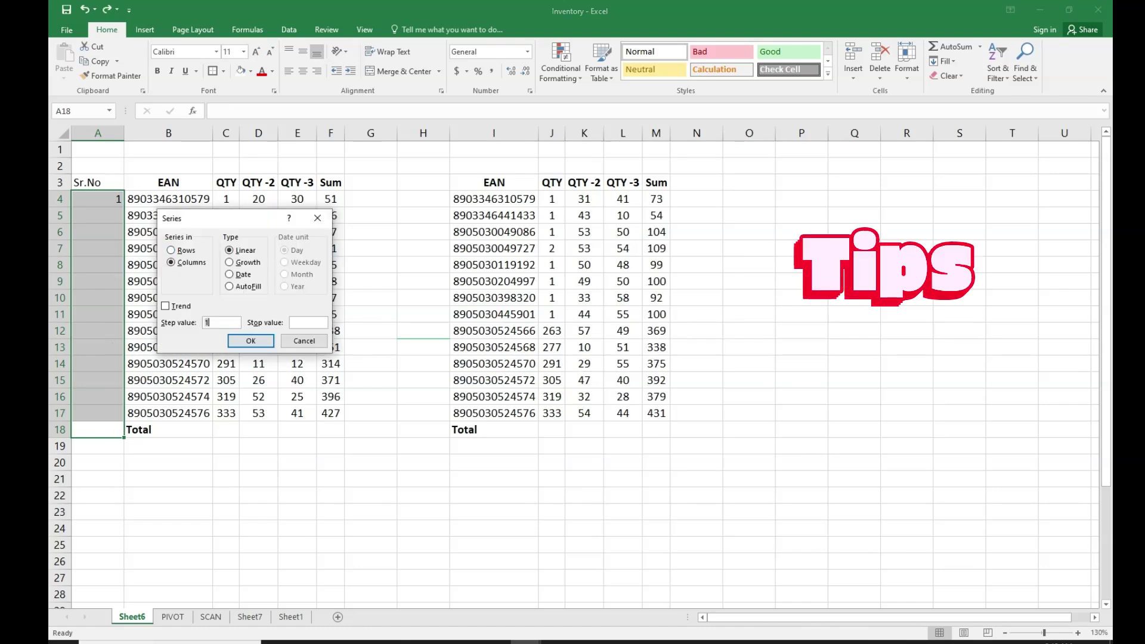
pyautogui.click(318, 218)
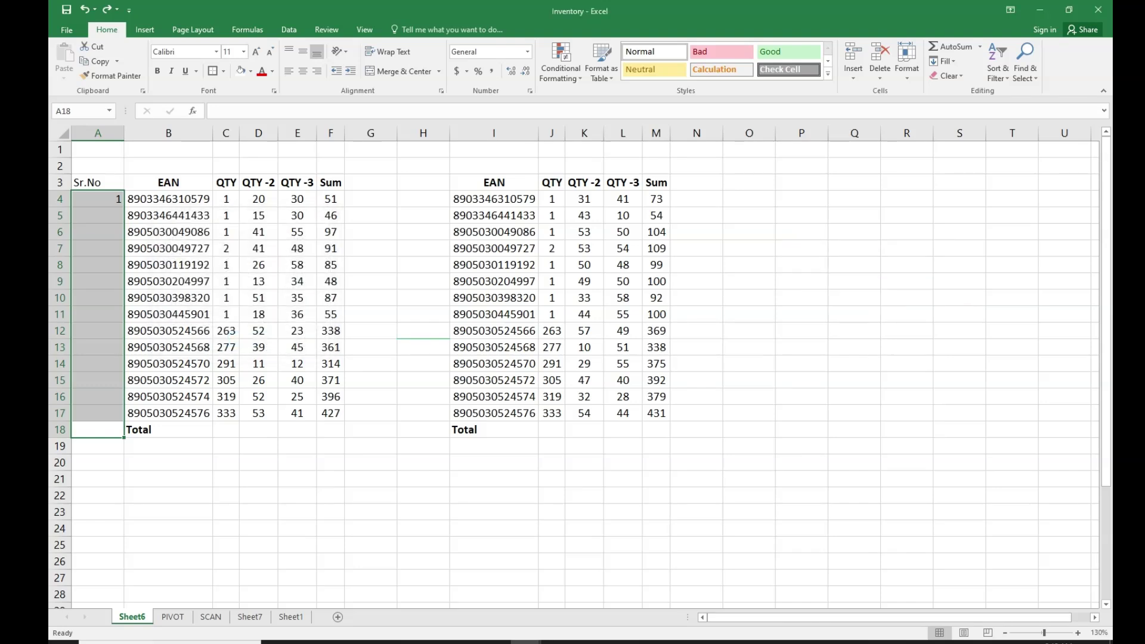
# Step: Open the Series fill settings again for the selected cells A4:A18
pyautogui.press('alt')
pyautogui.press('h')
pyautogui.press('f')
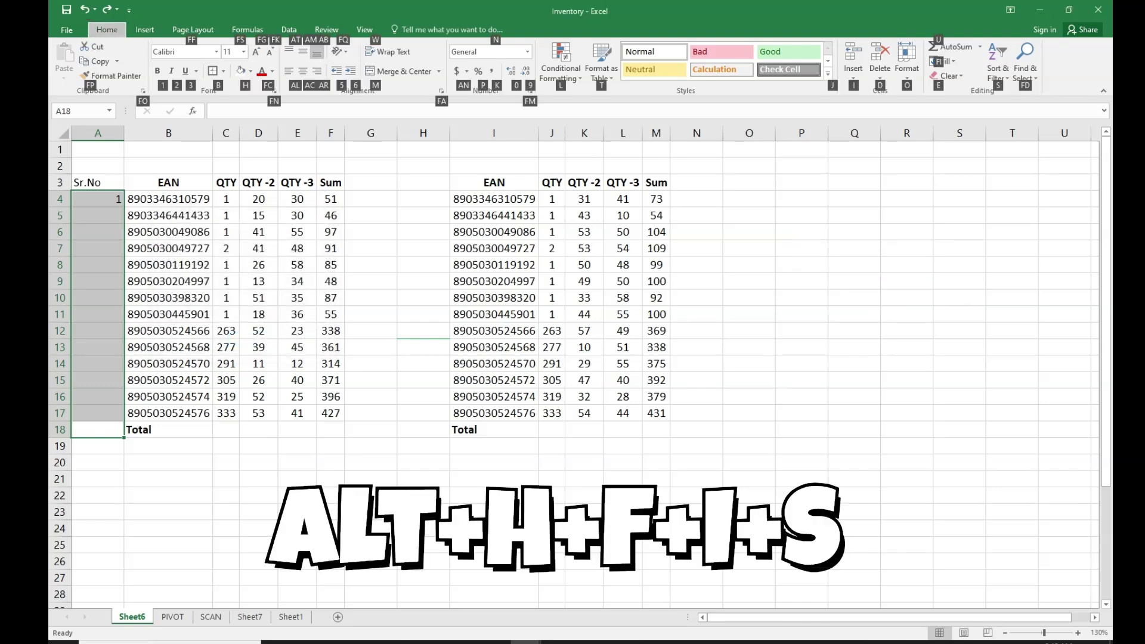
pyautogui.press('i')
pyautogui.press('s')
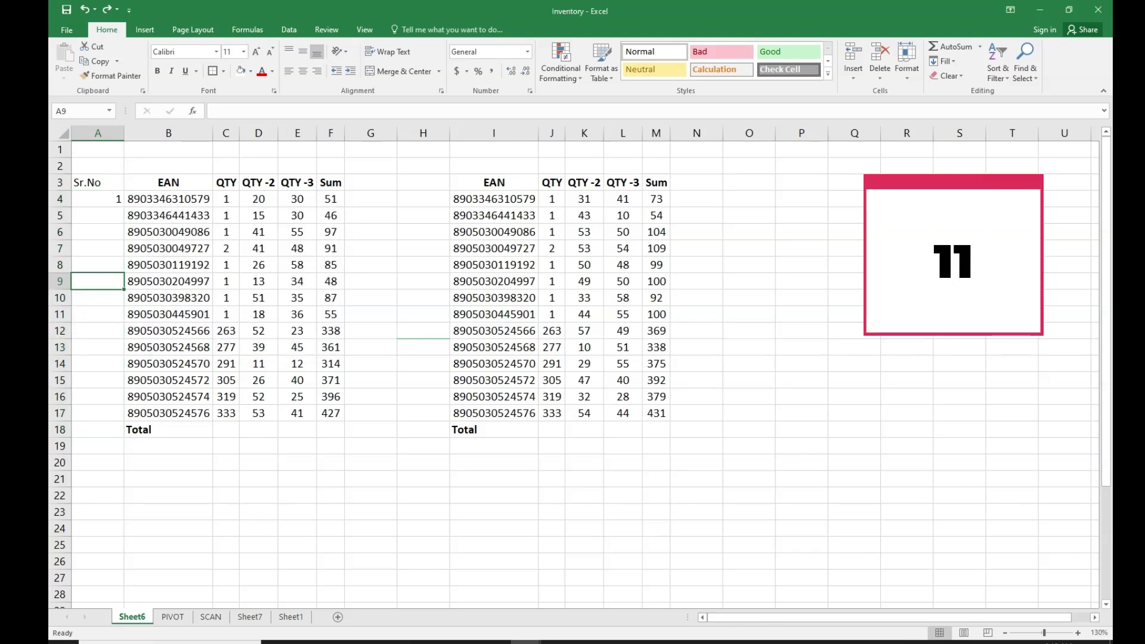
# Step: Extend a selection cell by cell from the EAN header in B3 down to Total in B18
pyautogui.press('Up')
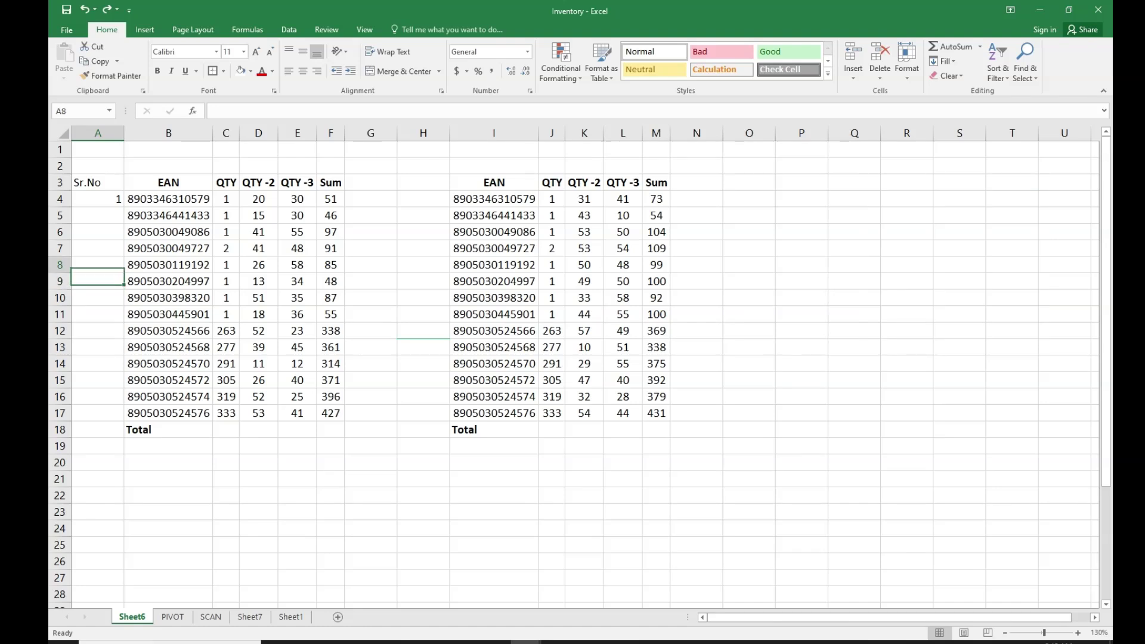
pyautogui.press('Right')
pyautogui.press('Up')
pyautogui.press('Up')
pyautogui.press('Up')
pyautogui.press('Up')
pyautogui.press('Up')
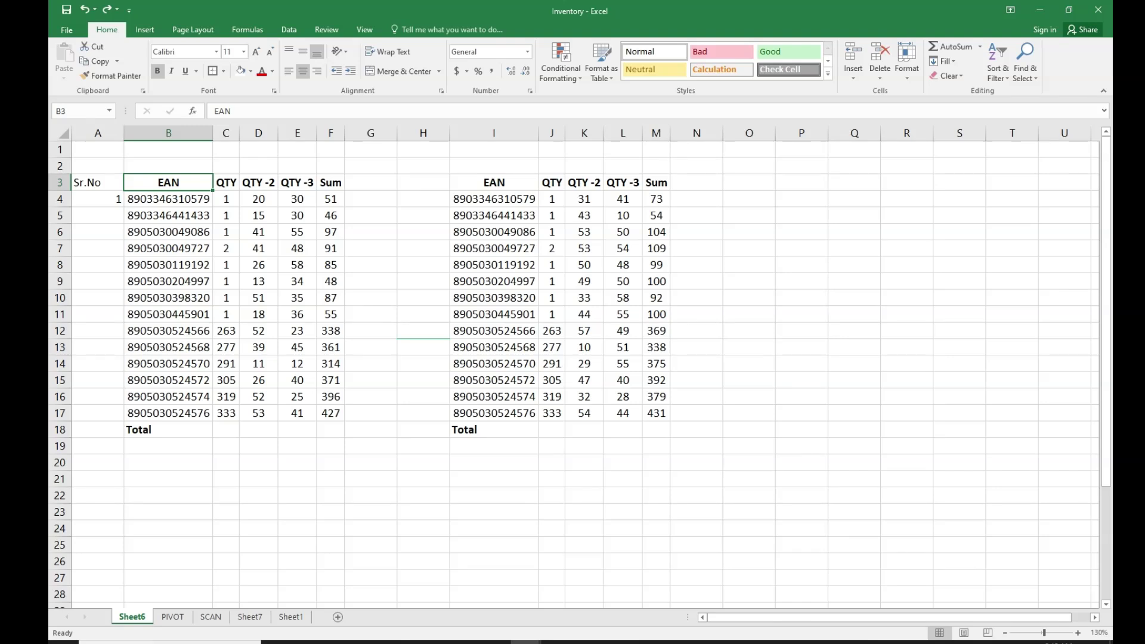
pyautogui.hotkey('shift', 'Down')
pyautogui.hotkey('shift', 'Down')
pyautogui.hotkey('shift', 'Down')
pyautogui.hotkey('shift', 'Down')
pyautogui.hotkey('shift', 'Down')
pyautogui.hotkey('shift', 'Down')
pyautogui.hotkey('shift', 'Down')
pyautogui.hotkey('shift', 'Down')
pyautogui.hotkey('shift', 'Down')
pyautogui.hotkey('shift', 'Down')
pyautogui.hotkey('shift', 'Down')
pyautogui.hotkey('shift', 'Down')
pyautogui.hotkey('shift', 'Down')
pyautogui.hotkey('shift', 'Down')
pyautogui.hotkey('shift', 'Down')
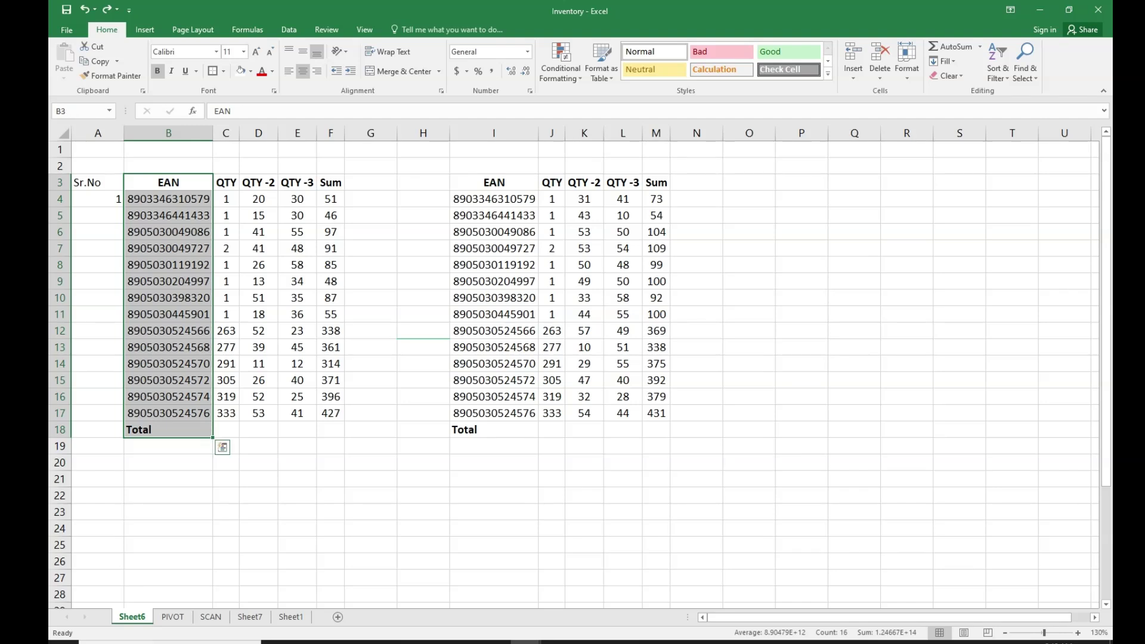
# Step: Return to the EAN header in B3 and select the column down to B18 in one jump
pyautogui.hotkey('ctrl', 'Up')
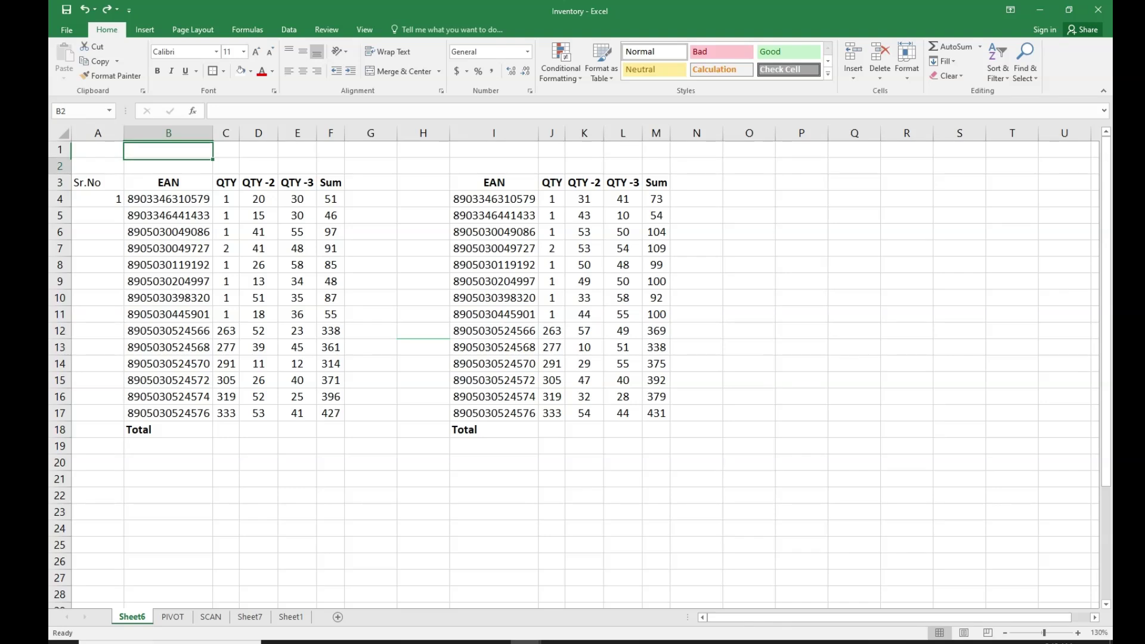
pyautogui.press('Down')
pyautogui.press('Down')
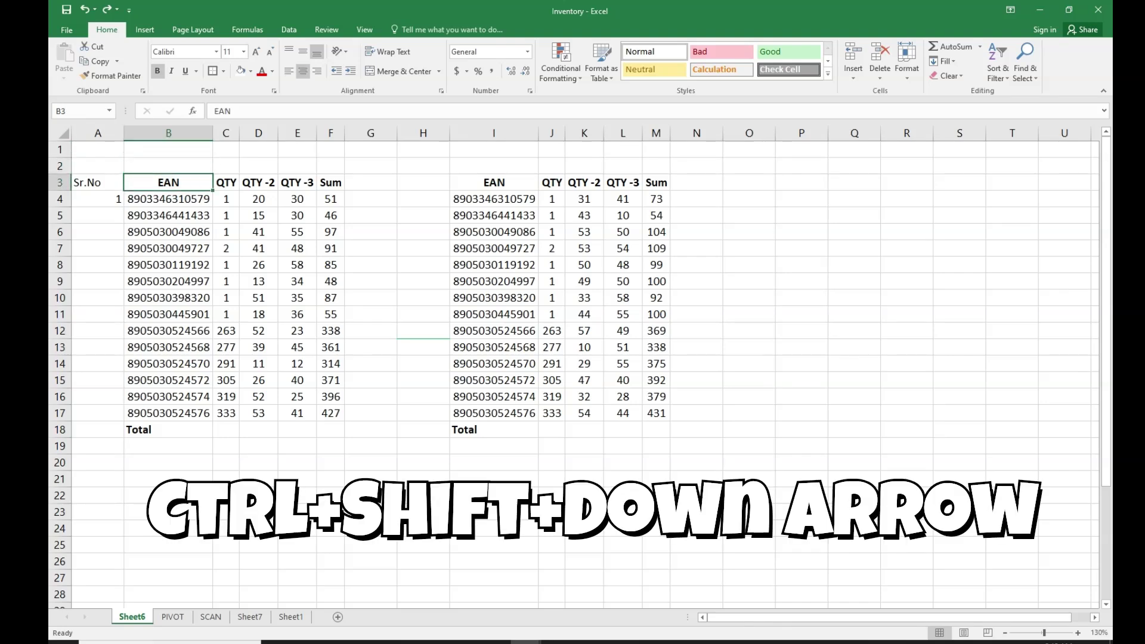
pyautogui.hotkey('ctrl', 'shift', 'Down')
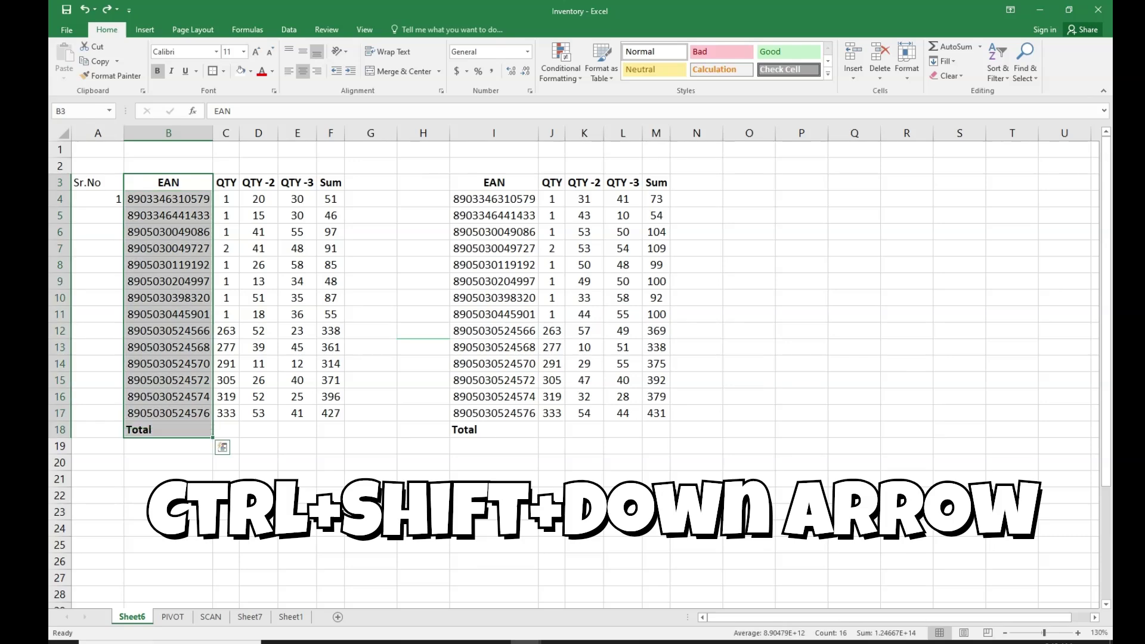
pyautogui.press('Down')
pyautogui.press('Down')
pyautogui.press('Down')
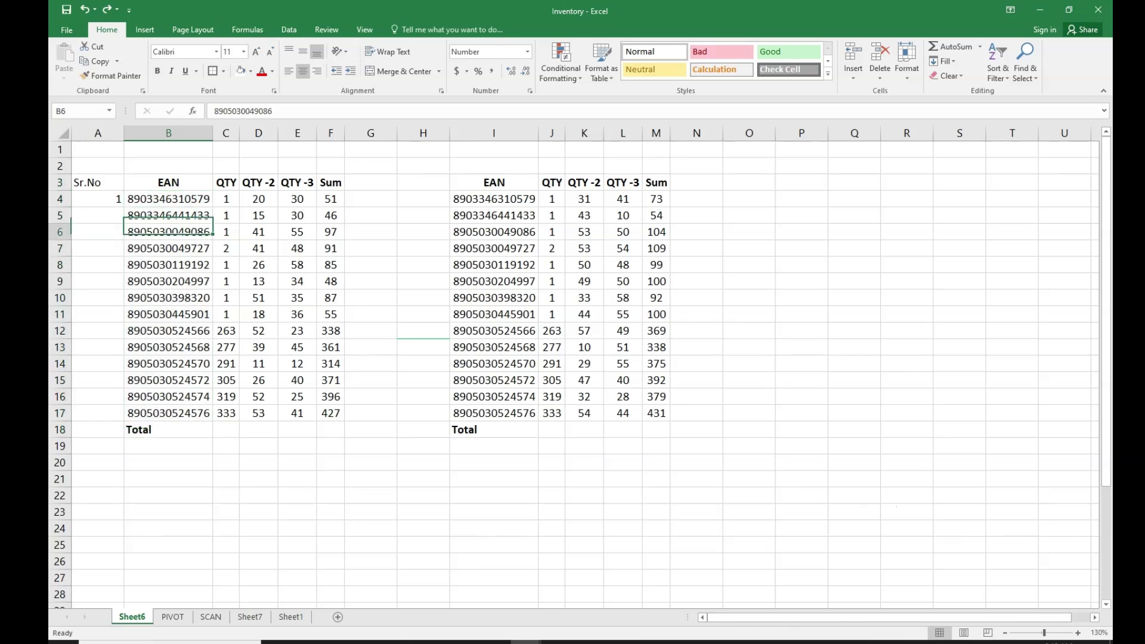
pyautogui.hotkey('ctrl', 'Down')
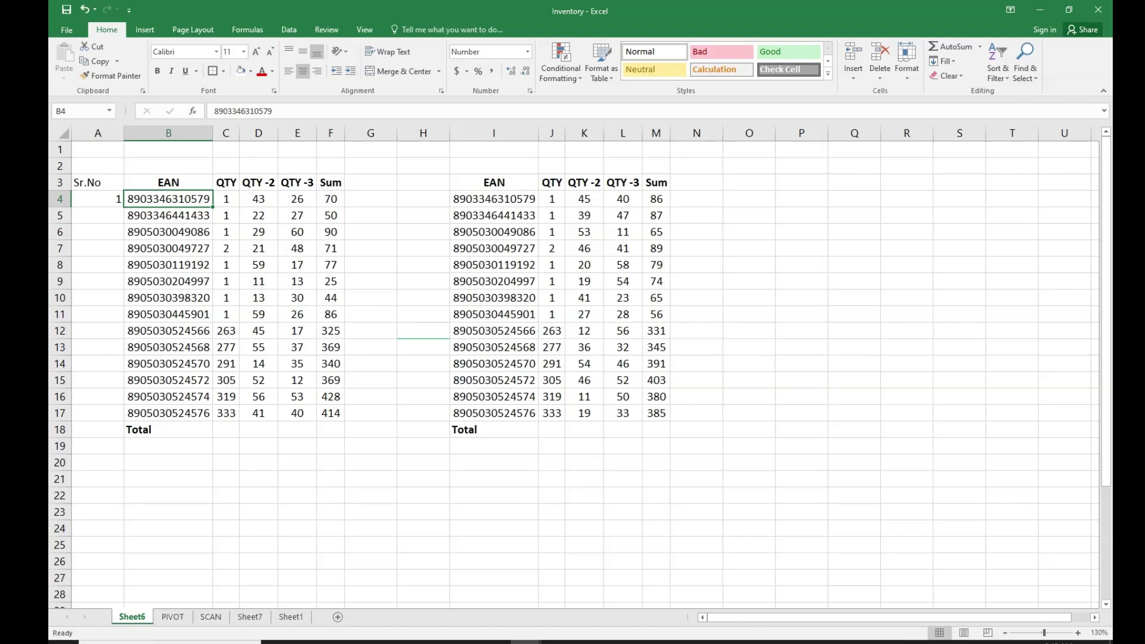
pyautogui.press('Right')
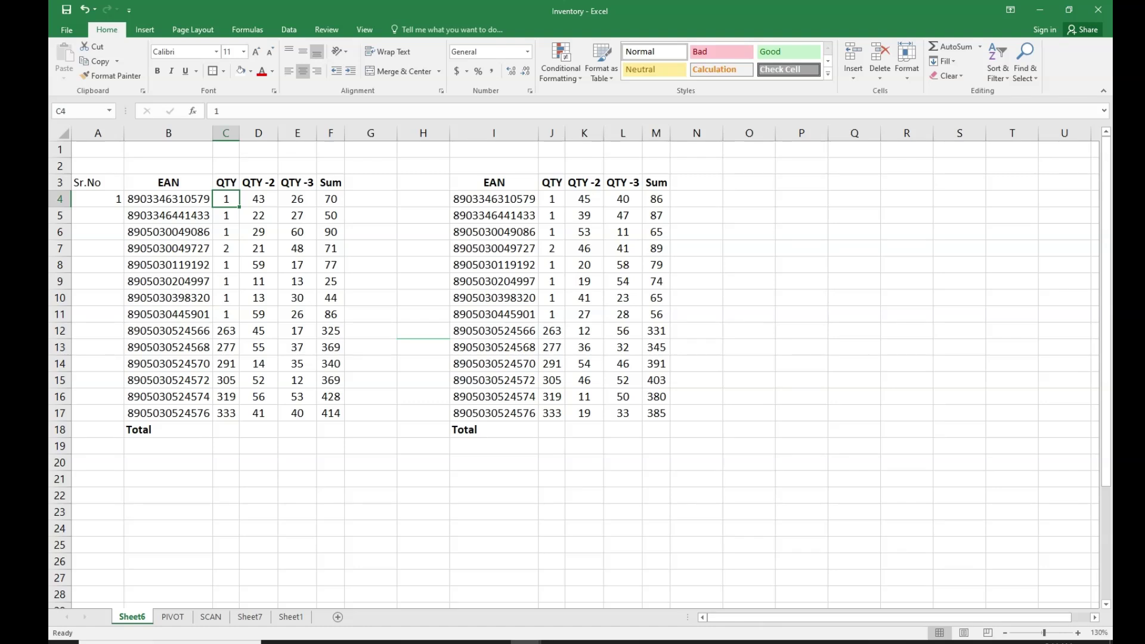
# Step: Fill the header cells B3:F3 of the first table with the dark orange theme color
pyautogui.moveTo(168, 182); pyautogui.dragTo(331, 181)
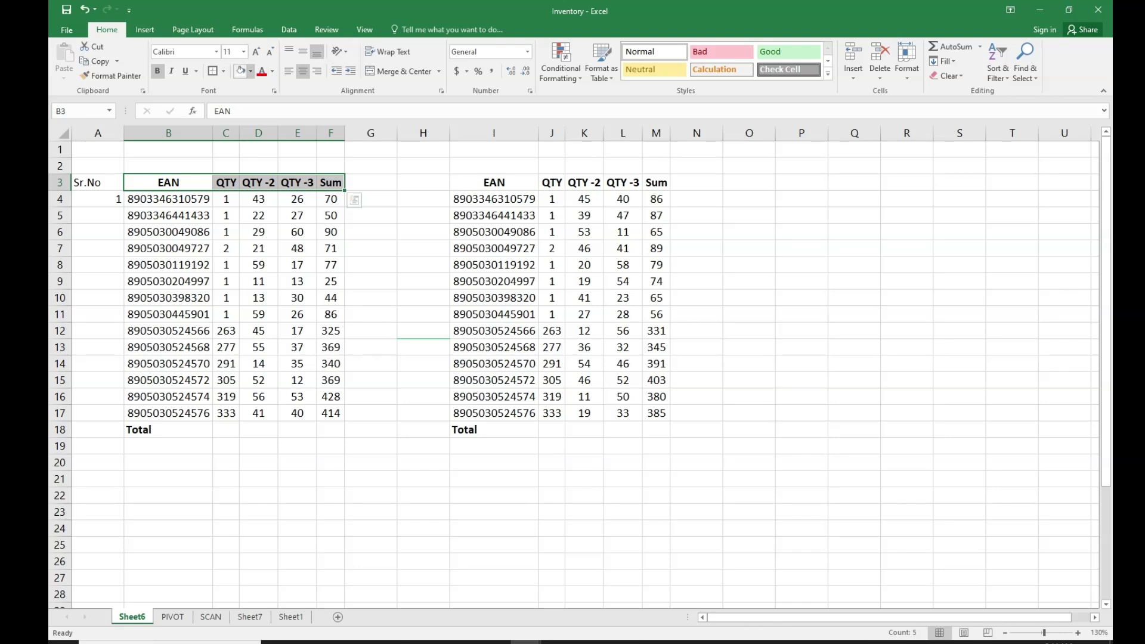
pyautogui.click(250, 71)
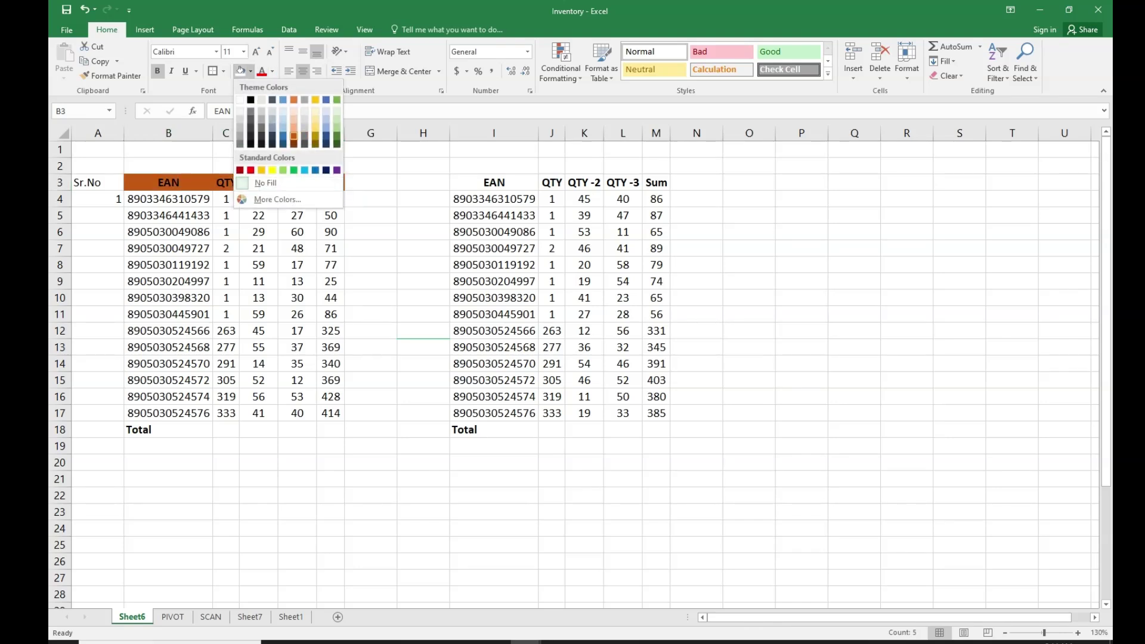
pyautogui.click(294, 136)
pyautogui.click(259, 281)
pyautogui.click(494, 215)
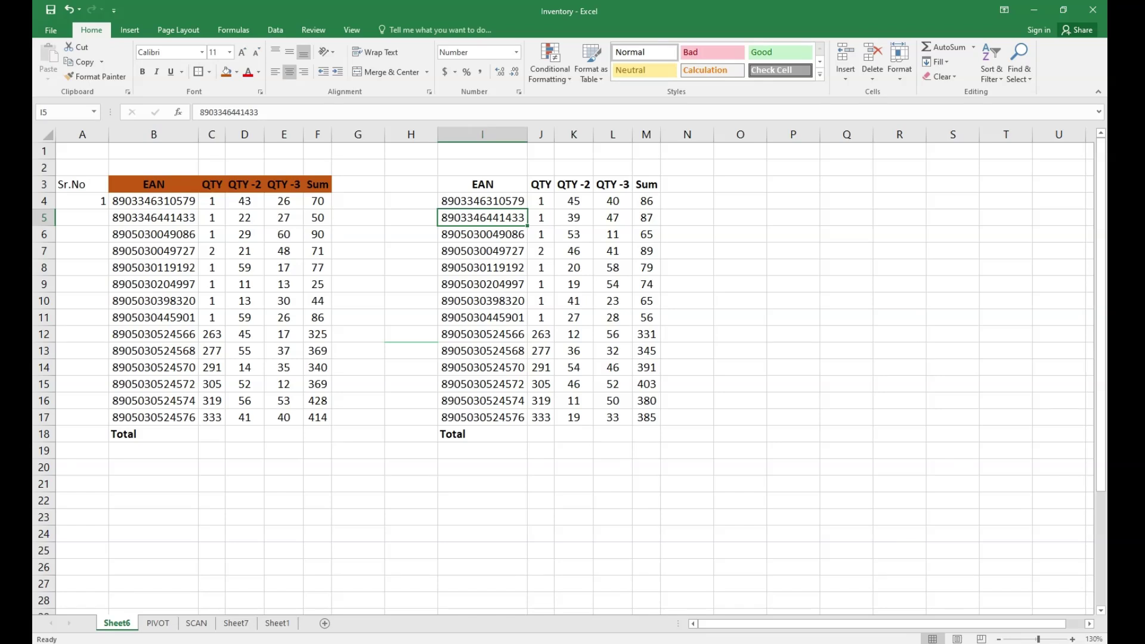
pyautogui.click(284, 184)
pyautogui.moveTo(283, 201); pyautogui.dragTo(284, 268)
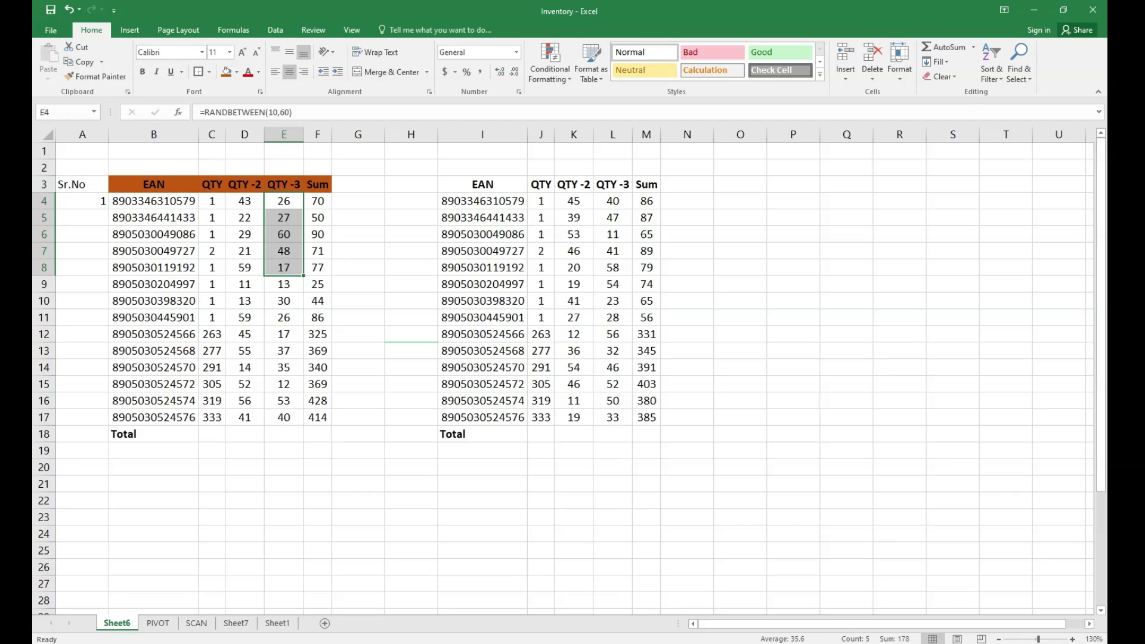
pyautogui.click(318, 201)
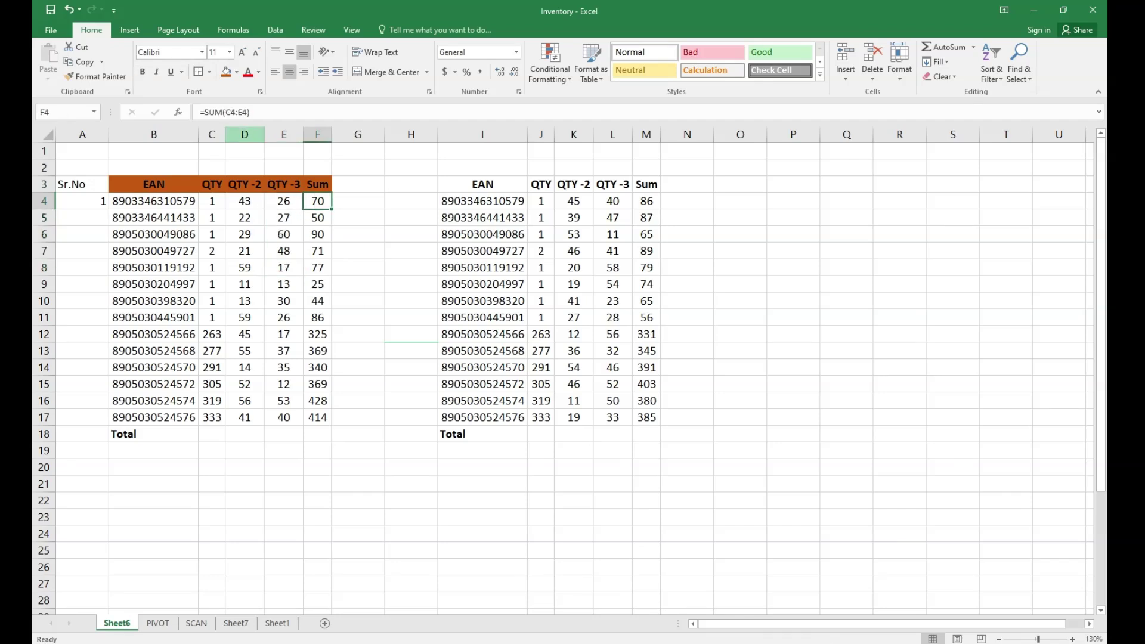
pyautogui.click(245, 234)
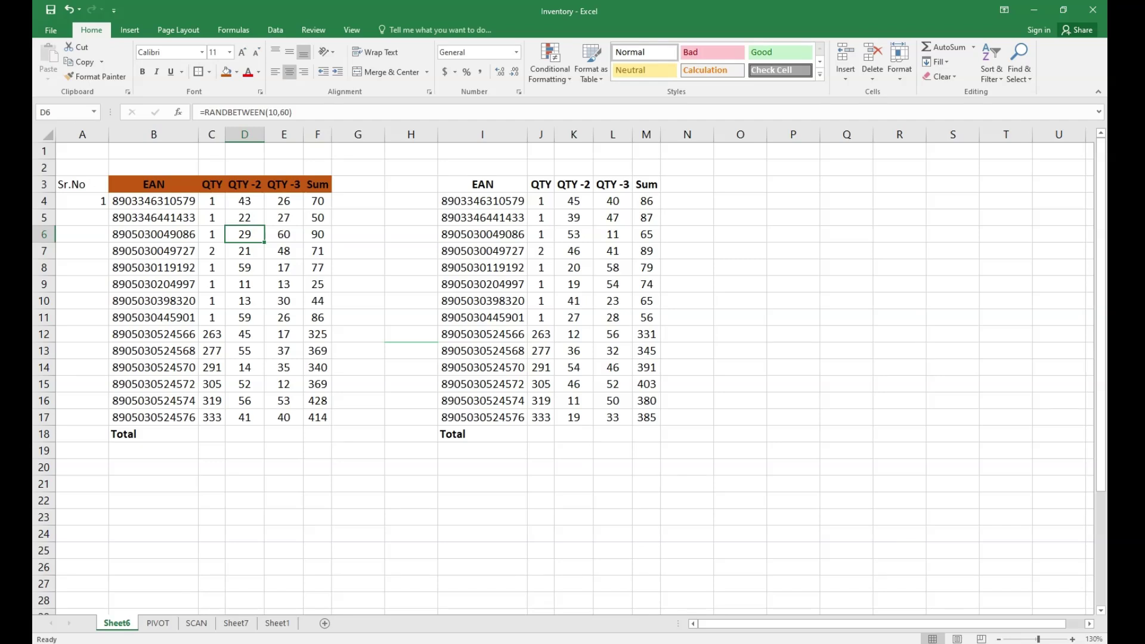
# Step: Set the QTY value in cell C9 of the first table to 2
pyautogui.click(212, 284)
pyautogui.write('2')
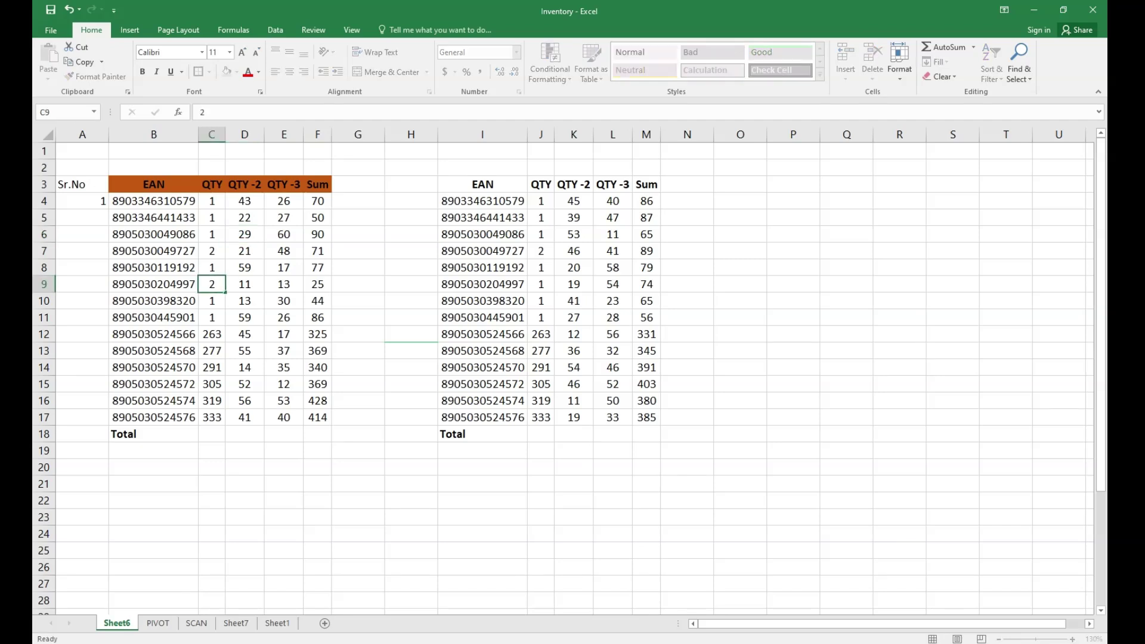
pyautogui.press('Return')
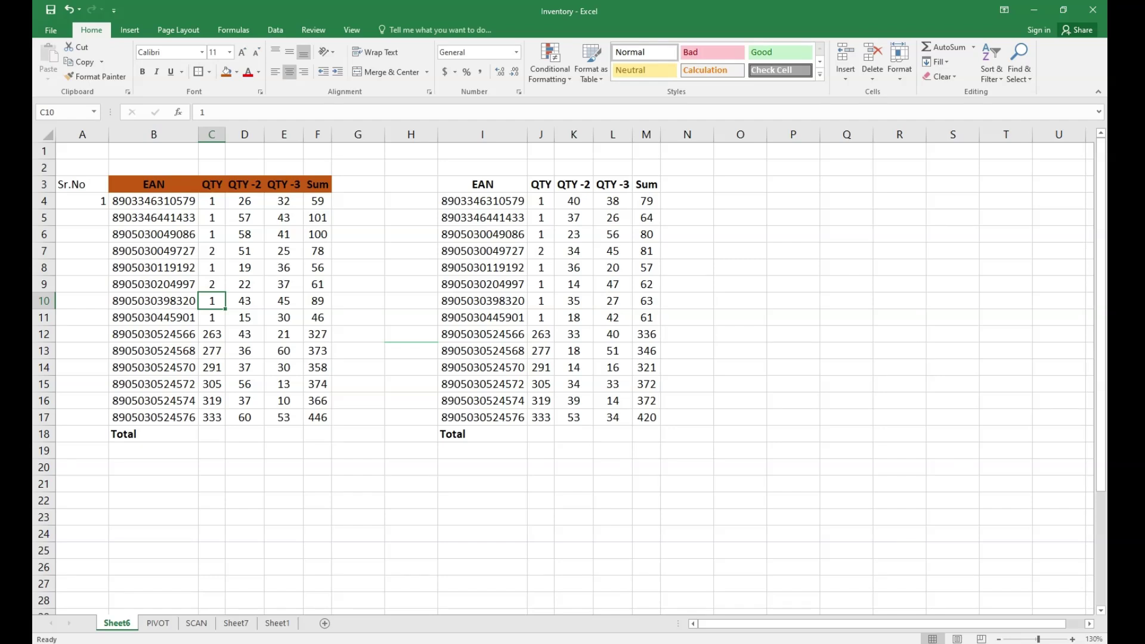
# Step: Select the whole first table A3:F18 from within it and copy it
pyautogui.click(154, 251)
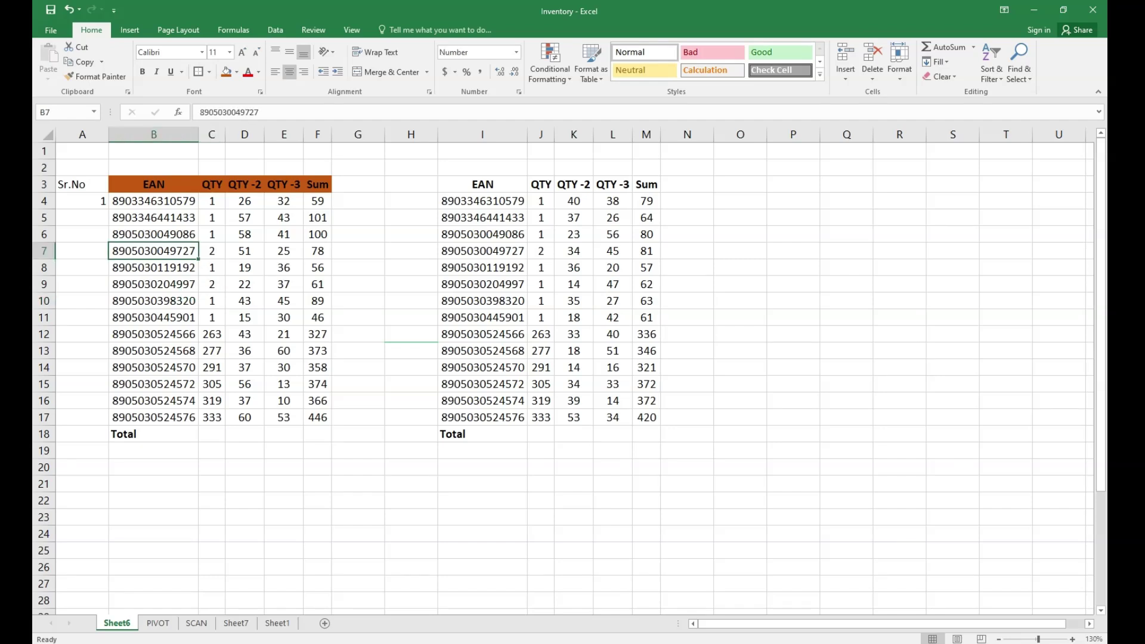
pyautogui.hotkey('ctrl', 'a')
pyautogui.hotkey('ctrl', 'c')
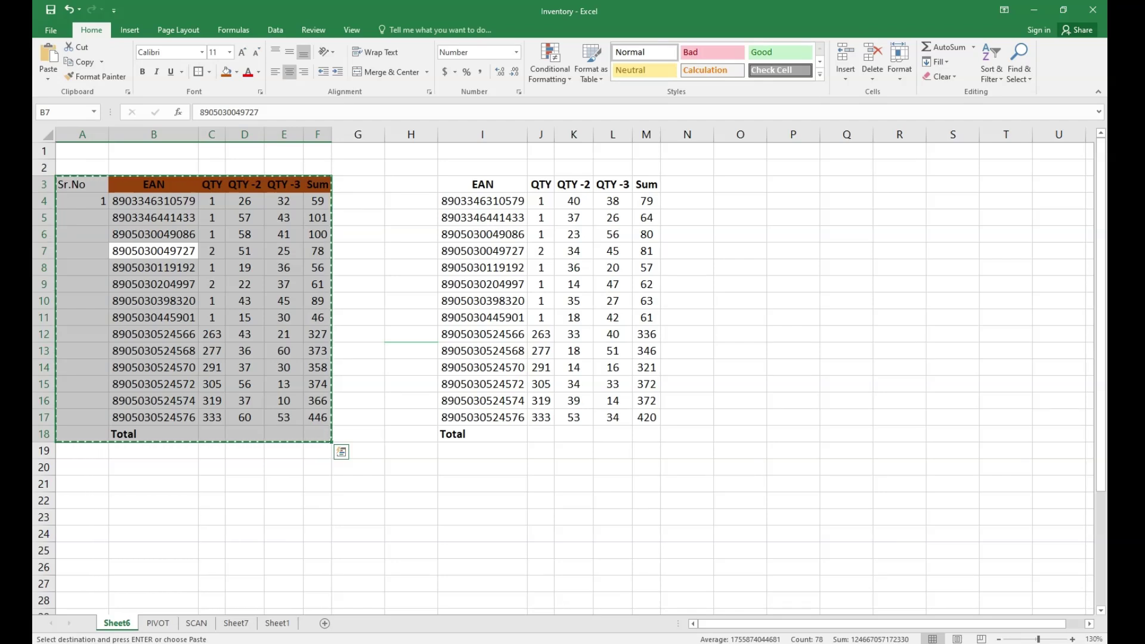
# Step: Paste the copied table over itself as values only and check cells in the QTY -2 and QTY -3 columns
pyautogui.press('alt')
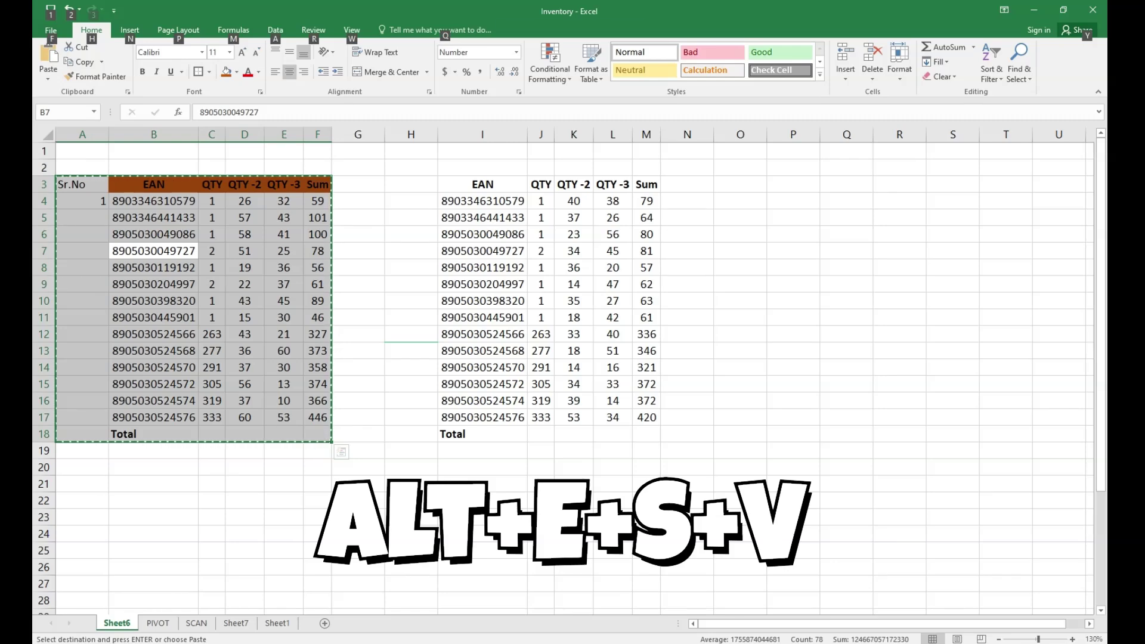
pyautogui.press('e')
pyautogui.press('s')
pyautogui.press('v')
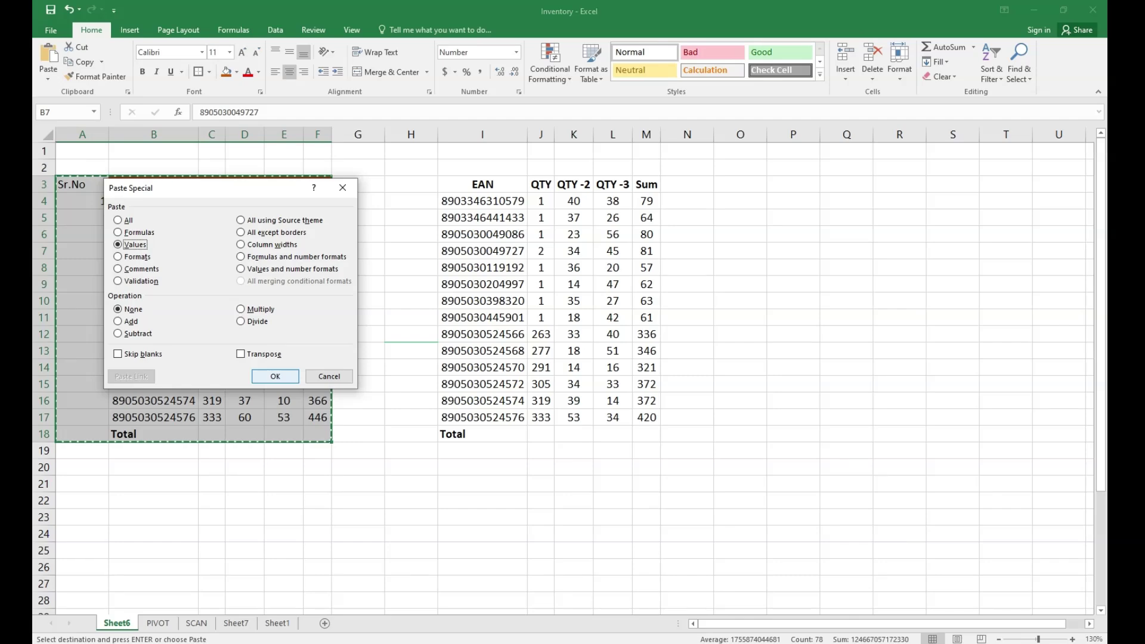
pyautogui.press('Return')
pyautogui.click(284, 301)
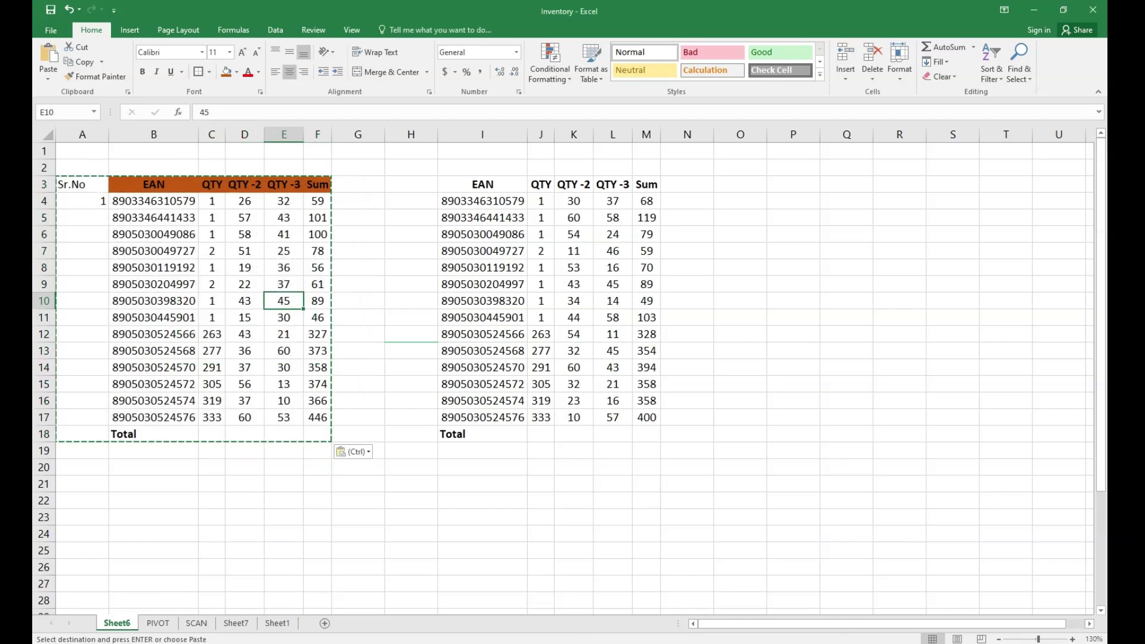
pyautogui.click(245, 268)
pyautogui.click(284, 251)
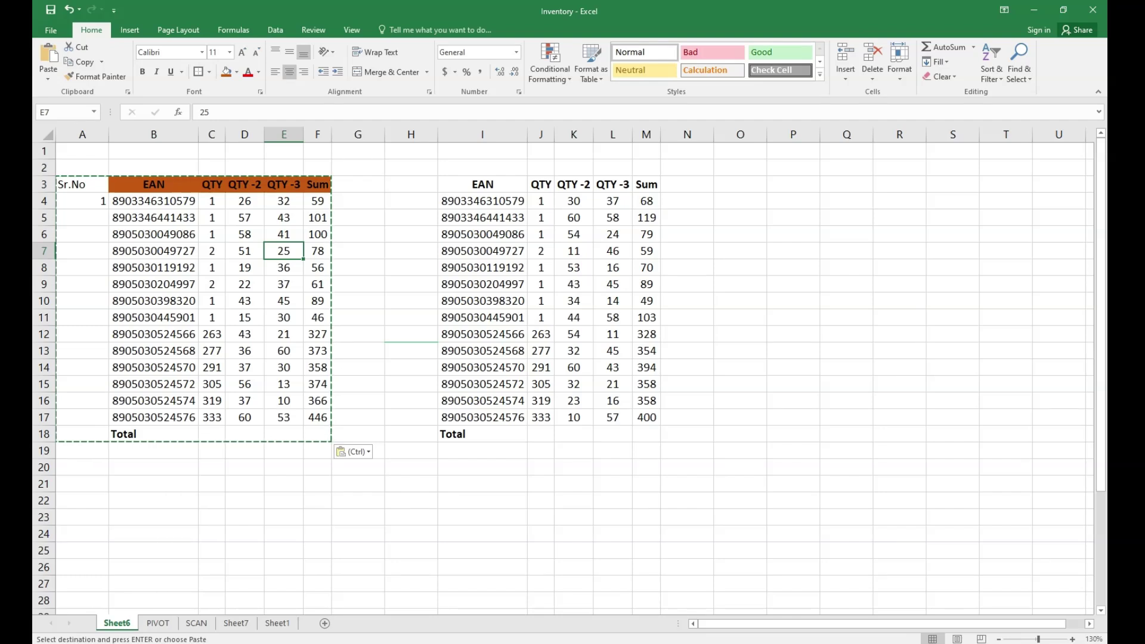
# Step: Undo the values-only paste, redo it and undo it once more
pyautogui.hotkey('ctrl', 'z')
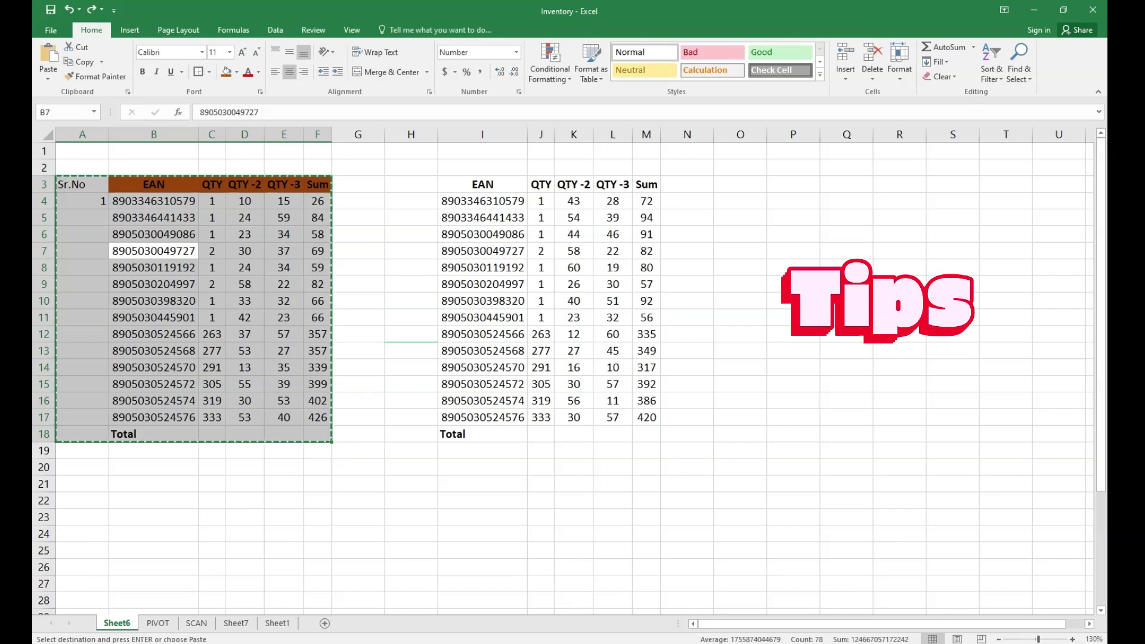
pyautogui.hotkey('ctrl', 'y')
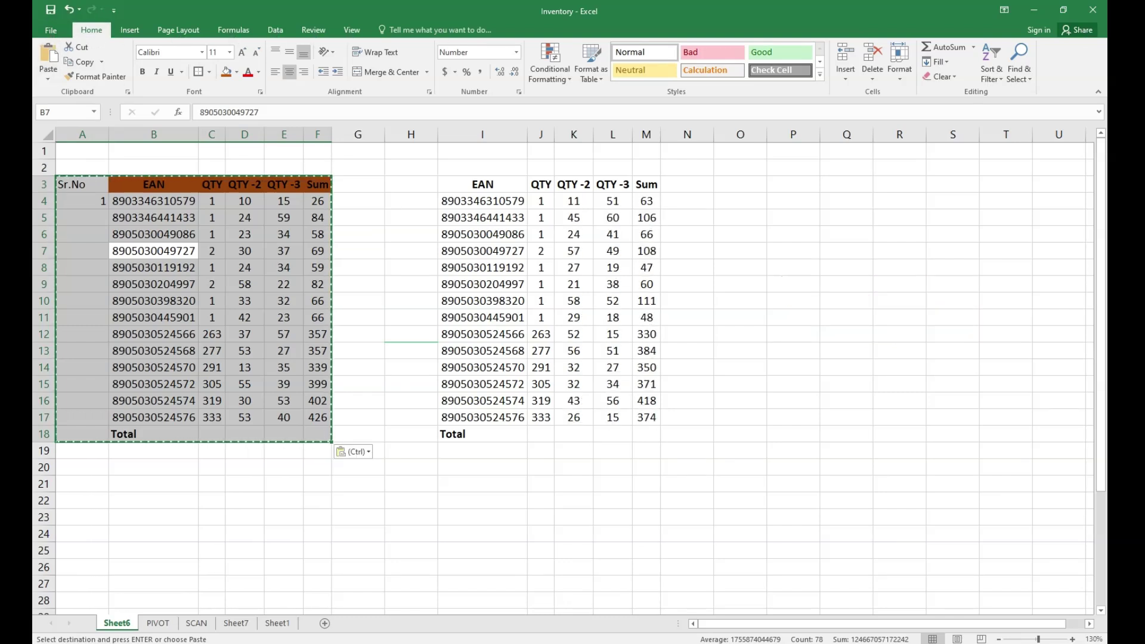
pyautogui.hotkey('ctrl', 'z')
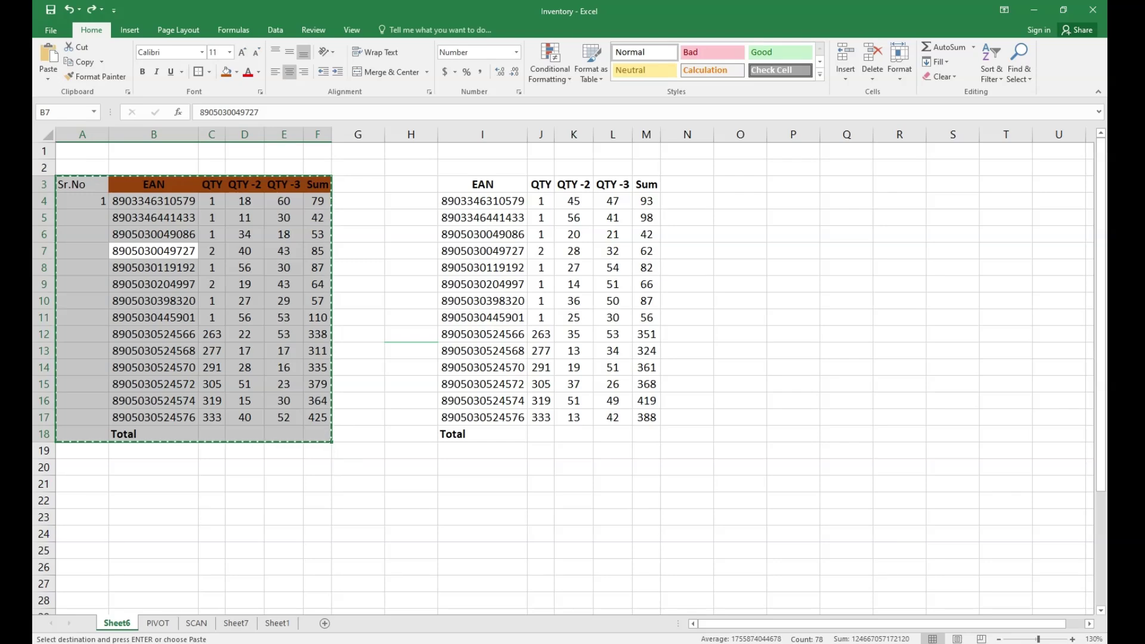
# Step: Replace the first table's formulas with their values by using Paste Special on the copied range
pyautogui.rightClick(172, 238)
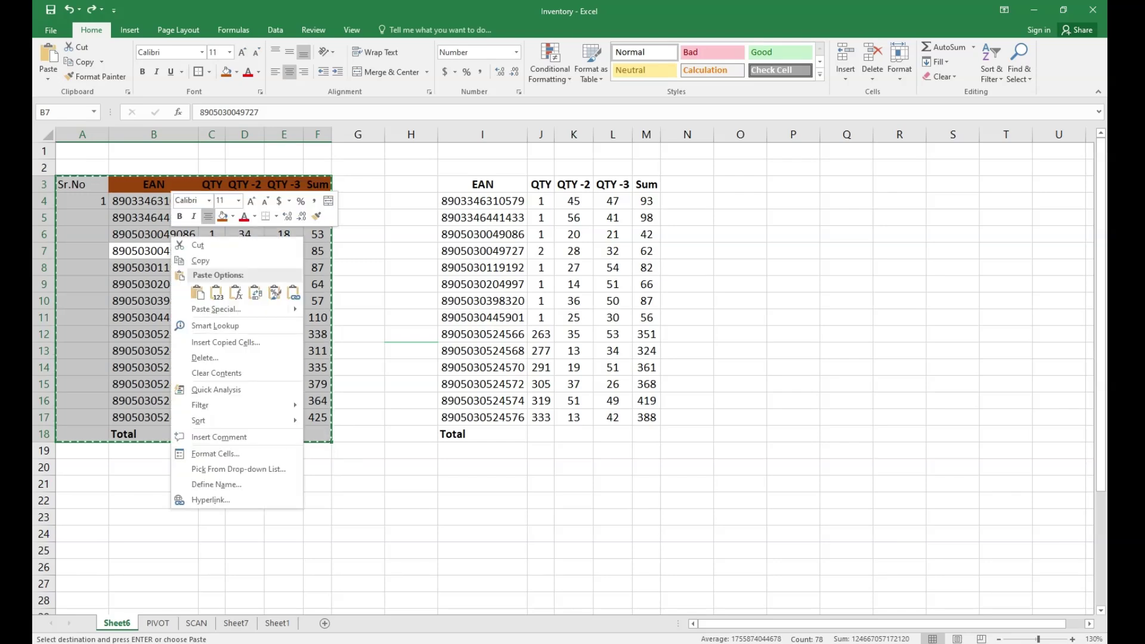
pyautogui.click(216, 309)
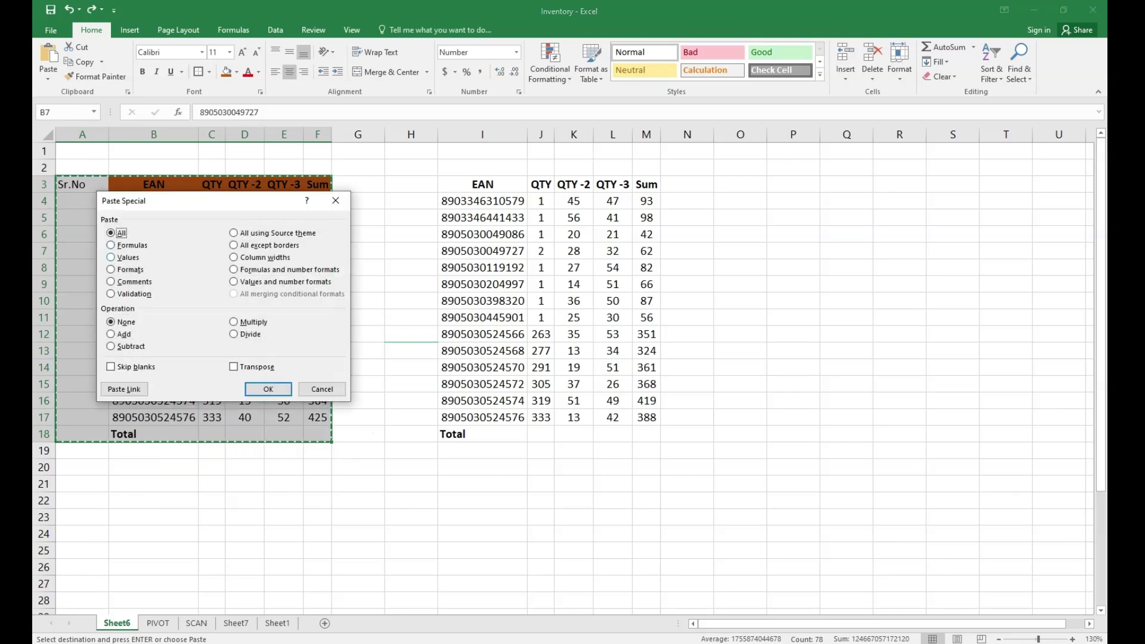
pyautogui.click(268, 389)
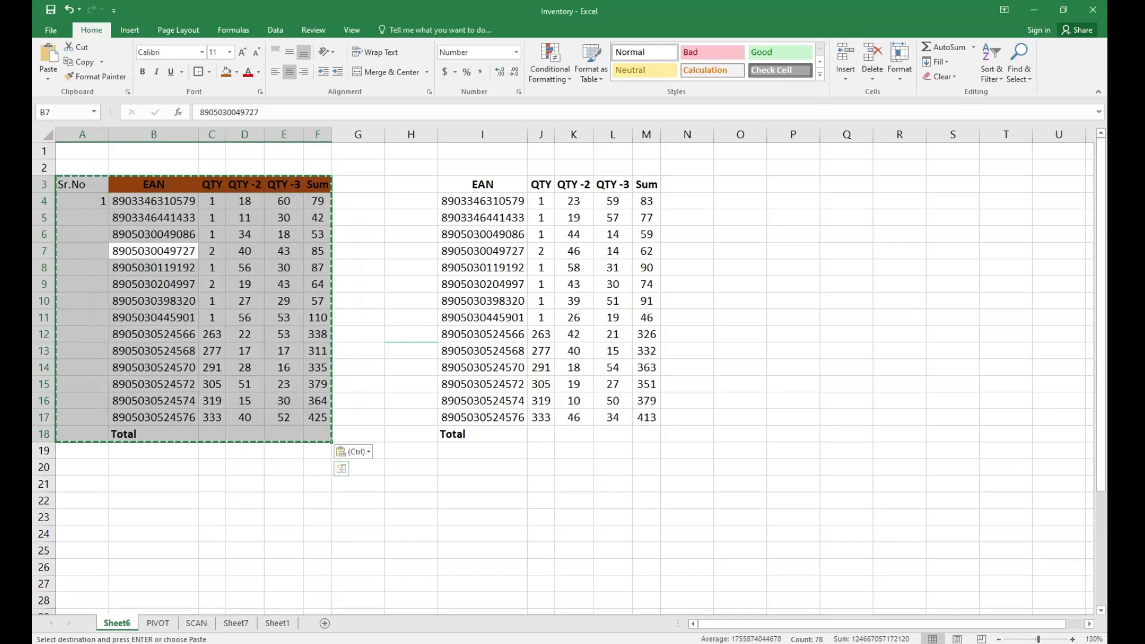
# Step: Leave copy mode, return to the EAN header in B3, and switch the first table's header filters on and off
pyautogui.click(212, 350)
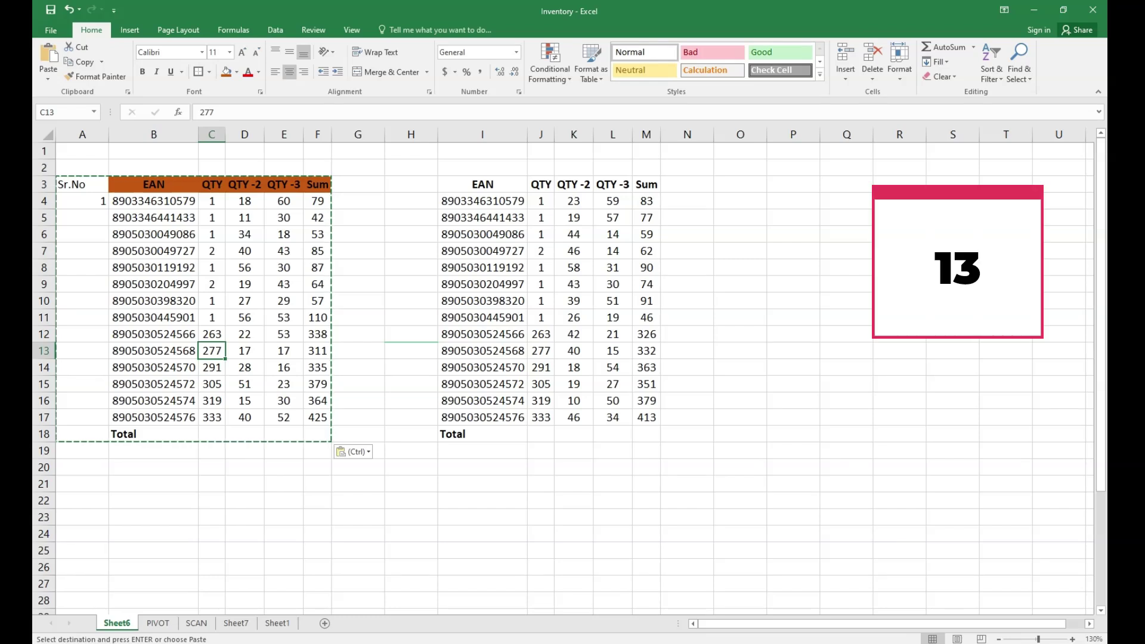
pyautogui.hotkey('ctrl', 'Up')
pyautogui.press('Escape')
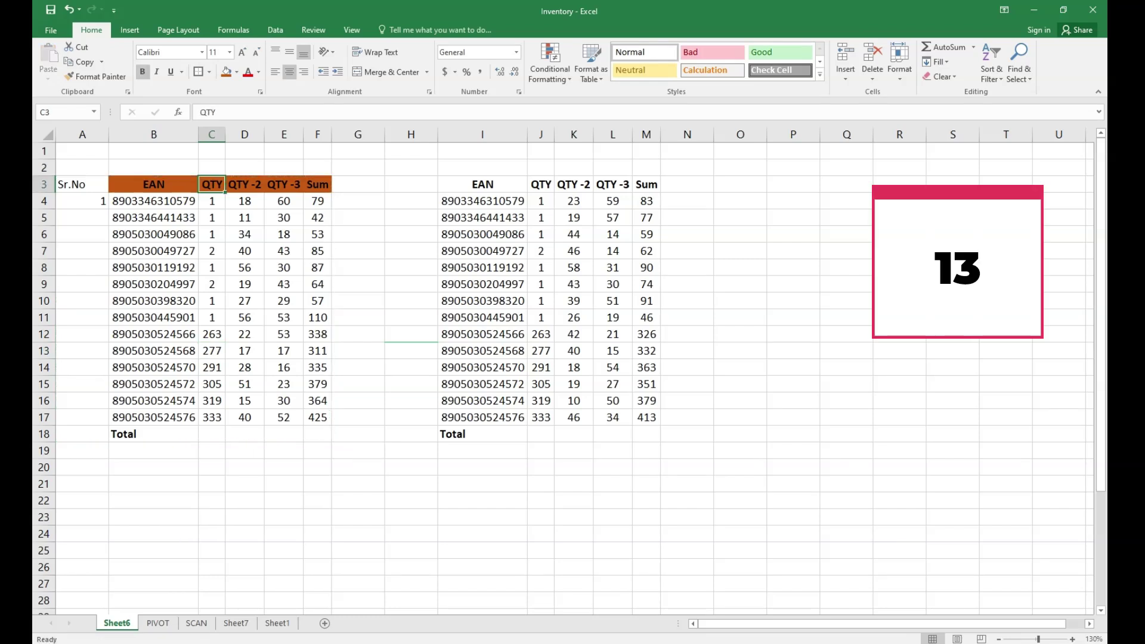
pyautogui.press('Left')
pyautogui.hotkey('ctrl', 'shift', 'l')
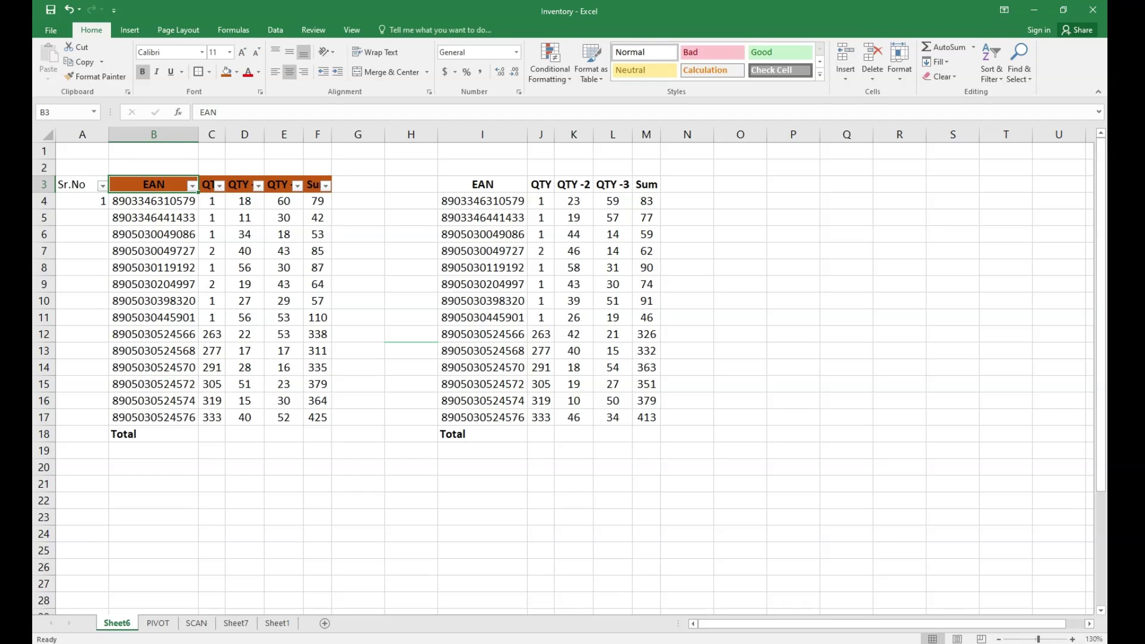
pyautogui.hotkey('ctrl', 'shift', 'l')
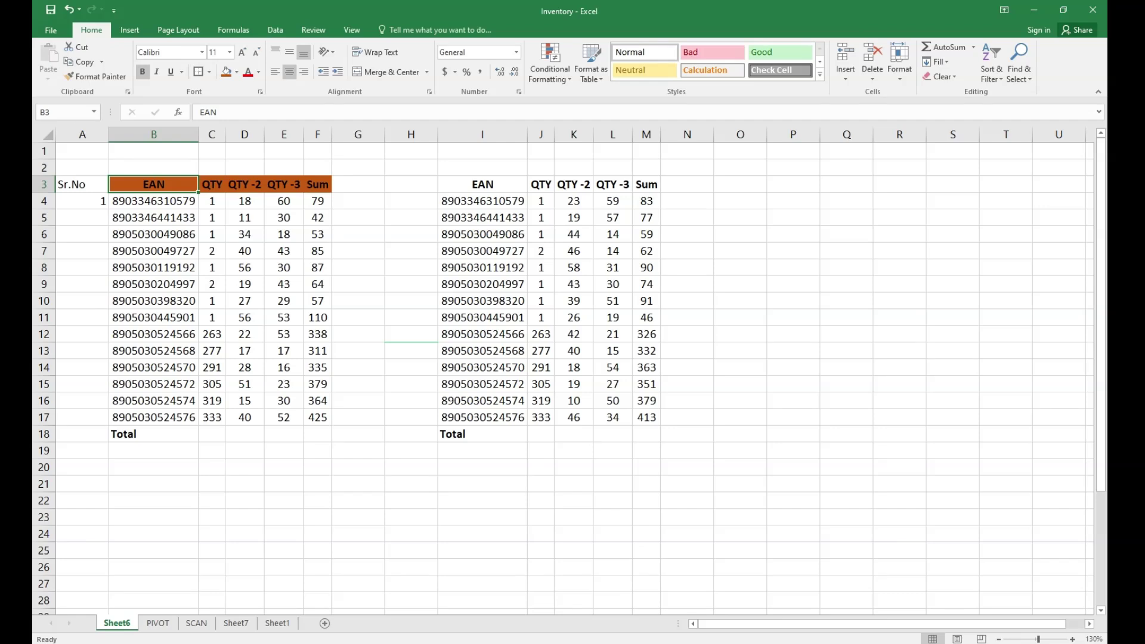
# Step: Turn the header filters of the first table on again
pyautogui.hotkey('alt', 'd')
pyautogui.press('f')
pyautogui.press('f')
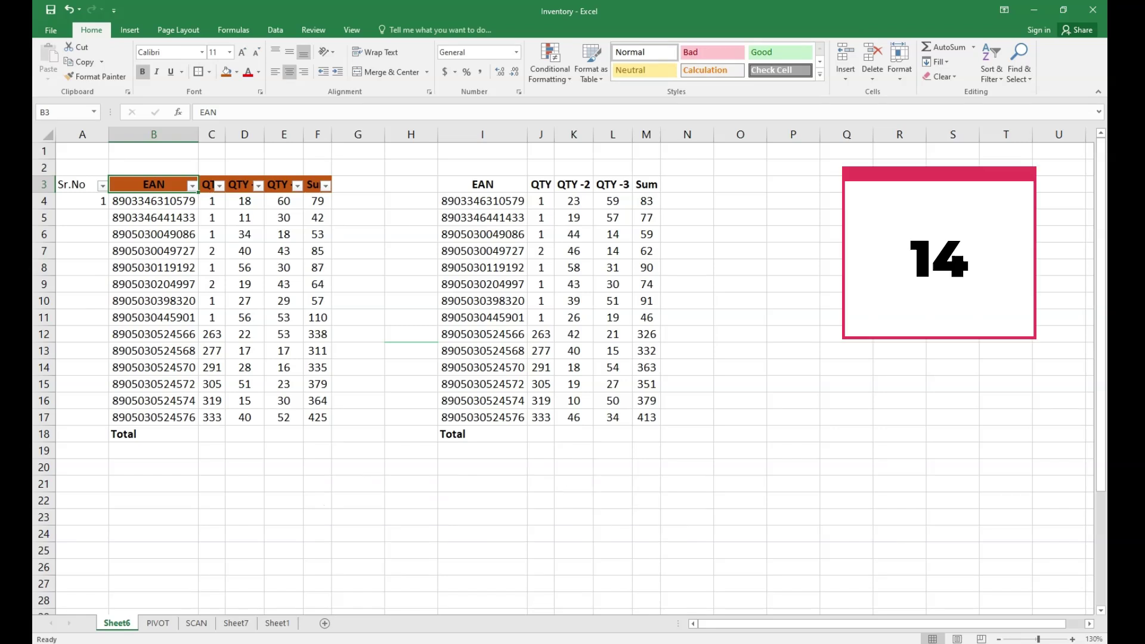
# Step: Open the filter options of the QTY -2 header in D3 and close them without filtering
pyautogui.click(209, 185)
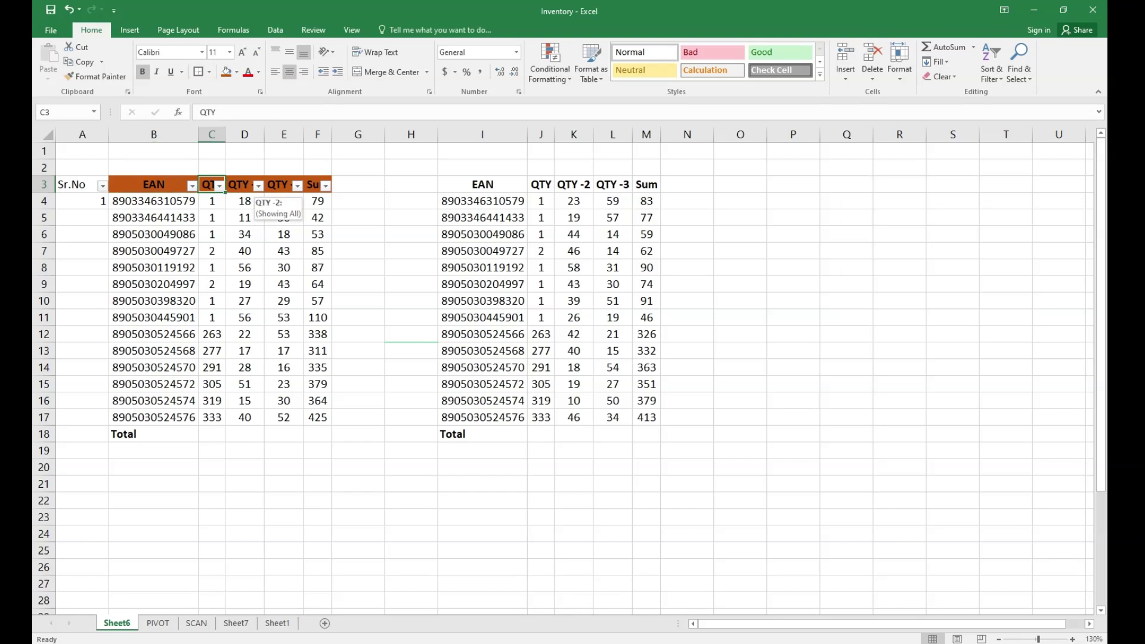
pyautogui.click(258, 186)
pyautogui.press('Escape')
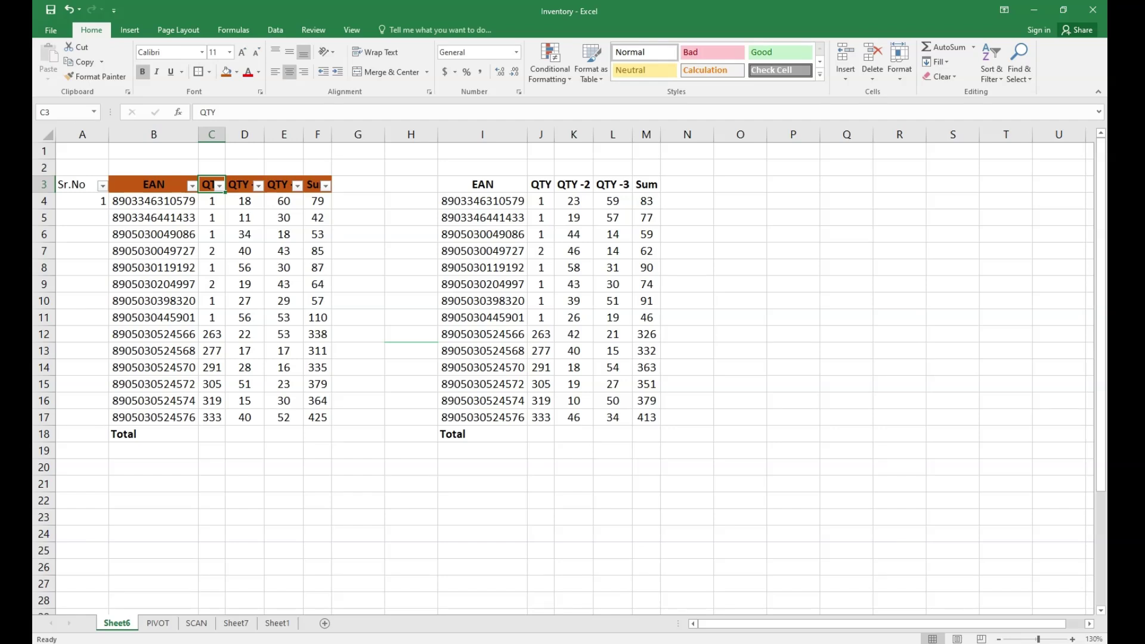
pyautogui.press('Right')
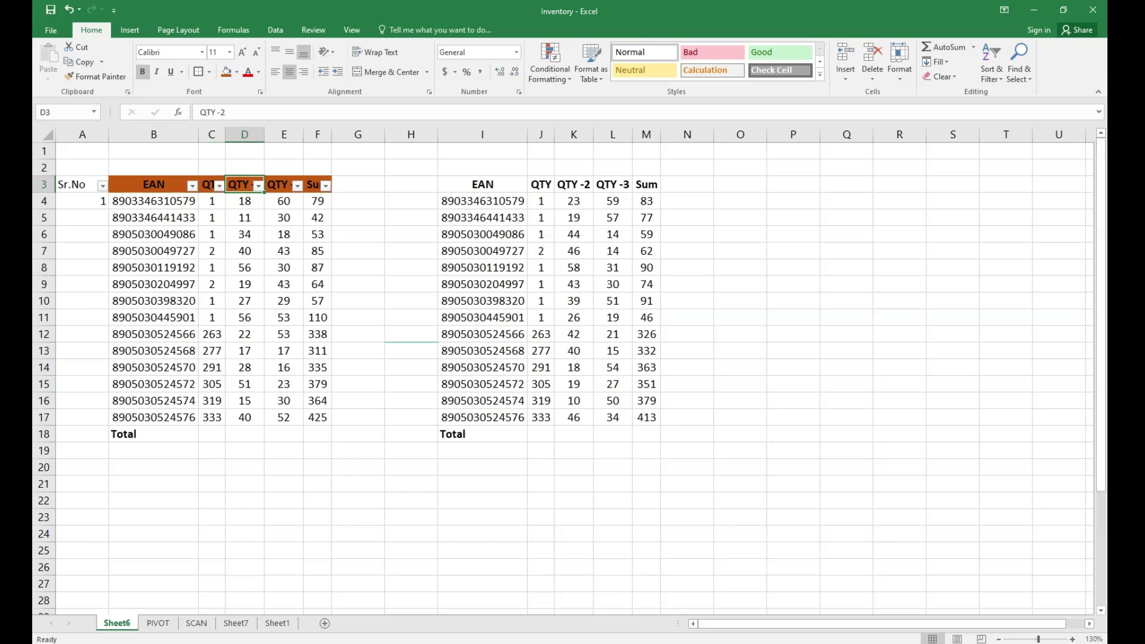
pyautogui.hotkey('alt', 'Down')
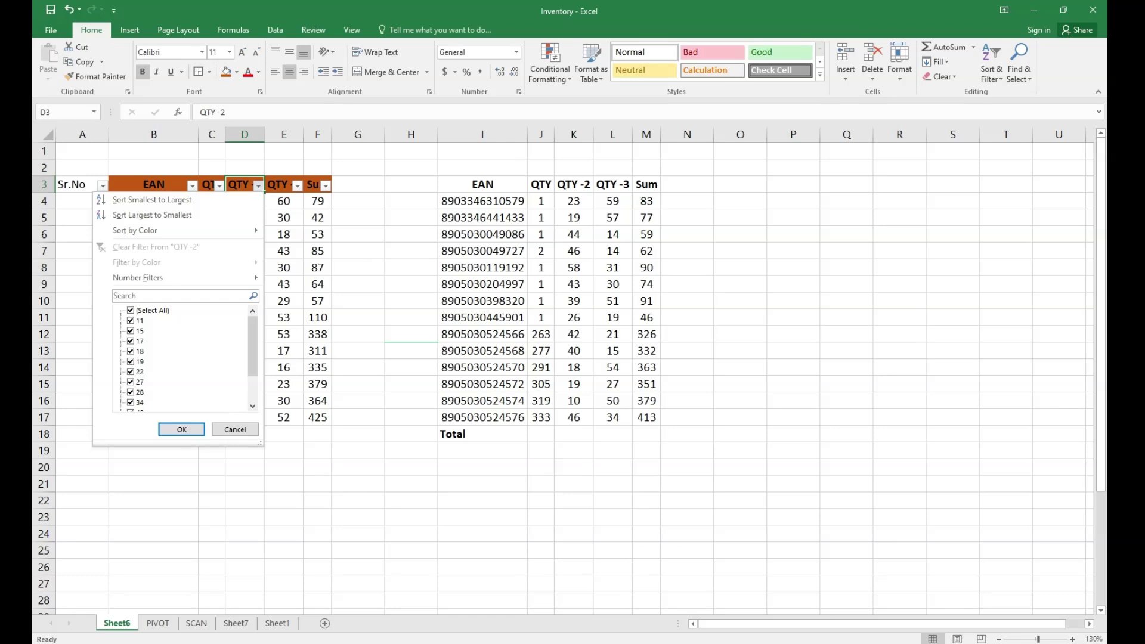
pyautogui.press('Escape')
# Step: Look through the EAN column down to B11 and return to the header in B3
pyautogui.press('Left')
pyautogui.press('Left')
pyautogui.press('Down')
pyautogui.press('Down')
pyautogui.press('Down')
pyautogui.press('Down')
pyautogui.press('Down')
pyautogui.press('Down')
pyautogui.press('Down')
pyautogui.press('Down')
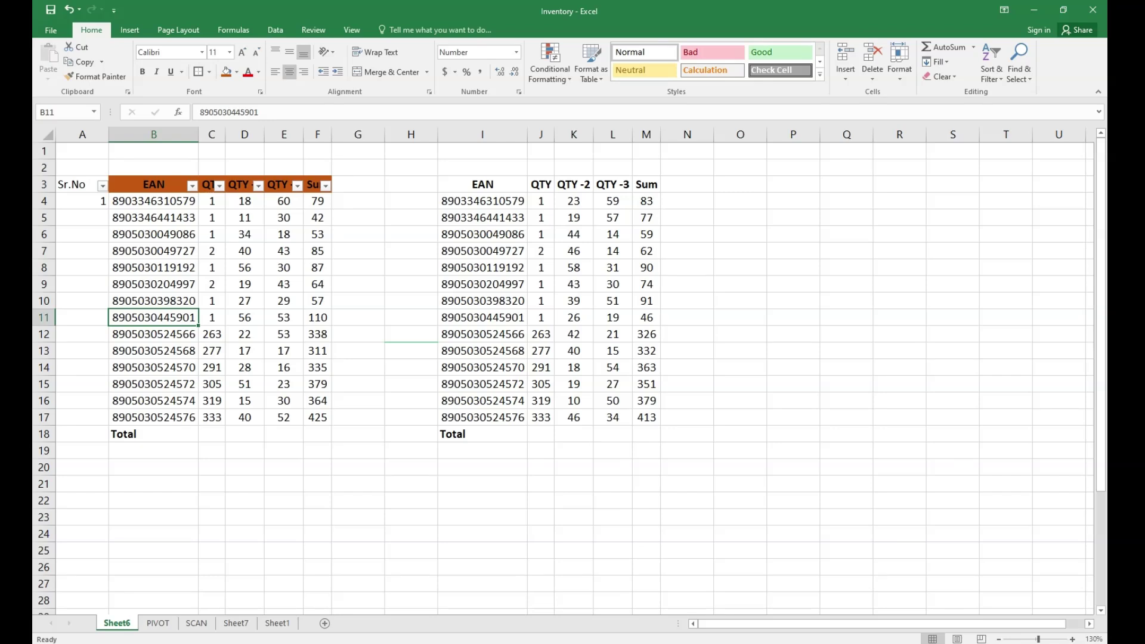
pyautogui.press('Up')
pyautogui.press('Up')
pyautogui.press('Up')
pyautogui.press('Up')
pyautogui.press('Up')
pyautogui.press('Up')
pyautogui.press('Up')
pyautogui.press('Up')
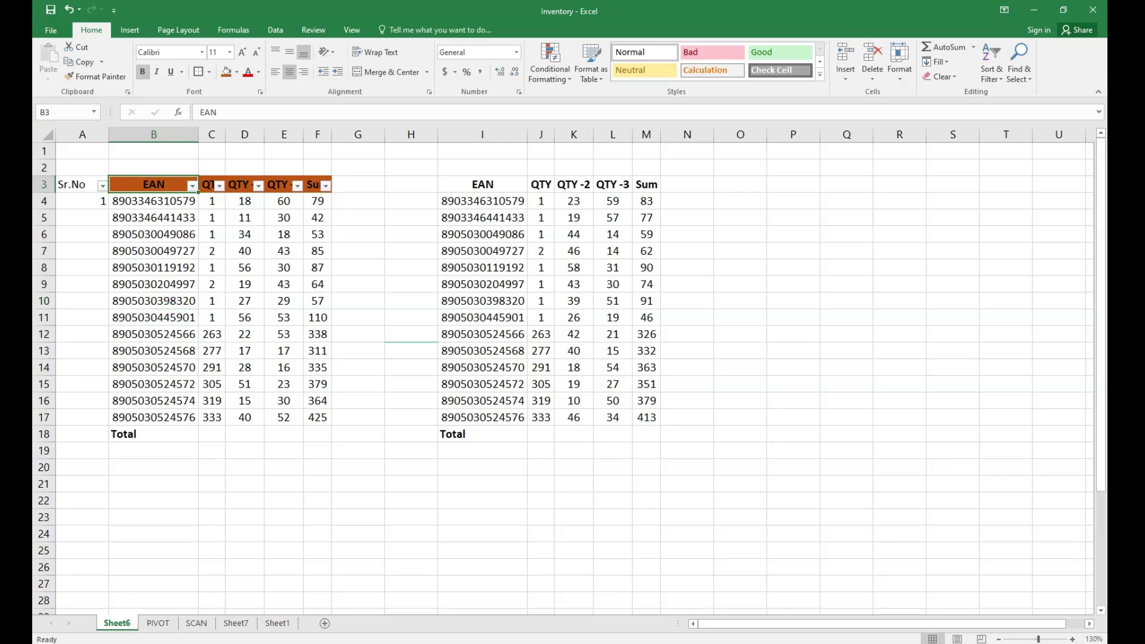
# Step: Open the EAN header's filter options to view the search field and close them without filtering
pyautogui.hotkey('alt', 'Down')
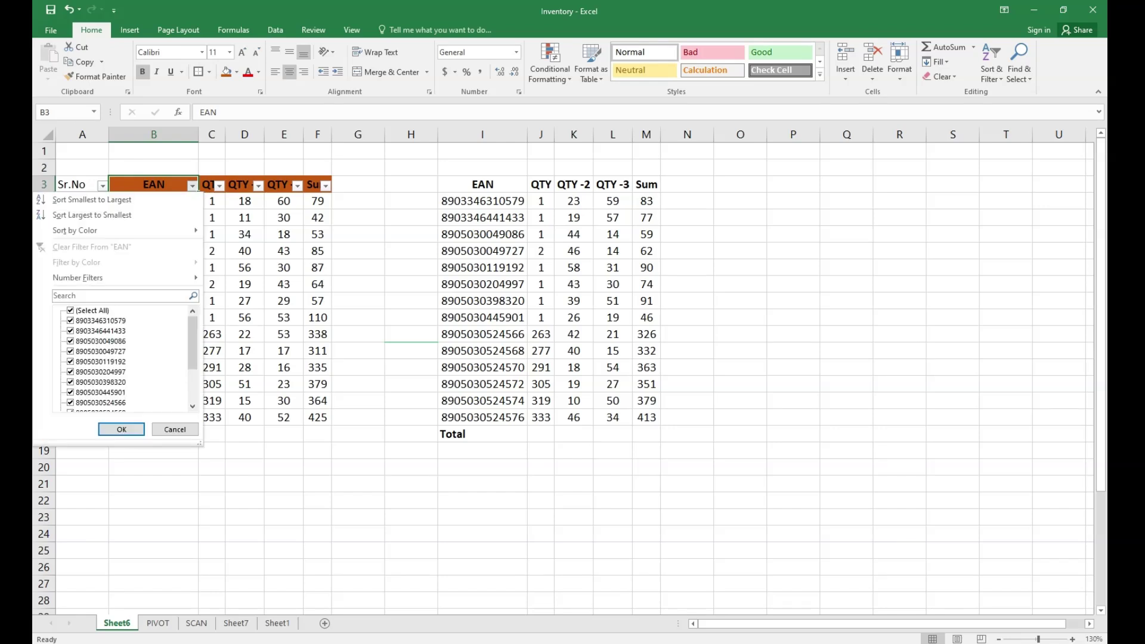
pyautogui.press('e')
pyautogui.press('Escape')
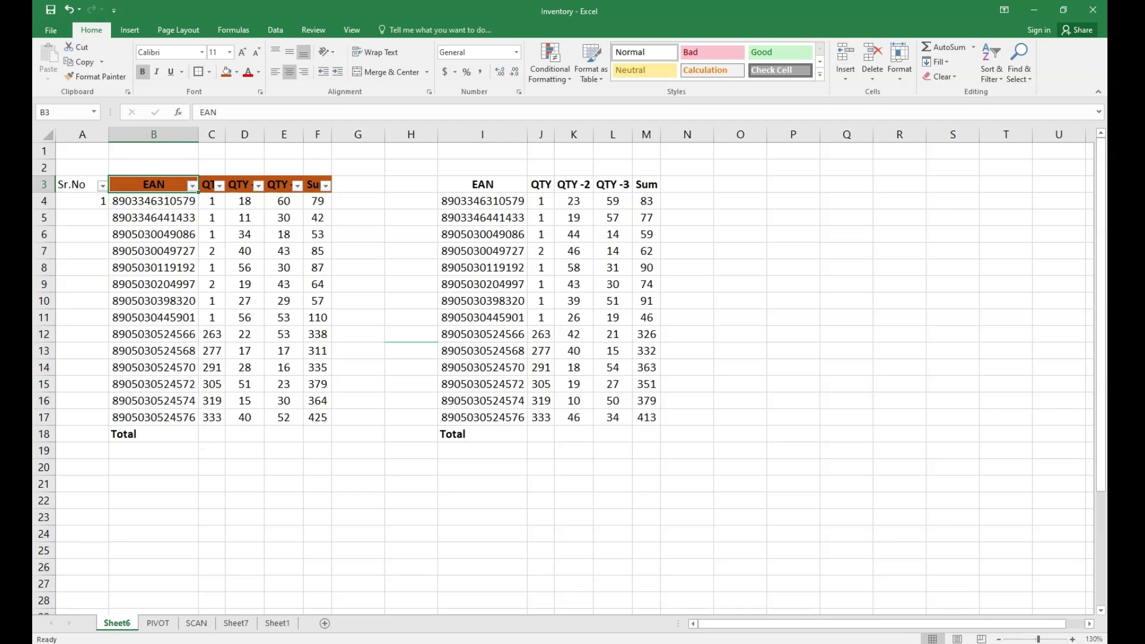
pyautogui.hotkey('alt', 'Down')
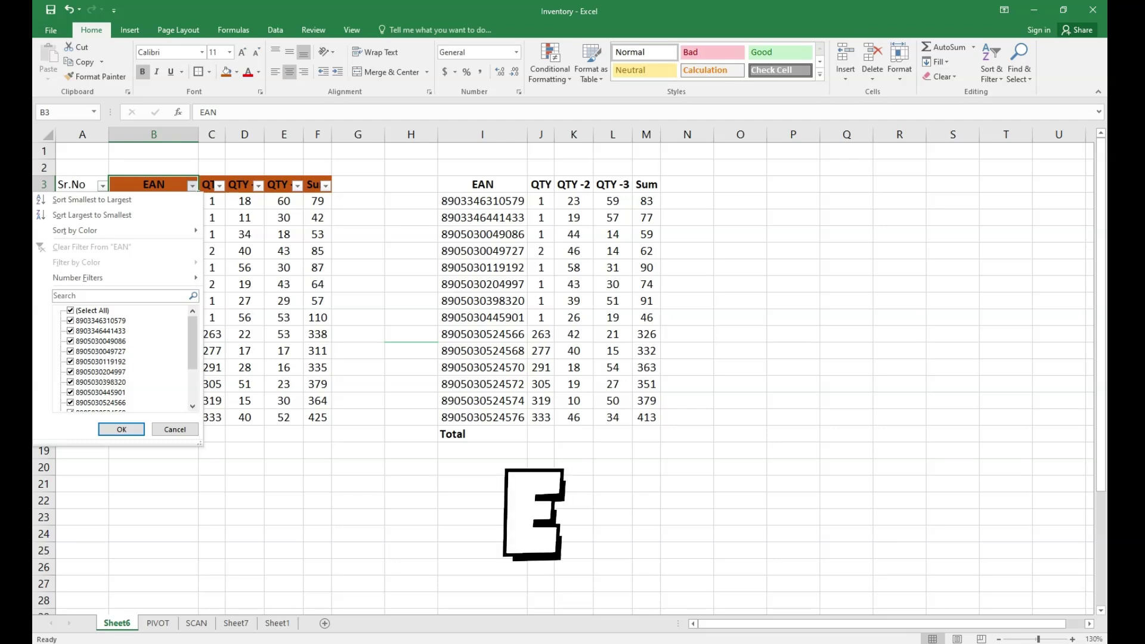
pyautogui.press('Escape')
# Step: Filter the EAN column by searching for 5901, and remove the filters from the first table
pyautogui.hotkey('alt', 'Down')
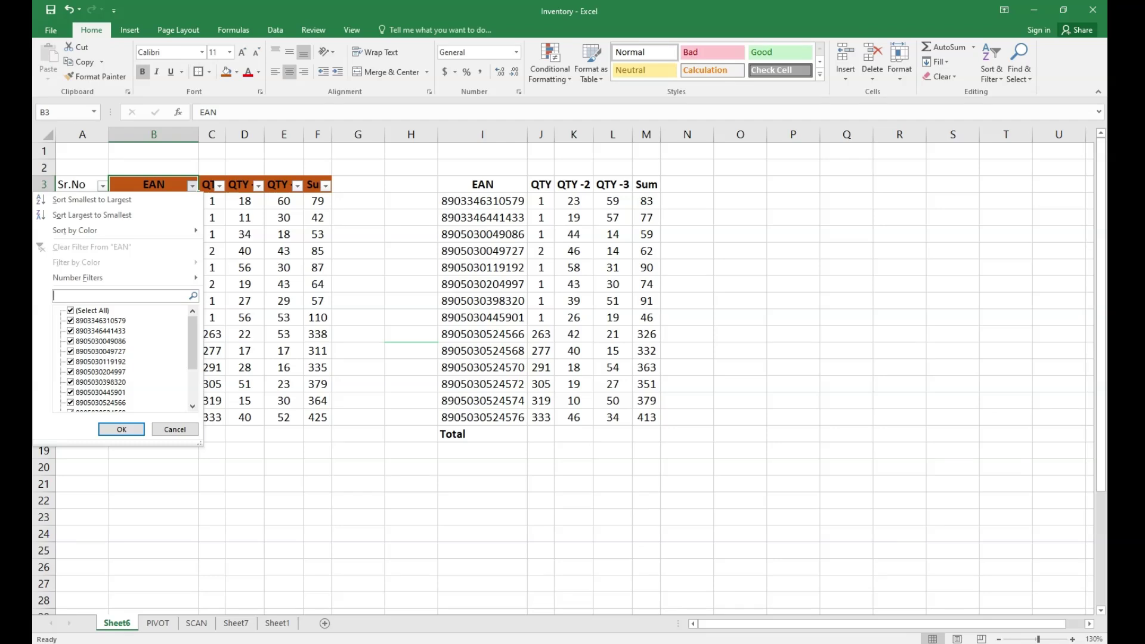
pyautogui.write('5901')
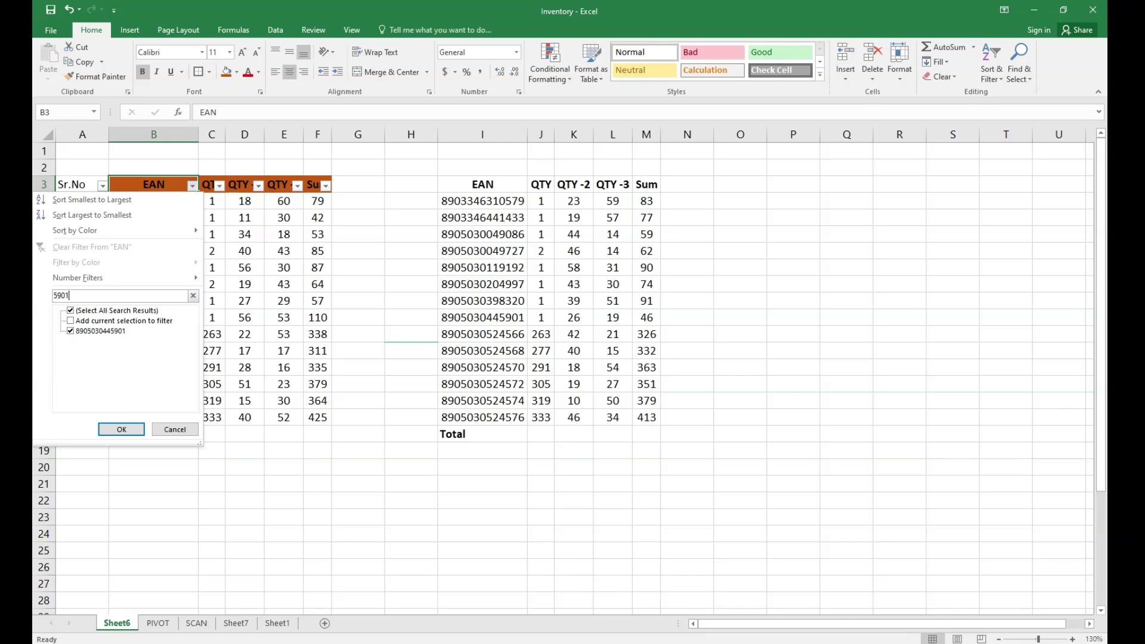
pyautogui.press('Return')
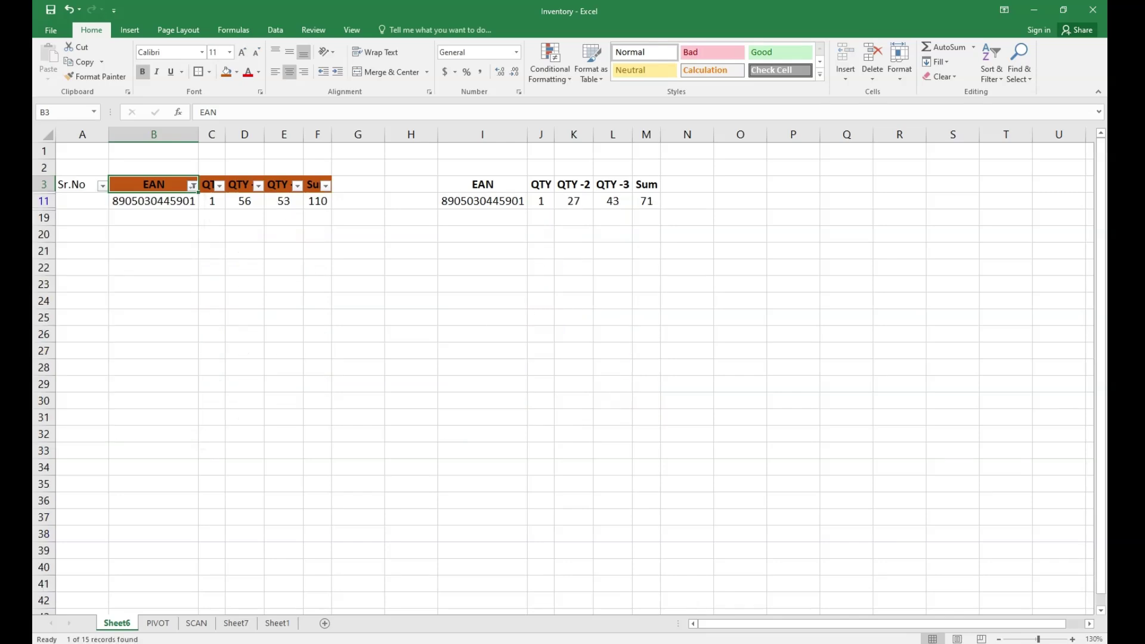
pyautogui.hotkey('ctrl', 'shift', 'l')
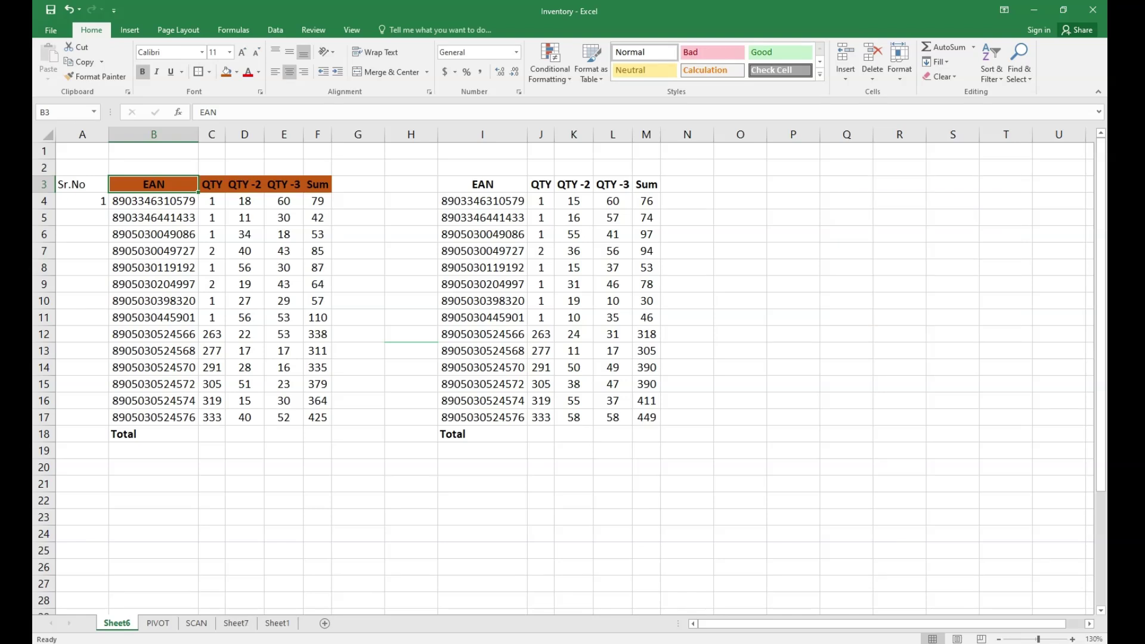
# Step: Add a new blank worksheet after Sheet6 and select its cell A1
pyautogui.click(324, 623)
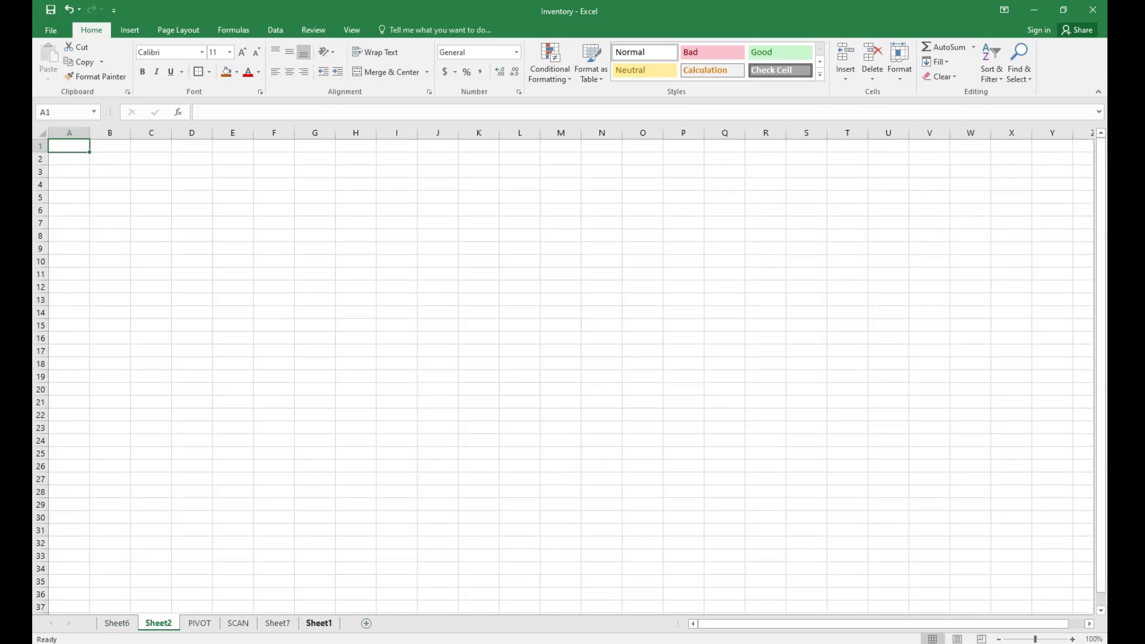
pyautogui.scroll(3, 207, 452)
pyautogui.click(207, 452)
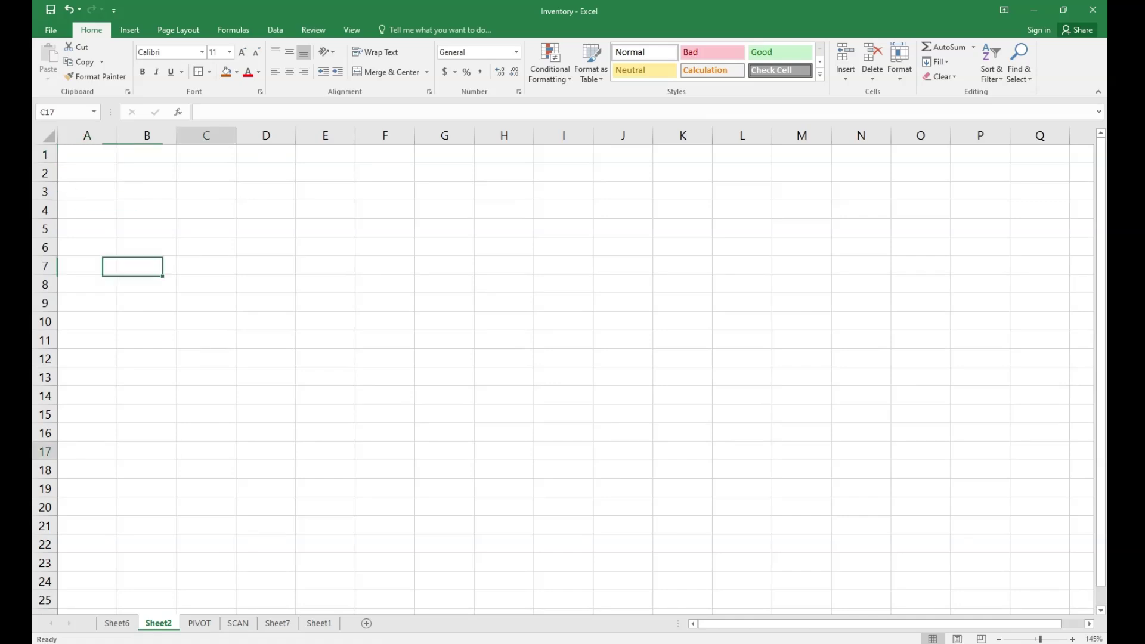
pyautogui.click(207, 154)
pyautogui.click(87, 154)
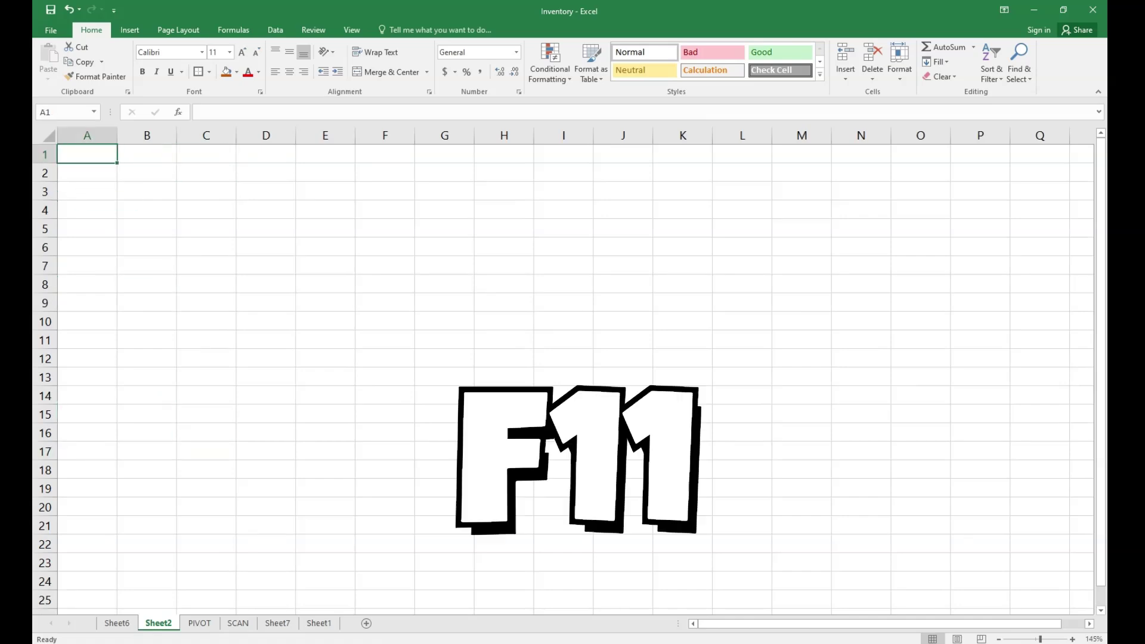
# Step: Add seven blank worksheets one after another between Sheet6 and Sheet2
pyautogui.hotkey('shift', 'F11')
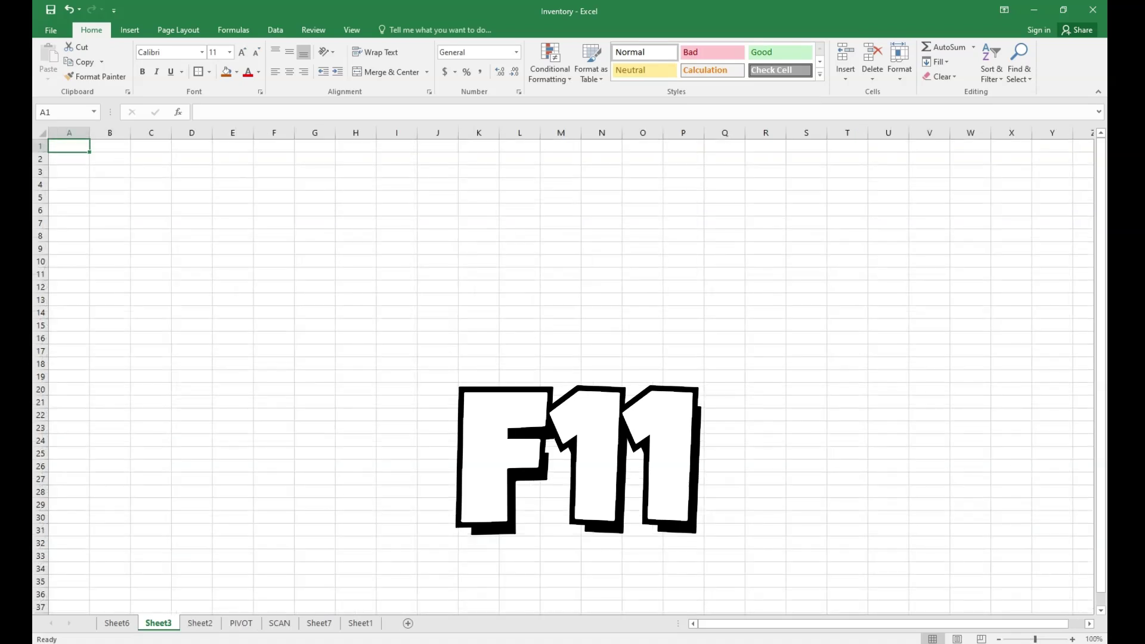
pyautogui.hotkey('shift', 'F11')
pyautogui.hotkey('shift', 'F11')
pyautogui.hotkey('shift', 'F11')
pyautogui.hotkey('shift', 'F11')
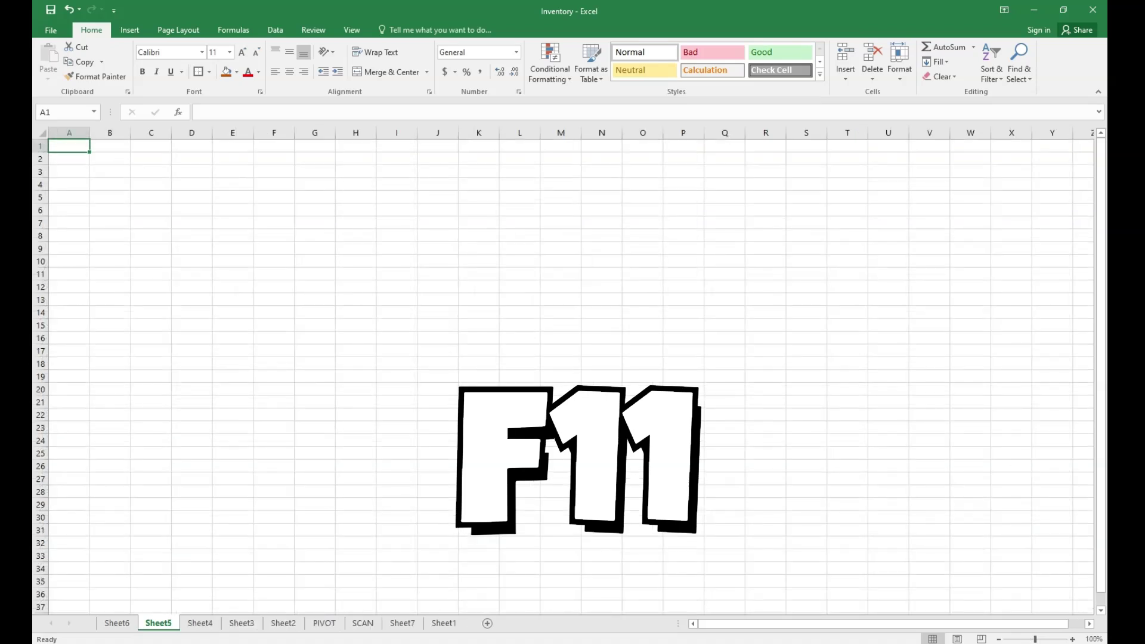
pyautogui.hotkey('shift', 'F11')
pyautogui.hotkey('shift', 'F11')
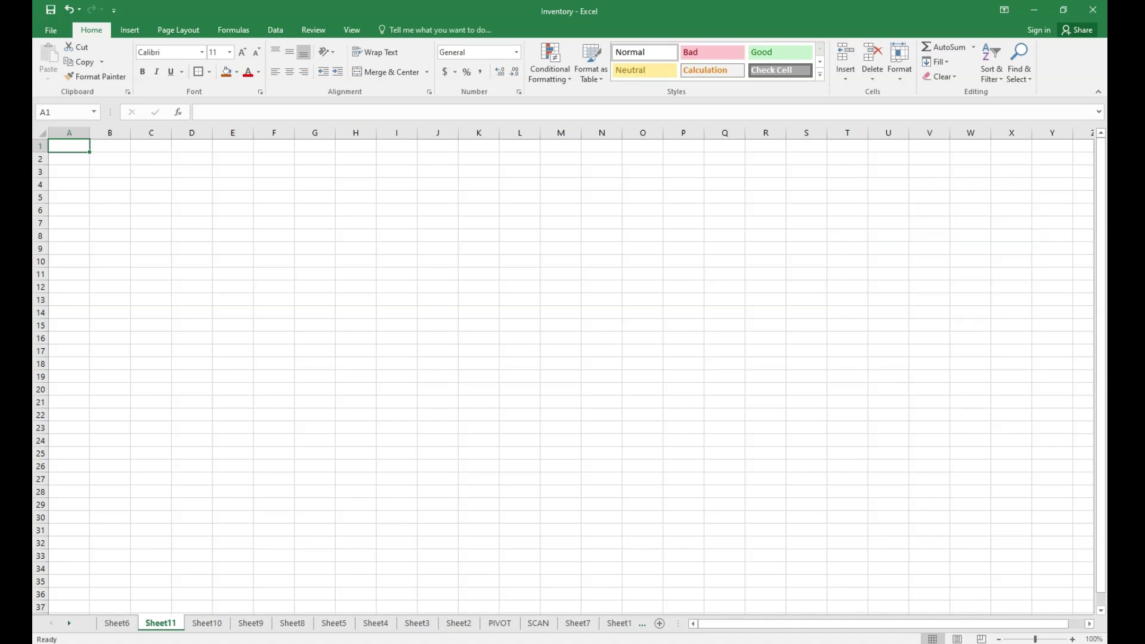
# Step: Delete the blank worksheets Sheet11 and Sheet10 one at a time
pyautogui.rightClick(159, 623)
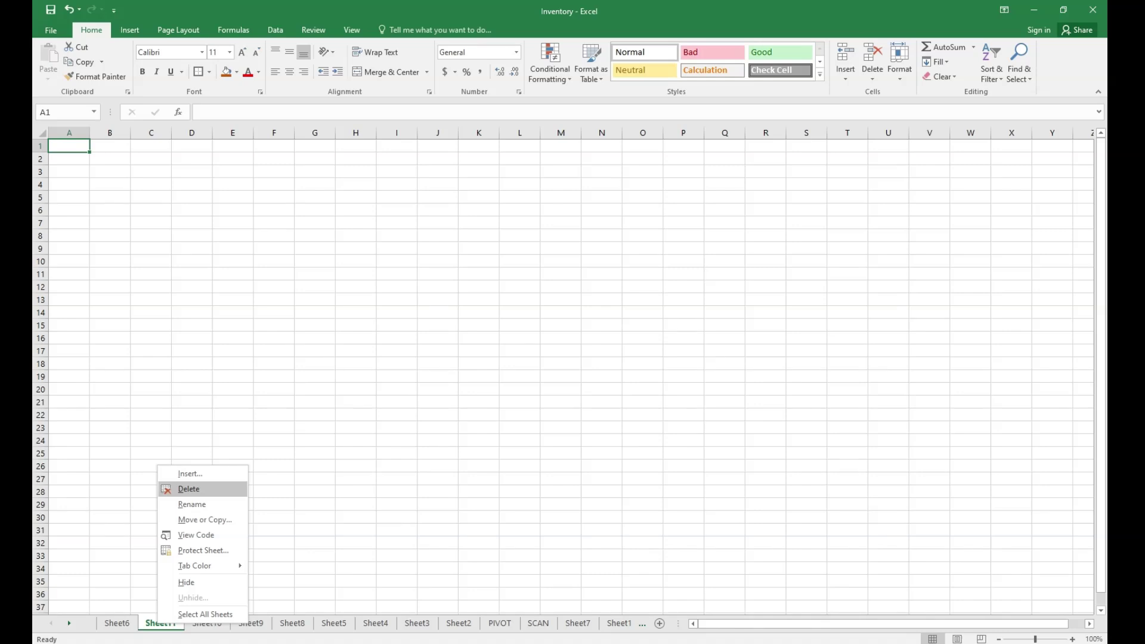
pyautogui.click(189, 489)
pyautogui.rightClick(161, 623)
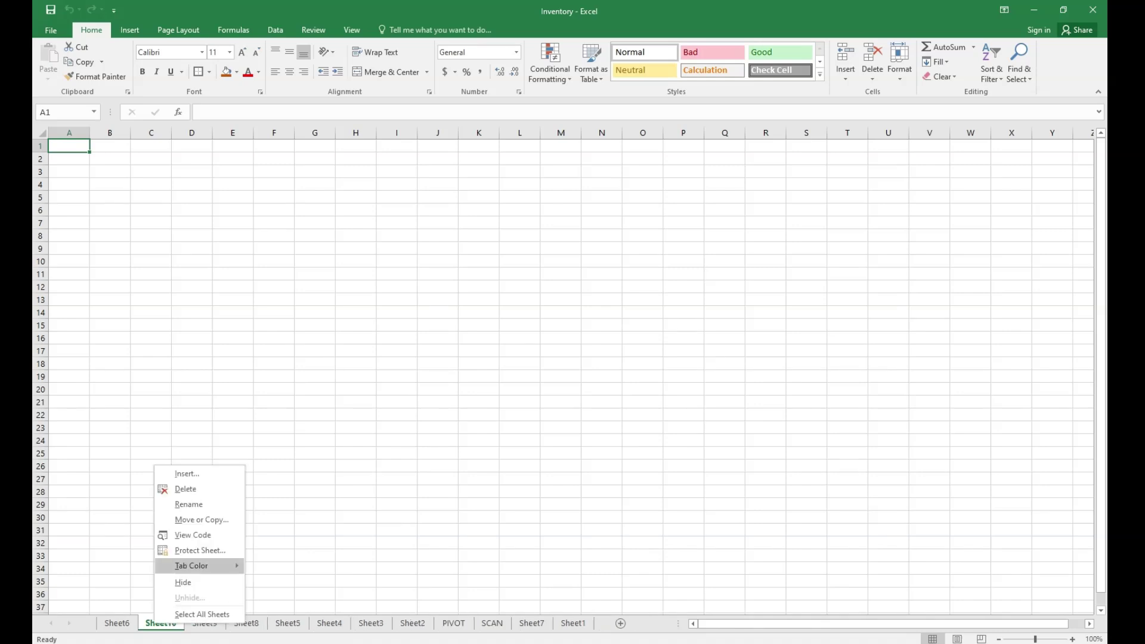
pyautogui.click(188, 490)
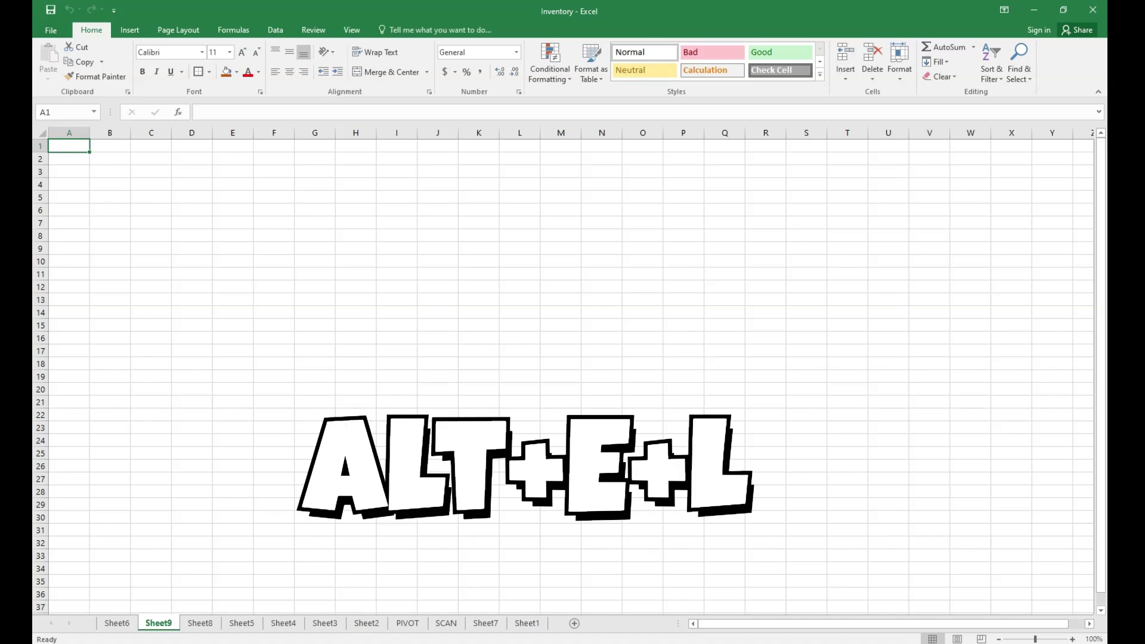
# Step: Delete every remaining worksheet between Sheet6 and Sheet1, from Sheet9 through Sheet2 plus PIVOT, SCAN and Sheet7
pyautogui.hotkey('alt', 'e')
pyautogui.press('l')
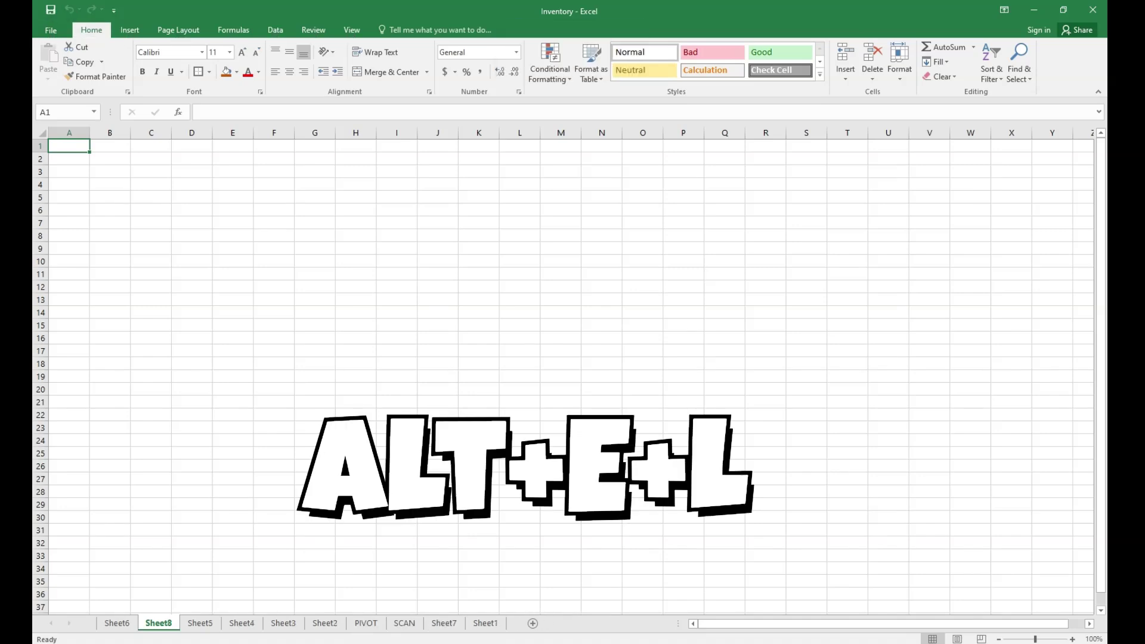
pyautogui.hotkey('alt', 'e')
pyautogui.press('l')
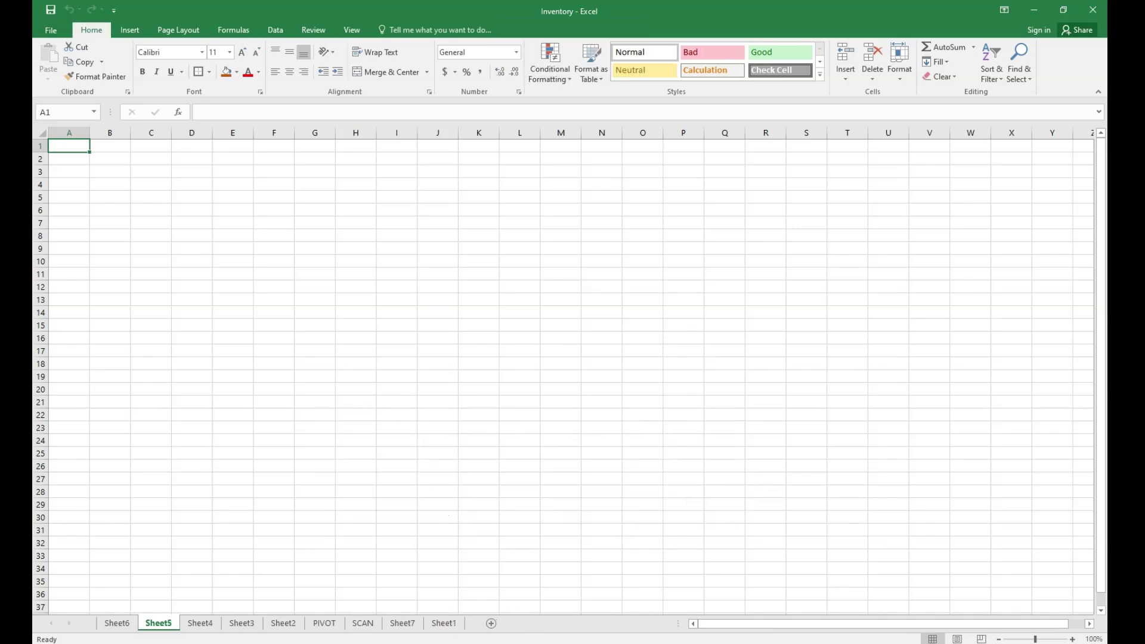
pyautogui.hotkey('alt', 'e')
pyautogui.press('l')
pyautogui.hotkey('alt', 'e')
pyautogui.press('l')
pyautogui.hotkey('alt', 'e')
pyautogui.press('l')
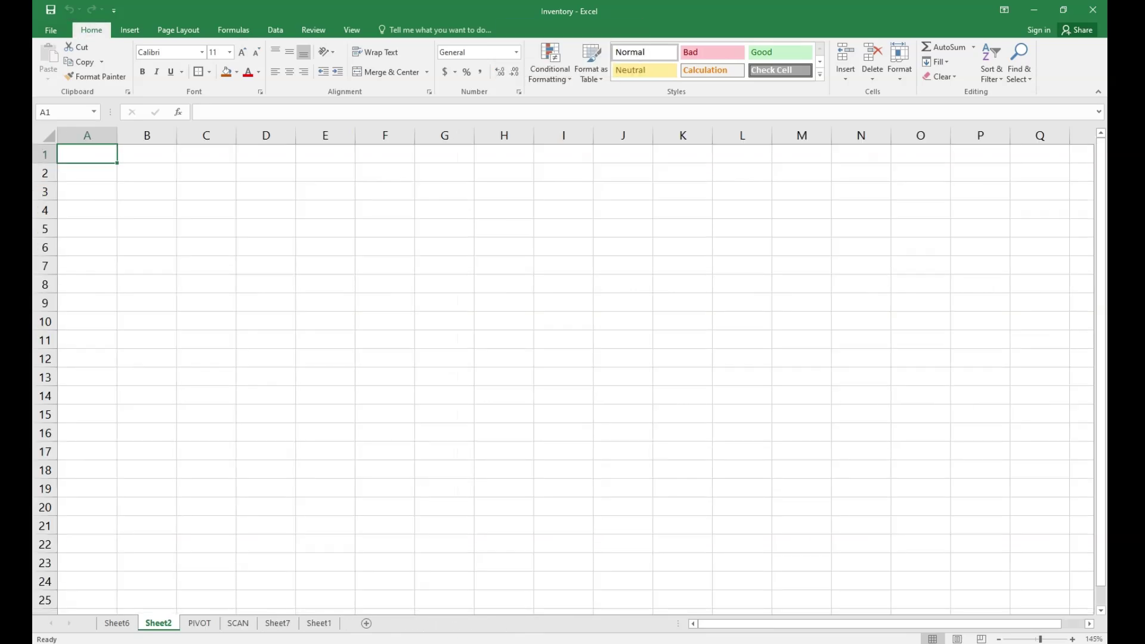
pyautogui.hotkey('alt', 'e')
pyautogui.press('l')
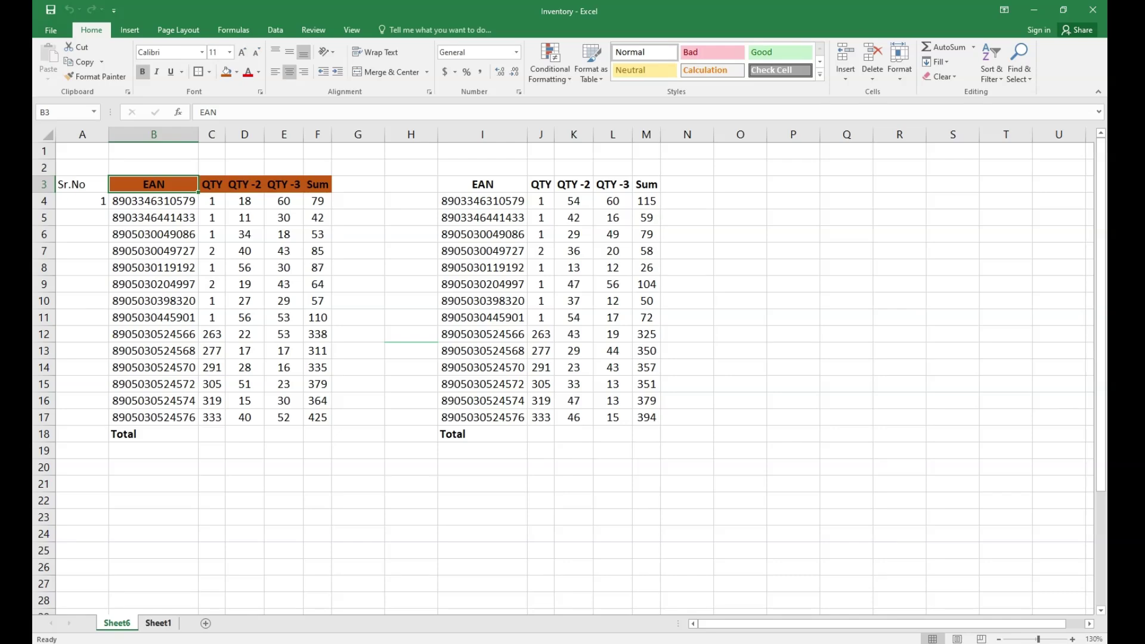
# Step: Switch back and forth between Sheet6 and Sheet1, selecting cell B21 on Sheet1 and ending there
pyautogui.click(158, 623)
pyautogui.click(117, 624)
pyautogui.click(158, 623)
pyautogui.click(153, 448)
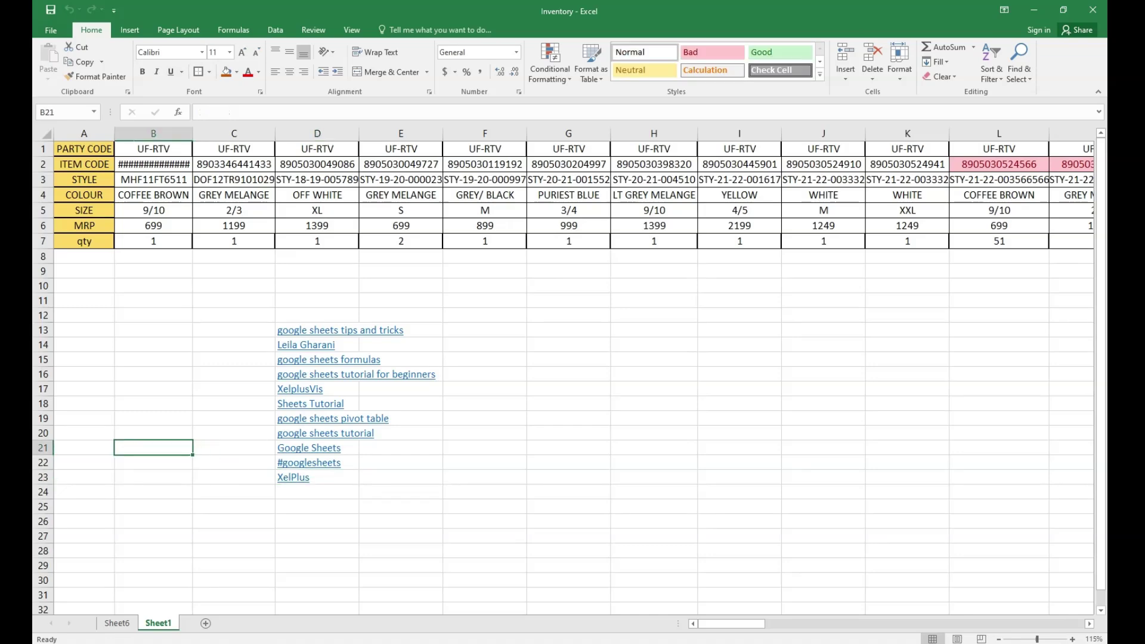
pyautogui.hotkey('ctrl', 'pageup')
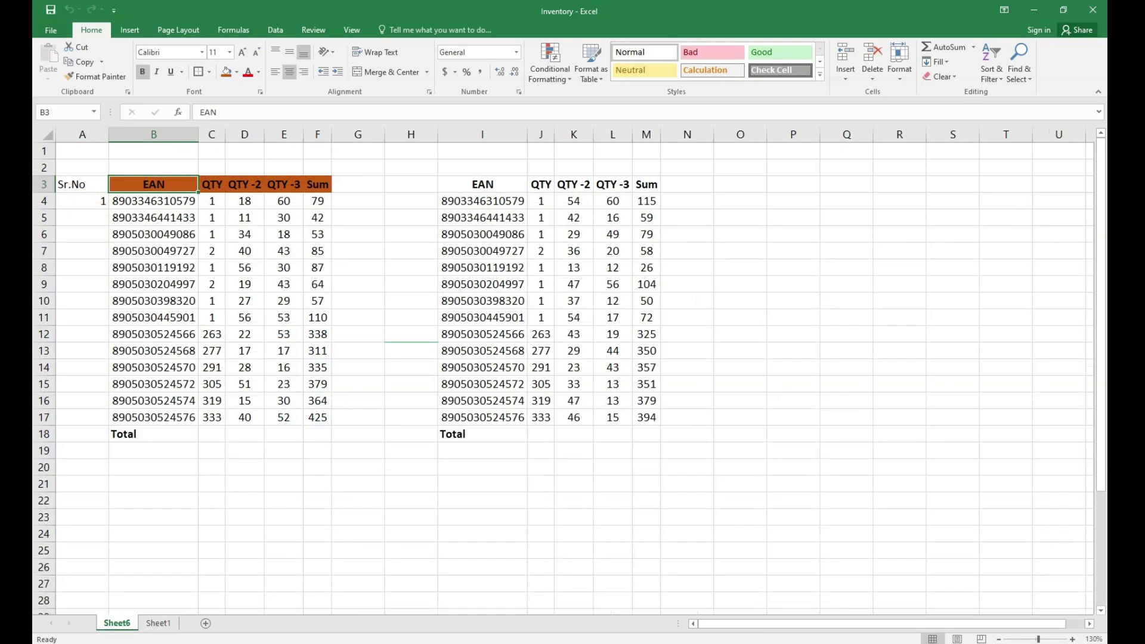
pyautogui.hotkey('ctrl', 'pagedown')
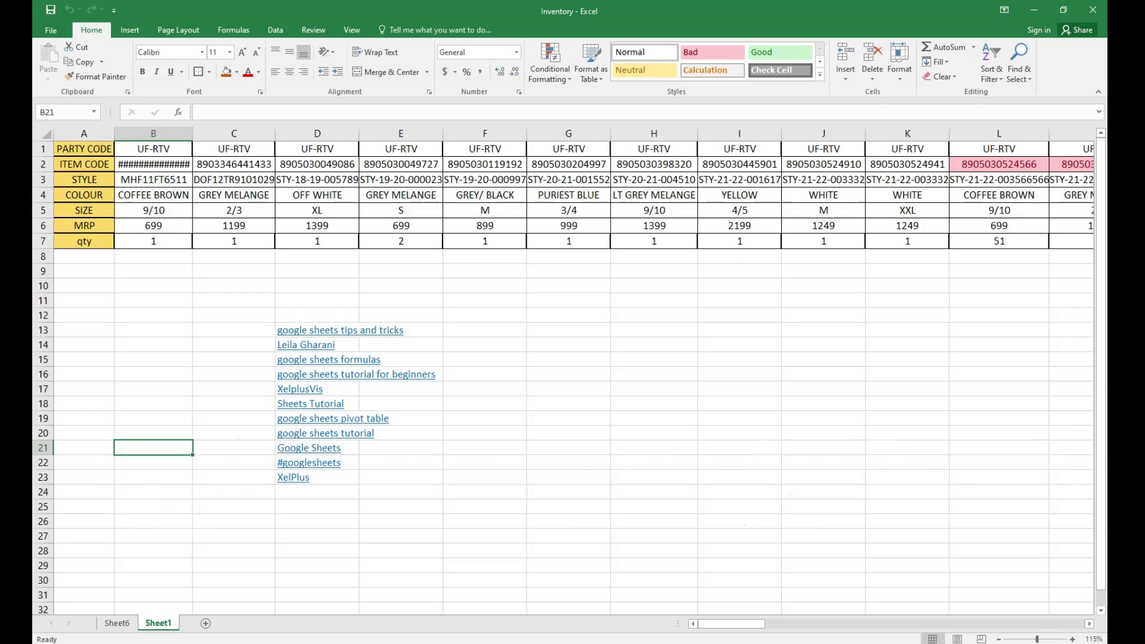
# Step: Add two blank worksheets before Sheet1 and return to Sheet6
pyautogui.hotkey('shift', 'F11')
pyautogui.hotkey('shift', 'F11')
pyautogui.hotkey('ctrl', 'pageup')
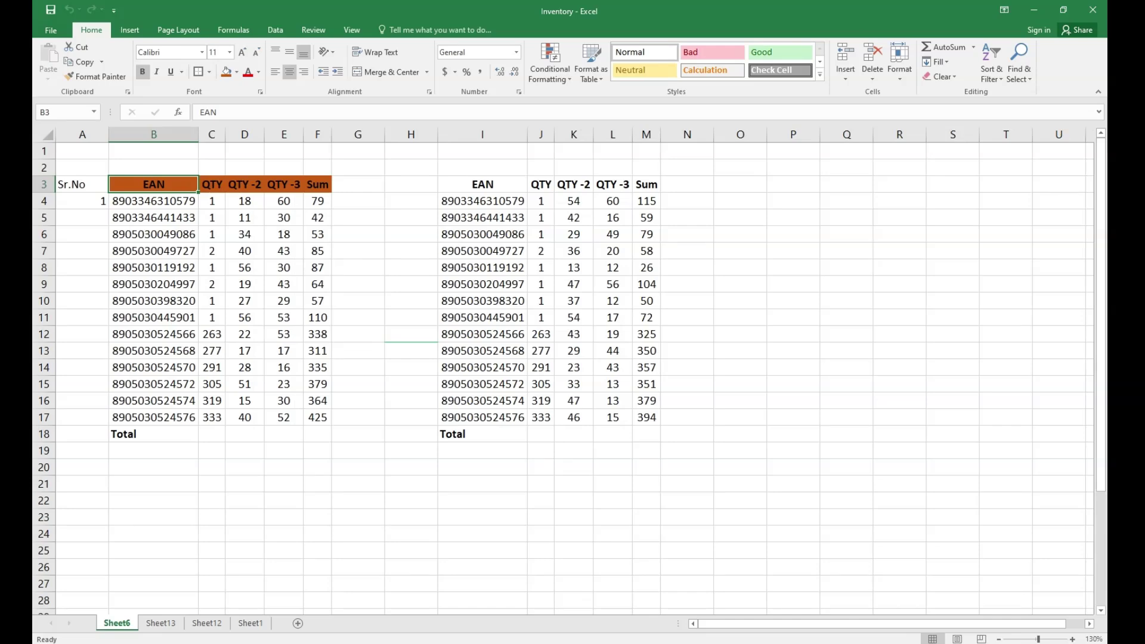
# Step: Go through the worksheets in order from Sheet6 to Sheet1 and back to Sheet6
pyautogui.hotkey('ctrl', 'pagedown')
pyautogui.hotkey('ctrl', 'pagedown')
pyautogui.hotkey('ctrl', 'pagedown')
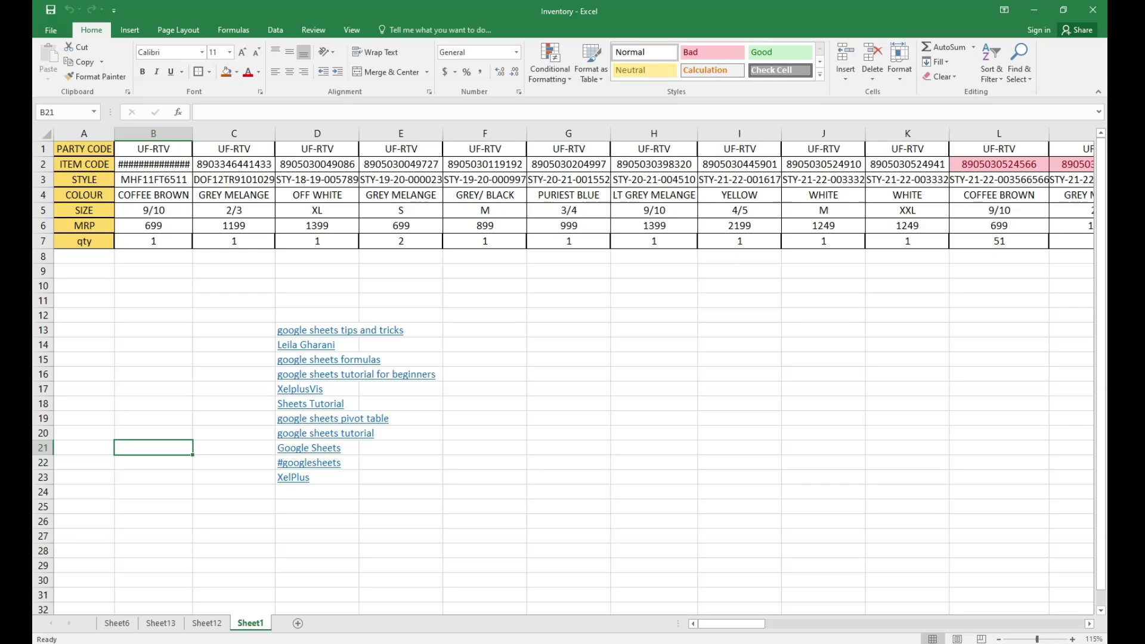
pyautogui.hotkey('ctrl', 'pageup')
pyautogui.hotkey('ctrl', 'pageup')
pyautogui.hotkey('ctrl', 'pageup')
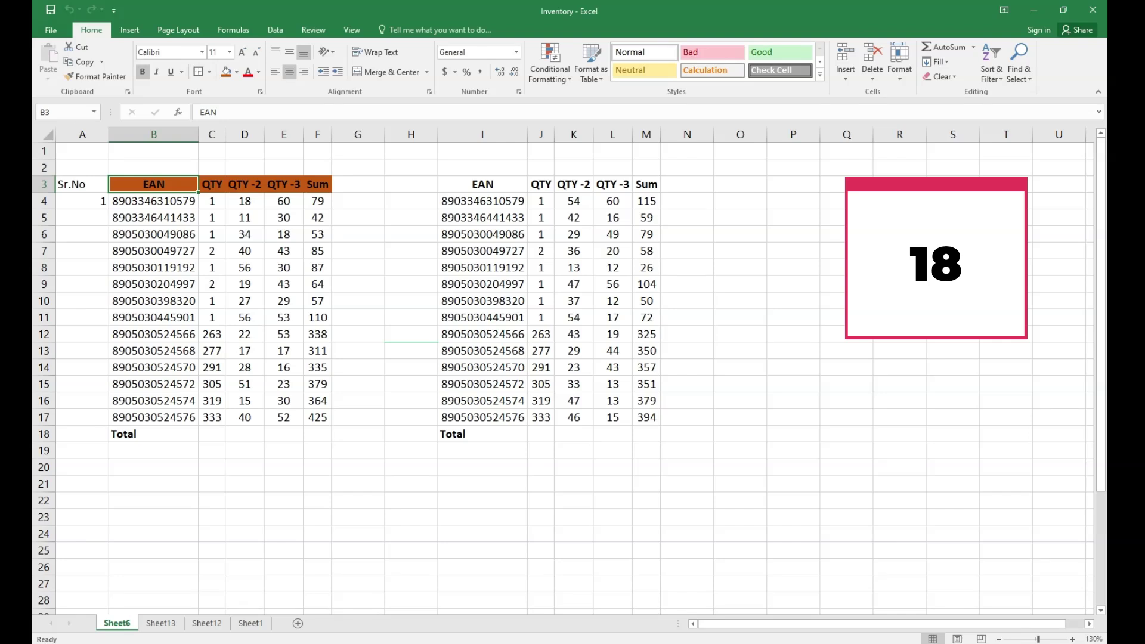
# Step: Clear the Total labels in row 18 beneath both tables, from B18 across to column I
pyautogui.press('Down')
pyautogui.press('Down')
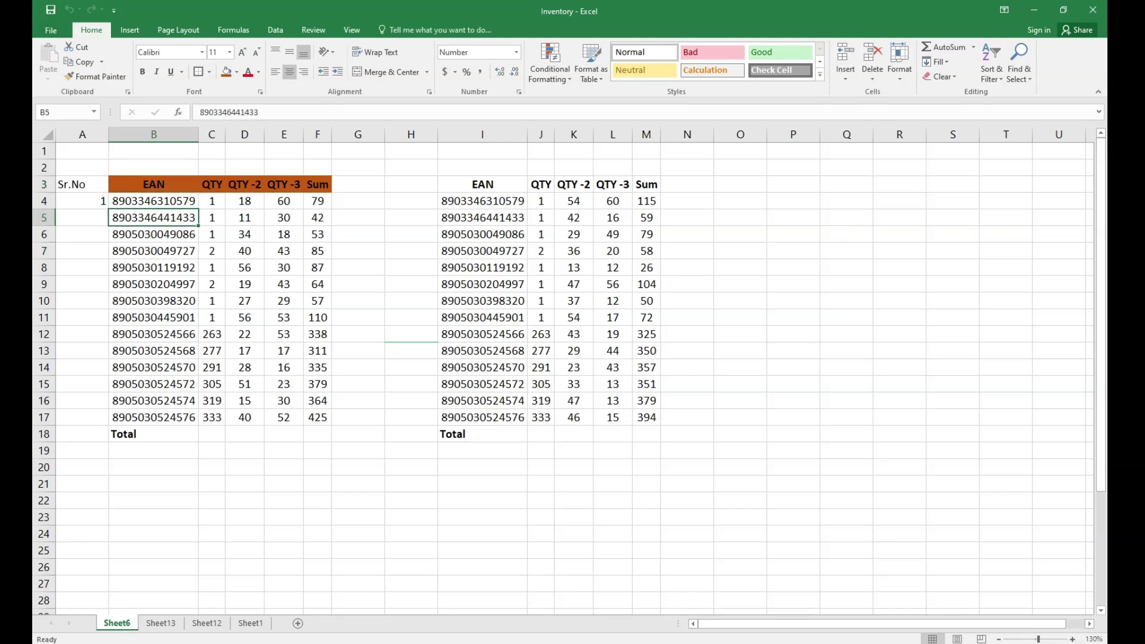
pyautogui.hotkey('ctrl', 'Down')
pyautogui.hotkey('shift', 'Right')
pyautogui.hotkey('shift', 'Right')
pyautogui.hotkey('shift', 'Right')
pyautogui.hotkey('shift', 'Right')
pyautogui.hotkey('shift', 'Right')
pyautogui.hotkey('shift', 'Right')
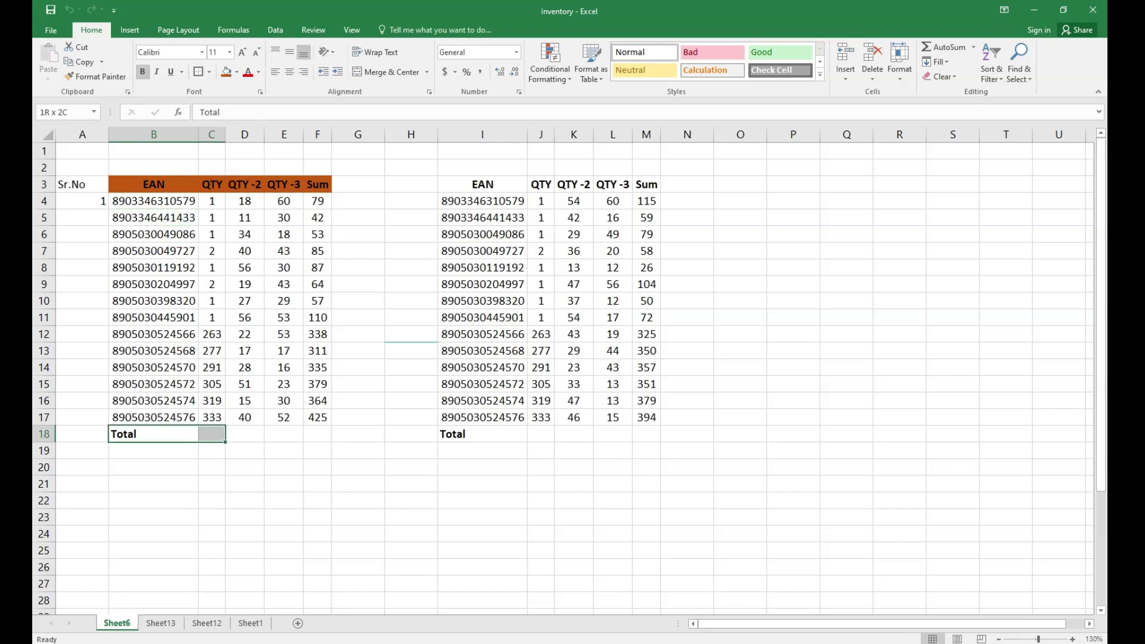
pyautogui.hotkey('shift', 'Right')
pyautogui.press('Delete')
pyautogui.press('Down')
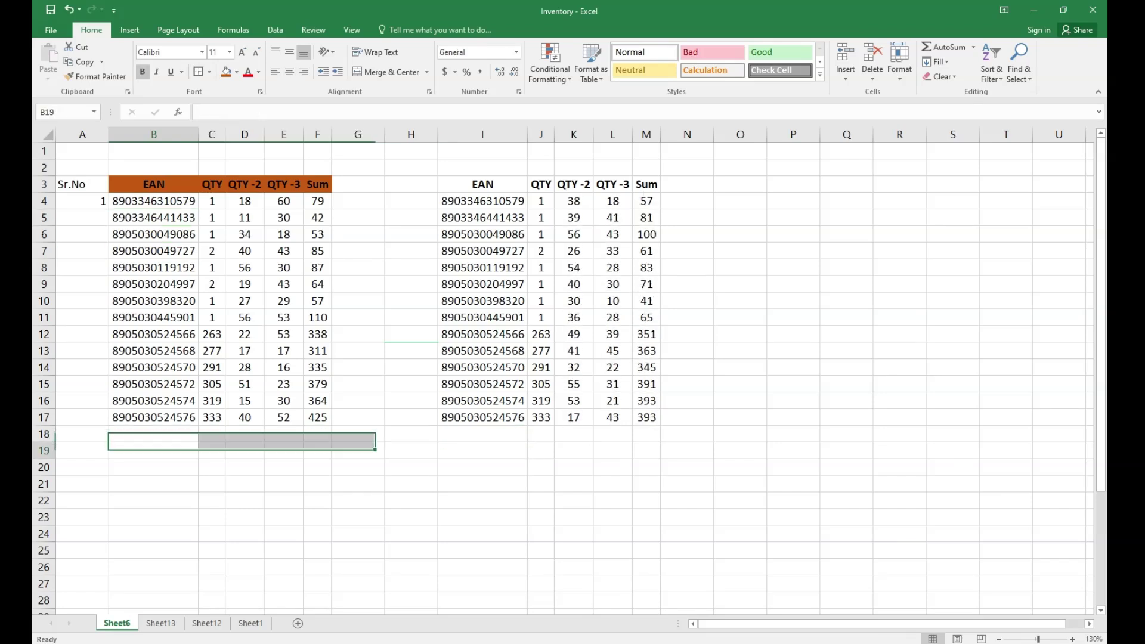
# Step: Copy the first table's data rows B4:F17 and paste them directly below the table, starting at B18
pyautogui.hotkey('ctrl', 'Up')
pyautogui.hotkey('ctrl', 'Up')
pyautogui.press('Down')
pyautogui.hotkey('shift', 'Right')
pyautogui.hotkey('shift', 'Right')
pyautogui.hotkey('shift', 'Right')
pyautogui.hotkey('shift', 'Right')
pyautogui.hotkey('ctrl', 'shift', 'Down')
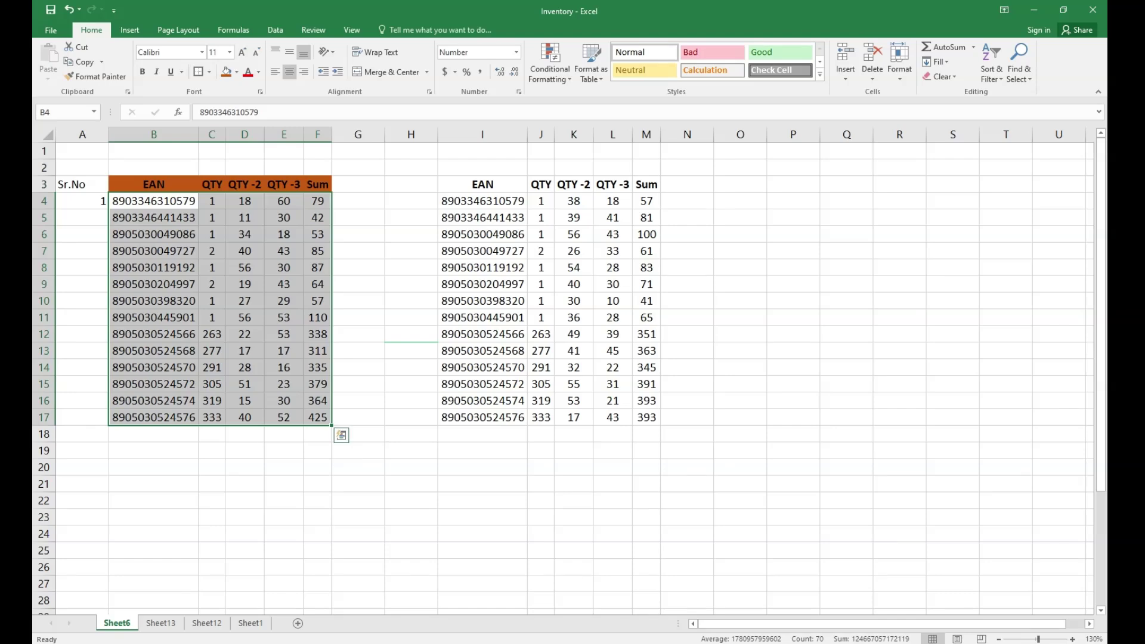
pyautogui.hotkey('ctrl', 'c')
pyautogui.hotkey('ctrl', 'Down')
pyautogui.press('Down')
pyautogui.hotkey('ctrl', 'v')
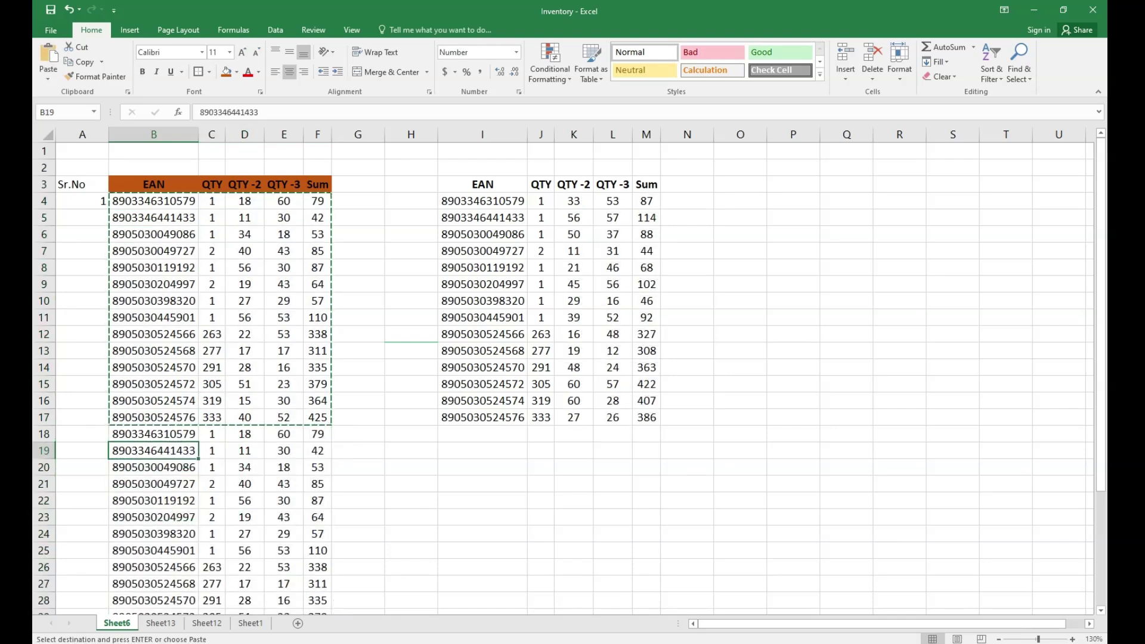
# Step: Paste the copied data rows twice more at the end of the list, starting at B32 and B46
pyautogui.hotkey('ctrl', 'Down')
pyautogui.press('Down')
pyautogui.hotkey('ctrl', 'v')
pyautogui.hotkey('ctrl', 'Down')
pyautogui.press('Down')
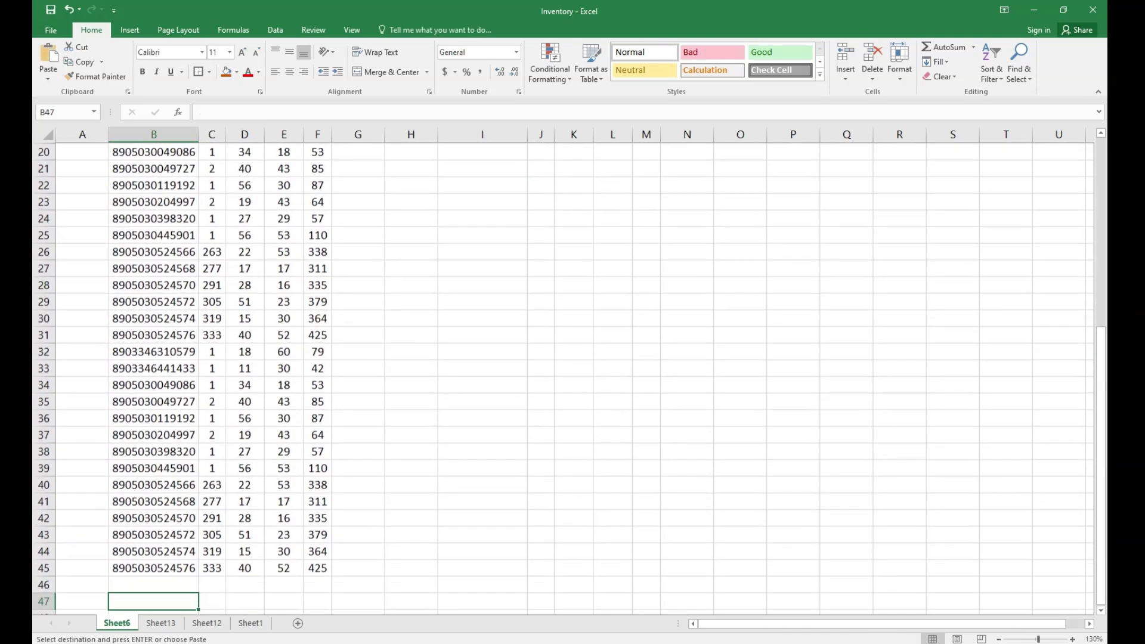
pyautogui.hotkey('ctrl', 'v')
pyautogui.press('Down')
pyautogui.press('Down')
pyautogui.hotkey('ctrl', 'Down')
pyautogui.press('Down')
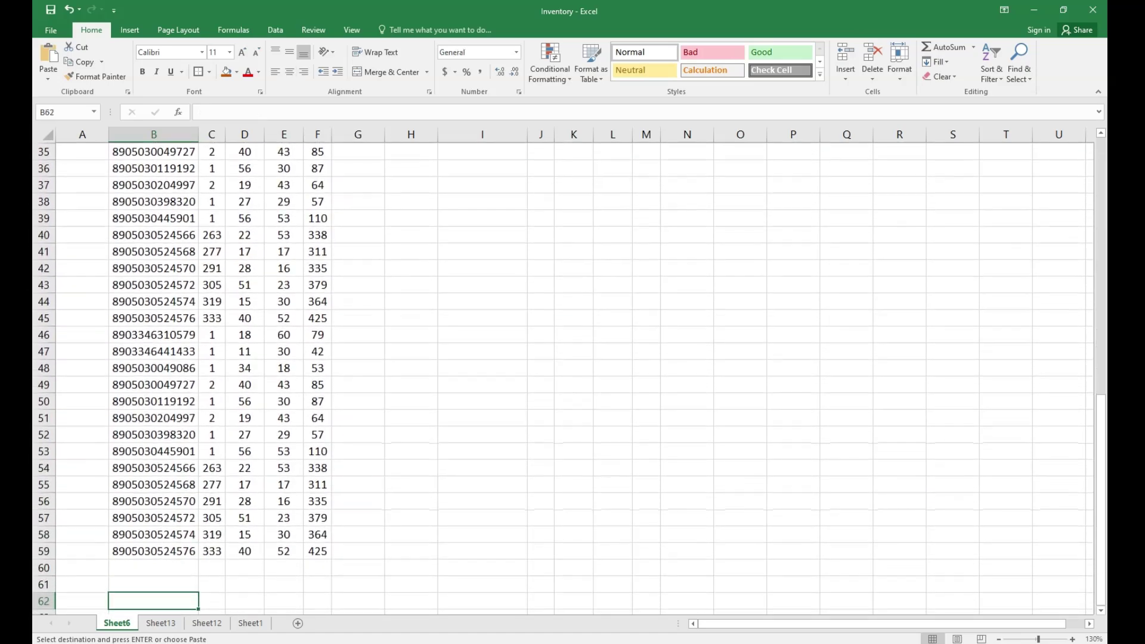
# Step: Paste the copied rows again at B60 and B74, return to the EAN header in B3 and end the copy mode
pyautogui.hotkey('ctrl', 'v')
pyautogui.press('Down')
pyautogui.press('Down')
pyautogui.hotkey('ctrl', 'Down')
pyautogui.press('Down')
pyautogui.press('Down')
pyautogui.press('Up')
pyautogui.press('Up')
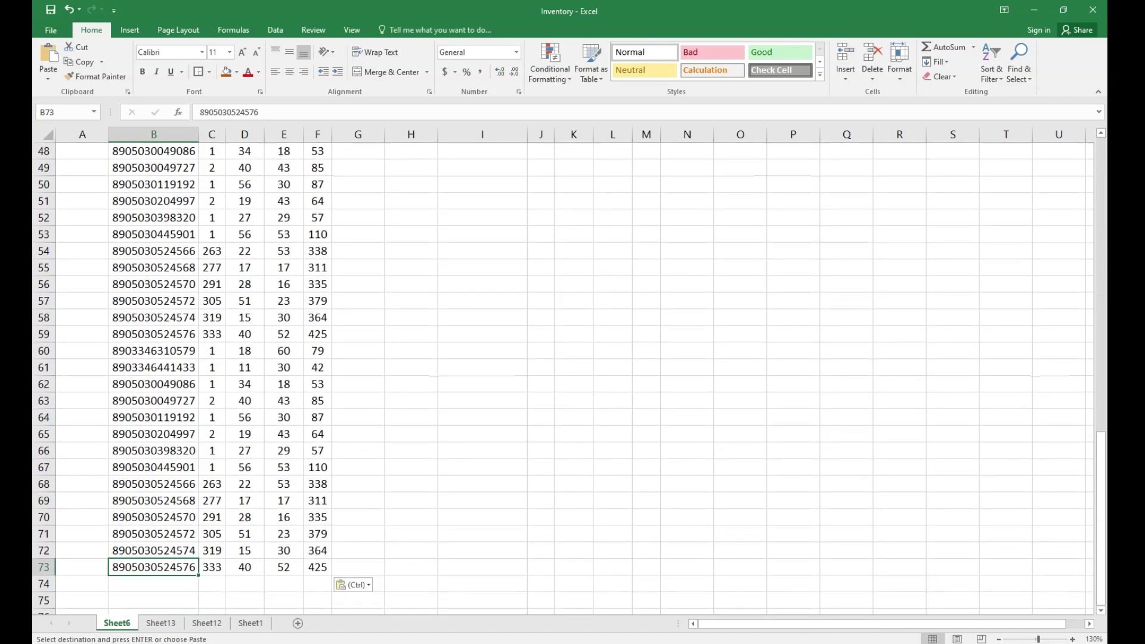
pyautogui.press('Down')
pyautogui.hotkey('ctrl', 'v')
pyautogui.hotkey('ctrl', 'Up')
pyautogui.hotkey('ctrl', 'Up')
pyautogui.press('Down')
pyautogui.press('Down')
pyautogui.press('Down')
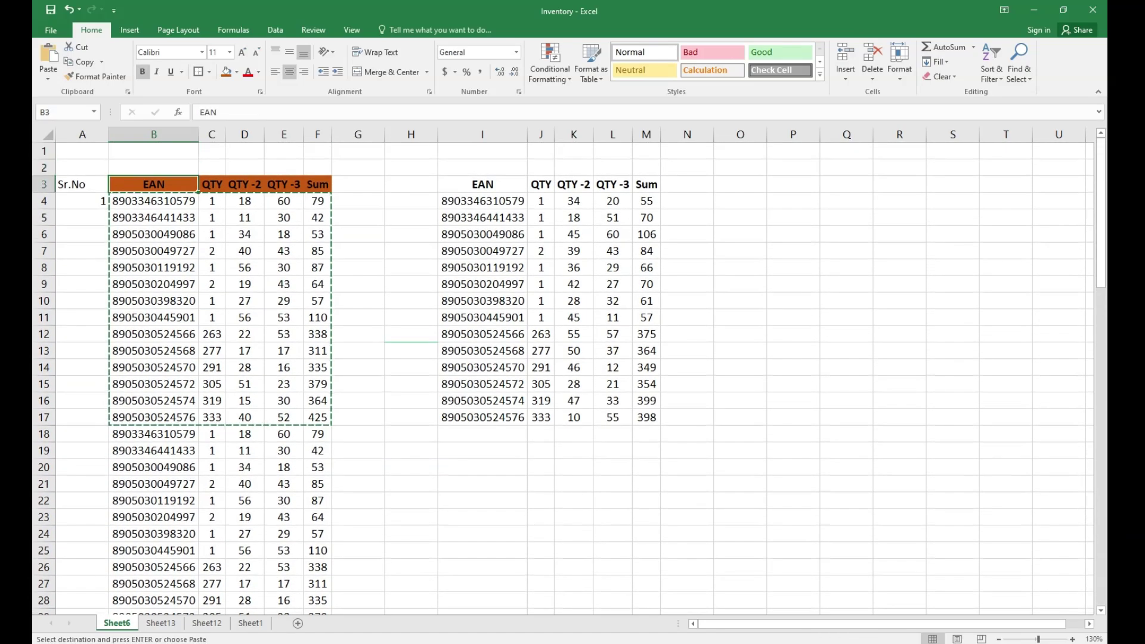
pyautogui.press('Escape')
# Step: Walk down the EAN column one row at a time from the header in B3 to B70 to go through the long list
pyautogui.press('Down')
pyautogui.press('Down')
pyautogui.press('Down')
pyautogui.press('Down')
pyautogui.press('Down')
pyautogui.press('Down')
pyautogui.press('Down')
pyautogui.press('Down')
pyautogui.press('Down')
pyautogui.press('Down')
pyautogui.press('Down')
pyautogui.press('Down')
pyautogui.press('Down')
pyautogui.press('Down')
pyautogui.press('Down')
pyautogui.press('Down')
pyautogui.press('Down')
pyautogui.press('Down')
pyautogui.press('Down')
pyautogui.press('Down')
pyautogui.press('Down')
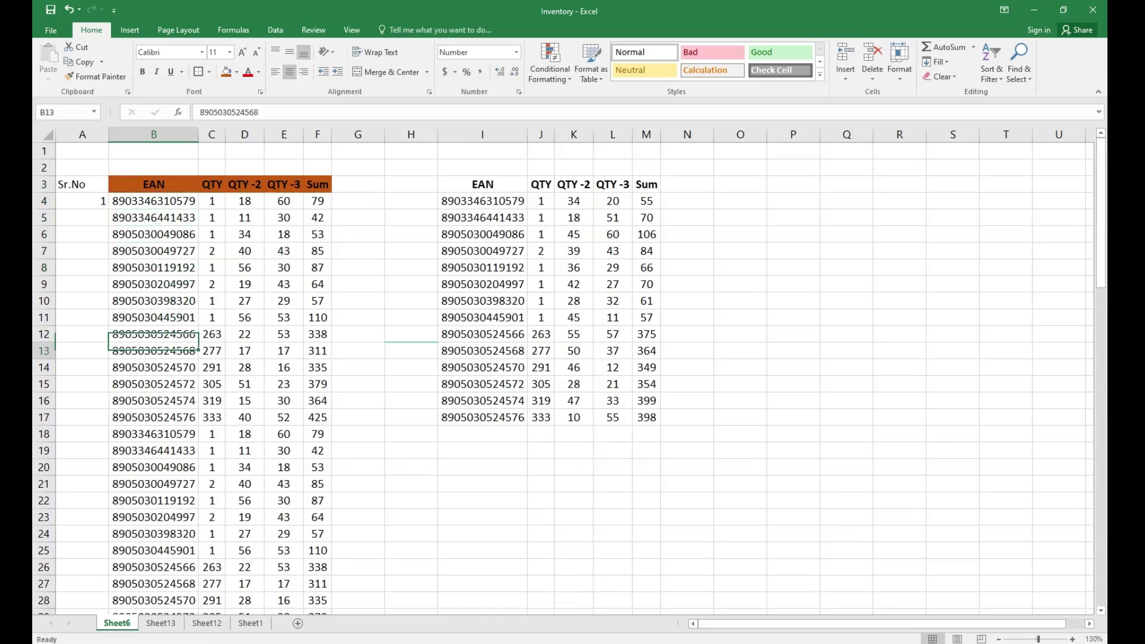
pyautogui.press('Down')
pyautogui.press('Down')
pyautogui.press('Down')
pyautogui.press('Down')
pyautogui.press('Down')
pyautogui.press('Down')
pyautogui.press('Down')
pyautogui.press('Down')
pyautogui.press('Down')
pyautogui.press('Down')
pyautogui.press('Down')
pyautogui.press('Down')
pyautogui.press('Down')
pyautogui.press('Down')
pyautogui.press('Down')
pyautogui.press('Down')
pyautogui.press('Down')
pyautogui.press('Down')
pyautogui.press('Down')
pyautogui.press('Down')
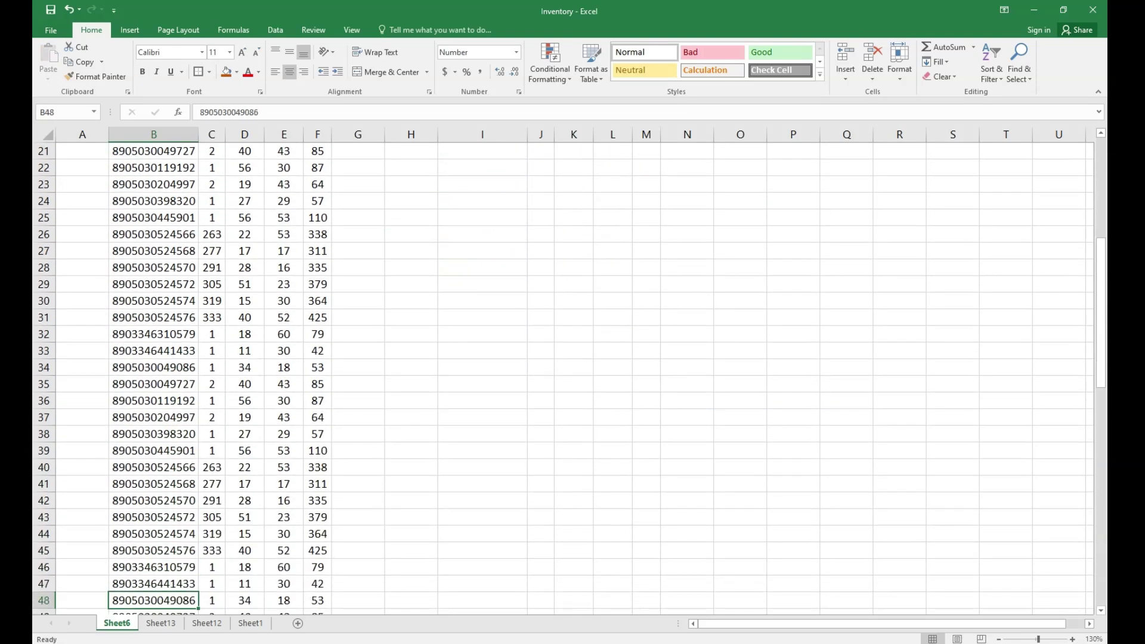
pyautogui.press('Down')
pyautogui.press('Down')
pyautogui.press('Down')
pyautogui.press('Down')
pyautogui.press('Down')
pyautogui.press('Down')
pyautogui.press('Down')
pyautogui.press('Down')
pyautogui.press('Down')
pyautogui.press('Down')
pyautogui.press('Down')
pyautogui.press('Down')
pyautogui.press('Down')
pyautogui.press('Down')
pyautogui.press('Down')
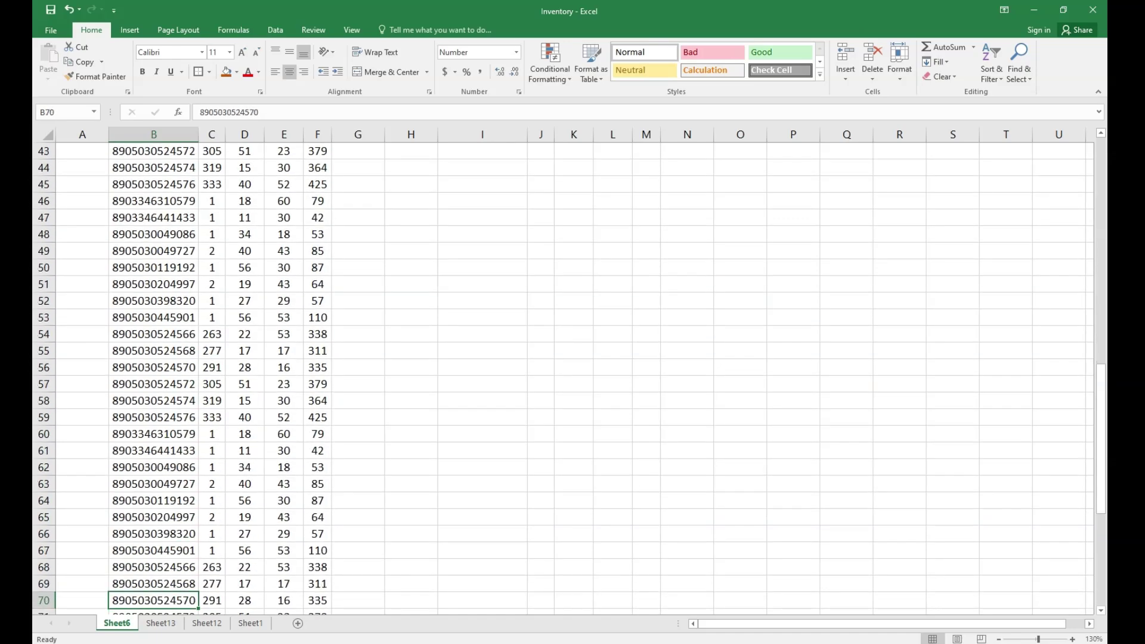
# Step: Return to the top of the EAN column, go through its entries row by row again, and go back up to B1
pyautogui.hotkey('ctrl', 'Up')
pyautogui.hotkey('ctrl', 'Up')
pyautogui.press('Down')
pyautogui.press('Down')
pyautogui.press('Down')
pyautogui.press('Down')
pyautogui.press('Down')
pyautogui.press('Down')
pyautogui.press('Down')
pyautogui.press('Down')
pyautogui.press('Down')
pyautogui.press('Down')
pyautogui.press('Down')
pyautogui.press('Down')
pyautogui.press('Down')
pyautogui.press('Down')
pyautogui.press('Down')
pyautogui.press('Down')
pyautogui.press('Down')
pyautogui.press('Down')
pyautogui.press('Down')
pyautogui.press('Down')
pyautogui.press('Down')
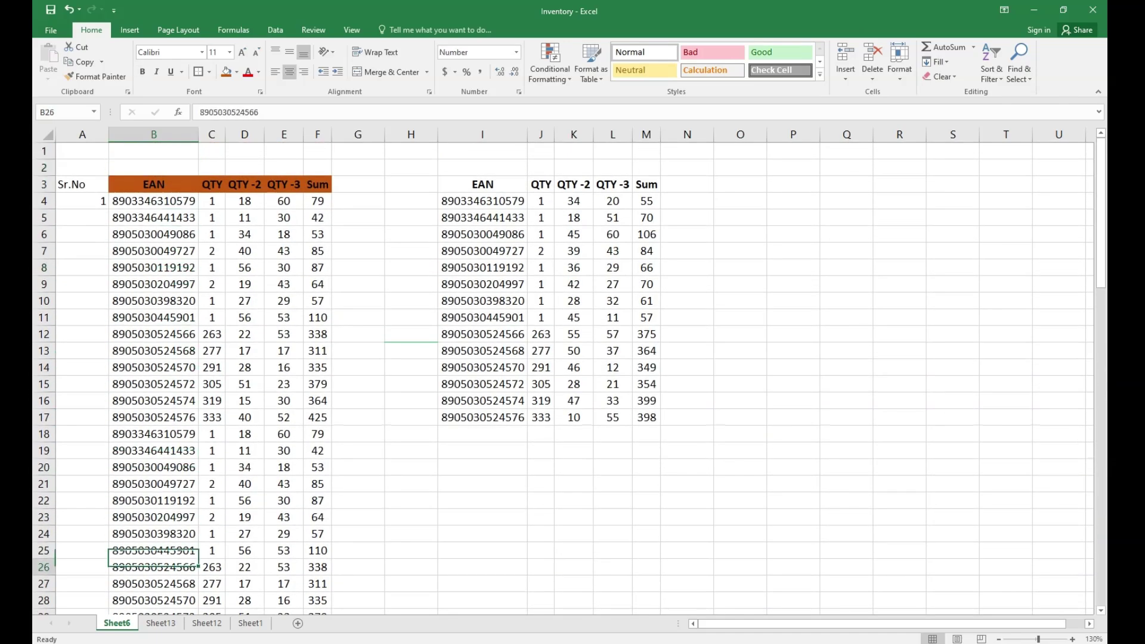
pyautogui.press('Down')
pyautogui.press('Down')
pyautogui.press('Down')
pyautogui.press('Down')
pyautogui.press('Down')
pyautogui.press('Down')
pyautogui.press('Down')
pyautogui.press('Down')
pyautogui.press('Down')
pyautogui.press('Down')
pyautogui.hotkey('ctrl', 'Up')
pyautogui.hotkey('ctrl', 'Up')
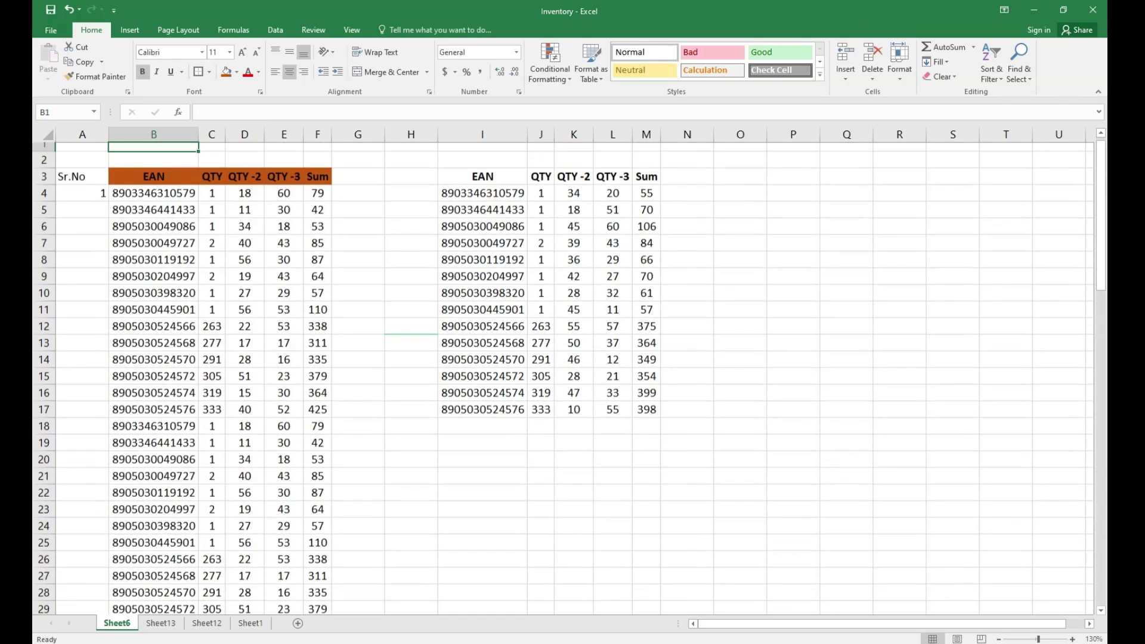
# Step: Go to B5 and jump straight to the last entry of the EAN column in B87
pyautogui.press('Down')
pyautogui.press('Down')
pyautogui.press('Down')
pyautogui.press('Down')
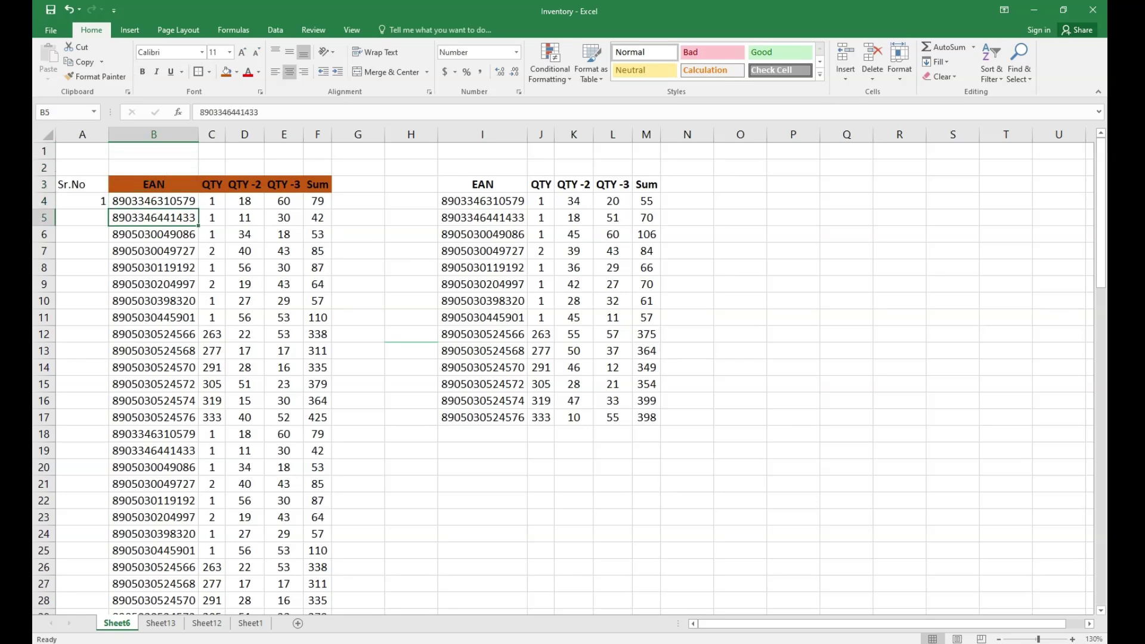
pyautogui.hotkey('ctrl', 'Down')
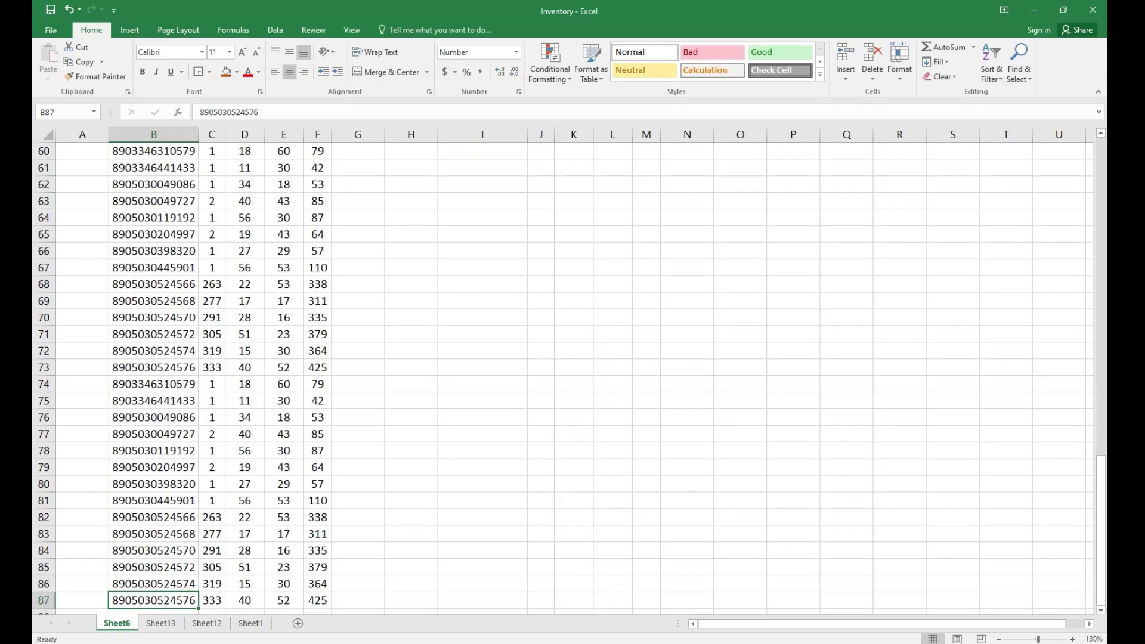
# Step: Return to the first EAN entry in B4 and move down the list one full screen at a time to B60
pyautogui.hotkey('ctrl', 'Up')
pyautogui.hotkey('ctrl', 'Up')
pyautogui.press('Down')
pyautogui.press('Down')
pyautogui.press('Down')
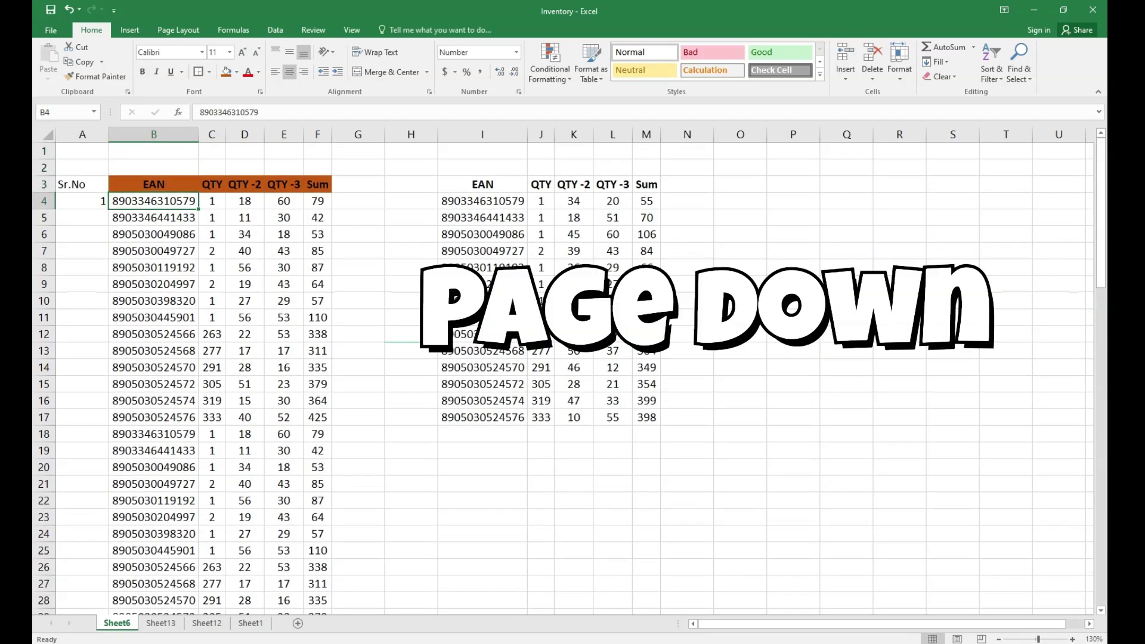
pyautogui.press('pagedown')
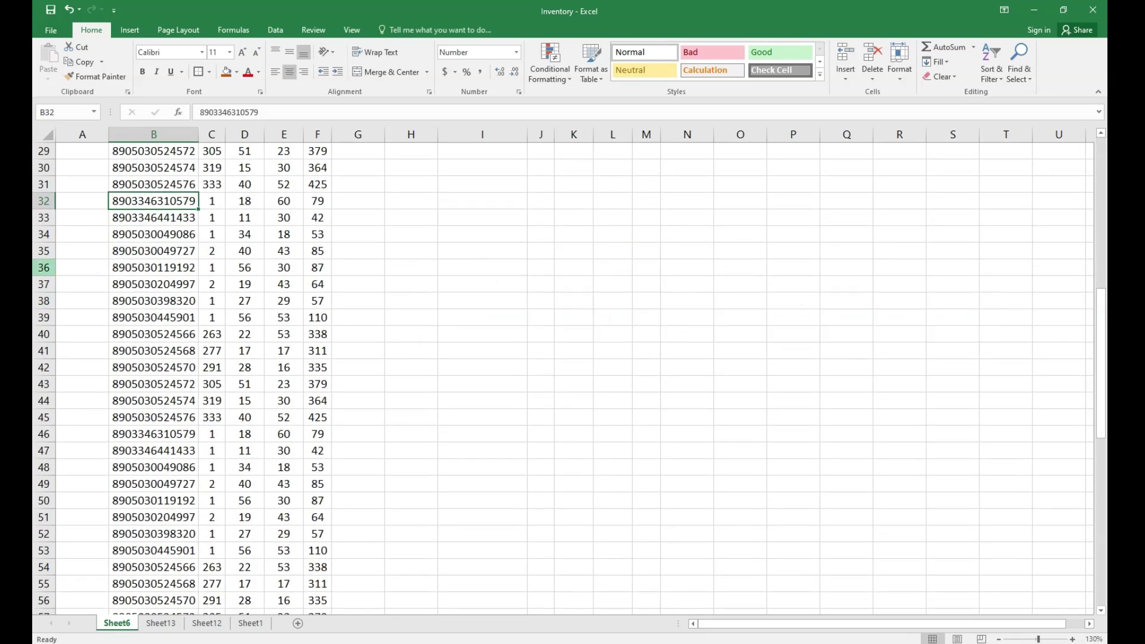
pyautogui.press('pagedown')
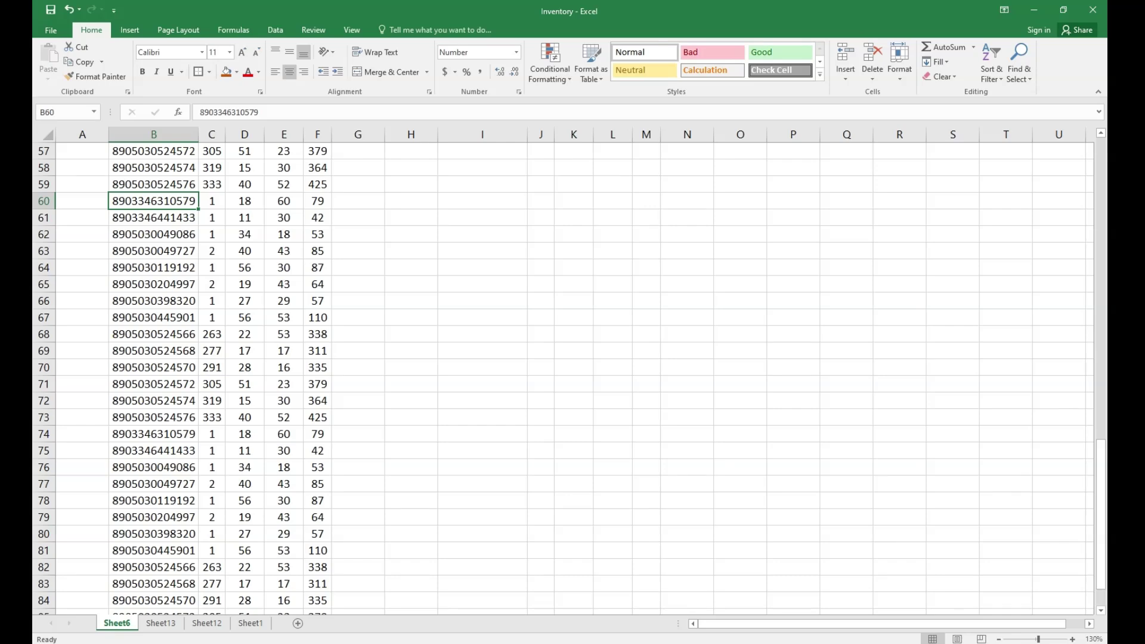
# Step: Zoom the sheet to 160% and move one full screen down the EAN column from B5 to B27
pyautogui.scroll(2, 564, 371)
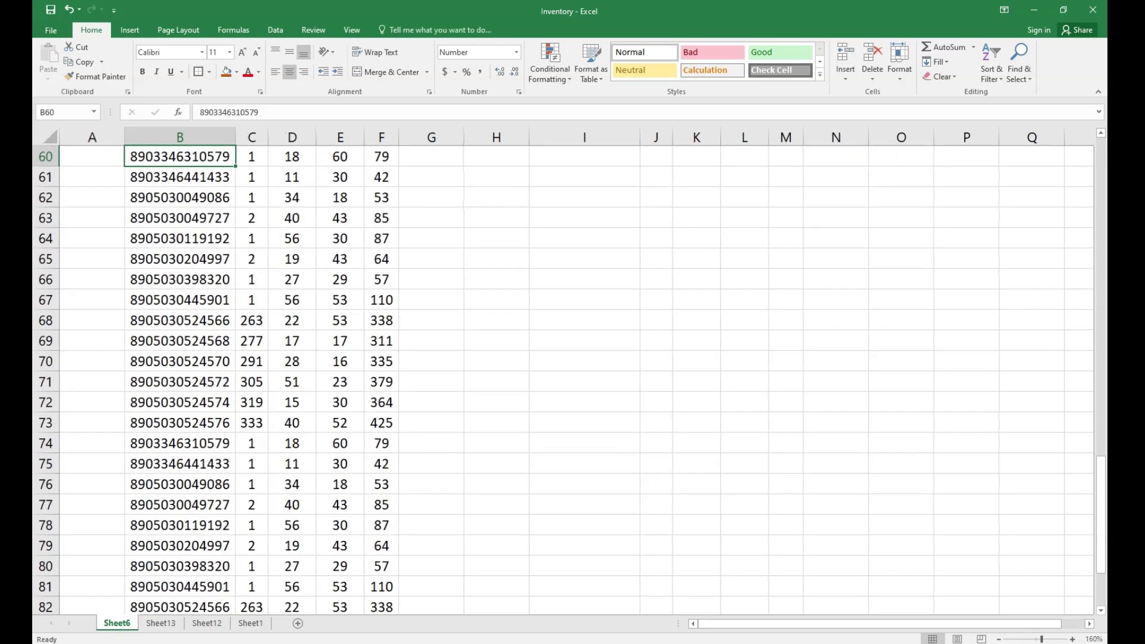
pyautogui.hotkey('ctrl', 'Up')
pyautogui.press('Down')
pyautogui.press('Down')
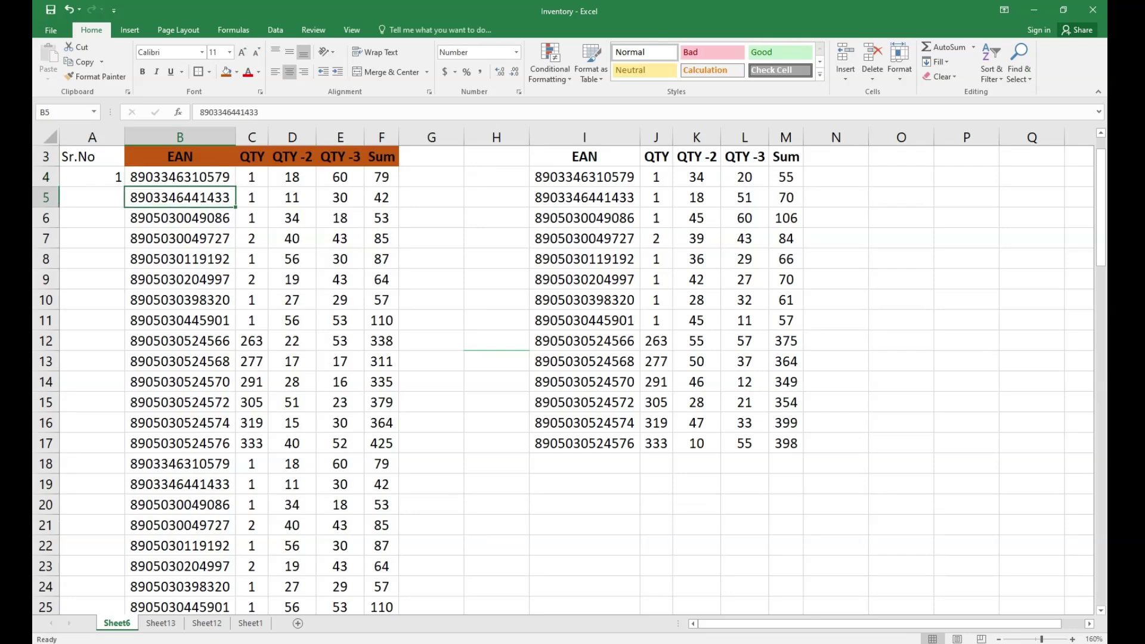
pyautogui.press('pagedown')
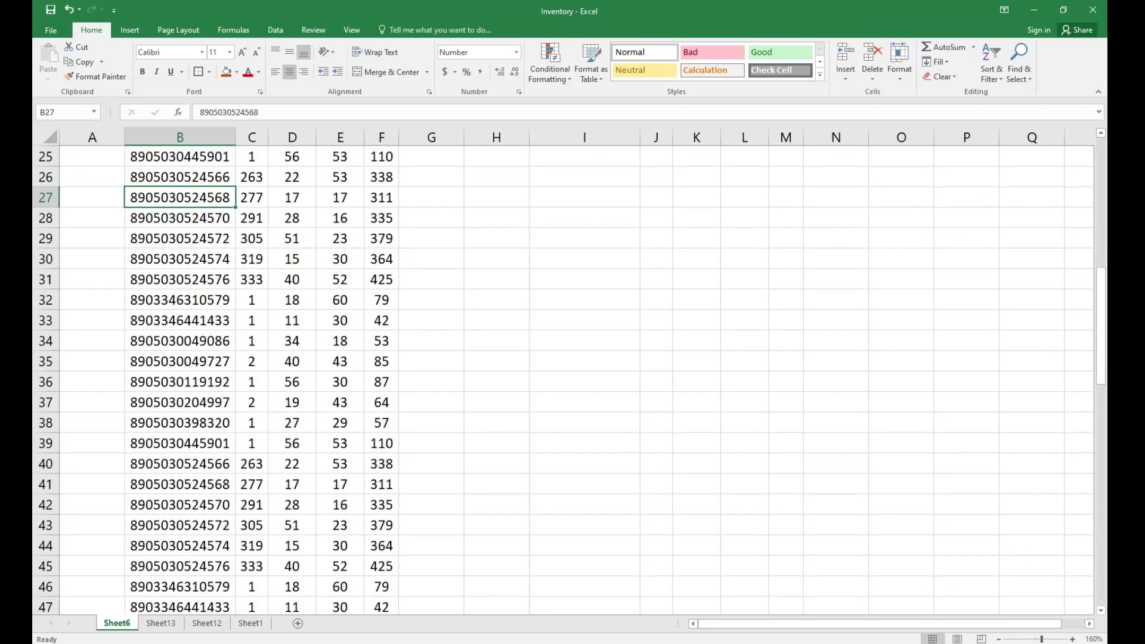
# Step: Step down the EAN column past the end of the list to B93, and return to B1
pyautogui.press('Down')
pyautogui.press('Down')
pyautogui.press('Down')
pyautogui.press('Down')
pyautogui.press('Down')
pyautogui.press('Down')
pyautogui.press('Down')
pyautogui.press('Down')
pyautogui.press('Down')
pyautogui.press('Down')
pyautogui.press('Down')
pyautogui.press('Down')
pyautogui.press('Down')
pyautogui.press('Down')
pyautogui.press('Down')
pyautogui.press('Down')
pyautogui.press('Down')
pyautogui.press('Down')
pyautogui.press('Down')
pyautogui.press('Down')
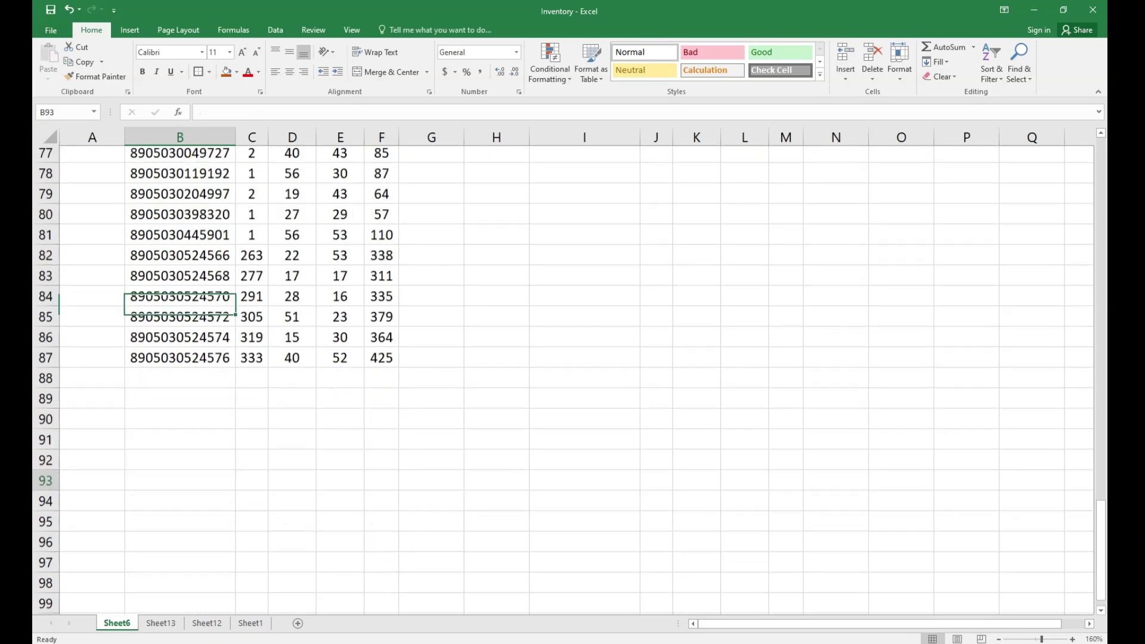
pyautogui.hotkey('ctrl', 'Up')
pyautogui.hotkey('ctrl', 'Up')
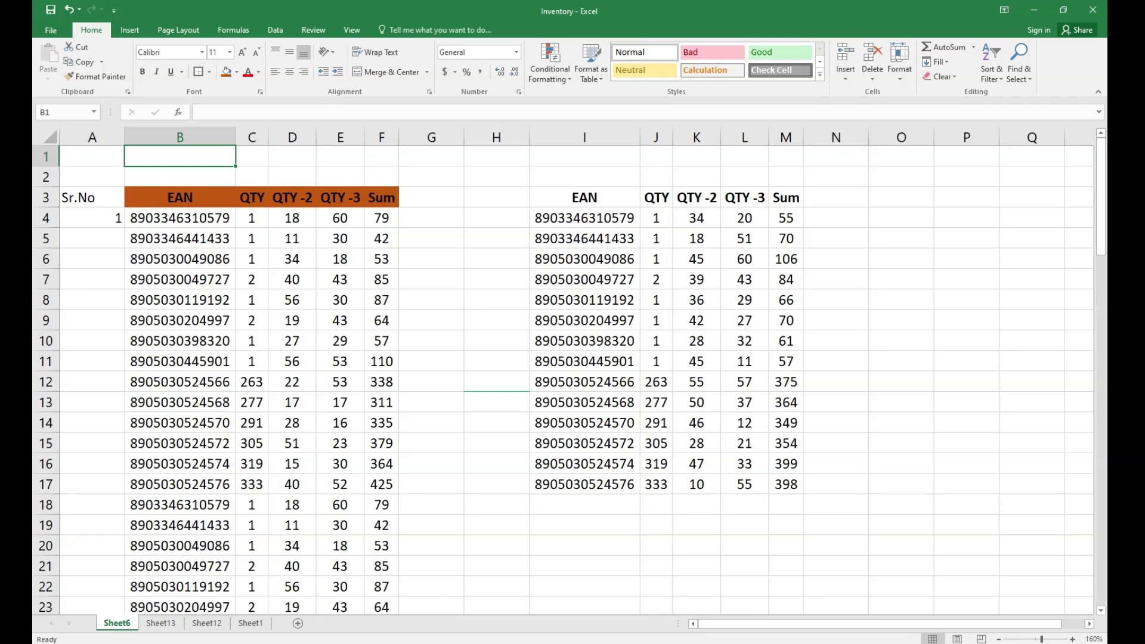
# Step: Select the first table's header and first six data rows, B3:F9, by extending the selection from the EAN header
pyautogui.hotkey('ctrl', 'Down')
pyautogui.press('Down')
pyautogui.press('Up')
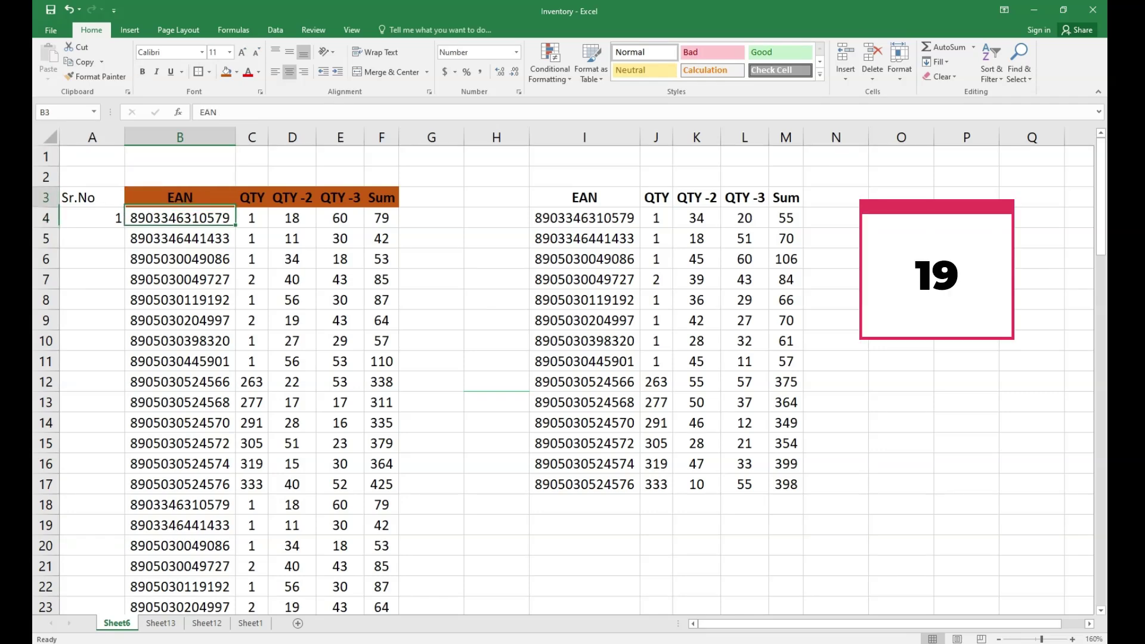
pyautogui.press('Down')
pyautogui.press('Up')
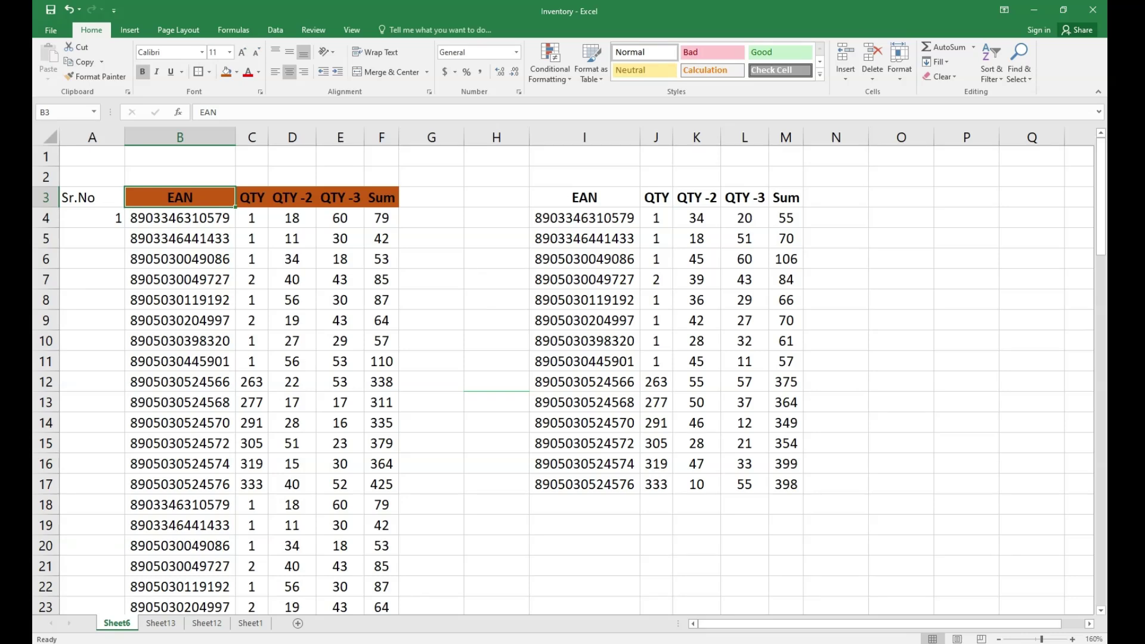
pyautogui.hotkey('shift', 'Down')
pyautogui.hotkey('shift', 'Down')
pyautogui.hotkey('shift', 'Down')
pyautogui.hotkey('shift', 'Down')
pyautogui.hotkey('shift', 'Down')
pyautogui.hotkey('shift', 'Down')
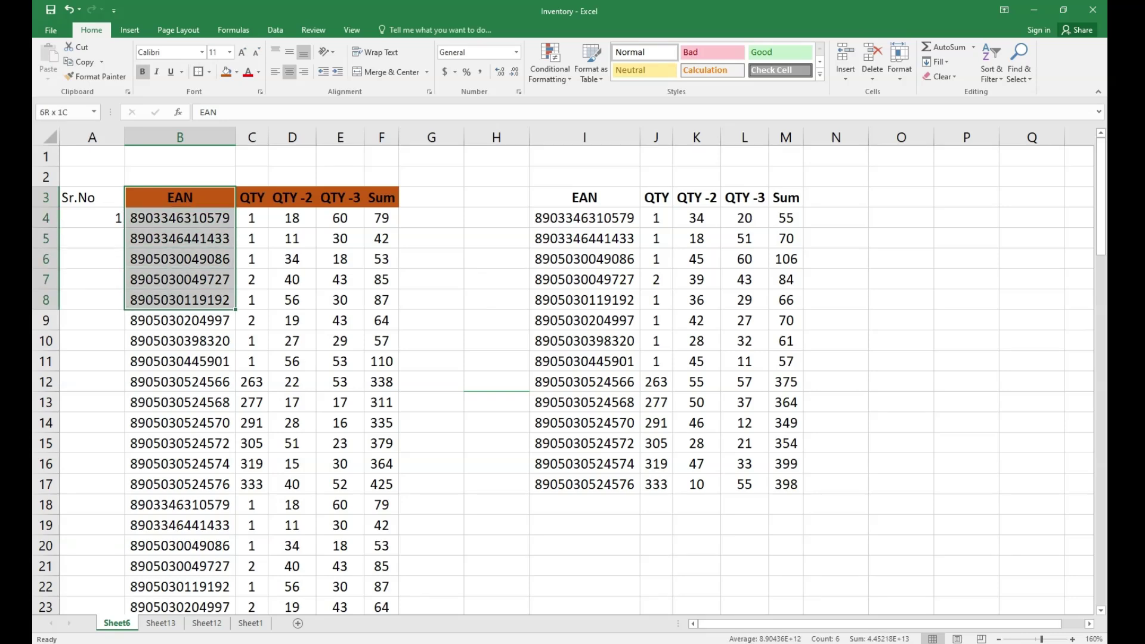
pyautogui.hotkey('shift', 'Right')
pyautogui.hotkey('shift', 'Right')
pyautogui.hotkey('shift', 'Right')
pyautogui.hotkey('shift', 'Right')
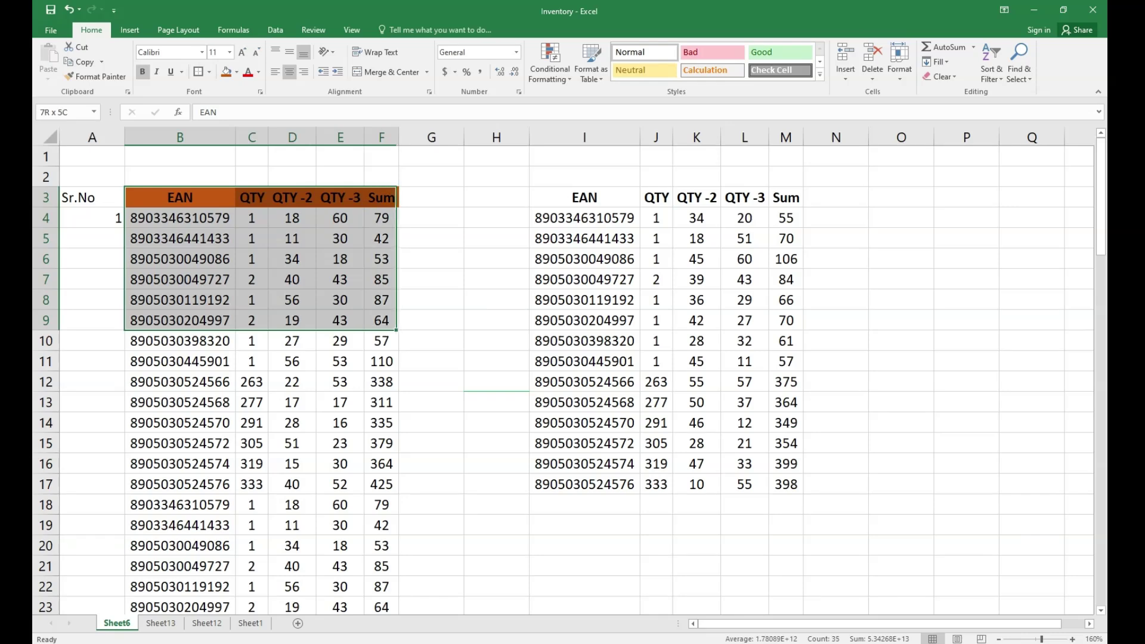
# Step: Shrink the selection to the header and first data row, B3:F4, and reduce it to the EAN header in B3
pyautogui.hotkey('shift', 'Up')
pyautogui.hotkey('shift', 'Up')
pyautogui.hotkey('shift', 'Up')
pyautogui.hotkey('shift', 'Up')
pyautogui.hotkey('shift', 'Up')
pyautogui.hotkey('shift', 'Up')
pyautogui.hotkey('shift', 'Up')
pyautogui.hotkey('shift', 'Up')
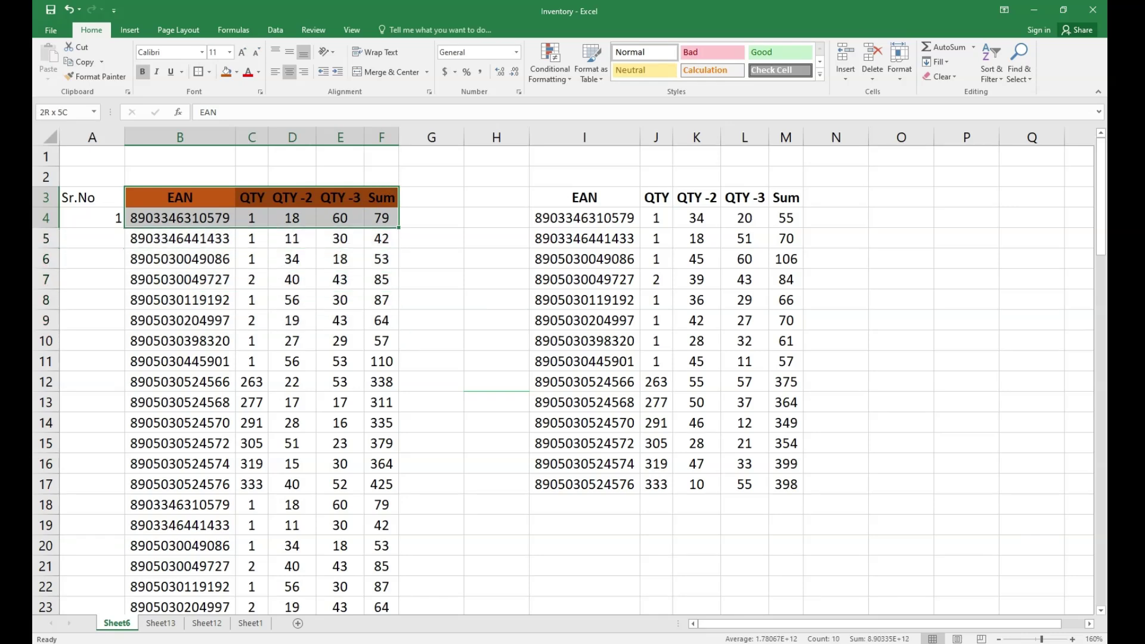
pyautogui.press('Down')
pyautogui.press('Up')
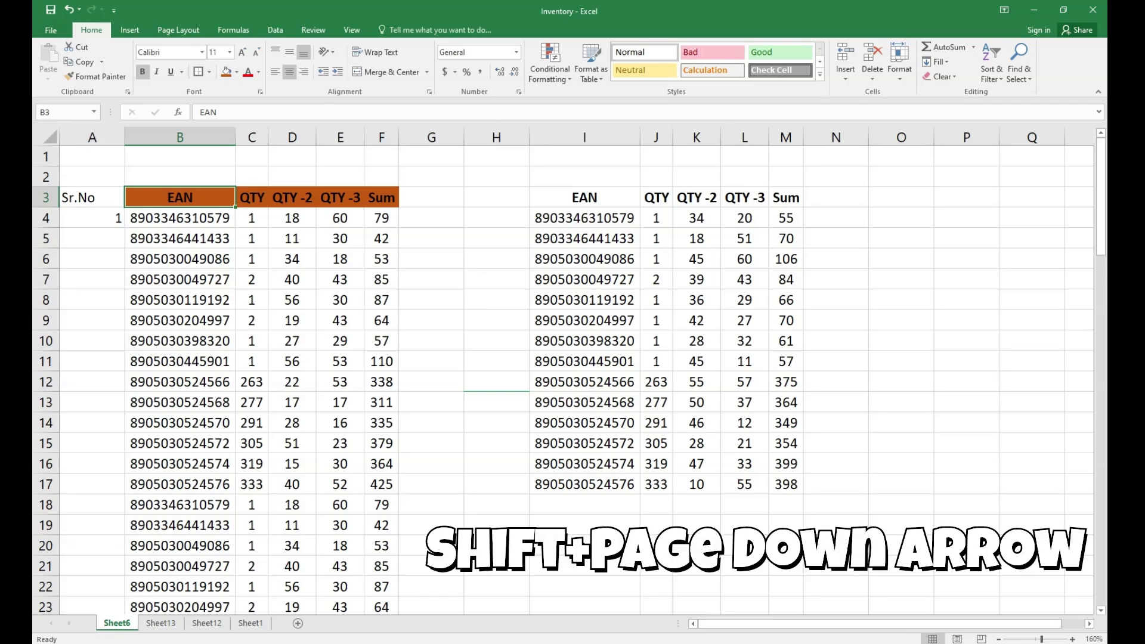
# Step: Select the EAN column from the header one full screen down to B25, and extend the selection by a few rows
pyautogui.hotkey('shift', 'pagedown')
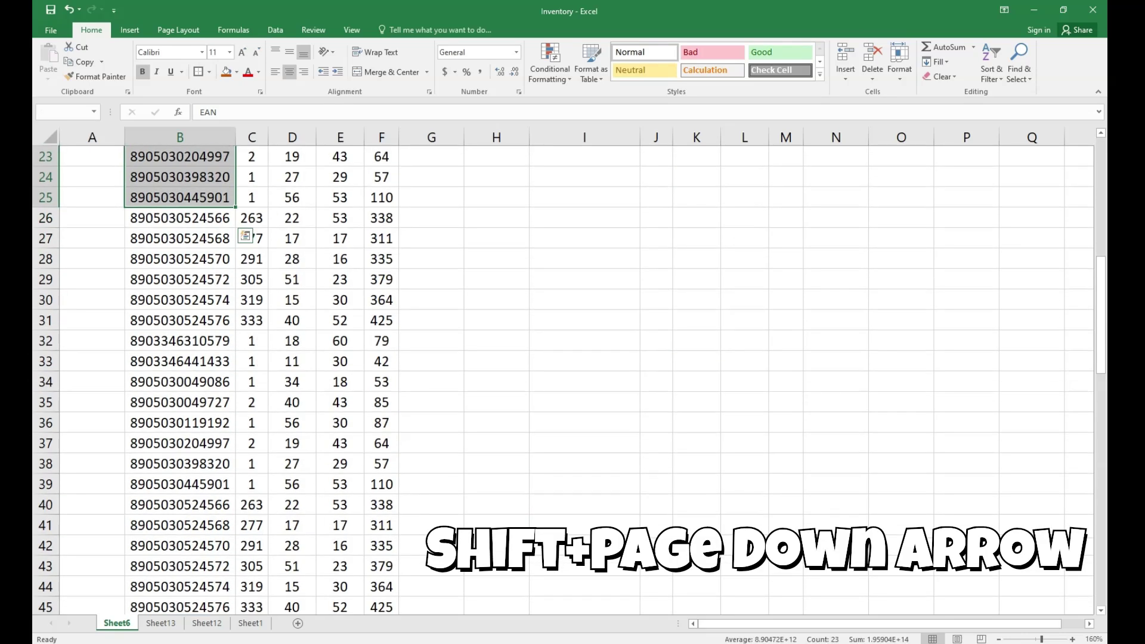
pyautogui.hotkey('shift', 'Down')
pyautogui.hotkey('shift', 'Down')
pyautogui.hotkey('shift', 'Down')
pyautogui.hotkey('shift', 'Down')
pyautogui.hotkey('shift', 'Down')
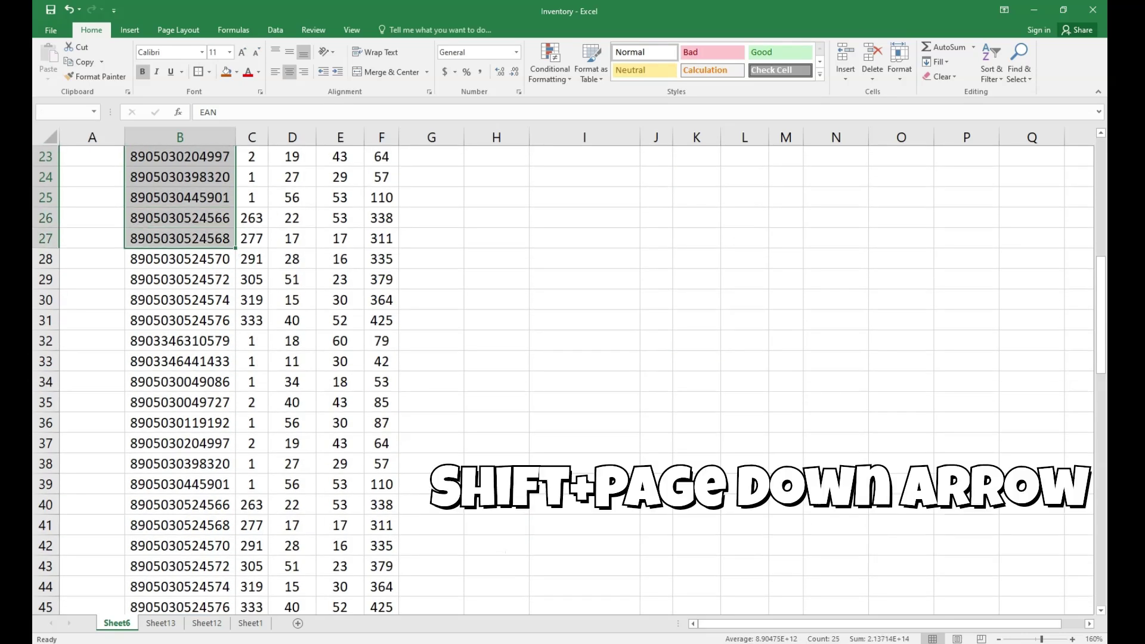
# Step: Shrink and extend the EAN column selection row by row around row 28, keeping the header as its starting cell
pyautogui.hotkey('shift', 'Up')
pyautogui.hotkey('shift', 'Up')
pyautogui.hotkey('shift', 'Up')
pyautogui.hotkey('shift', 'Down')
pyautogui.hotkey('shift', 'Down')
pyautogui.hotkey('shift', 'Down')
pyautogui.hotkey('shift', 'Down')
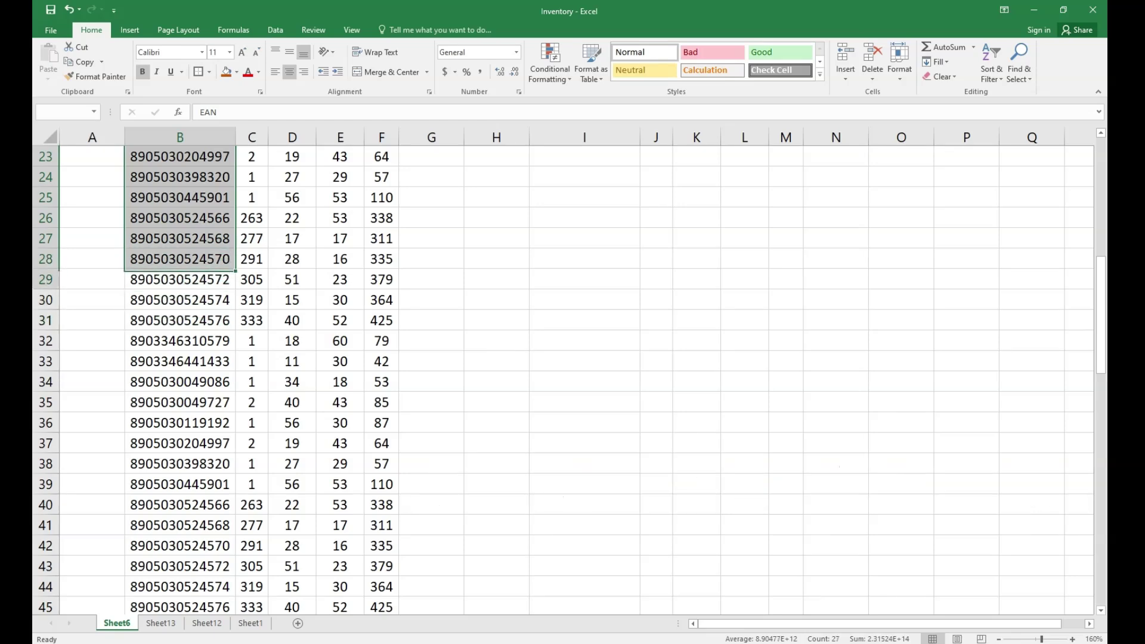
pyautogui.hotkey('shift', 'Up')
pyautogui.hotkey('shift', 'Up')
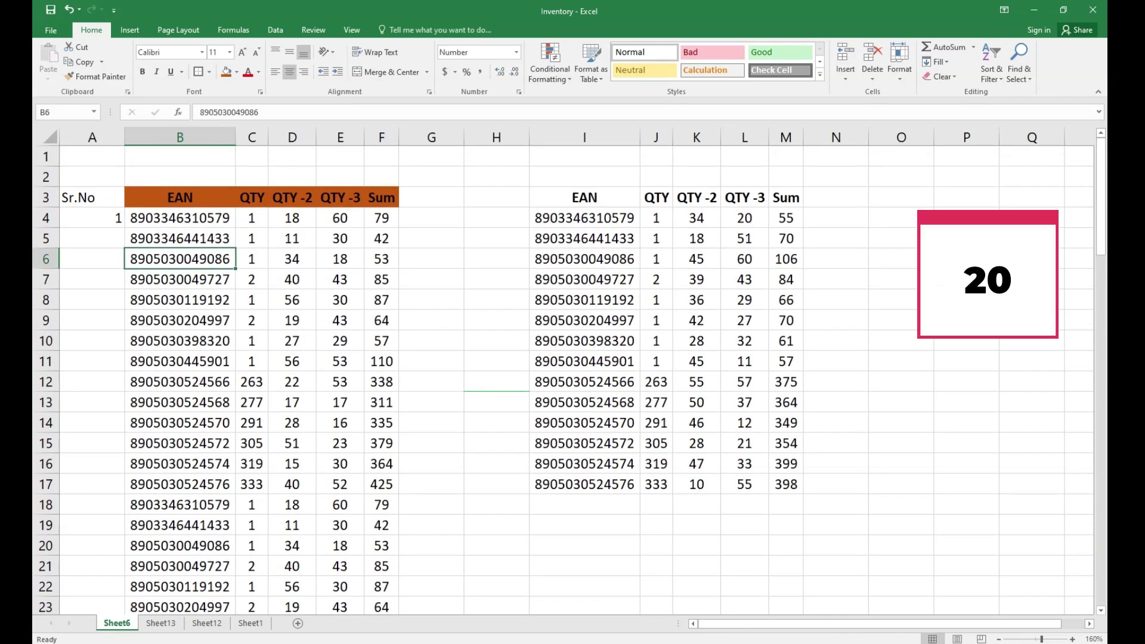
pyautogui.click(252, 137)
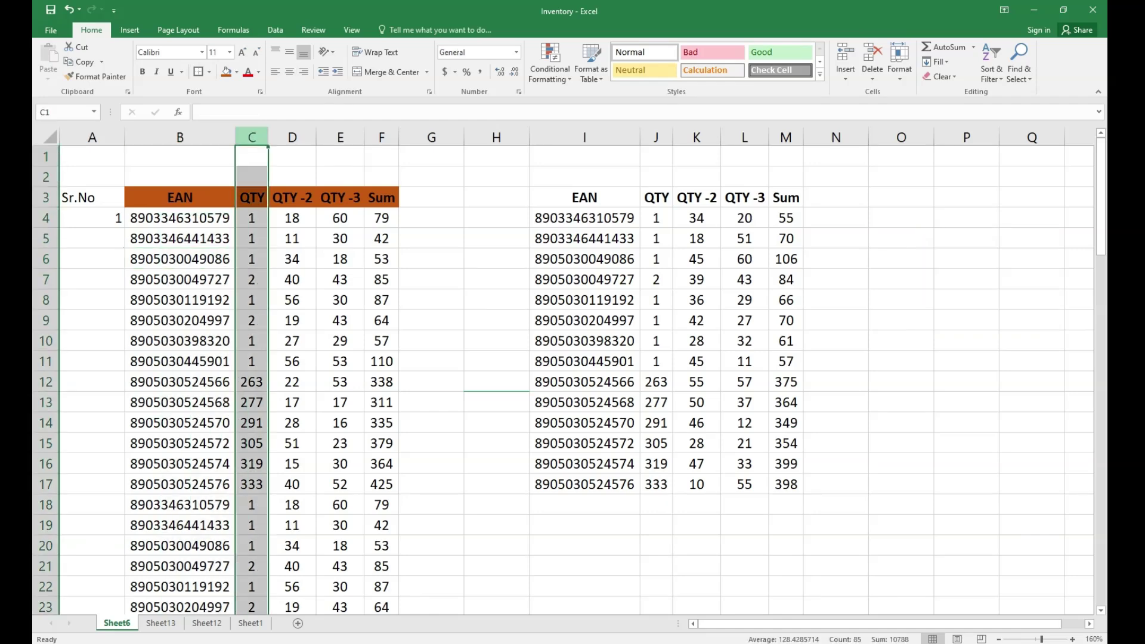
pyautogui.rightClick(250, 139)
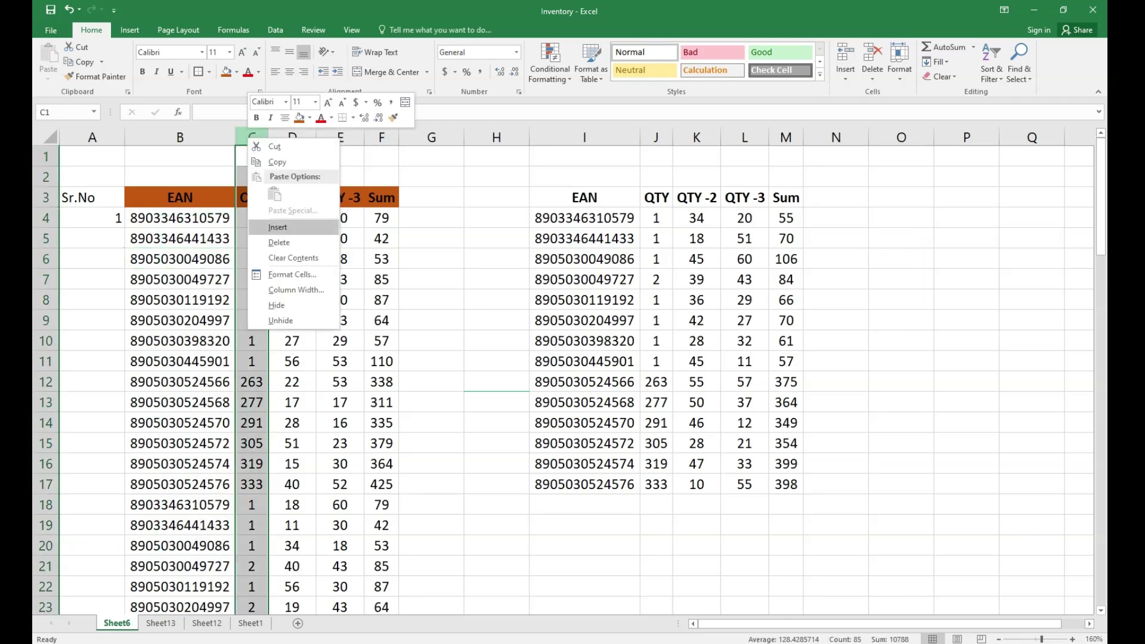
pyautogui.press('Escape')
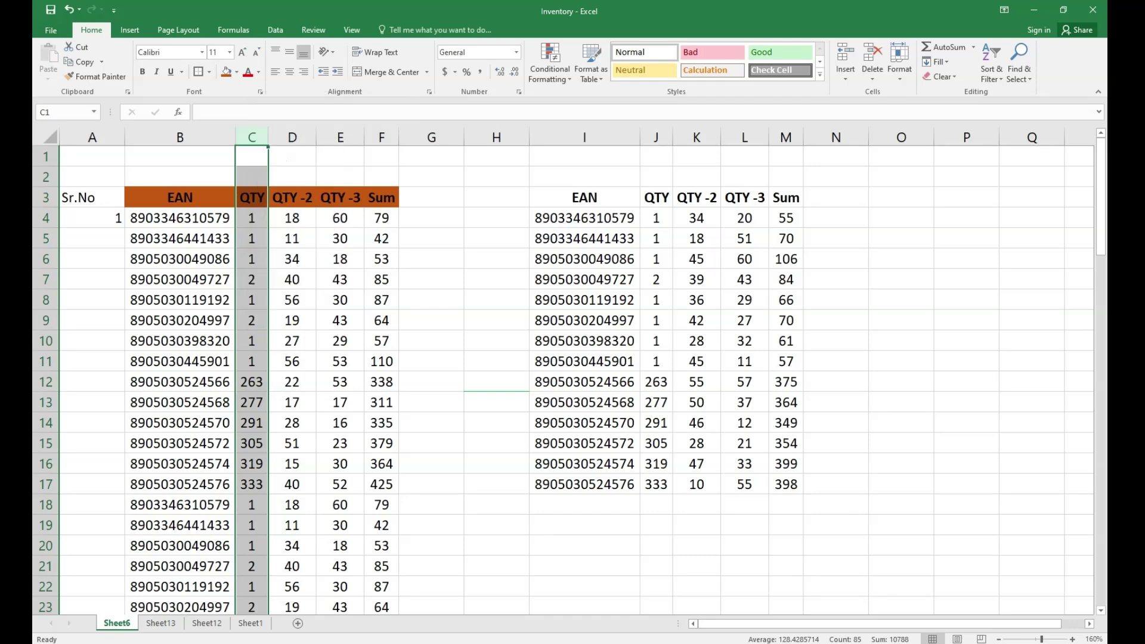
pyautogui.click(185, 259)
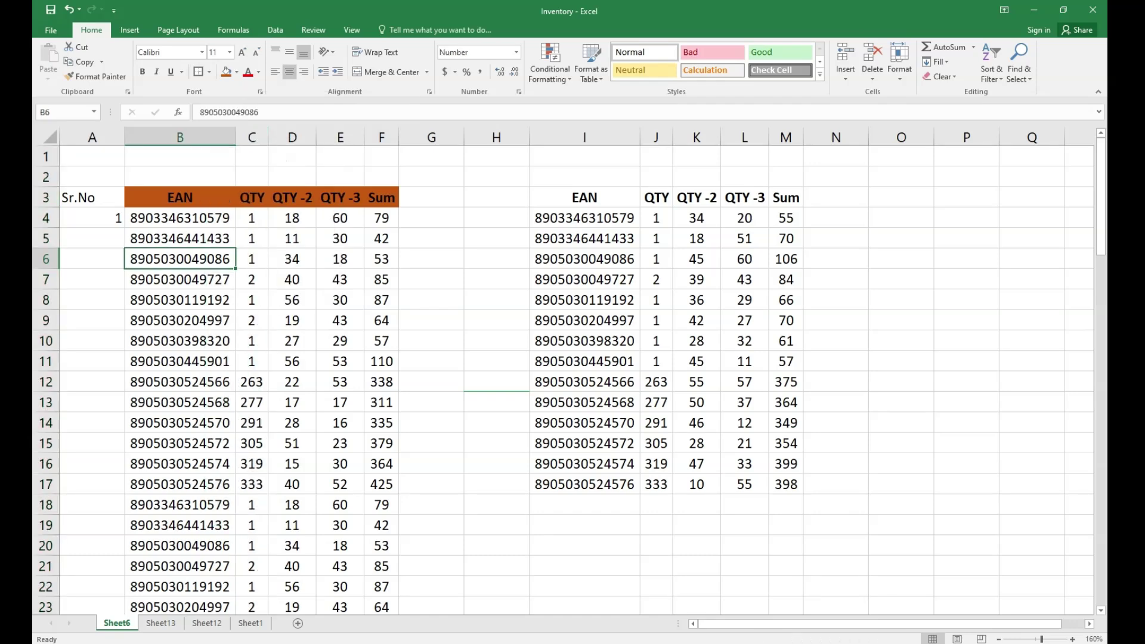
# Step: Select the whole QTY column C from cell C1 and insert a blank column before it
pyautogui.click(252, 138)
pyautogui.press('Left')
pyautogui.press('Right')
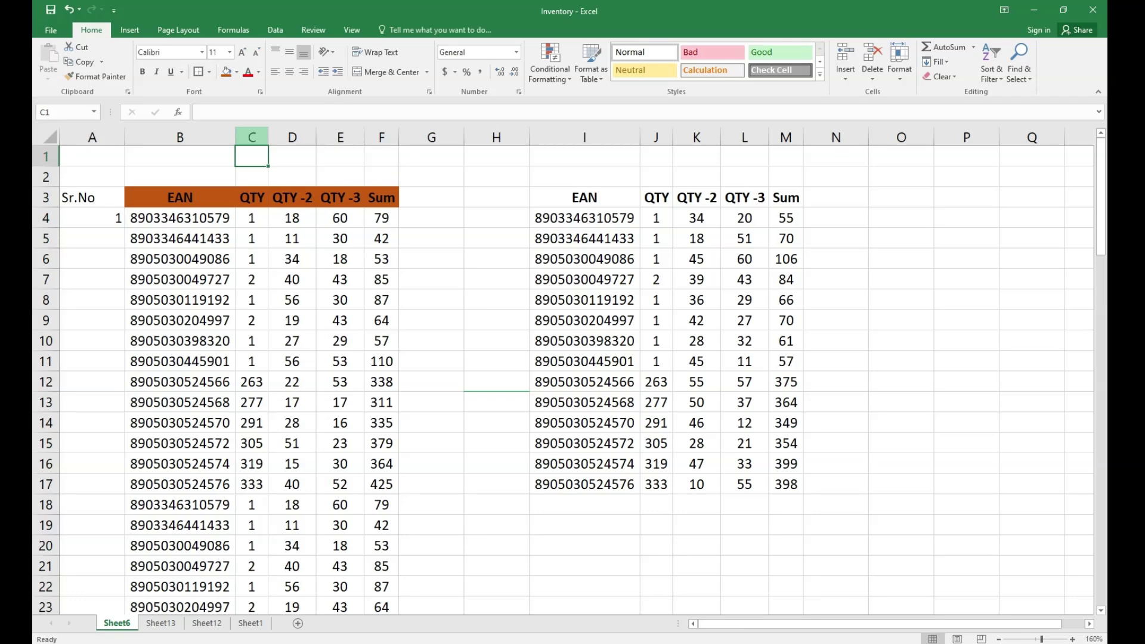
pyautogui.hotkey('ctrl', 'space')
pyautogui.hotkey('ctrl', '+')
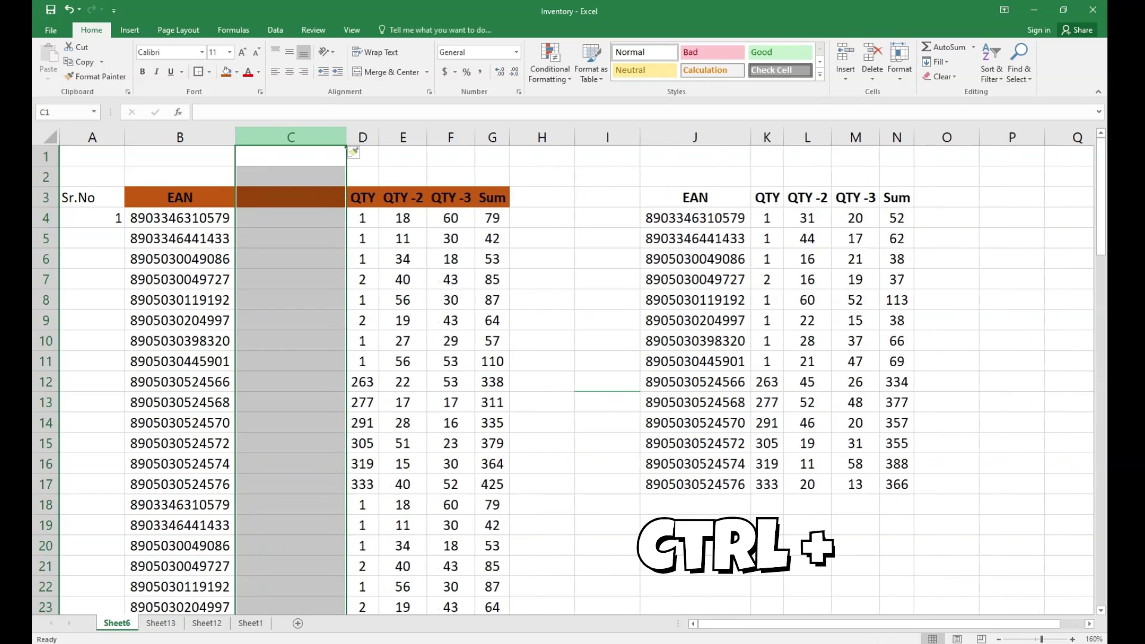
# Step: Delete the blank column between EAN and QTY, and move to cell A6
pyautogui.hotkey('ctrl', '-')
pyautogui.press('Down')
pyautogui.press('Down')
pyautogui.press('Down')
pyautogui.press('Down')
pyautogui.press('Down')
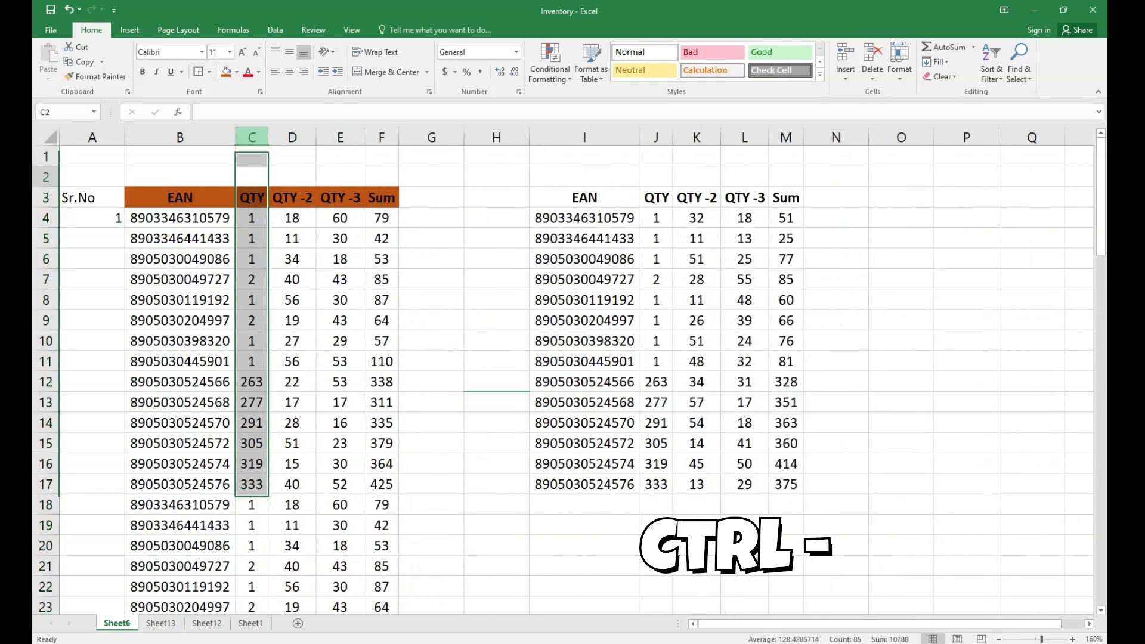
pyautogui.press('Left')
pyautogui.press('Left')
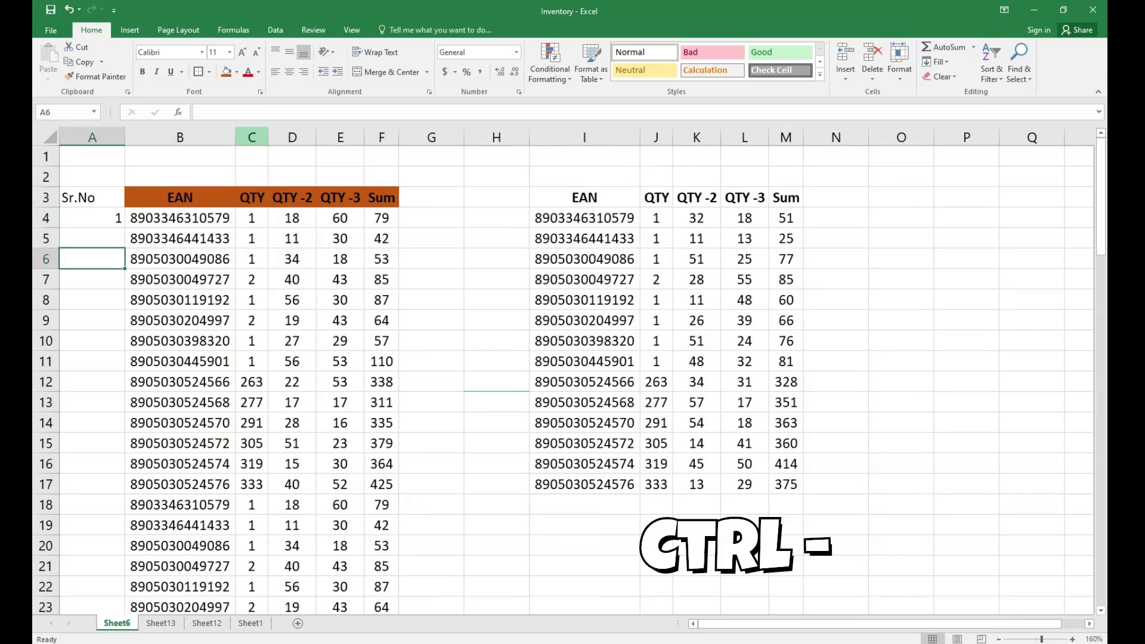
# Step: Select columns A to H and row 2 in turn, and slightly increase the height of row 3
pyautogui.moveTo(92, 137); pyautogui.dragTo(526, 138)
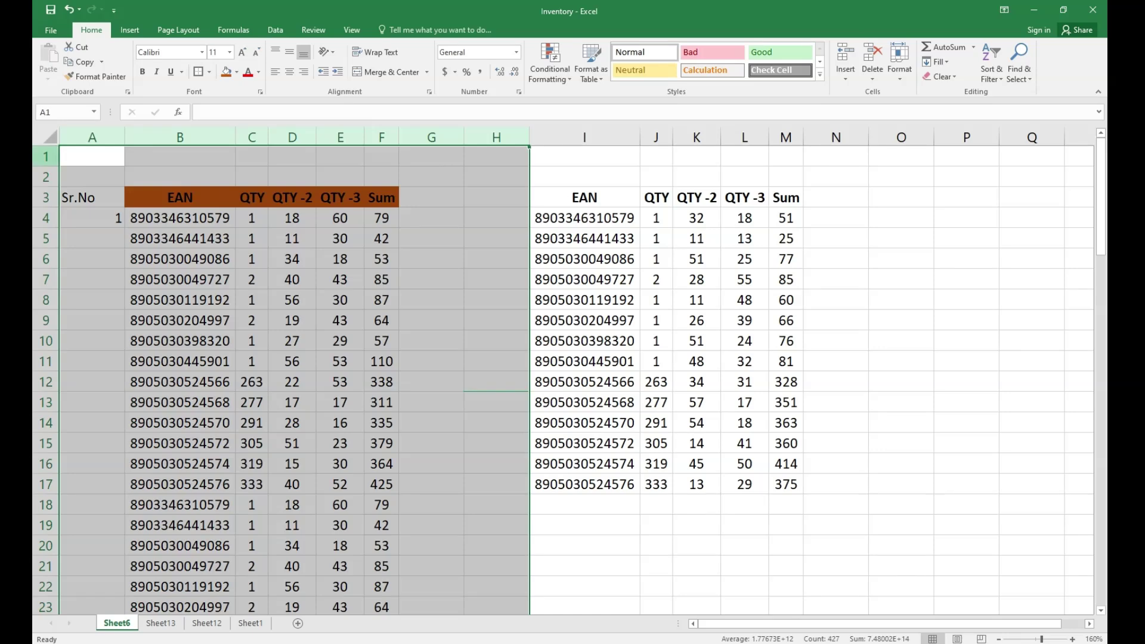
pyautogui.click(45, 177)
pyautogui.moveTo(46, 208); pyautogui.dragTo(46, 210)
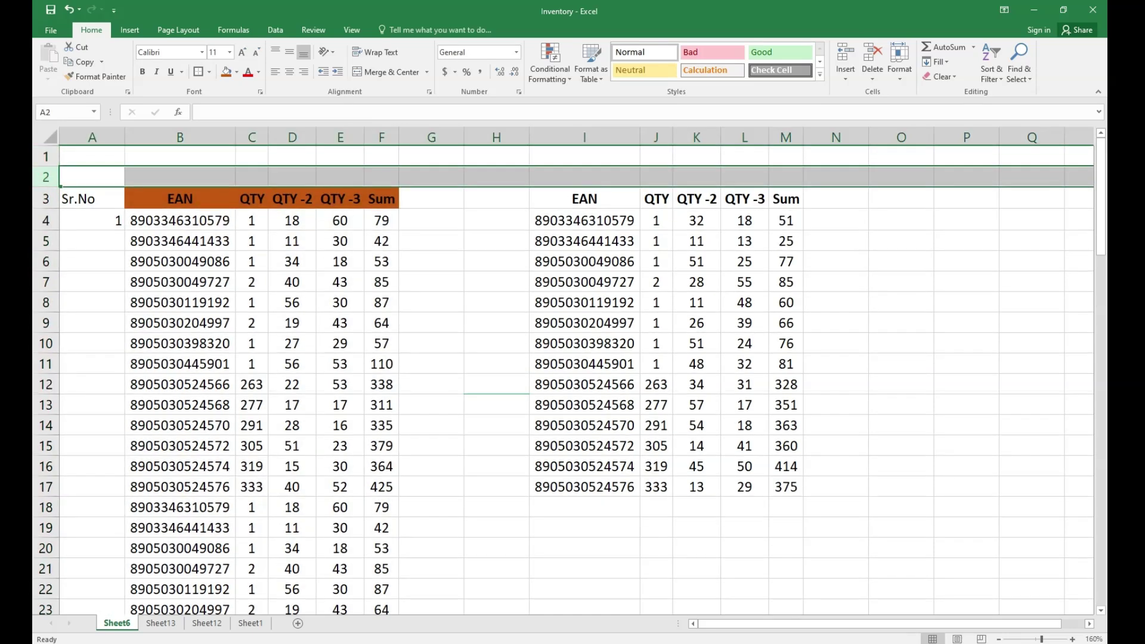
# Step: Select the whole of row 6 from cell A6 and insert three blank rows above it
pyautogui.click(252, 261)
pyautogui.click(46, 261)
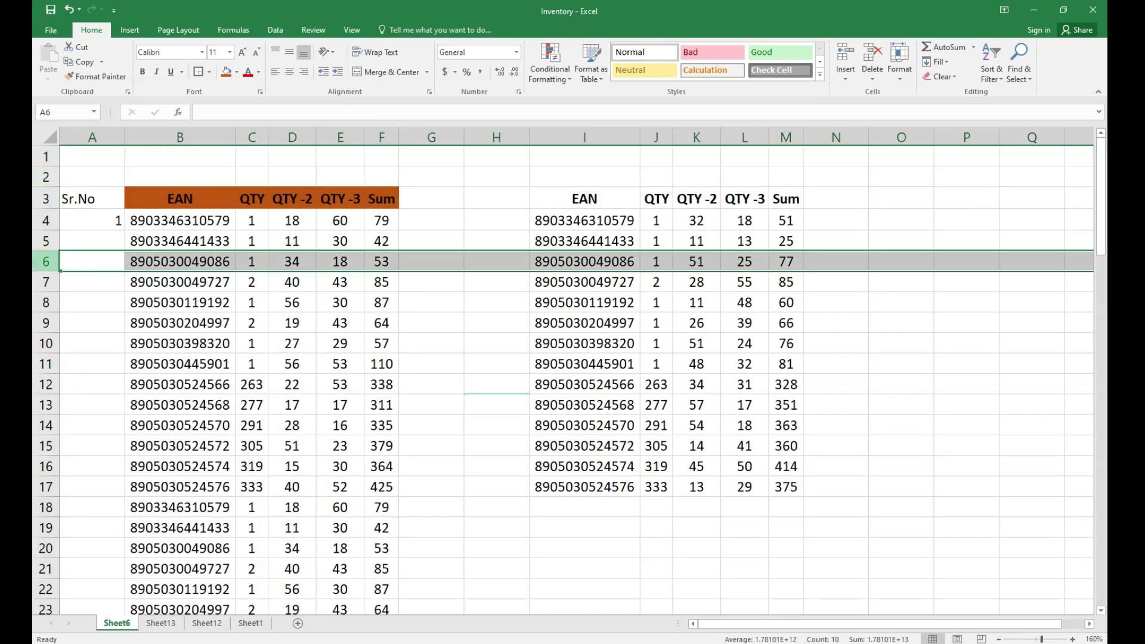
pyautogui.click(92, 262)
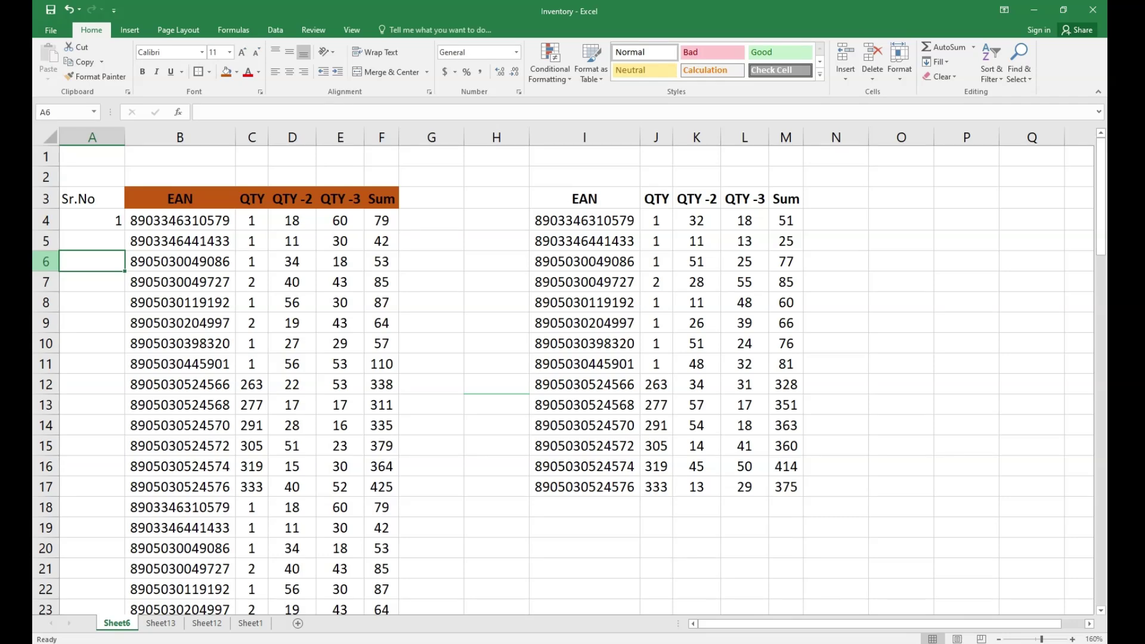
pyautogui.hotkey('shift', 'space')
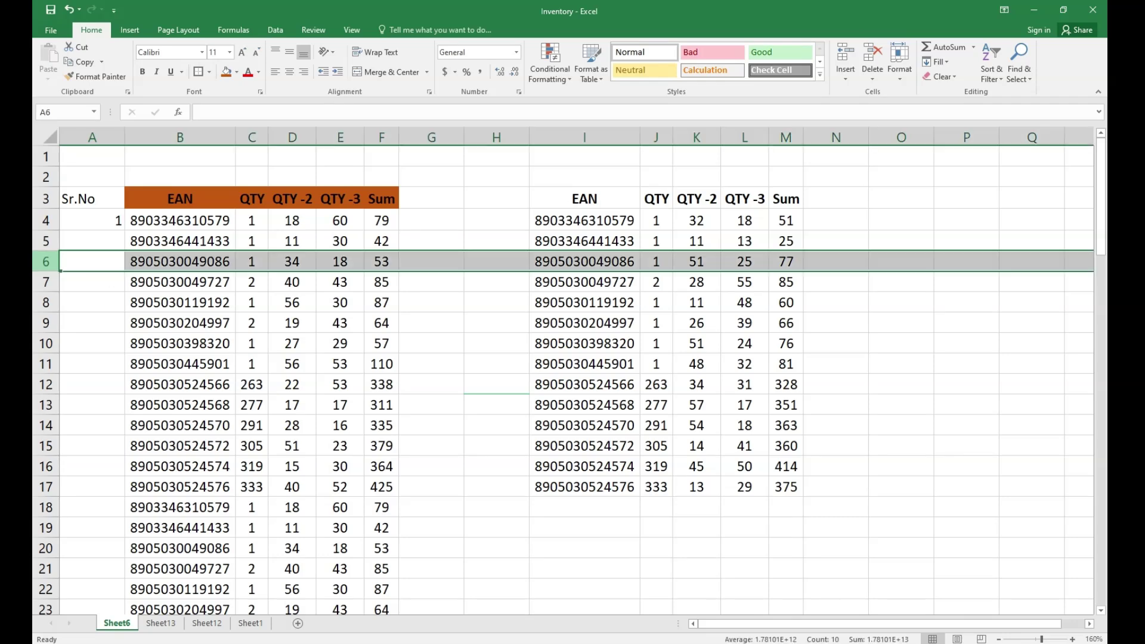
pyautogui.hotkey('ctrl', 'shift', '+')
pyautogui.hotkey('ctrl', 'shift', '+')
pyautogui.hotkey('ctrl', 'shift', '+')
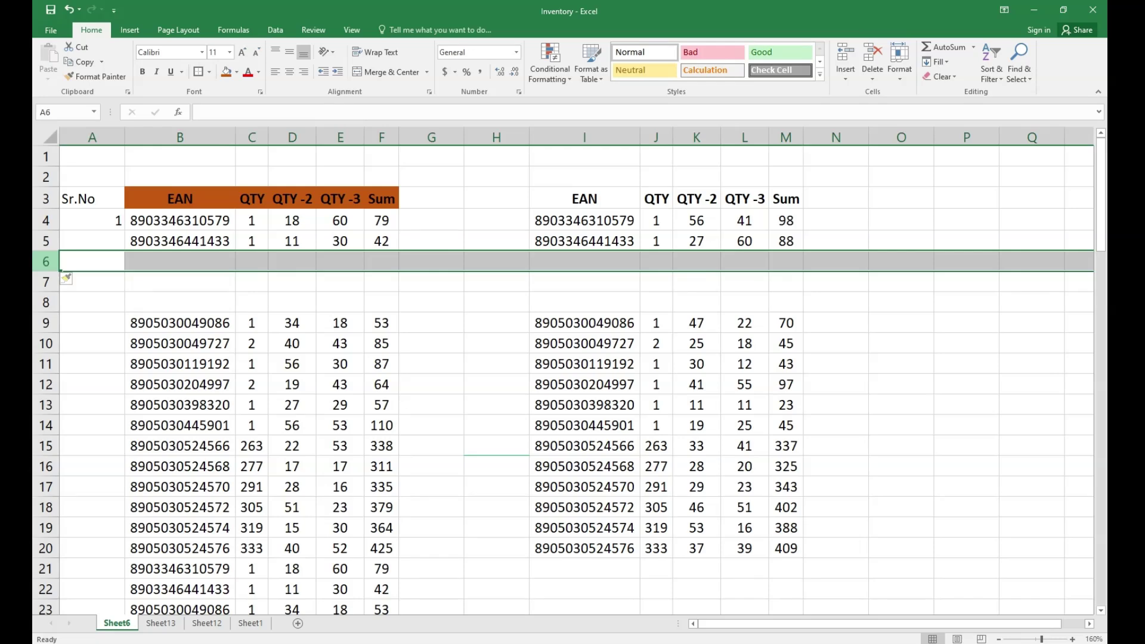
# Step: Clear the first table's records in columns B to F from row 9 down to the end of the list
pyautogui.press('Down')
pyautogui.press('Down')
pyautogui.press('Down')
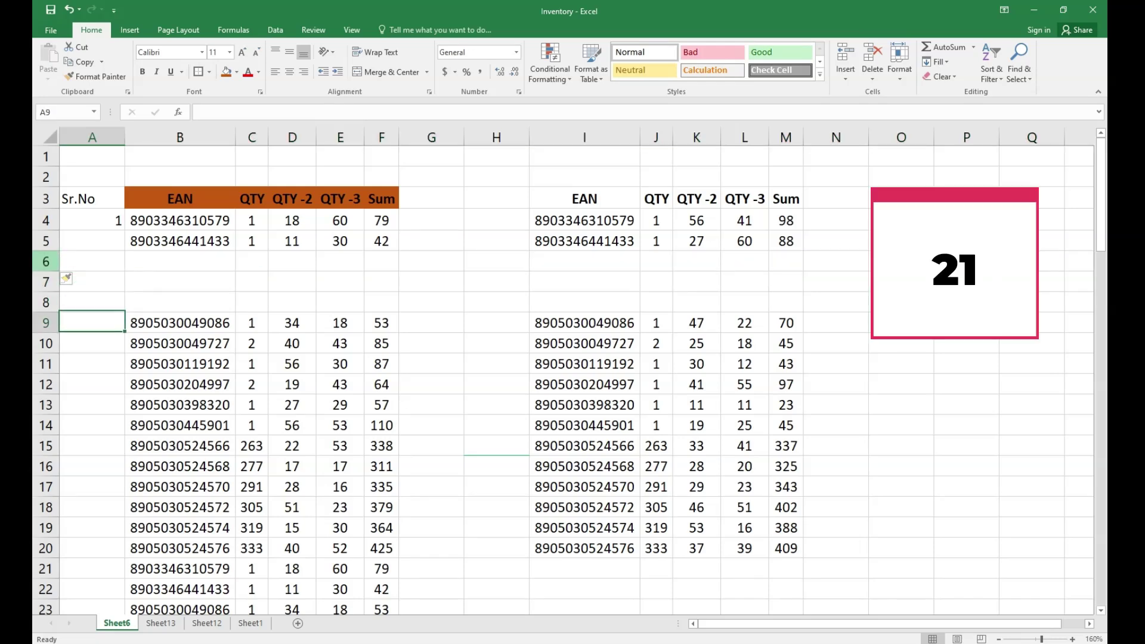
pyautogui.press('Right')
pyautogui.press('Right')
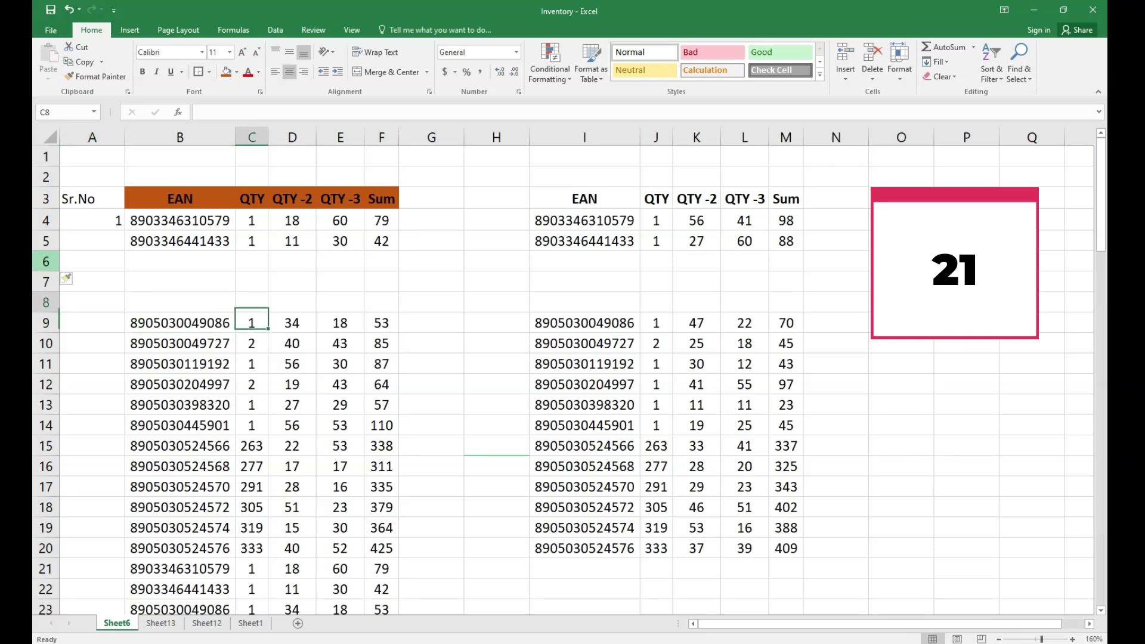
pyautogui.press('Up')
pyautogui.press('Up')
pyautogui.press('Left')
pyautogui.press('Down')
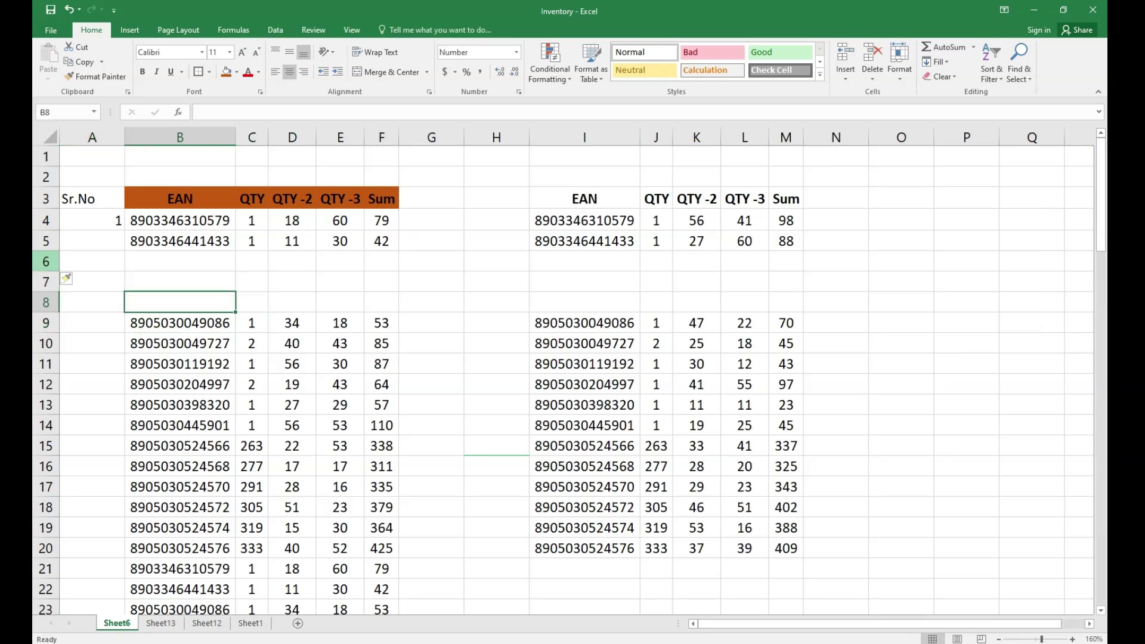
pyautogui.press('Down')
pyautogui.hotkey('ctrl', 'shift', 'Right')
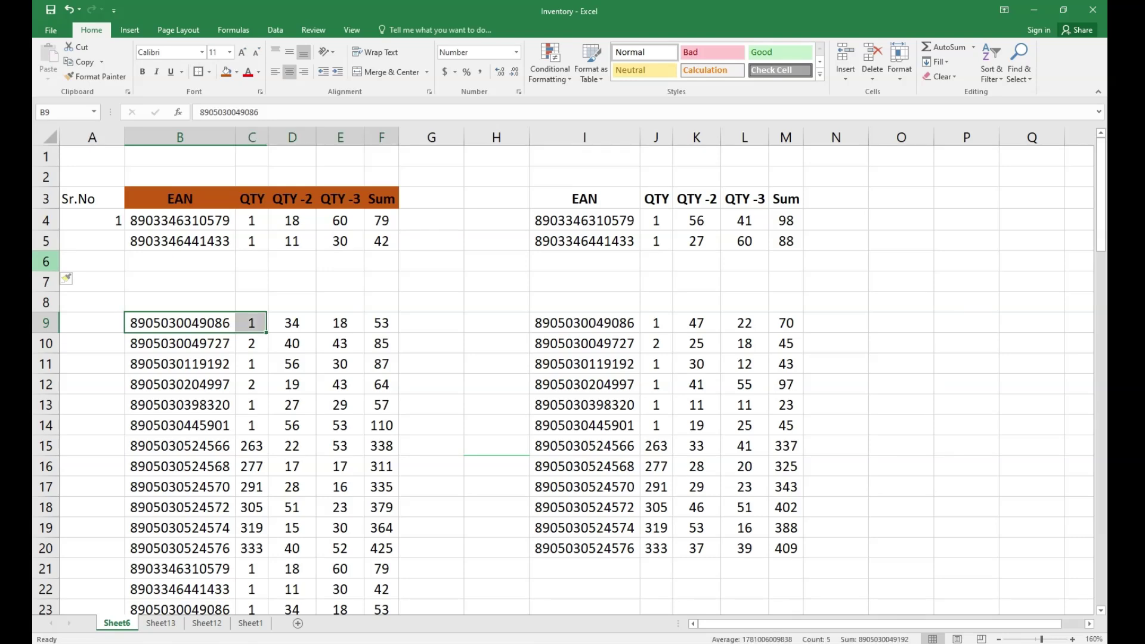
pyautogui.hotkey('ctrl', 'shift', 'Down')
pyautogui.press('Delete')
pyautogui.hotkey('ctrl', 'Up')
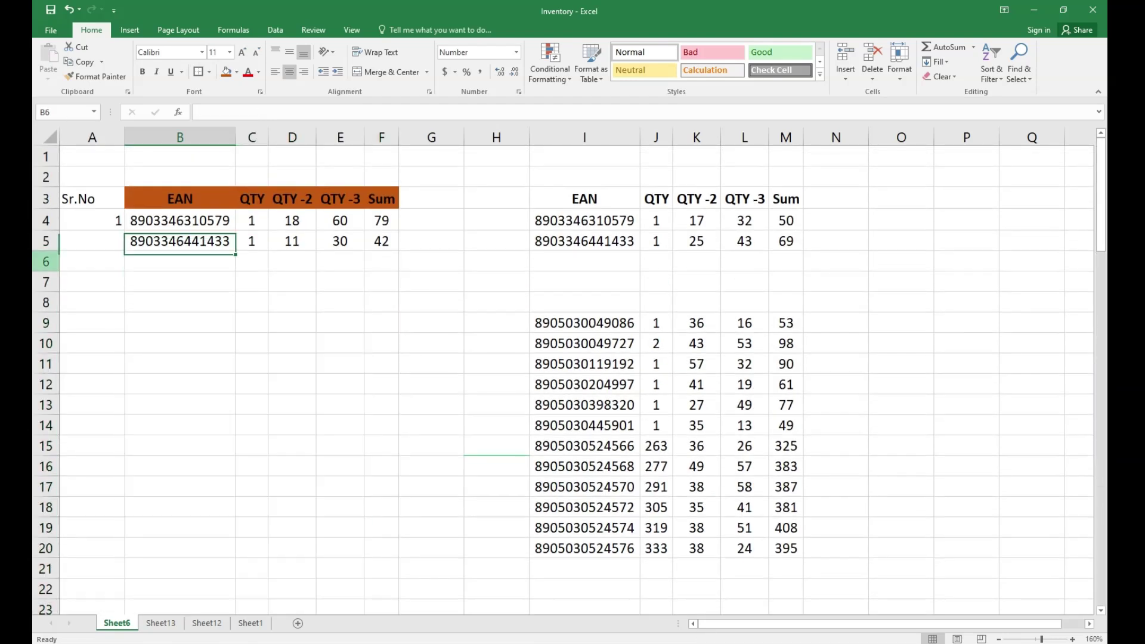
# Step: Select B5:B10 in the EAN column and shrink the selection back to B5
pyautogui.press('Down')
pyautogui.press('Up')
pyautogui.press('Down')
pyautogui.press('Up')
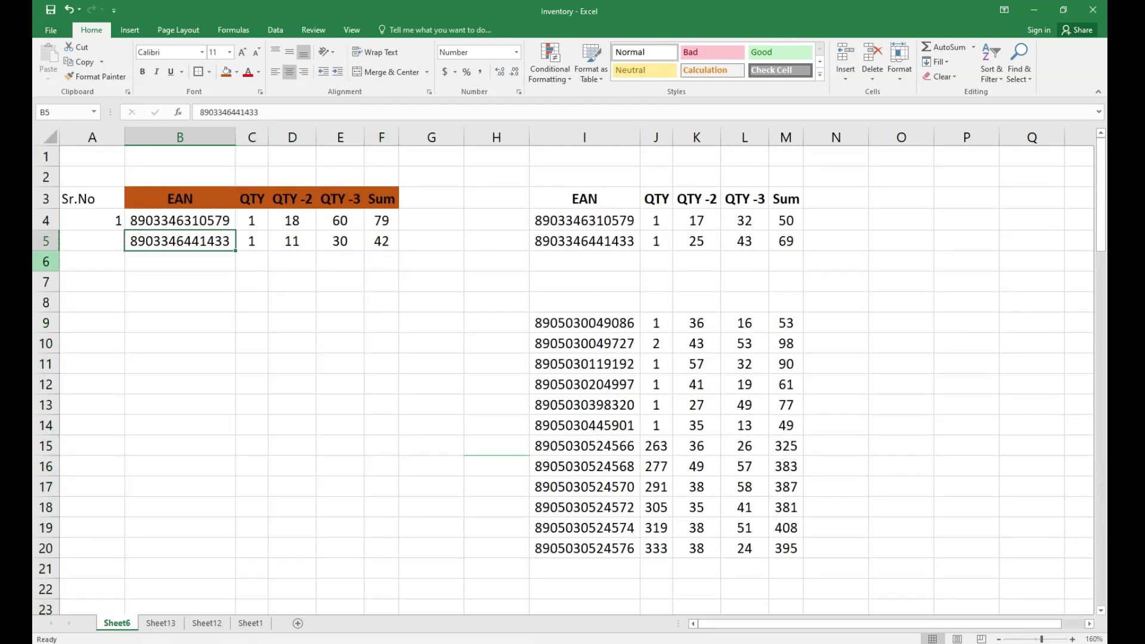
pyautogui.hotkey('shift', 'Down')
pyautogui.hotkey('shift', 'Down')
pyautogui.hotkey('shift', 'Down')
pyautogui.hotkey('shift', 'Down')
pyautogui.hotkey('shift', 'Down')
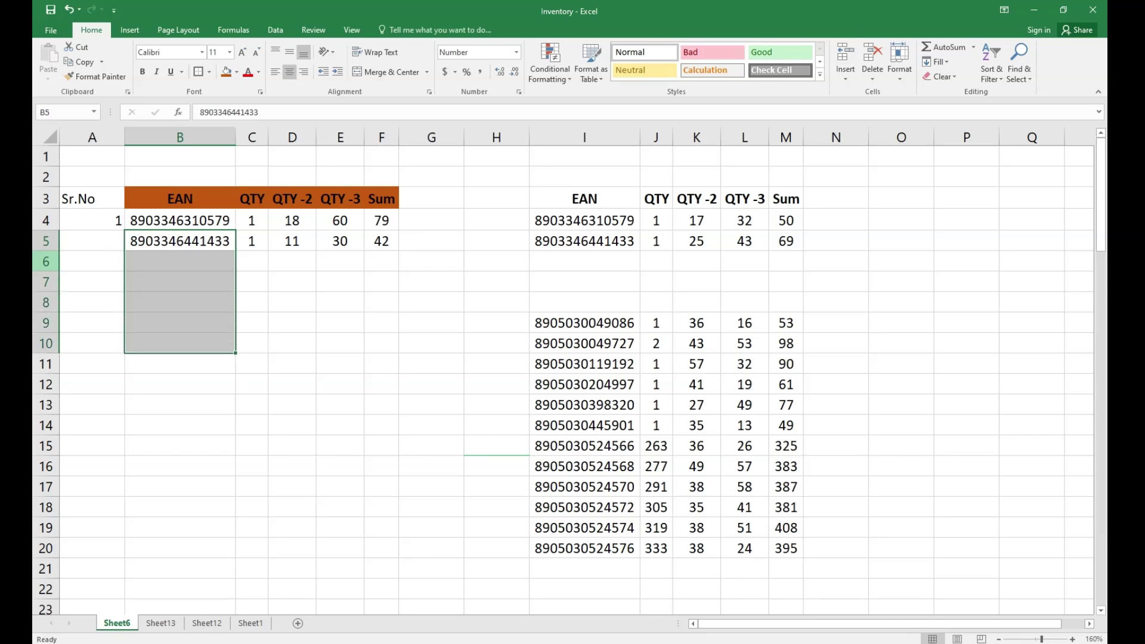
pyautogui.hotkey('shift', 'Up')
pyautogui.hotkey('shift', 'Up')
pyautogui.hotkey('shift', 'Up')
pyautogui.hotkey('shift', 'Up')
pyautogui.hotkey('shift', 'Up')
# Step: Select the three quantities in row 5, C5:E5, and shrink the selection
pyautogui.hotkey('shift', 'Right')
pyautogui.hotkey('shift', 'Right')
pyautogui.hotkey('shift', 'Right')
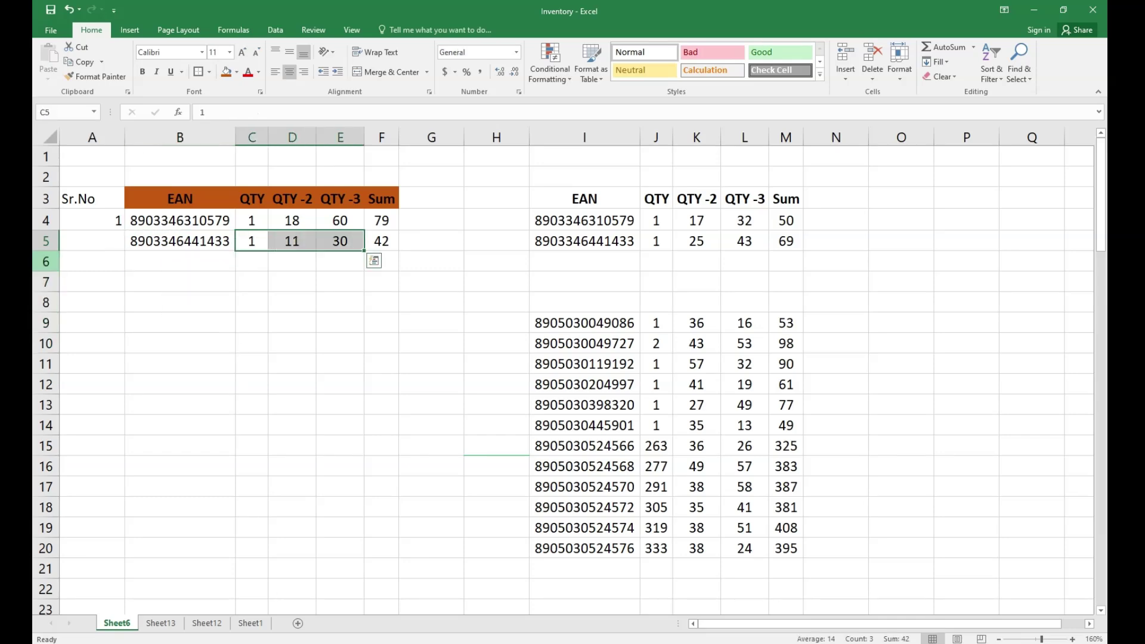
pyautogui.hotkey('shift', 'Left')
pyautogui.hotkey('shift', 'Left')
# Step: Select the record in B5:F5, extend the selection down over the blank rows, and move to B6
pyautogui.hotkey('shift', 'Right')
pyautogui.hotkey('shift', 'Right')
pyautogui.hotkey('shift', 'Right')
pyautogui.hotkey('shift', 'Down')
pyautogui.hotkey('shift', 'Down')
pyautogui.hotkey('shift', 'Down')
pyautogui.hotkey('shift', 'Down')
pyautogui.hotkey('shift', 'Down')
pyautogui.hotkey('shift', 'Down')
pyautogui.hotkey('shift', 'Down')
pyautogui.hotkey('shift', 'Down')
pyautogui.hotkey('shift', 'Down')
pyautogui.hotkey('shift', 'Down')
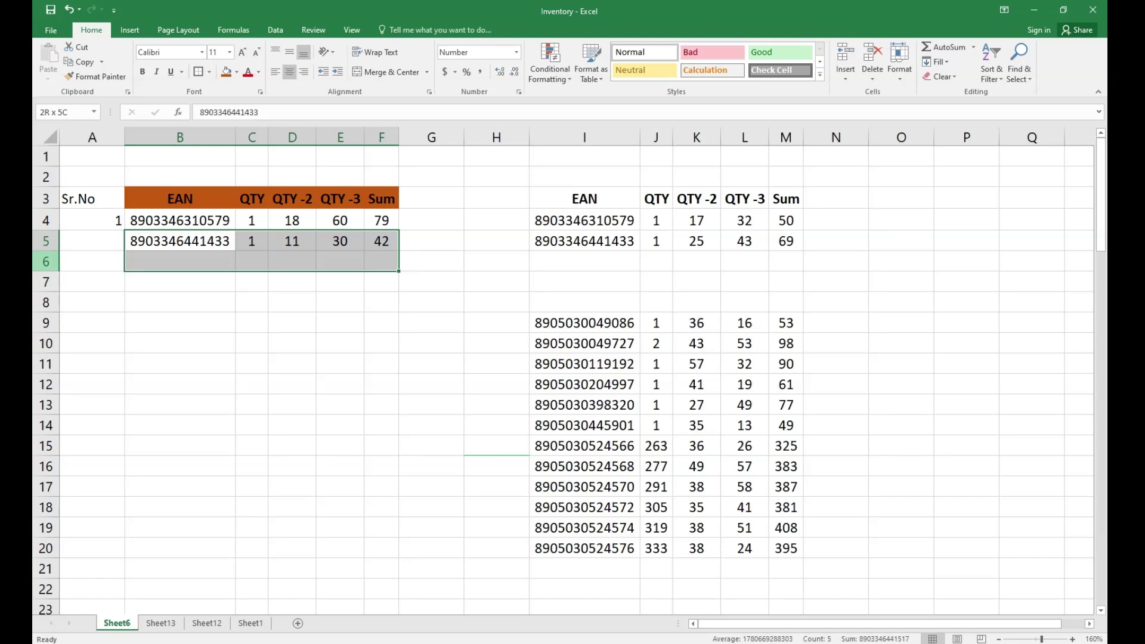
pyautogui.press('Down')
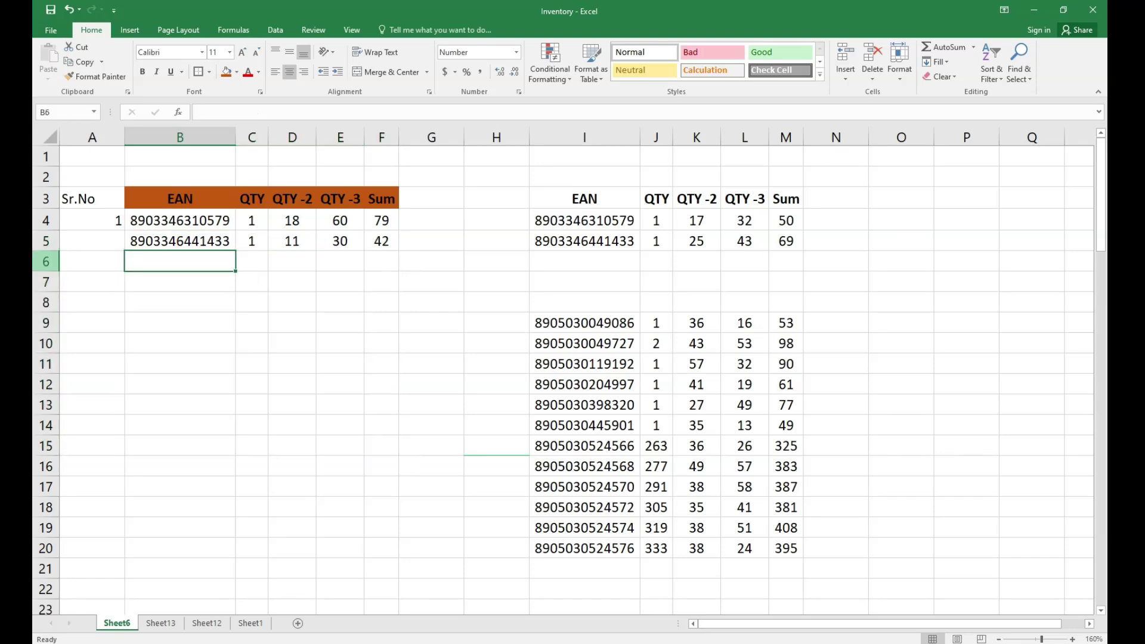
# Step: Return to B5 and select the row 5 record from EAN to QTY -3, B5:E5
pyautogui.press('Right')
pyautogui.press('Up')
pyautogui.press('Left')
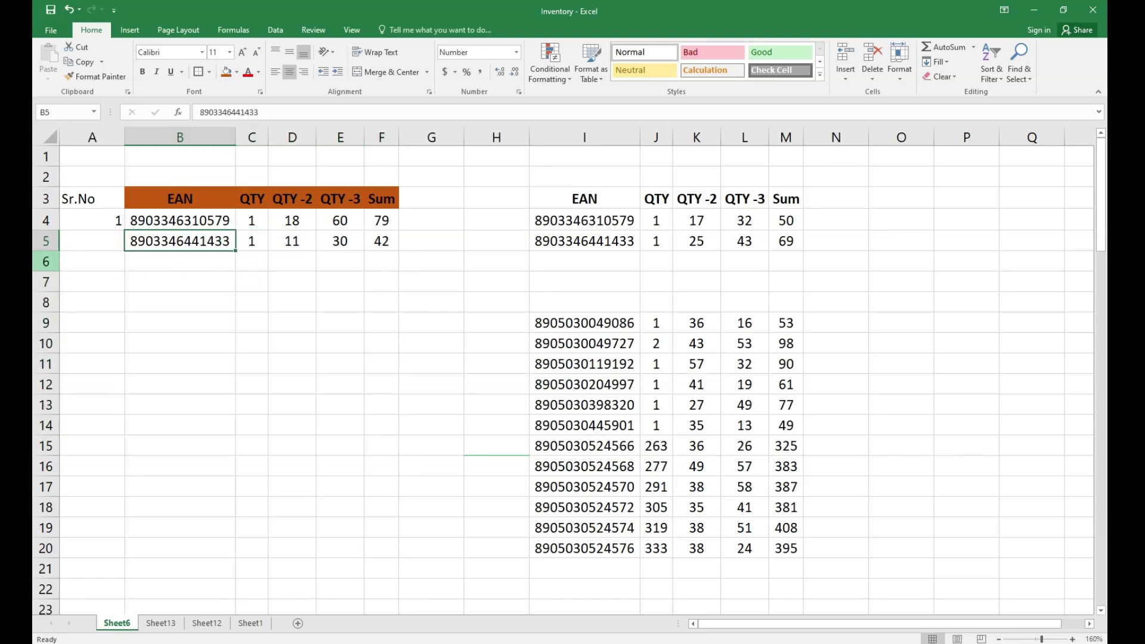
pyautogui.press('Down')
pyautogui.press('Up')
pyautogui.hotkey('shift', 'Right')
pyautogui.hotkey('shift', 'Right')
pyautogui.hotkey('shift', 'Right')
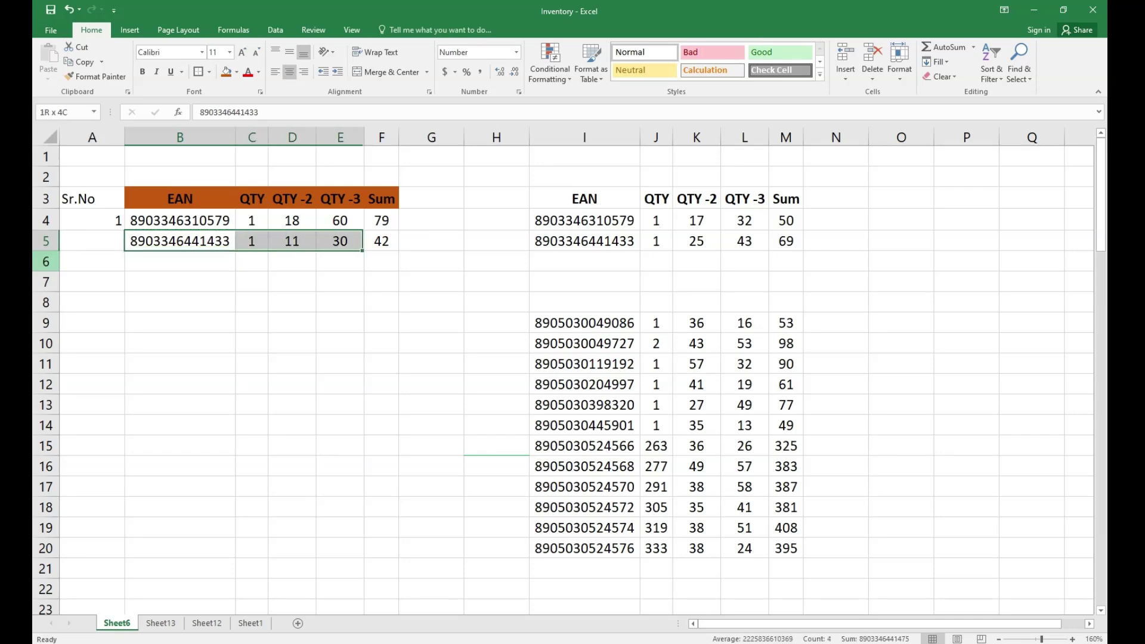
# Step: Move down the EAN column to B12 and select the blank cells B12:F12
pyautogui.press('Down')
pyautogui.press('Down')
pyautogui.press('Down')
pyautogui.press('Down')
pyautogui.press('Down')
pyautogui.press('Down')
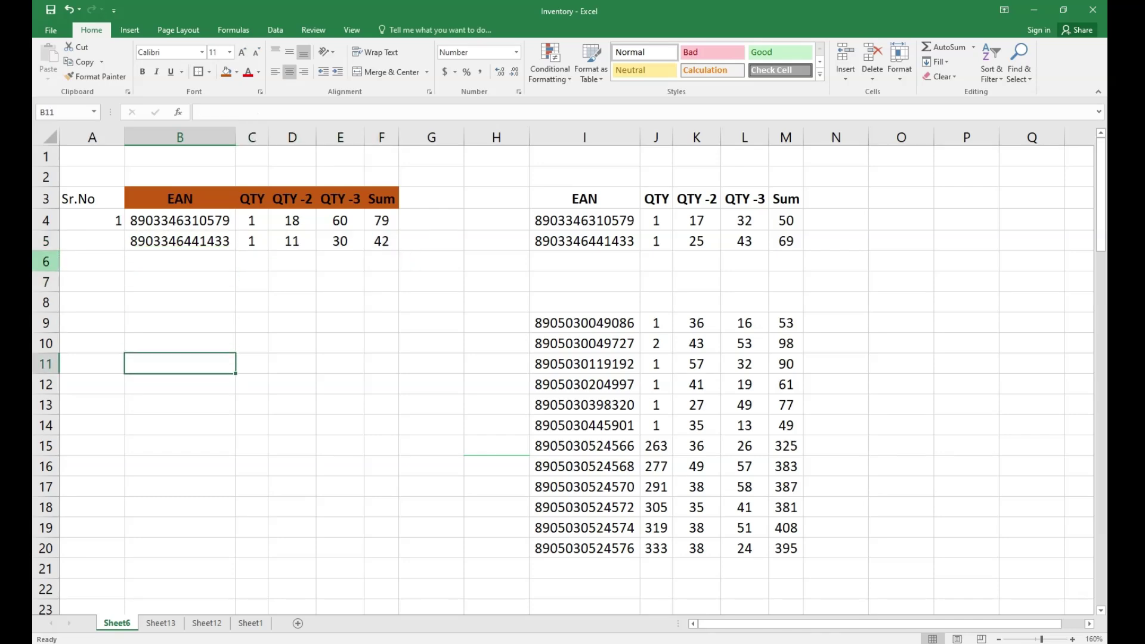
pyautogui.press('Down')
pyautogui.hotkey('shift', 'Right')
pyautogui.hotkey('shift', 'Right')
pyautogui.hotkey('shift', 'Right')
pyautogui.hotkey('shift', 'Right')
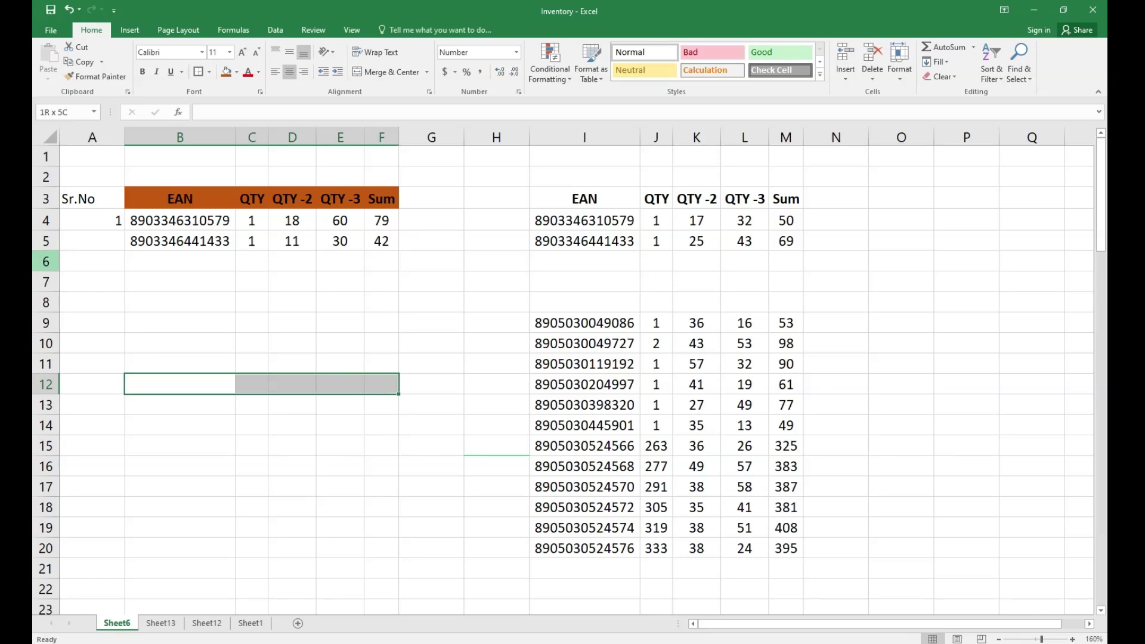
# Step: Extend the selection from row 12 up to the last remaining record, covering B5:F12
pyautogui.hotkey('shift', 'Up')
pyautogui.hotkey('shift', 'Up')
pyautogui.hotkey('shift', 'Up')
pyautogui.hotkey('shift', 'Up')
pyautogui.hotkey('shift', 'Up')
pyautogui.hotkey('shift', 'Up')
pyautogui.hotkey('shift', 'Up')
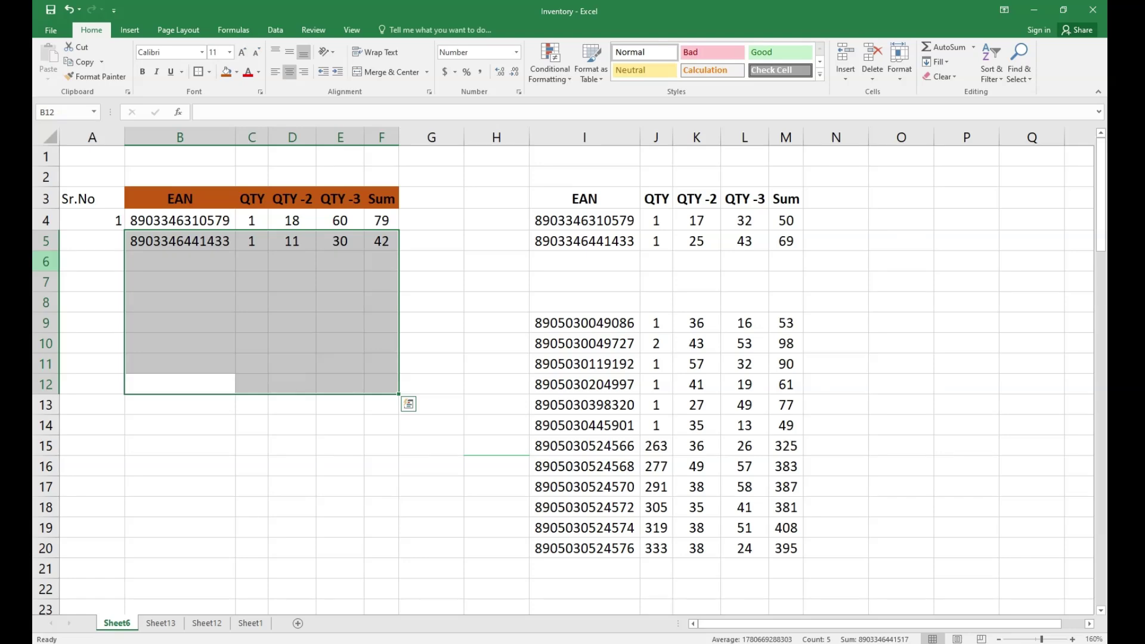
# Step: Fill the row 5 record down through row 12 in columns B to F, and undo the fill
pyautogui.hotkey('ctrl', 'd')
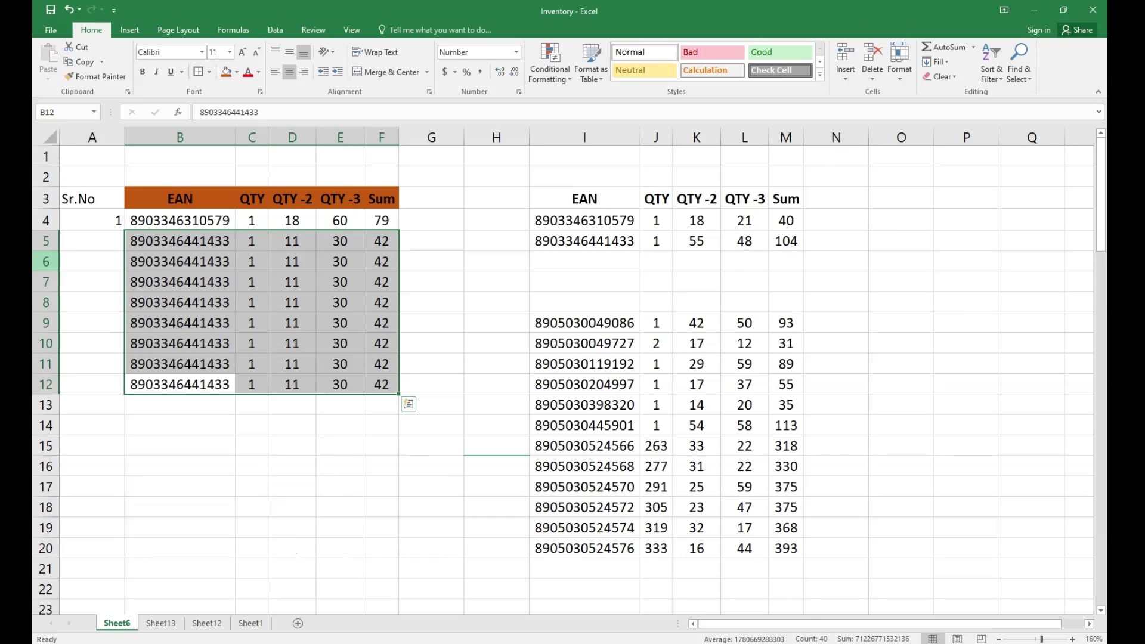
pyautogui.press('Up')
pyautogui.hotkey('ctrl', 'z')
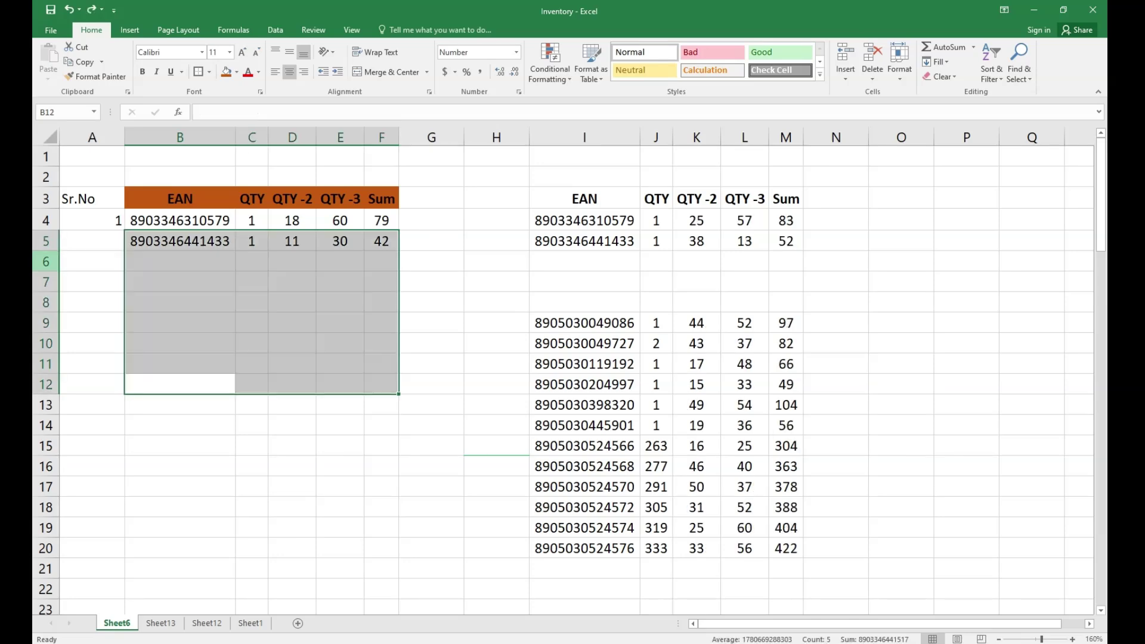
# Step: Move up the EAN column from B12 to the first record in B4
pyautogui.press('Up')
pyautogui.press('Up')
pyautogui.press('Up')
pyautogui.press('Up')
pyautogui.press('Up')
pyautogui.press('Up')
pyautogui.press('Up')
pyautogui.press('Up')
pyautogui.press('Down')
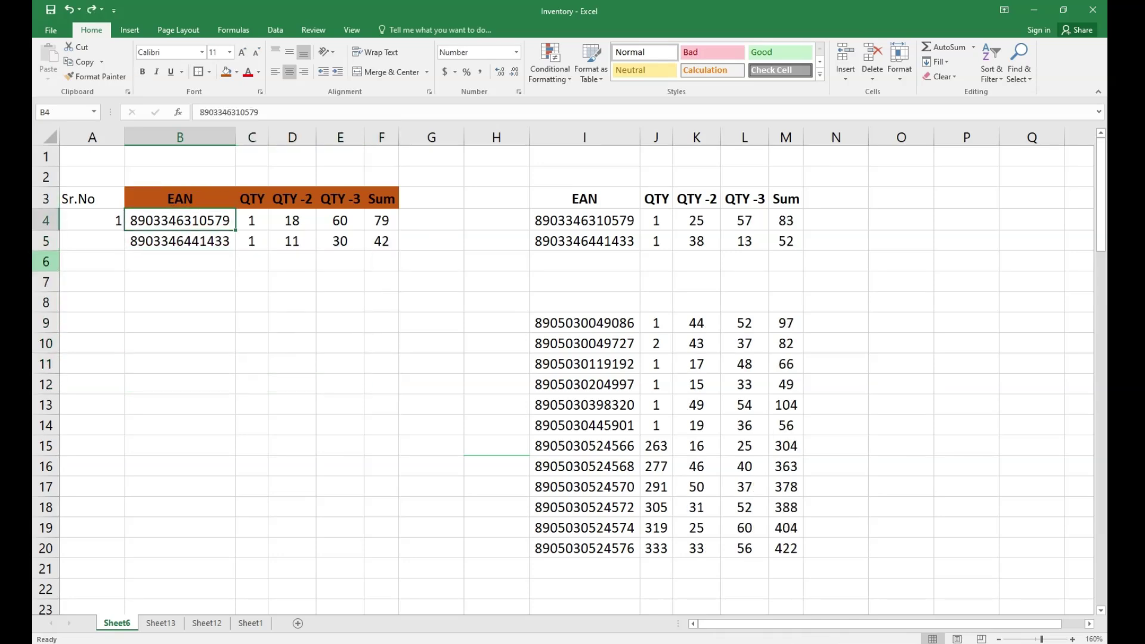
# Step: Move across row 4 to the Sum column and down one row to F5
pyautogui.press('Right')
pyautogui.press('Right')
pyautogui.press('Right')
pyautogui.press('Right')
pyautogui.press('Down')
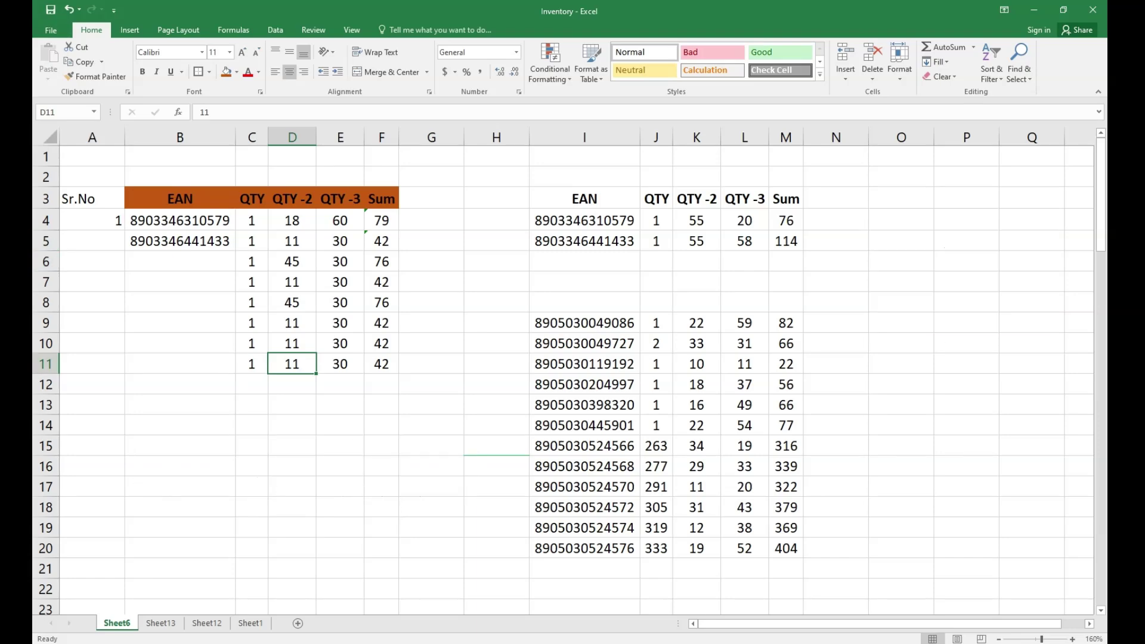
# Step: View the workbook's Share and Save As pages and return to the worksheet without saving
pyautogui.click(51, 30)
pyautogui.click(58, 207)
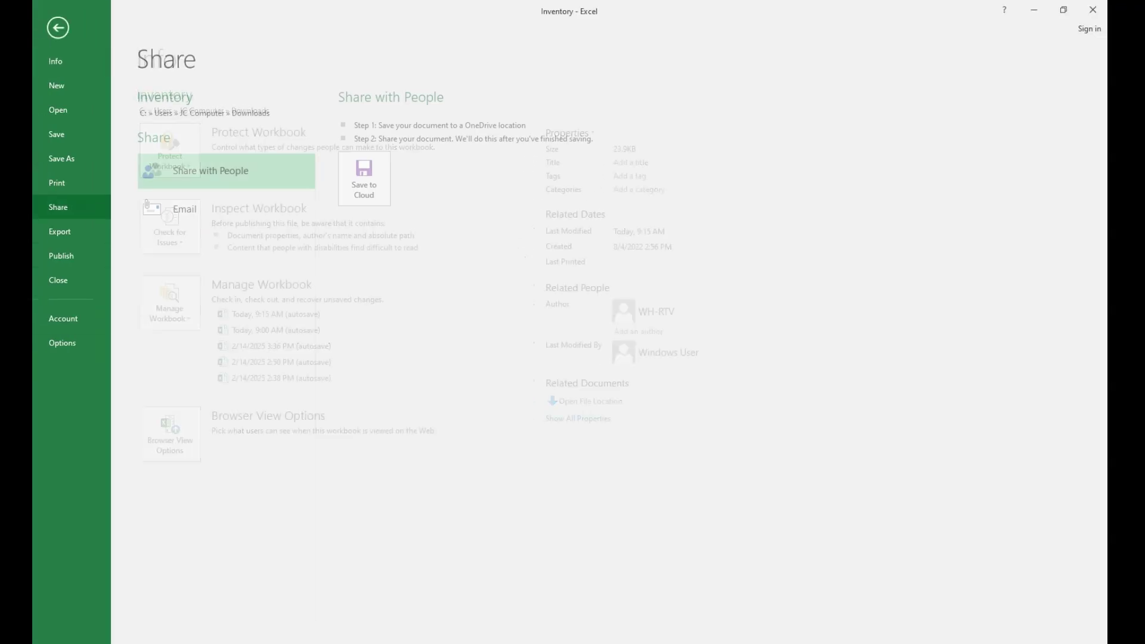
pyautogui.click(61, 158)
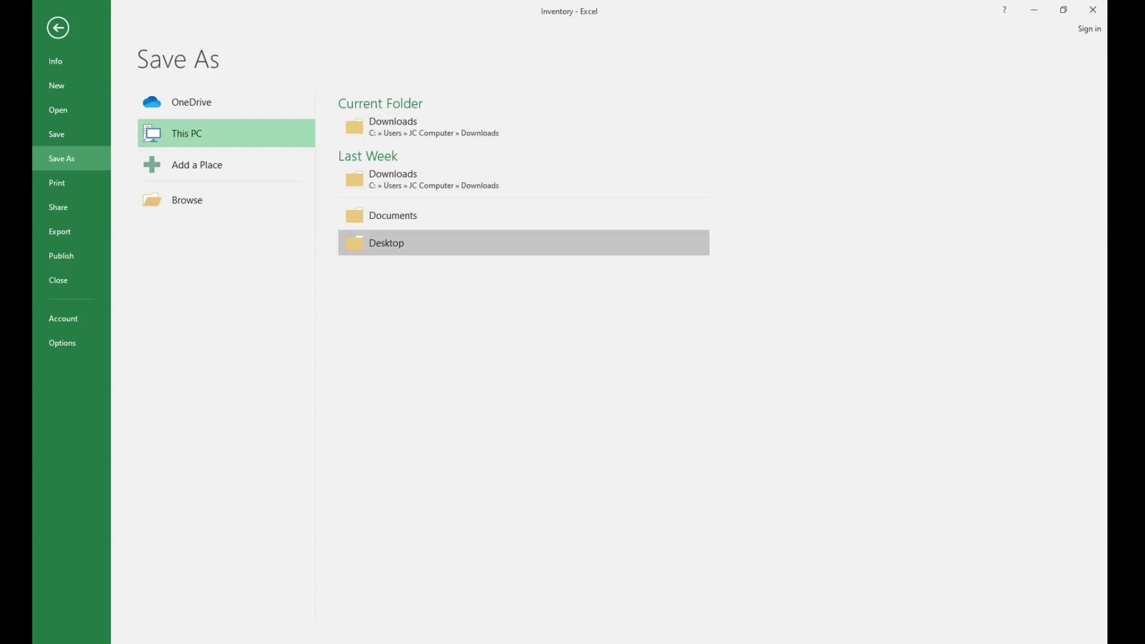
pyautogui.click(58, 28)
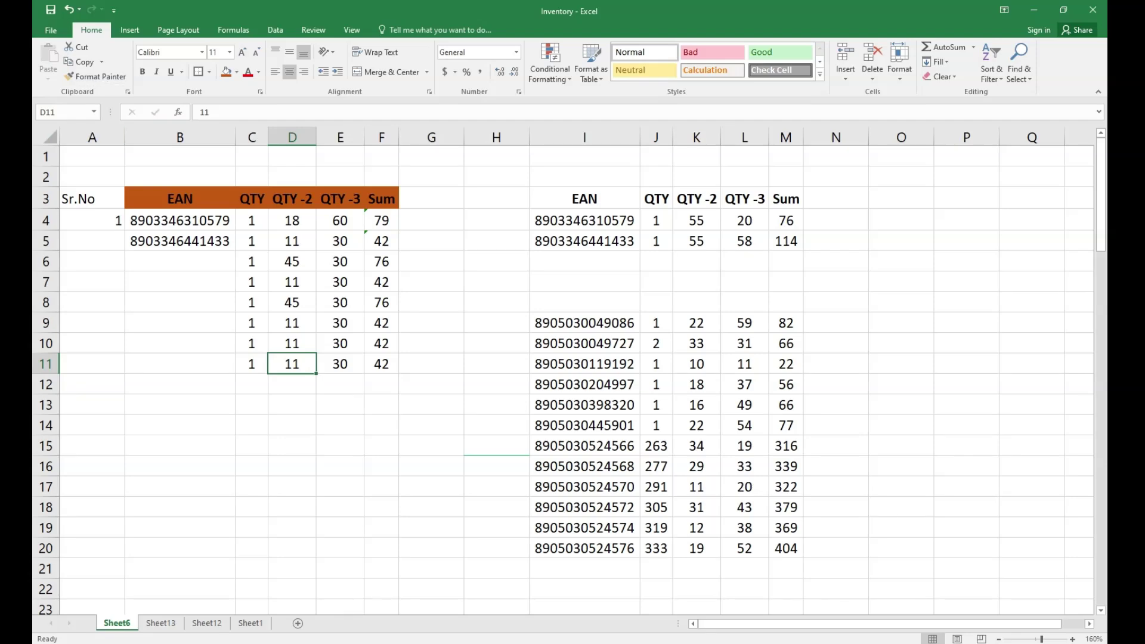
# Step: Select B9, open the Save As dialog for the Inventory workbook, and cancel it
pyautogui.click(180, 323)
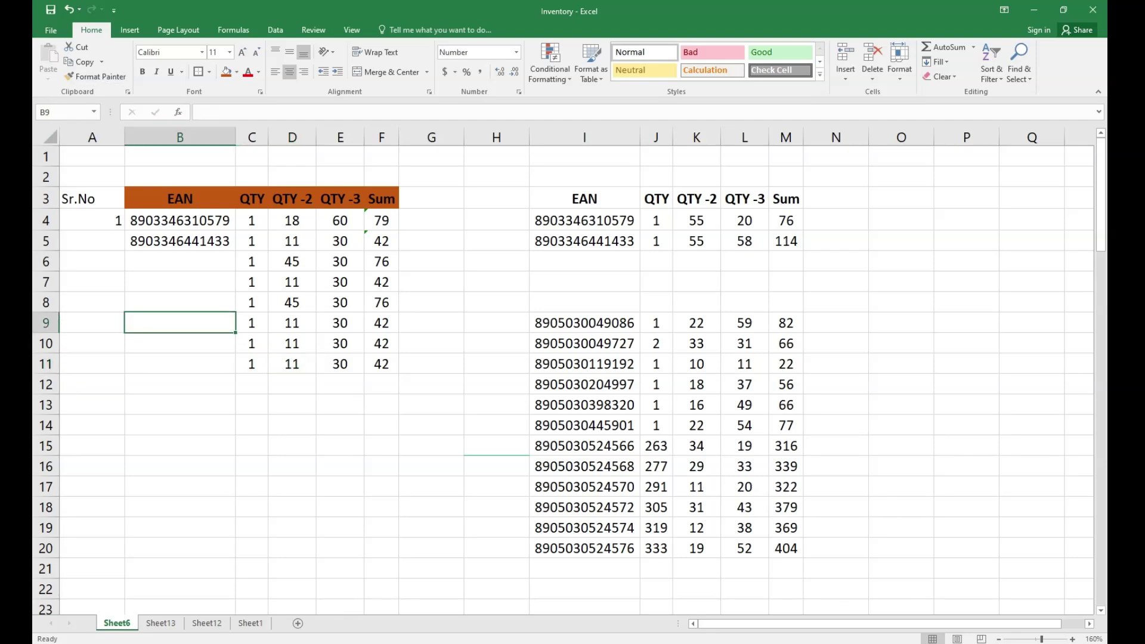
pyautogui.press('F12')
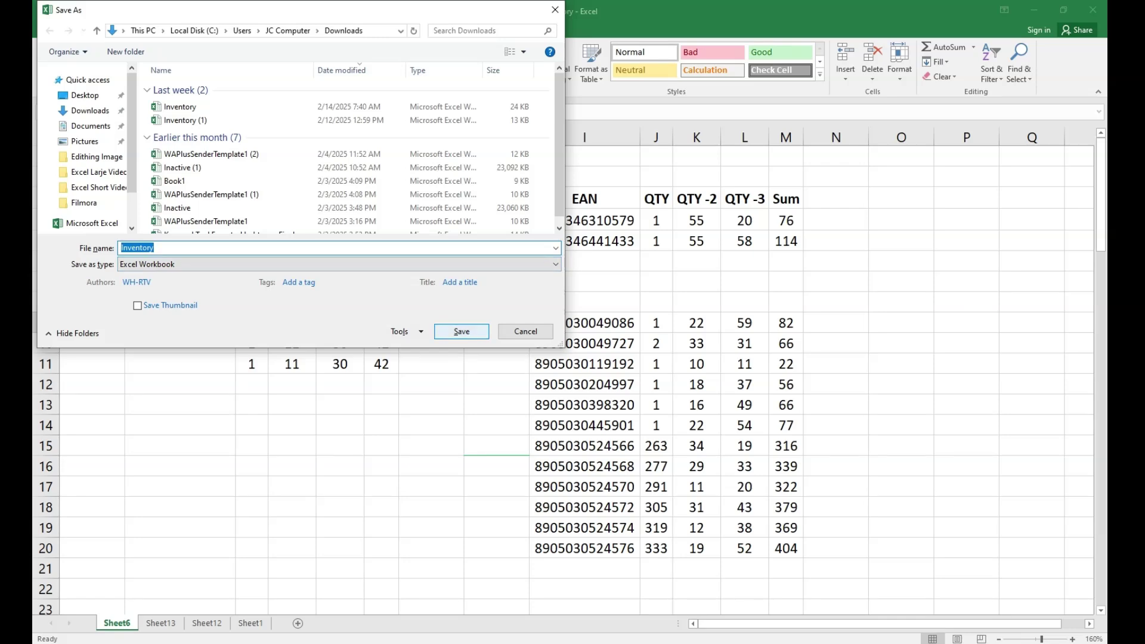
pyautogui.click(525, 332)
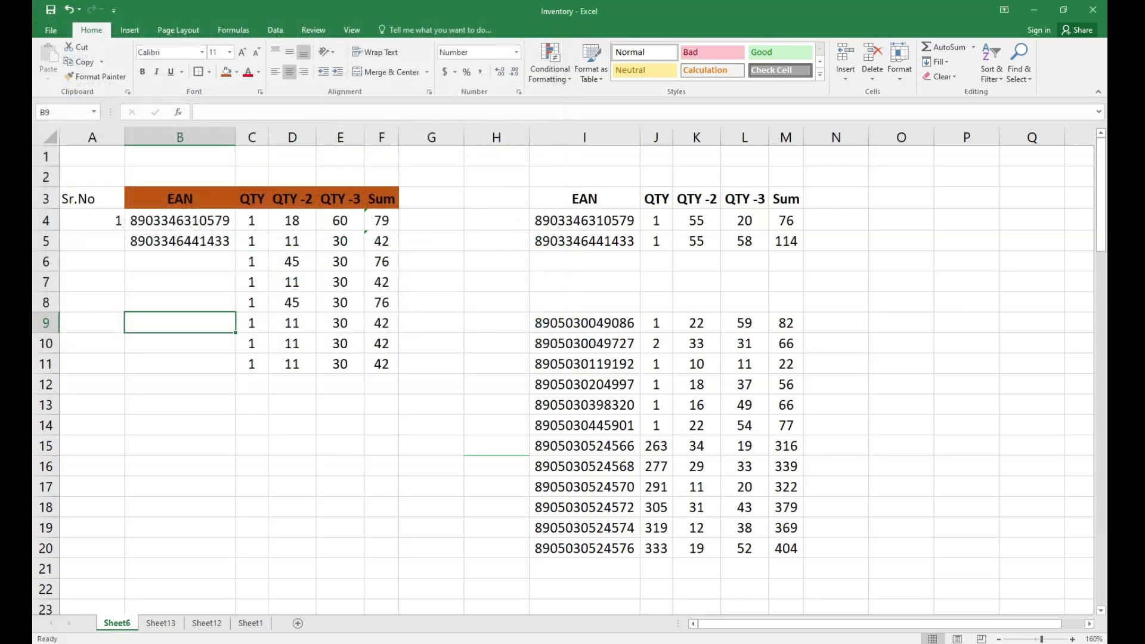
# Step: Select a distant cell below the tables, D34, and jump straight back to cell A1
pyautogui.click(179, 385)
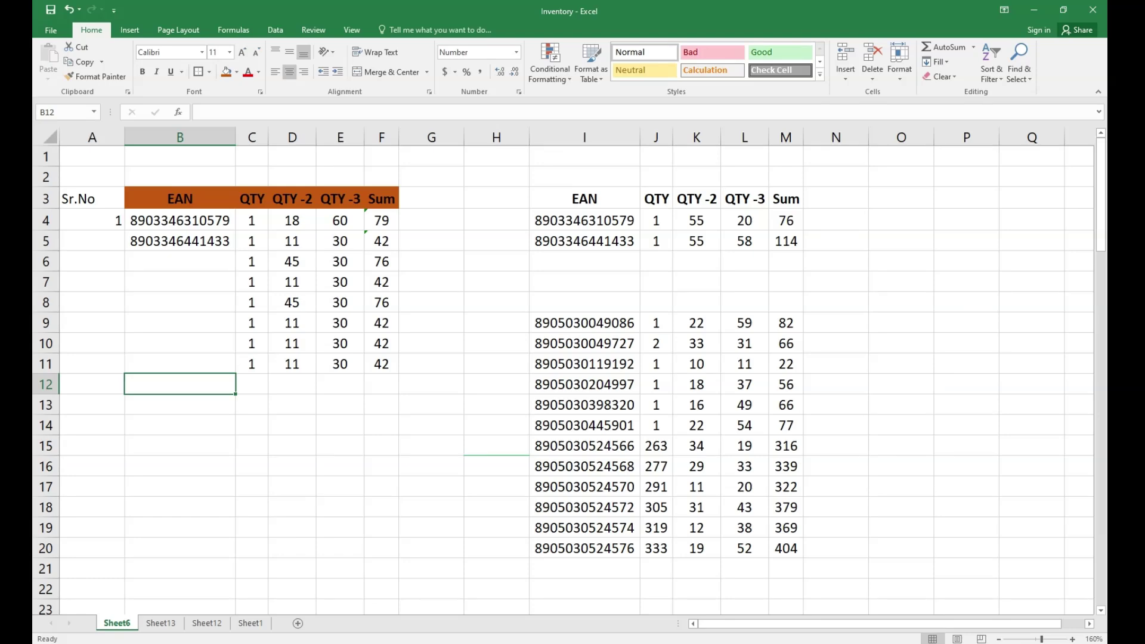
pyautogui.scroll(-4, 564, 380)
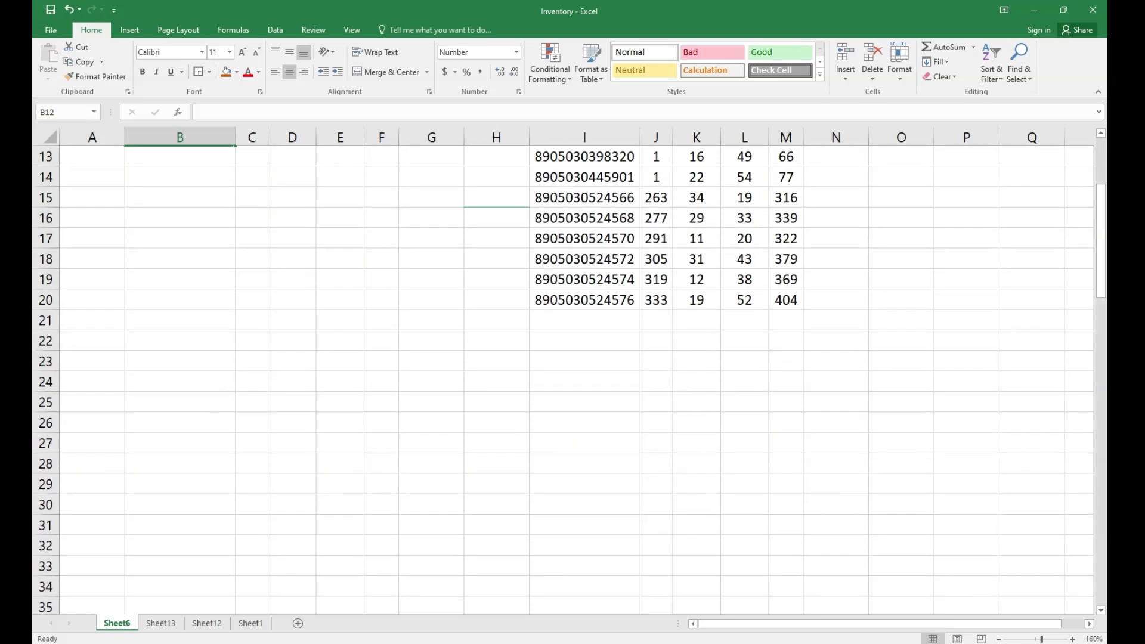
pyautogui.click(292, 585)
pyautogui.scroll(4, 563, 380)
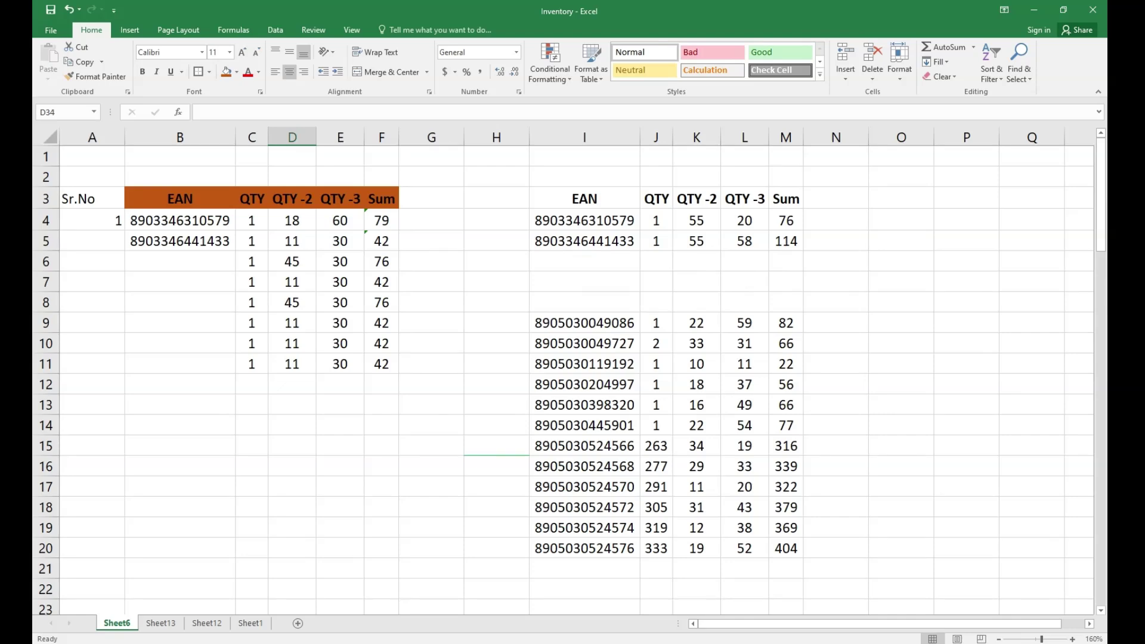
pyautogui.hotkey('ctrl', 'Home')
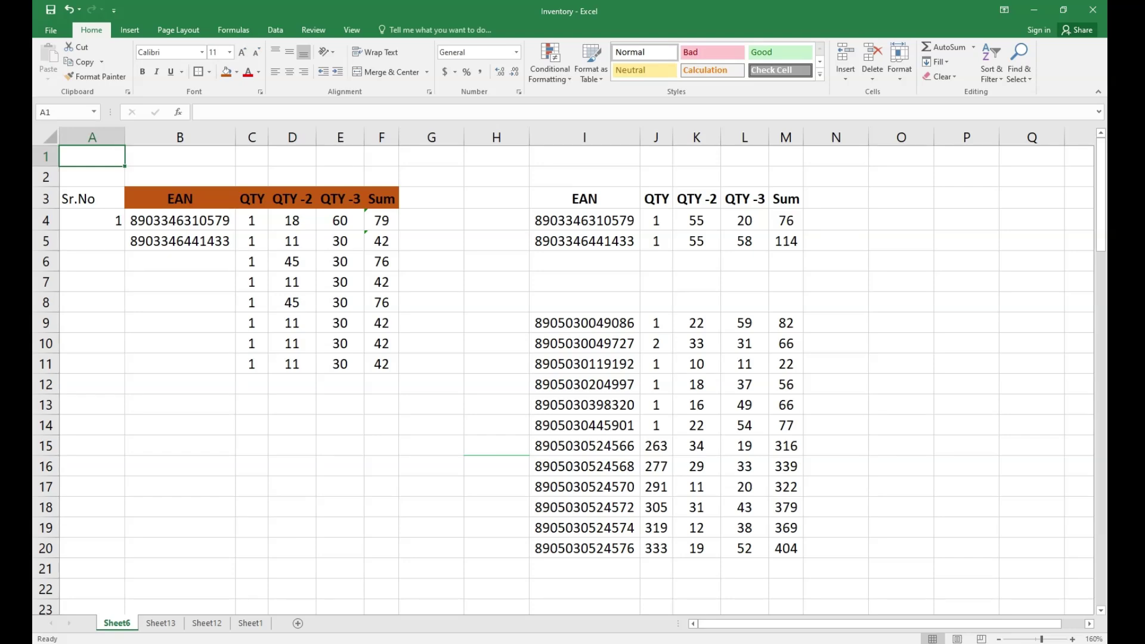
# Step: Jump from K9 to the first cell of its row, A9, and repeat the jump once
pyautogui.click(696, 322)
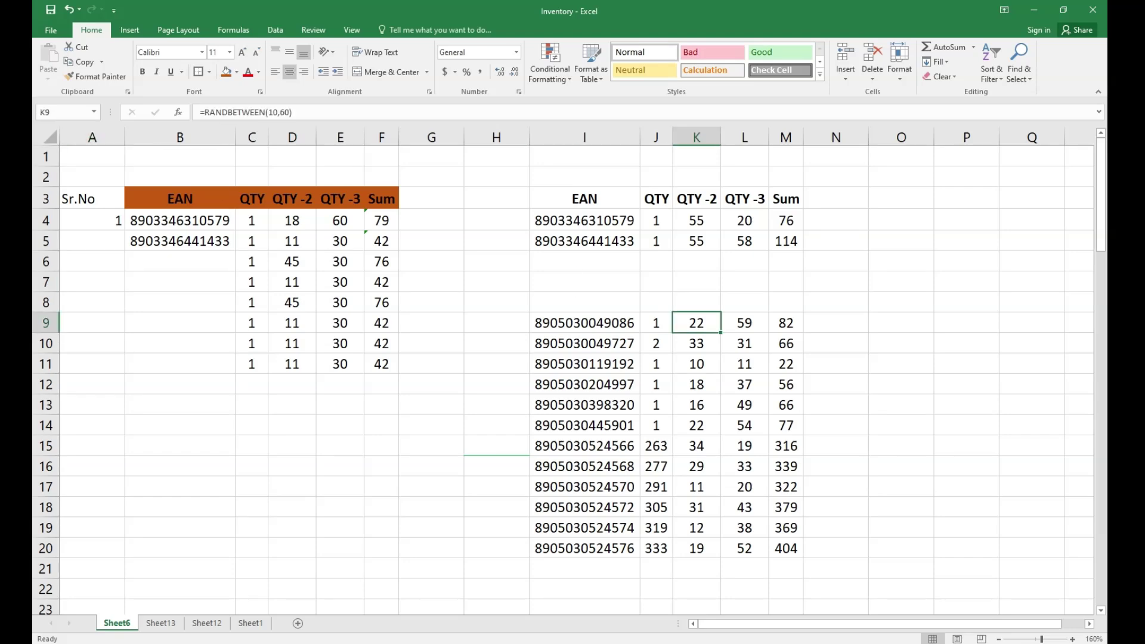
pyautogui.press('Home')
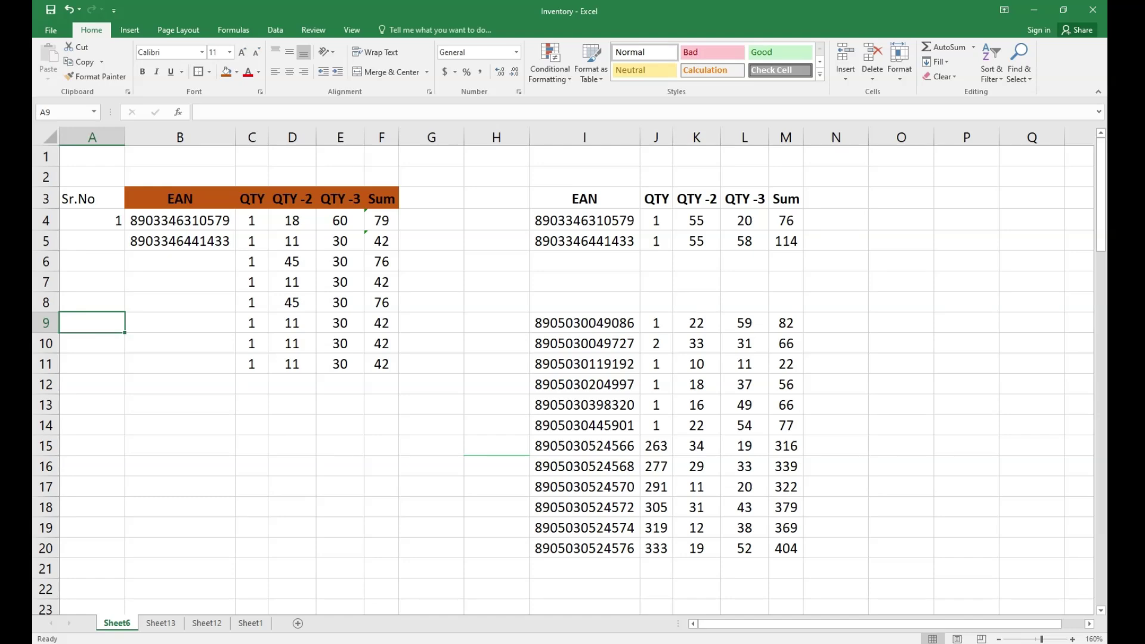
pyautogui.click(697, 323)
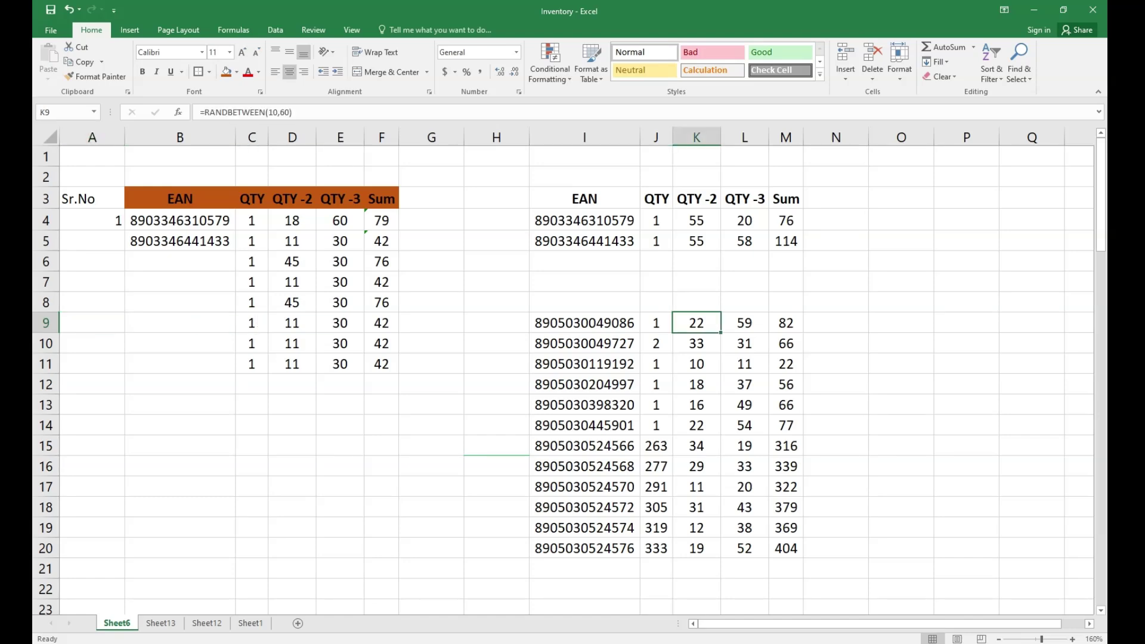
pyautogui.press('Home')
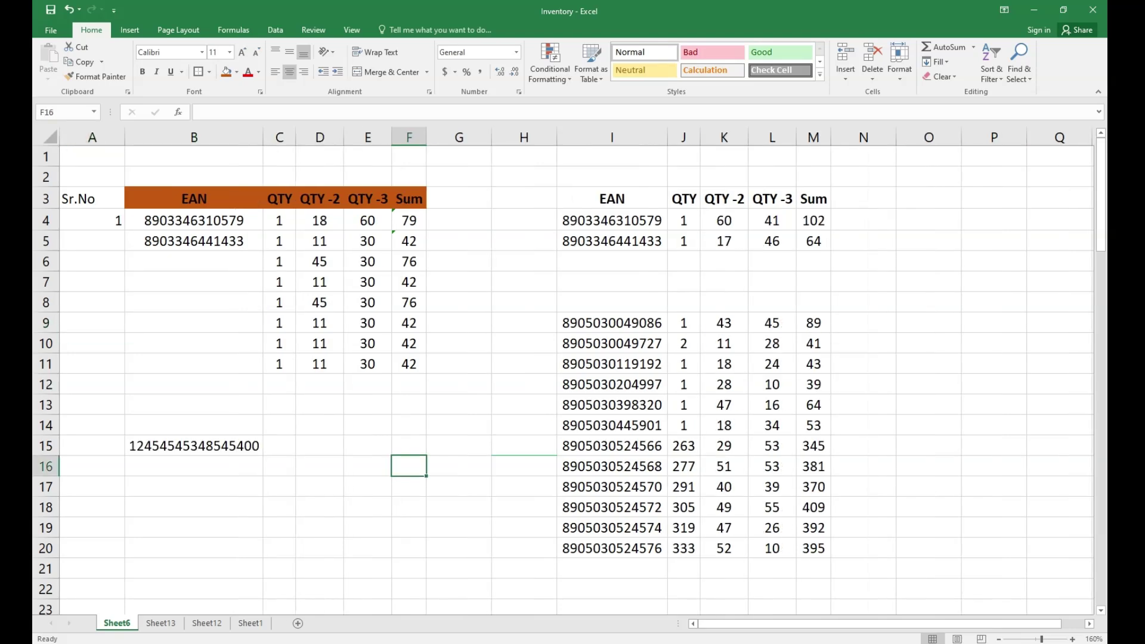
pyautogui.write('12')
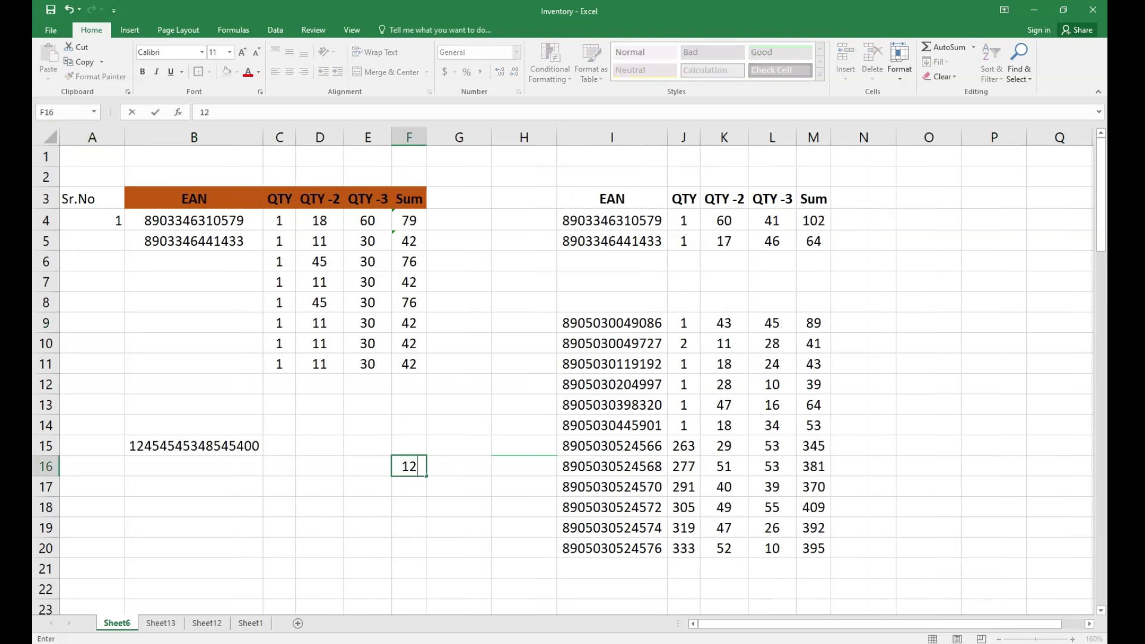
pyautogui.write('154548474878787963')
pyautogui.press('Return')
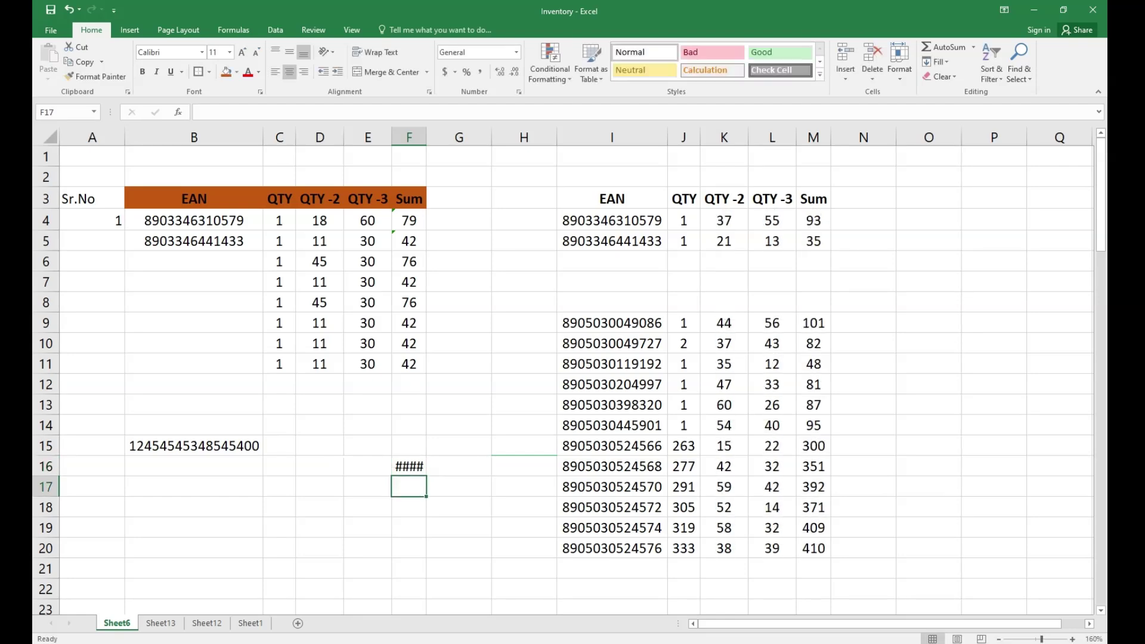
pyautogui.press('Up')
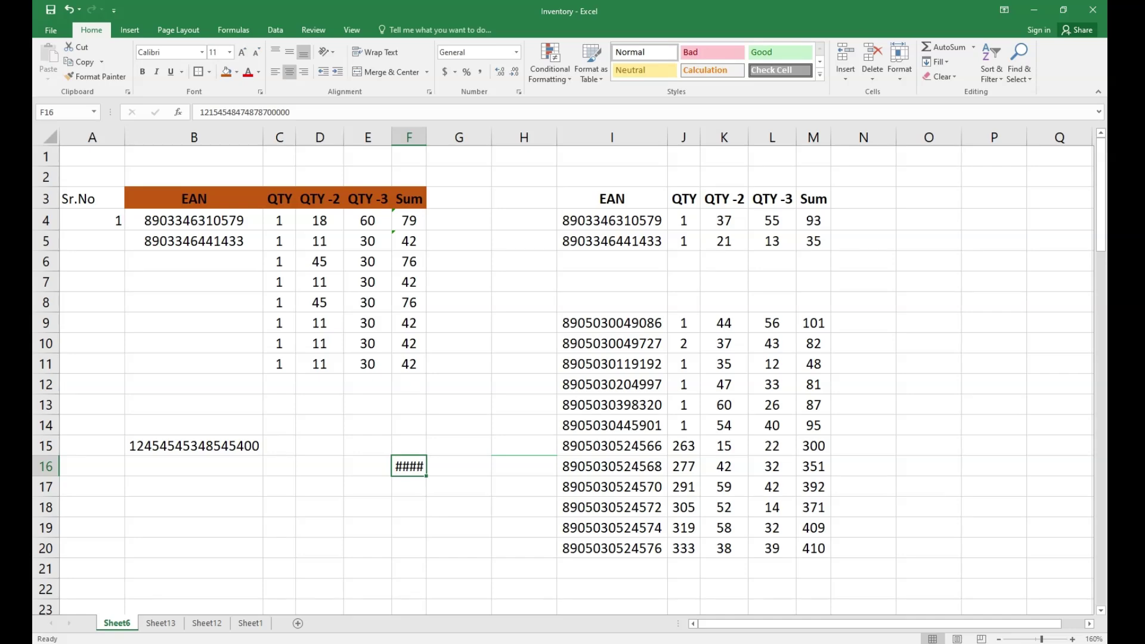
pyautogui.hotkey('alt', 'h')
pyautogui.press('o')
pyautogui.press('i')
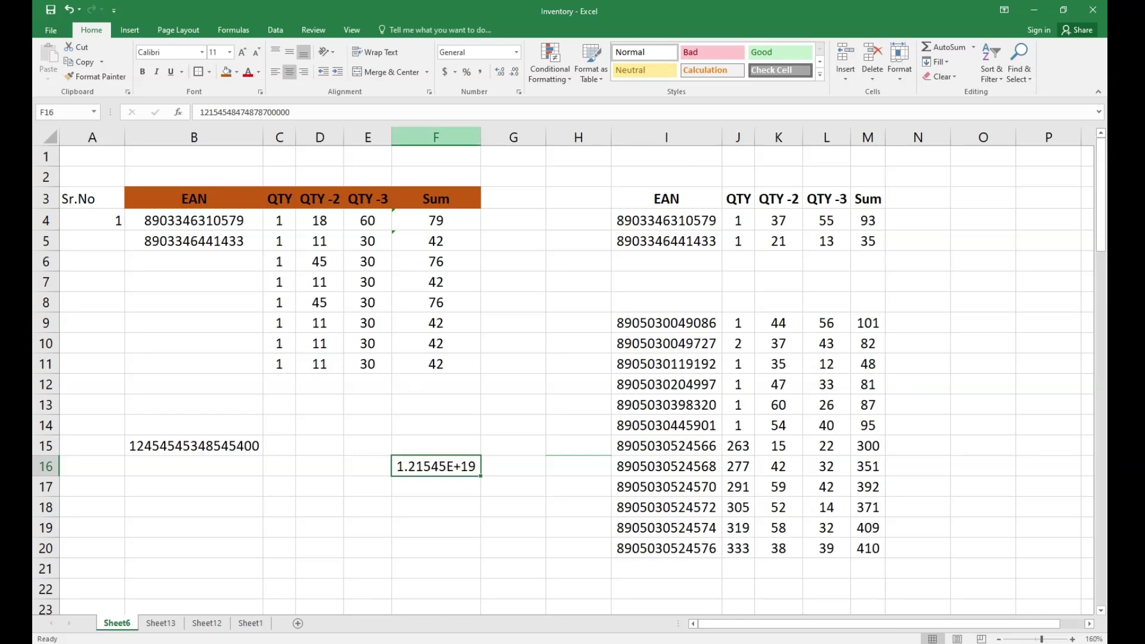
# Step: Format the whole of column F as Number with 0 decimal places
pyautogui.hotkey('ctrl', 'space')
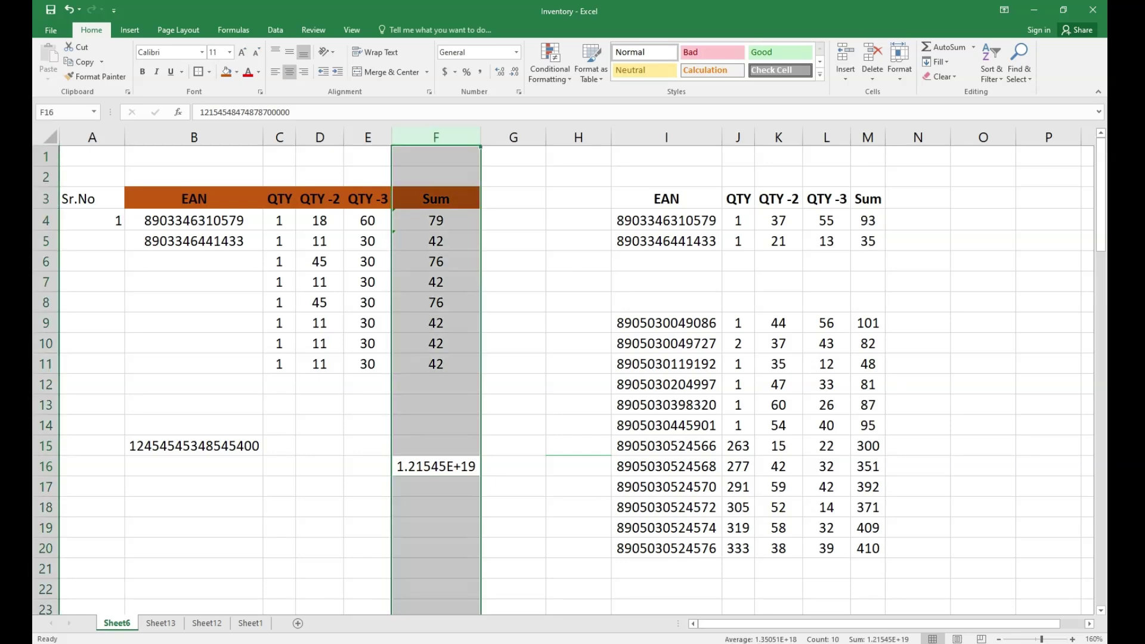
pyautogui.hotkey('ctrl', '1')
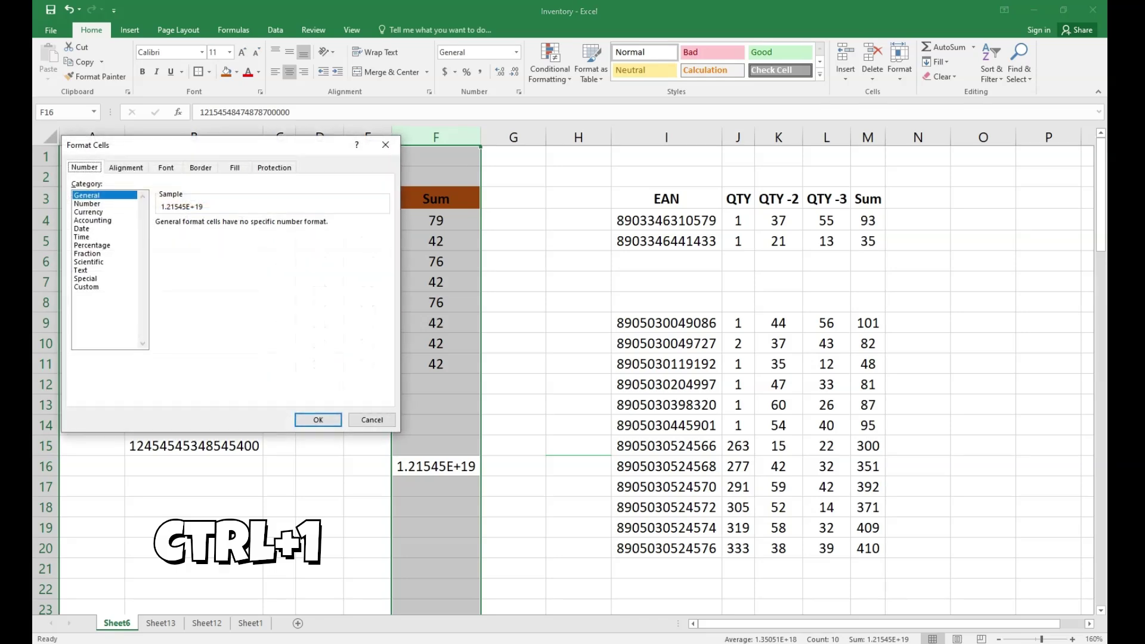
pyautogui.press('Tab')
pyautogui.press('Down')
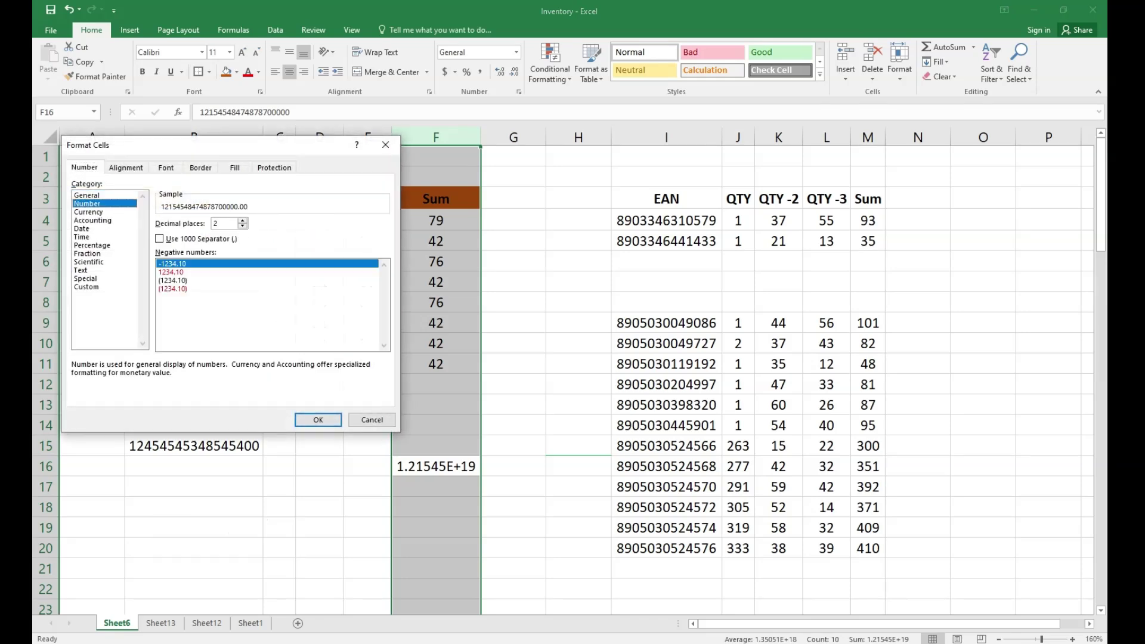
pyautogui.press('Tab')
pyautogui.write('0')
pyautogui.press('Return')
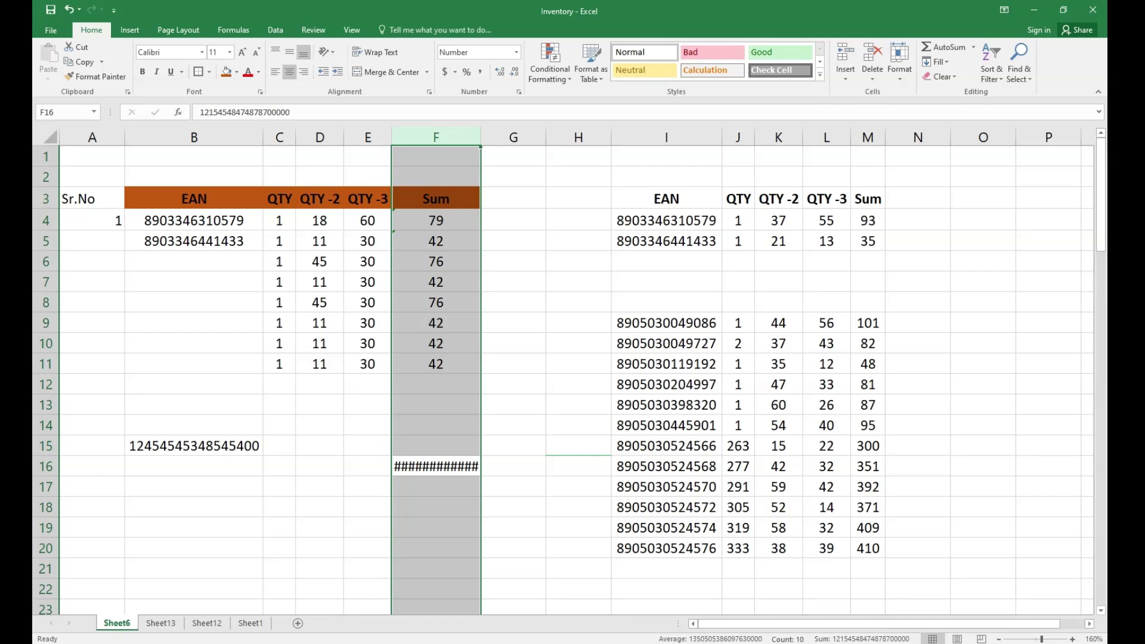
# Step: Autofit the selected column F so the full number in F16 fits
pyautogui.press('alt')
pyautogui.press('o')
pyautogui.press('a')
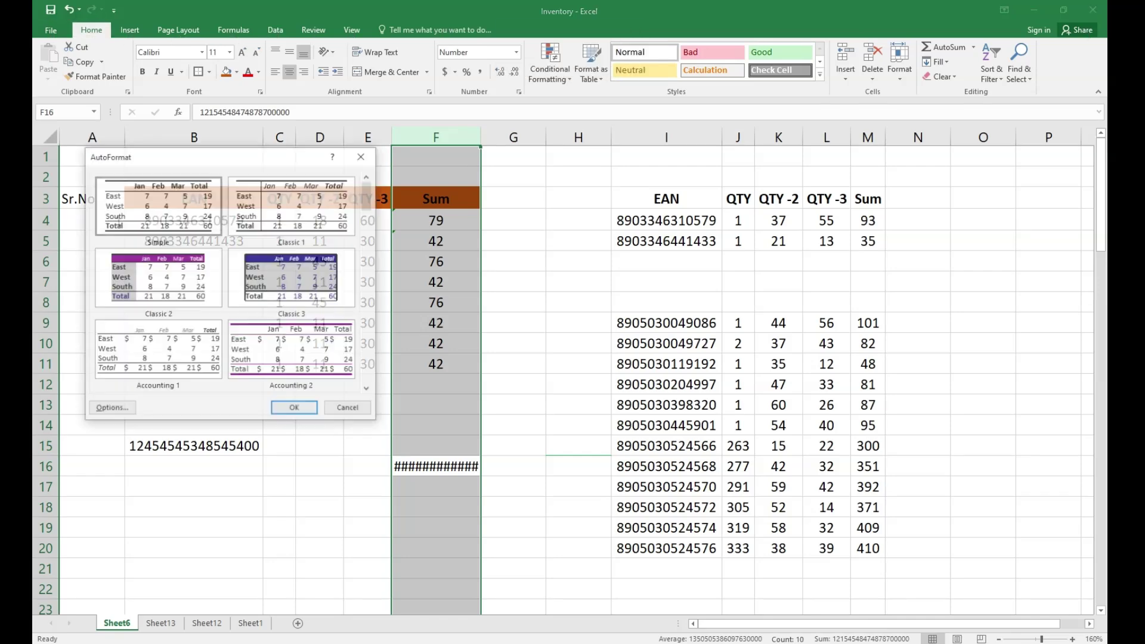
pyautogui.press('Escape')
pyautogui.hotkey('alt', 'o')
pyautogui.press('c')
pyautogui.press('a')
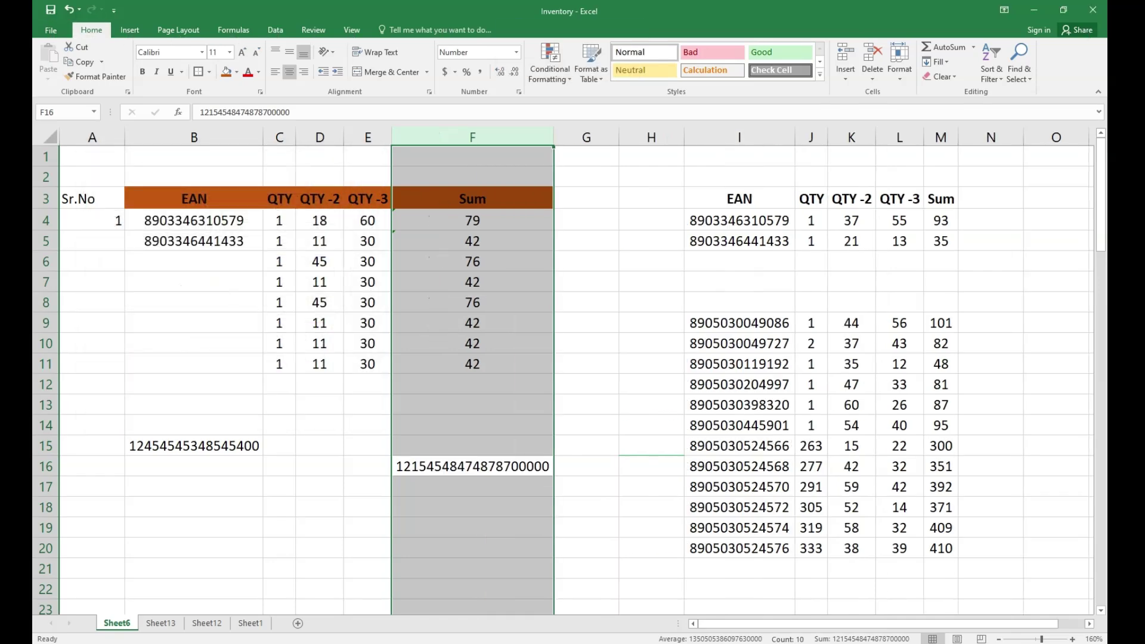
pyautogui.press('Down')
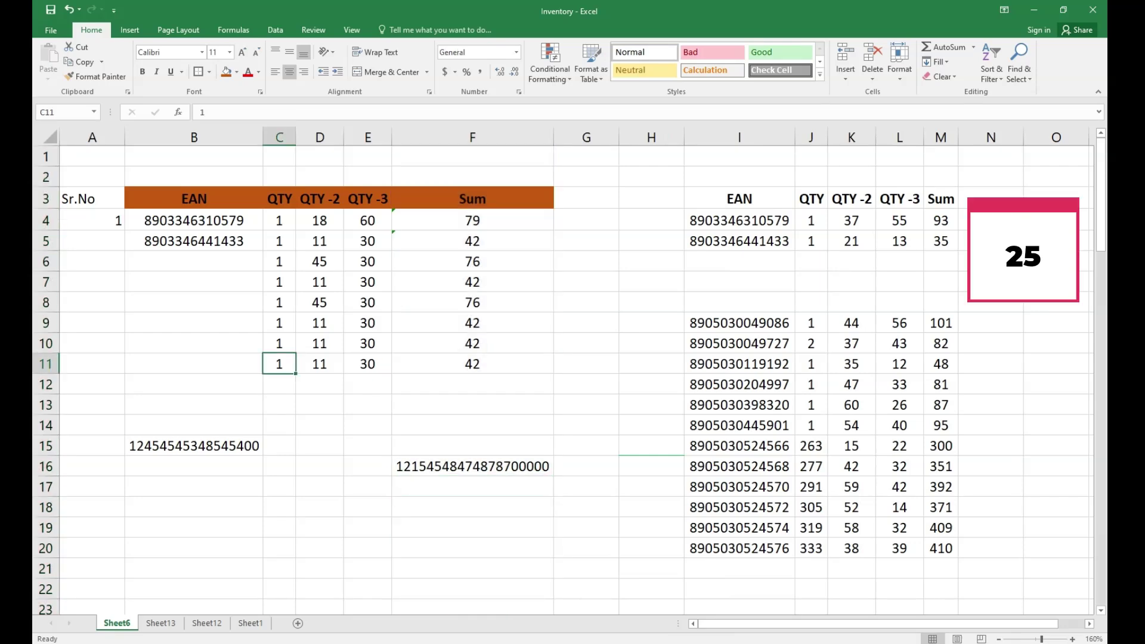
# Step: Enter 1 in cell B20 below the tables
pyautogui.scroll(-2, 572, 369)
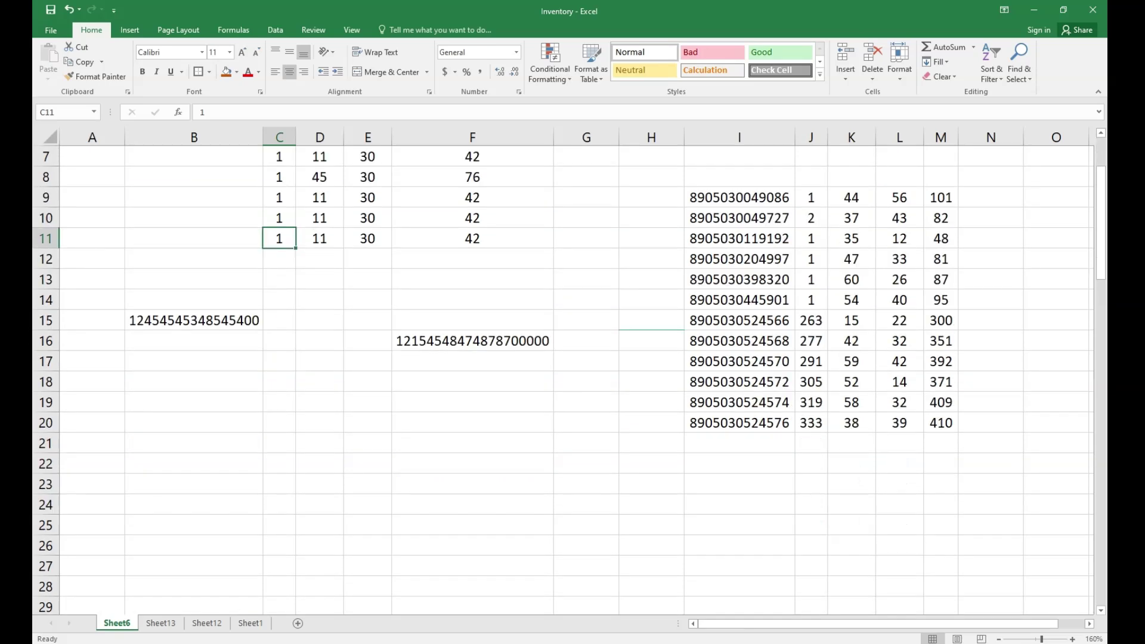
pyautogui.click(194, 423)
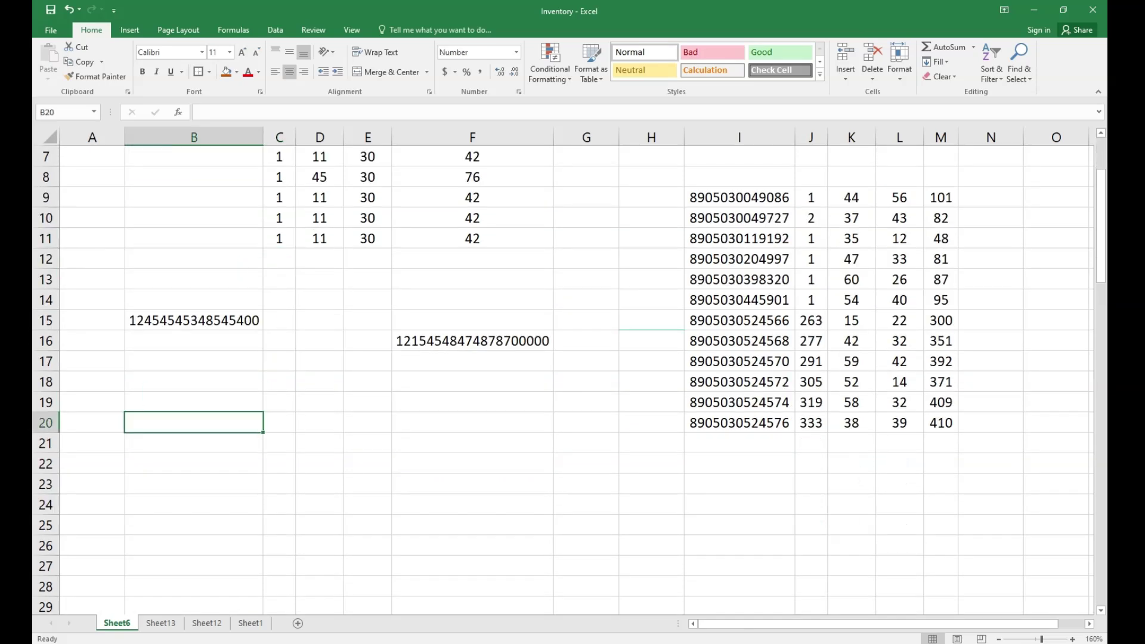
pyautogui.click(194, 504)
pyautogui.click(194, 423)
pyautogui.doubleClick(194, 422)
pyautogui.write('1')
pyautogui.press('Return')
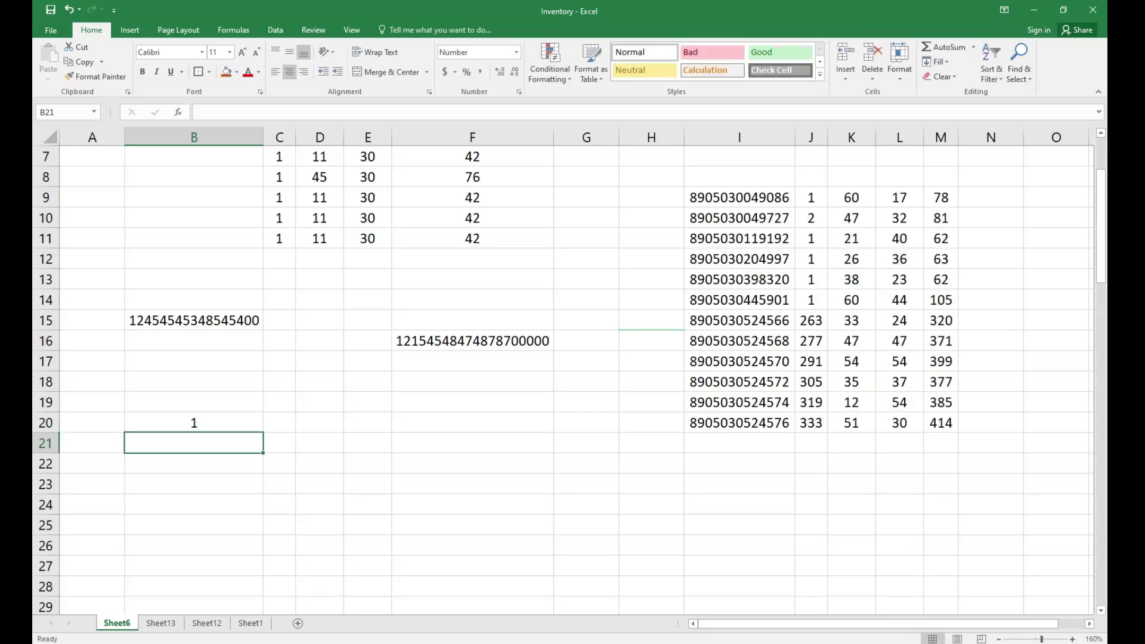
# Step: Fill the value 1 from B20 down into B21
pyautogui.click(194, 423)
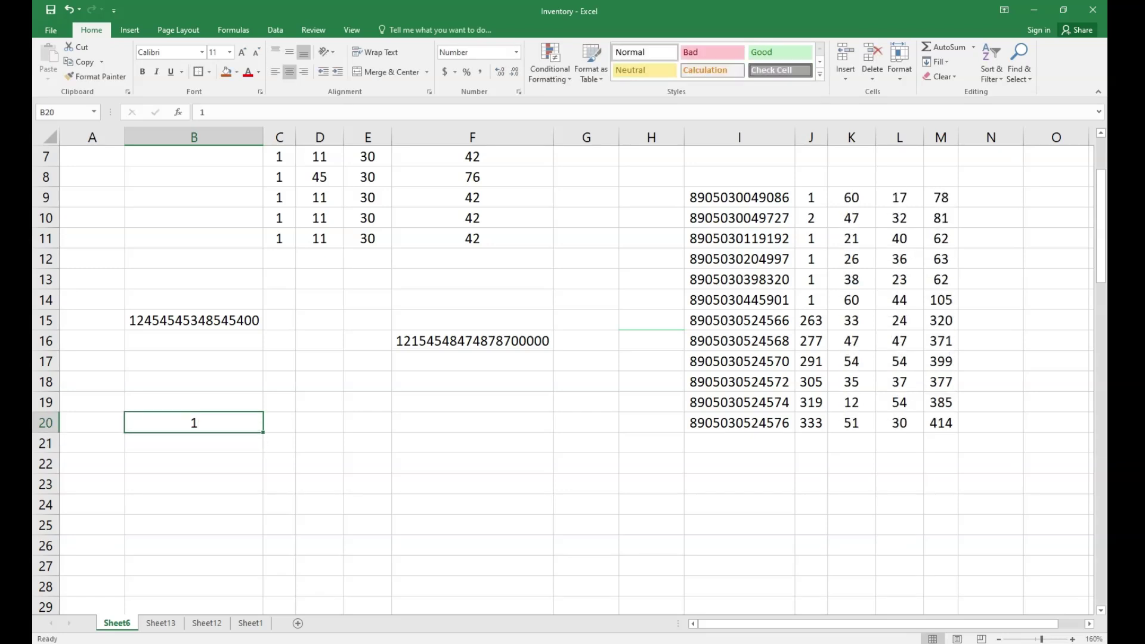
pyautogui.moveTo(194, 443); pyautogui.dragTo(590, 587)
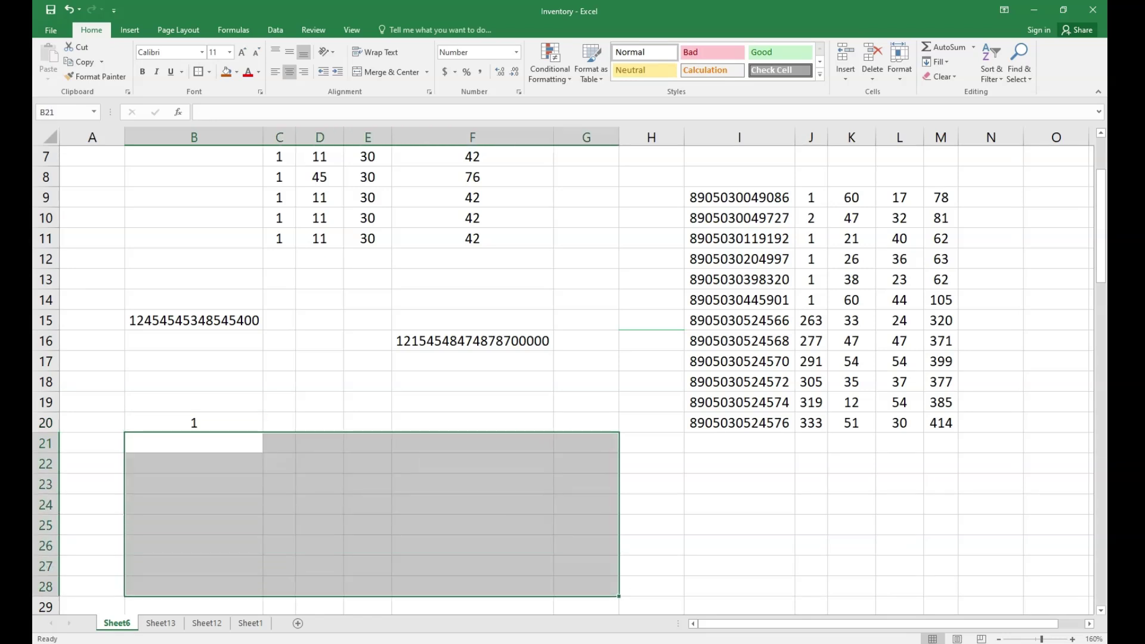
pyautogui.click(194, 443)
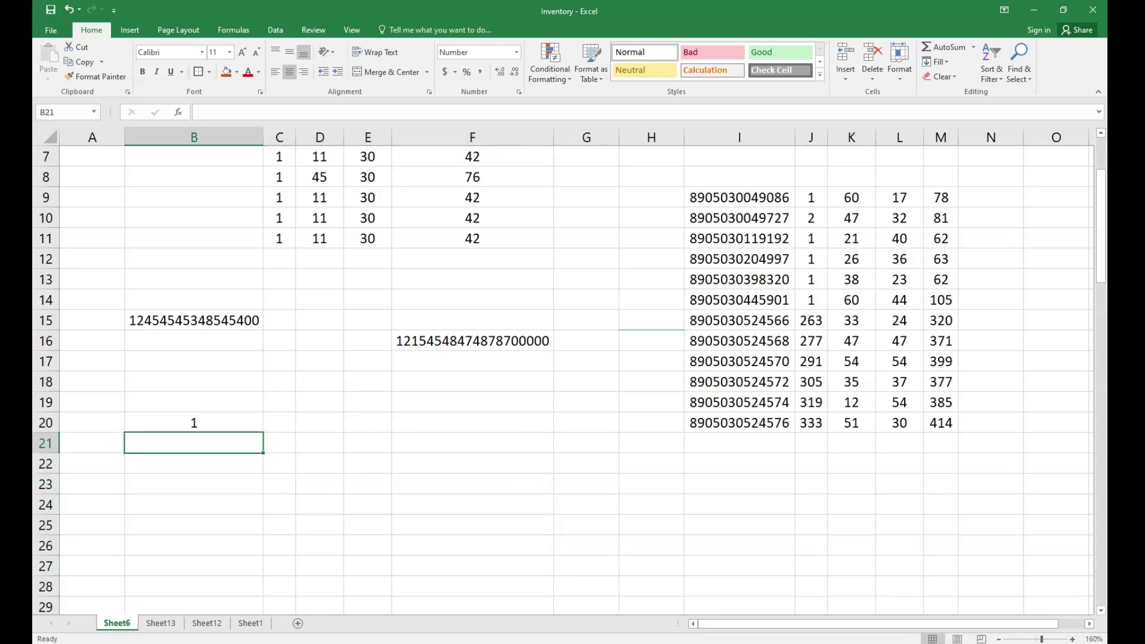
pyautogui.hotkey('ctrl', 'd')
# Step: Copy the value 1 from B21 across the row into B21:G21
pyautogui.hotkey('ctrl', 'c')
pyautogui.hotkey('shift', 'Right')
pyautogui.hotkey('shift', 'Right')
pyautogui.hotkey('shift', 'Right')
pyautogui.hotkey('shift', 'Right')
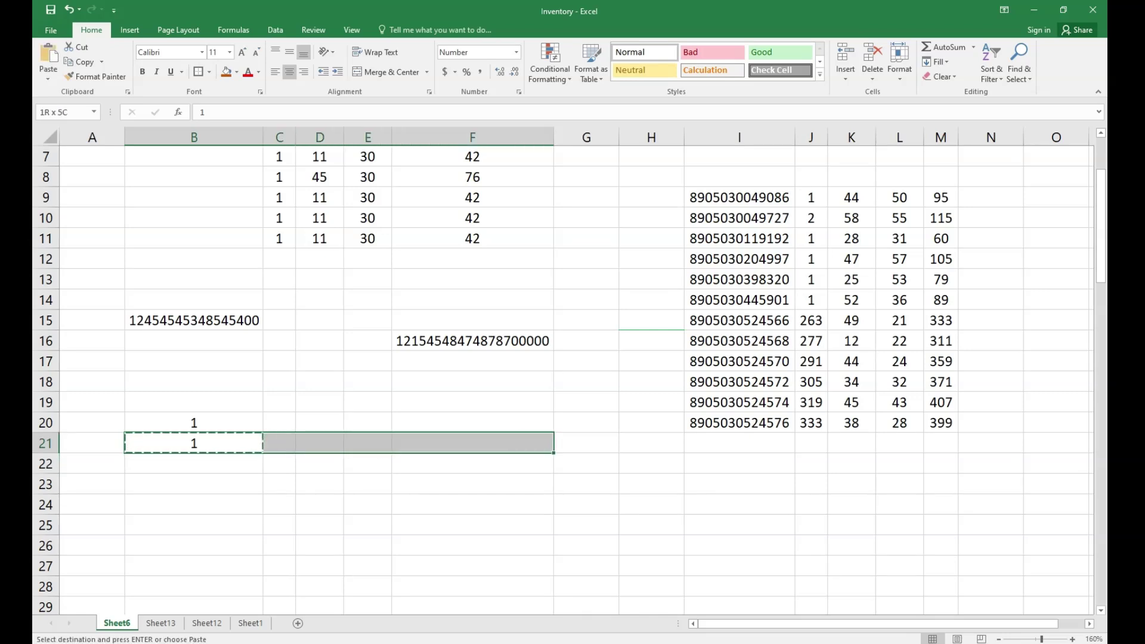
pyautogui.hotkey('shift', 'Right')
pyautogui.hotkey('shift', 'Right')
pyautogui.hotkey('shift', 'Left')
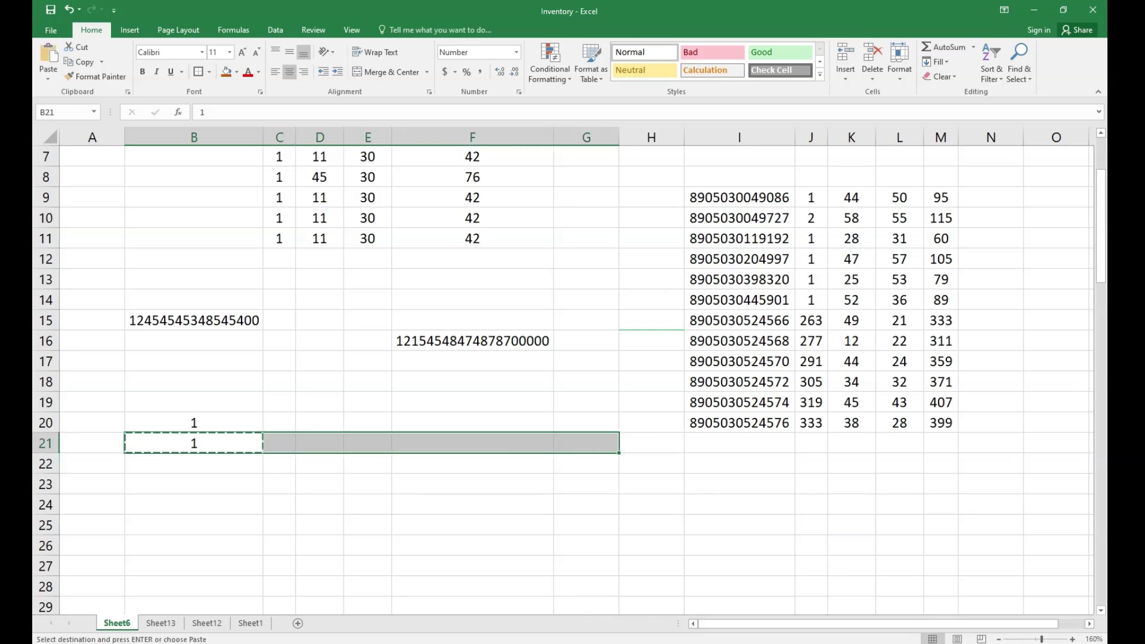
pyautogui.press('Return')
# Step: Try filling the row of 1s in B21:G21 down through row 28, and undo the fill
pyautogui.hotkey('shift', 'Down')
pyautogui.hotkey('shift', 'Down')
pyautogui.hotkey('shift', 'Down')
pyautogui.hotkey('shift', 'Down')
pyautogui.hotkey('shift', 'Down')
pyautogui.hotkey('shift', 'Down')
pyautogui.hotkey('shift', 'Down')
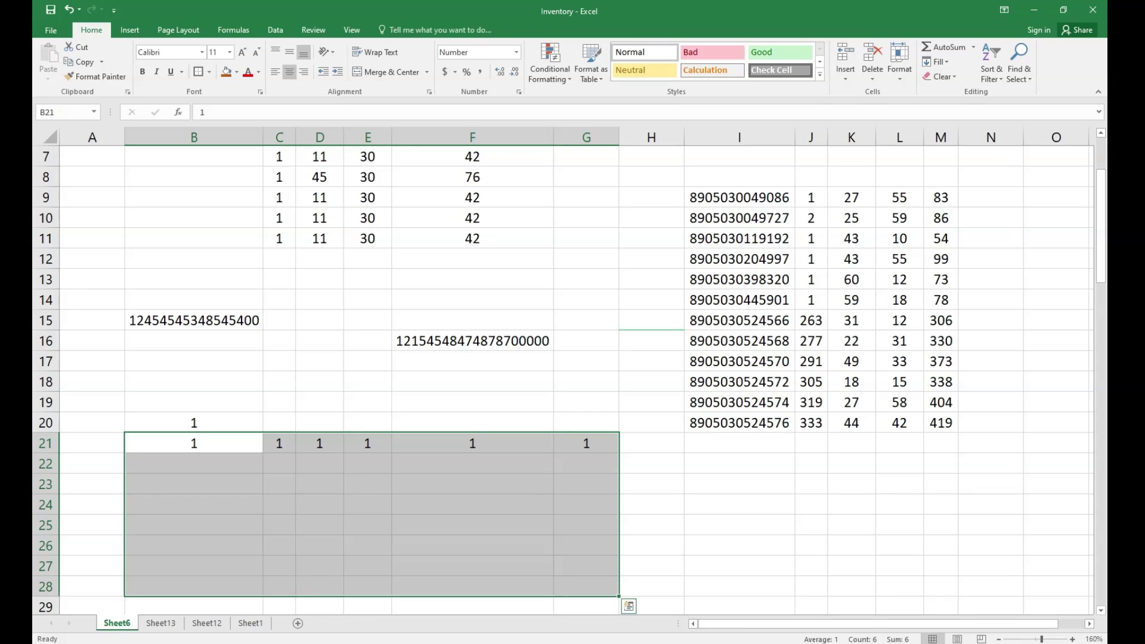
pyautogui.hotkey('ctrl', 'd')
pyautogui.hotkey('ctrl', 'z')
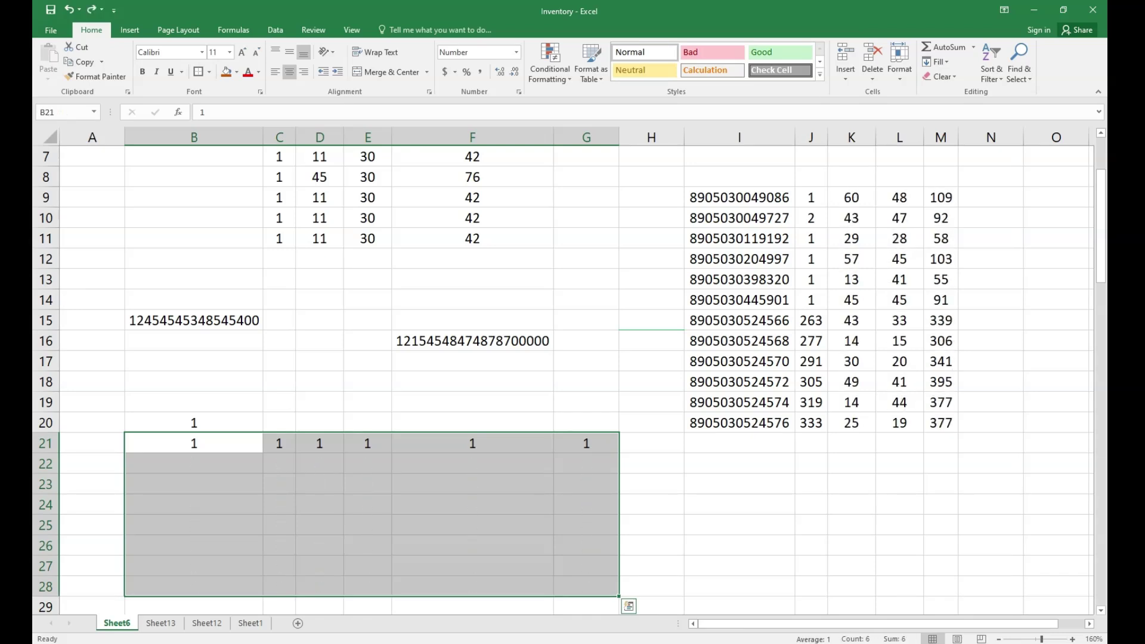
# Step: Enter 1 in every cell of the range B21:G26 at once
pyautogui.press('Right')
pyautogui.press('Left')
pyautogui.hotkey('ctrl', 'shift', 'Right')
pyautogui.press('Down')
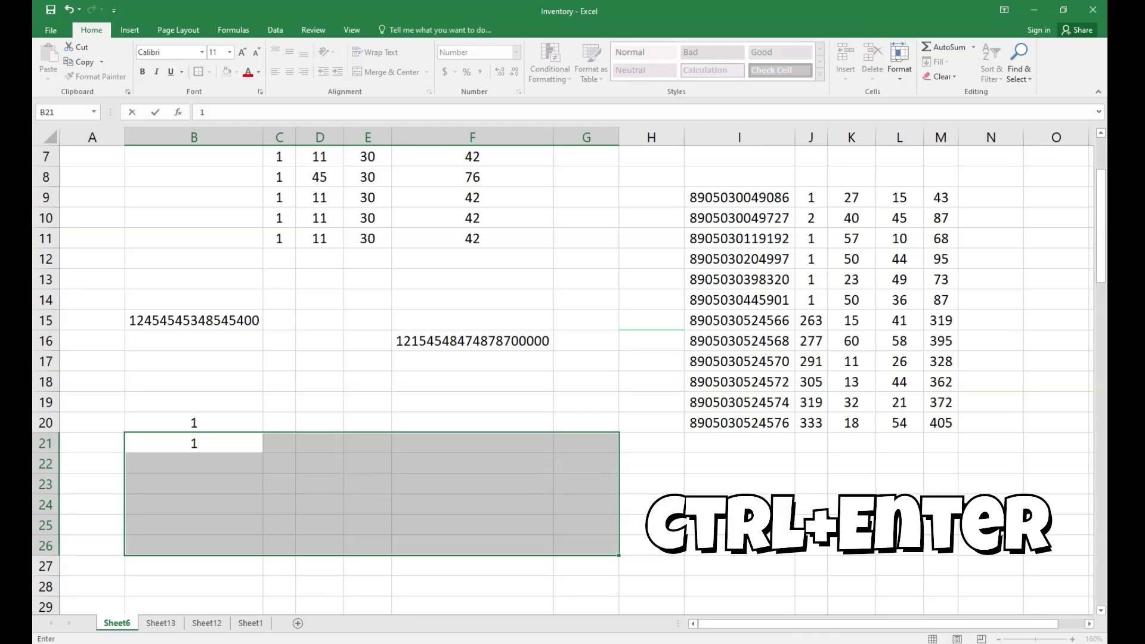
pyautogui.hotkey('ctrl', 'Return')
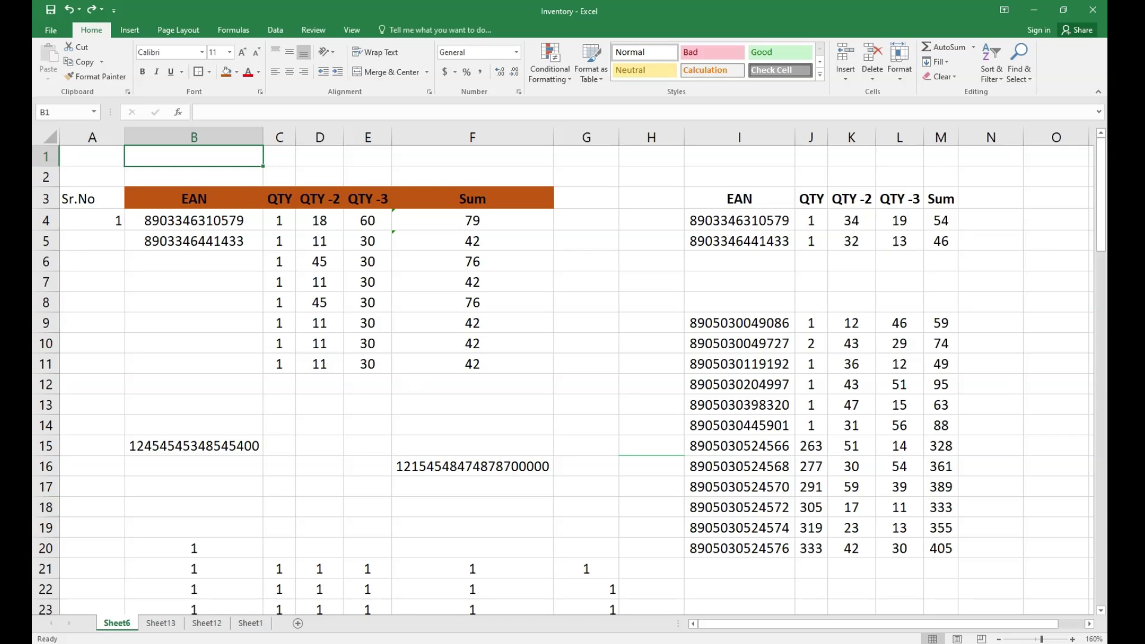
# Step: Delete only the contents of the table range A3:F12, and undo the deletion
pyautogui.moveTo(89, 199); pyautogui.dragTo(472, 385)
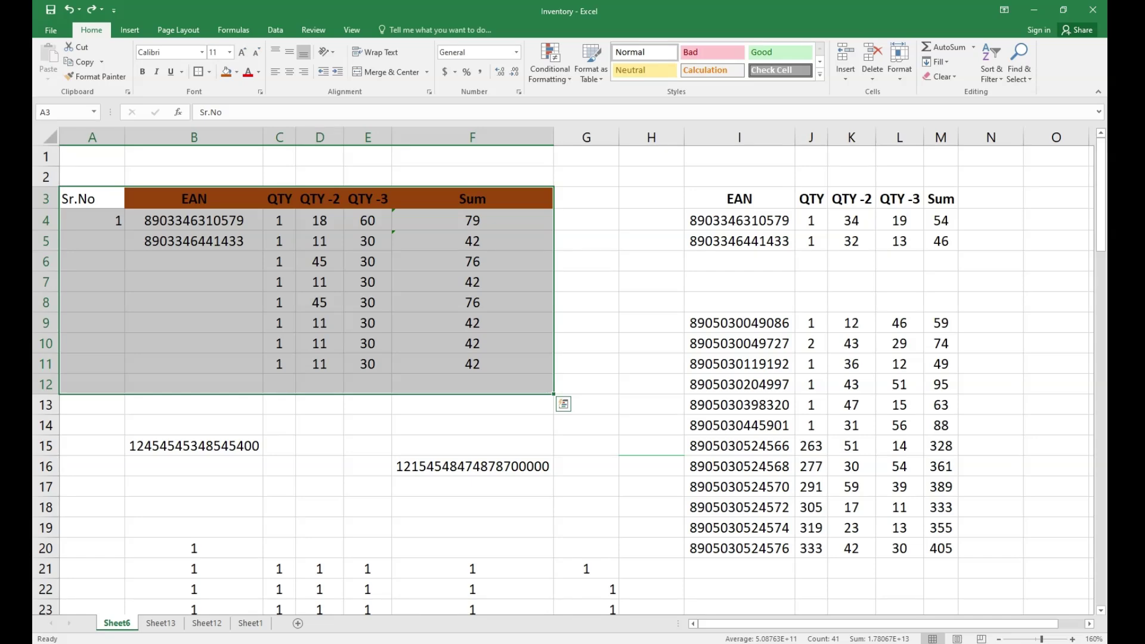
pyautogui.press('Delete')
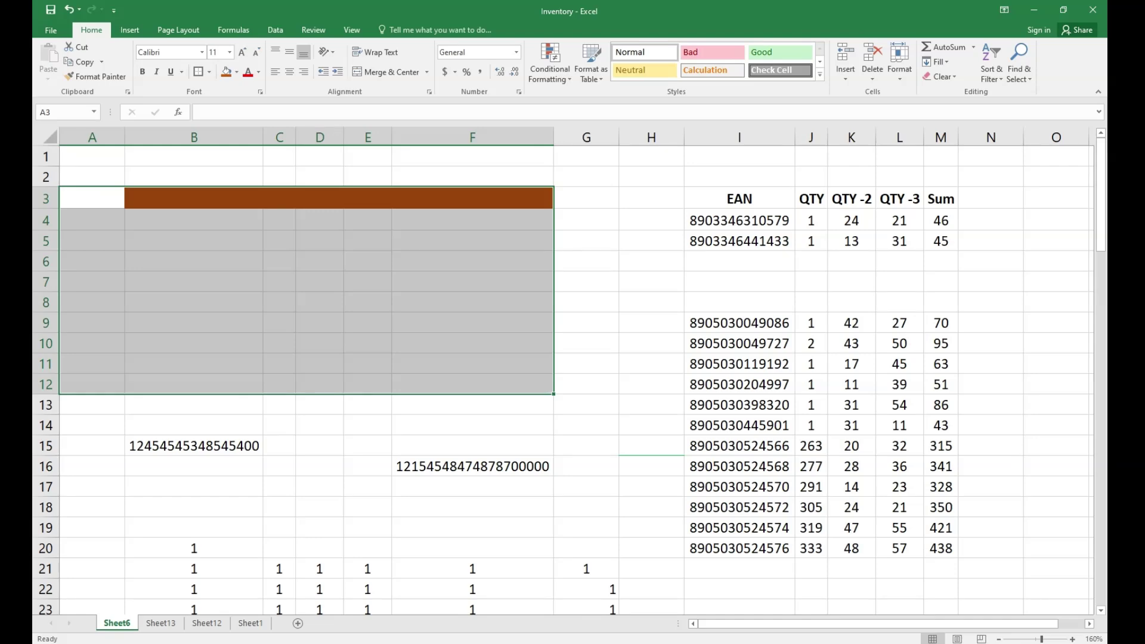
pyautogui.hotkey('ctrl', 'z')
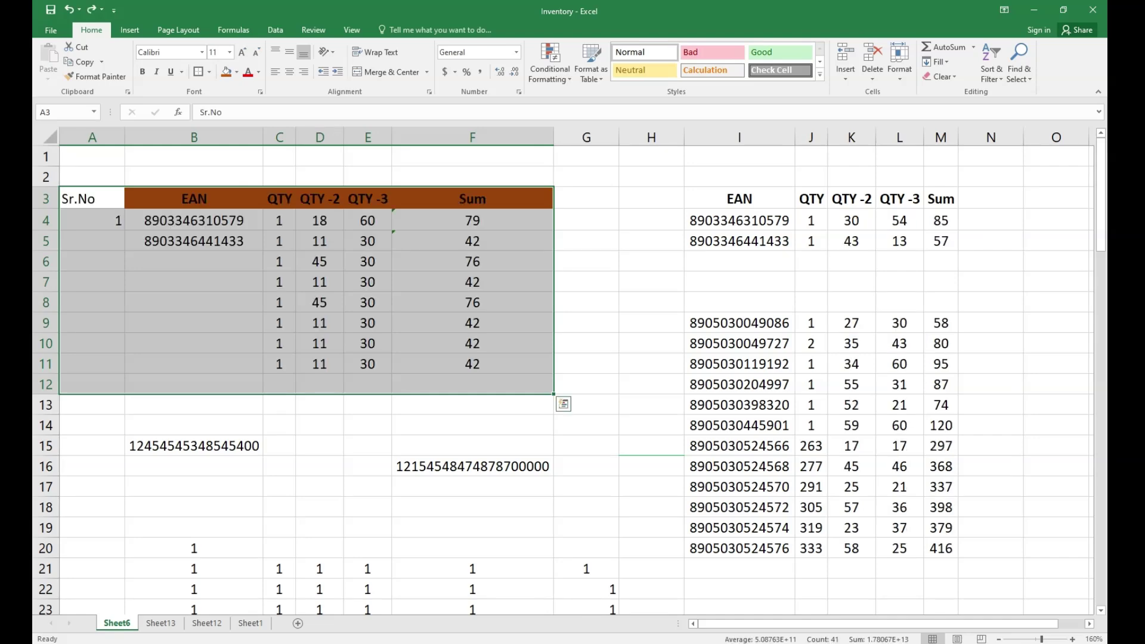
# Step: Clear everything, both contents and formatting, from the table range A3:F12
pyautogui.press('alt')
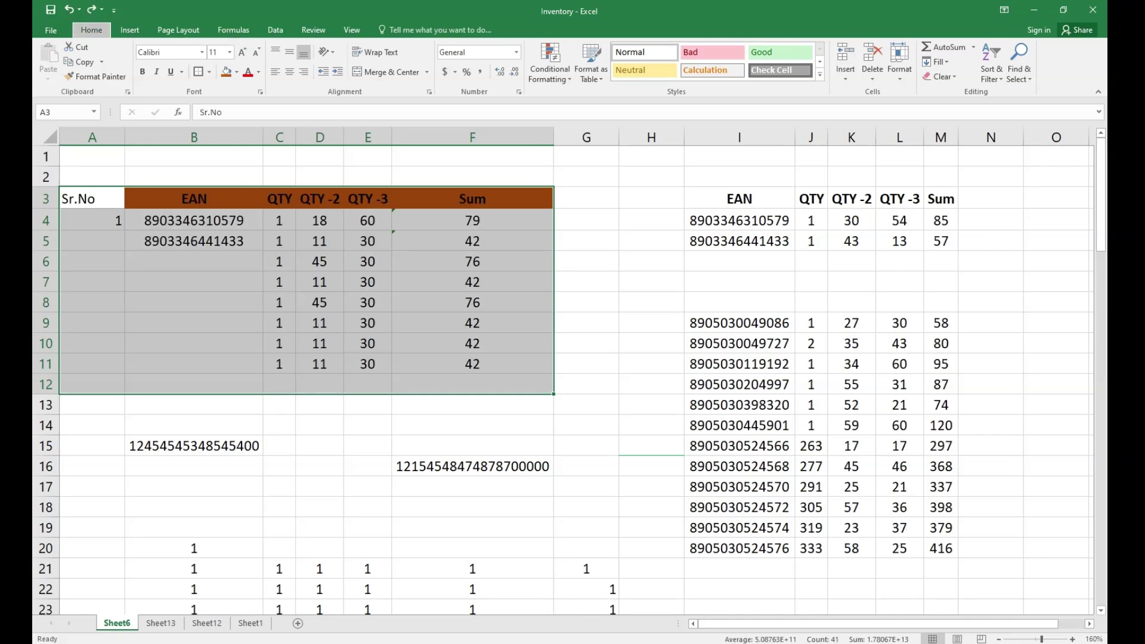
pyautogui.press('h')
pyautogui.press('e')
pyautogui.press('a')
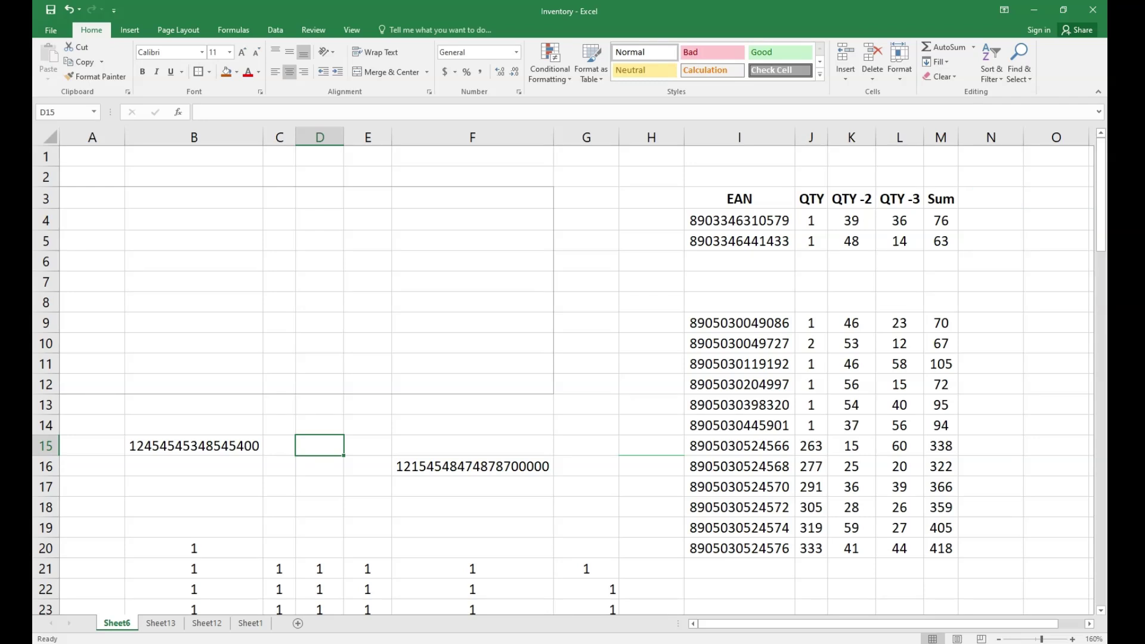
# Step: Check the sheet's print preview without a print area set, and return to the worksheet
pyautogui.click(739, 385)
pyautogui.moveTo(739, 200); pyautogui.dragTo(941, 549)
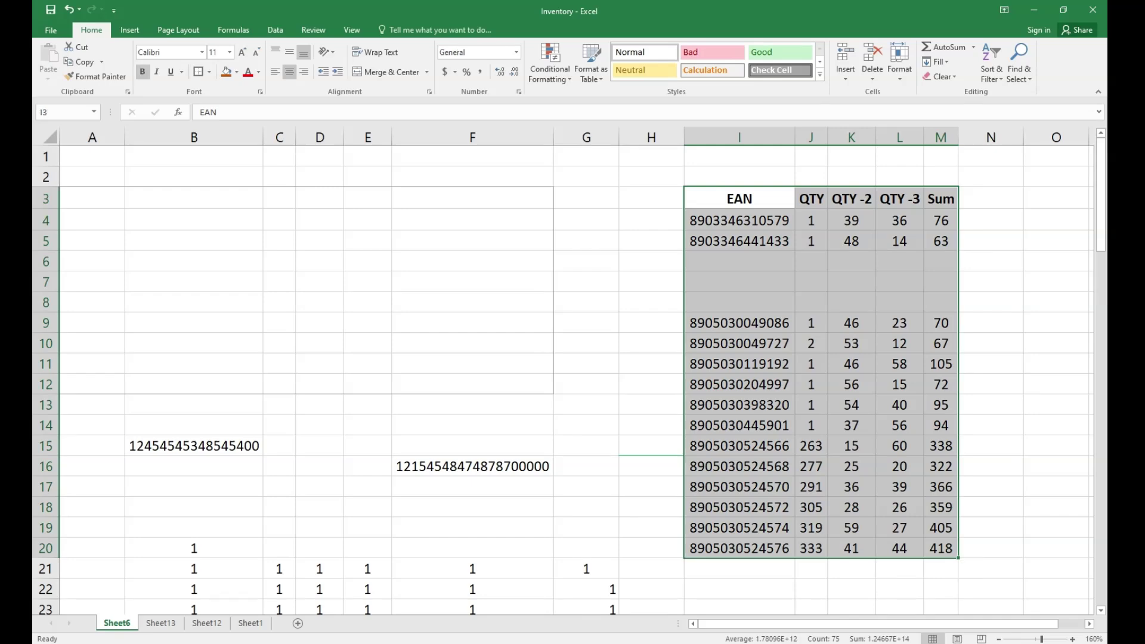
pyautogui.click(279, 425)
pyautogui.hotkey('ctrl', 'p')
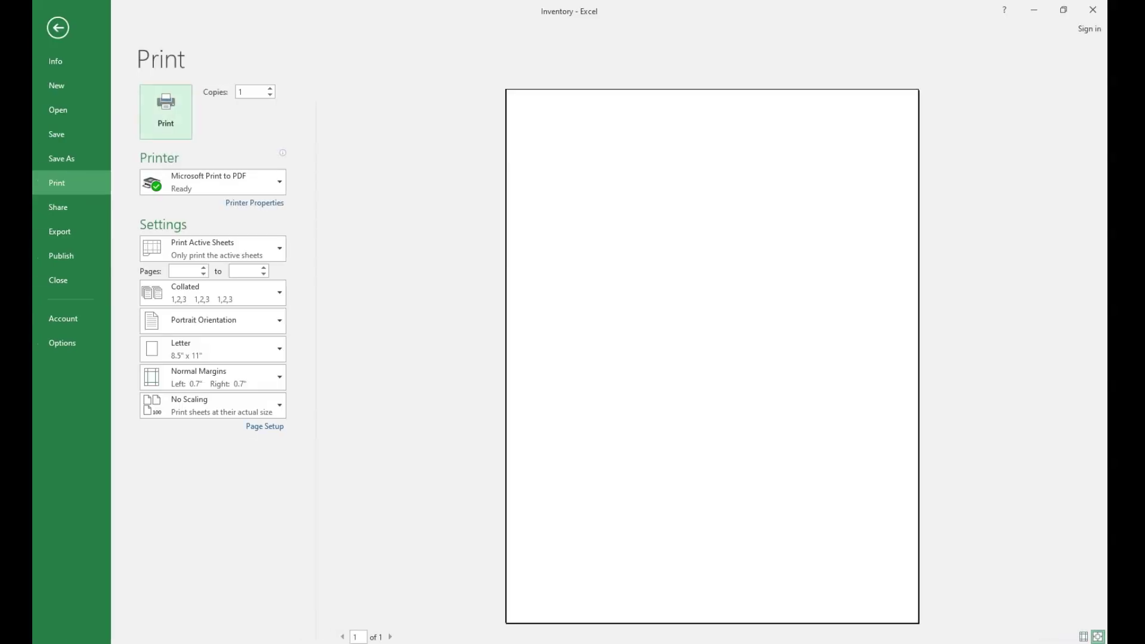
pyautogui.press('Escape')
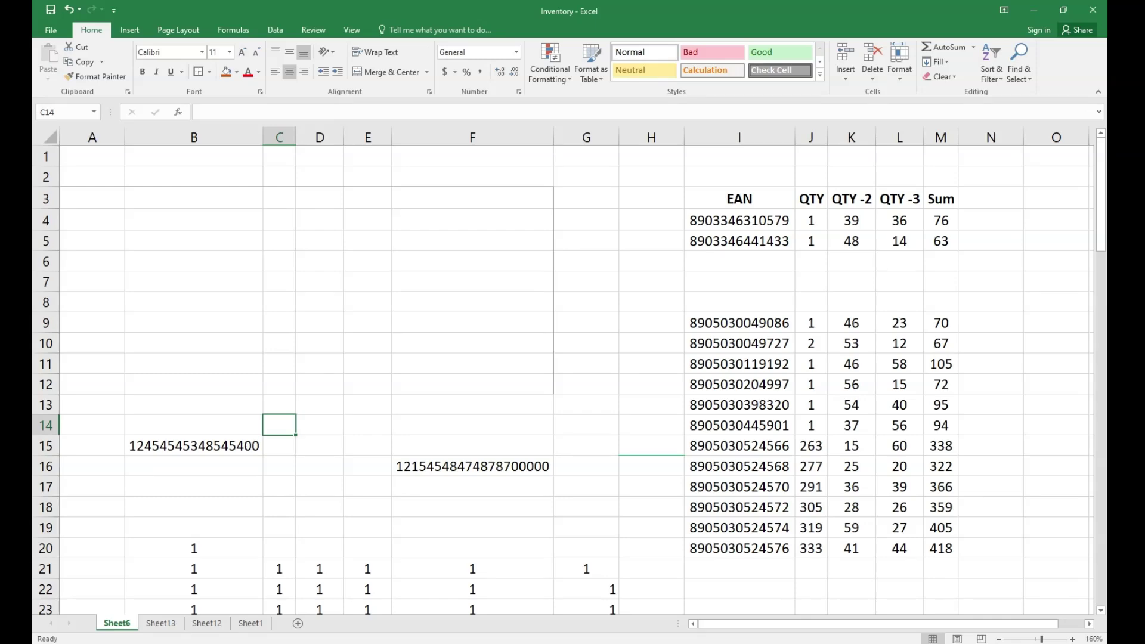
# Step: Set the EAN table range I3:M20 as the print area
pyautogui.moveTo(740, 198); pyautogui.dragTo(941, 548)
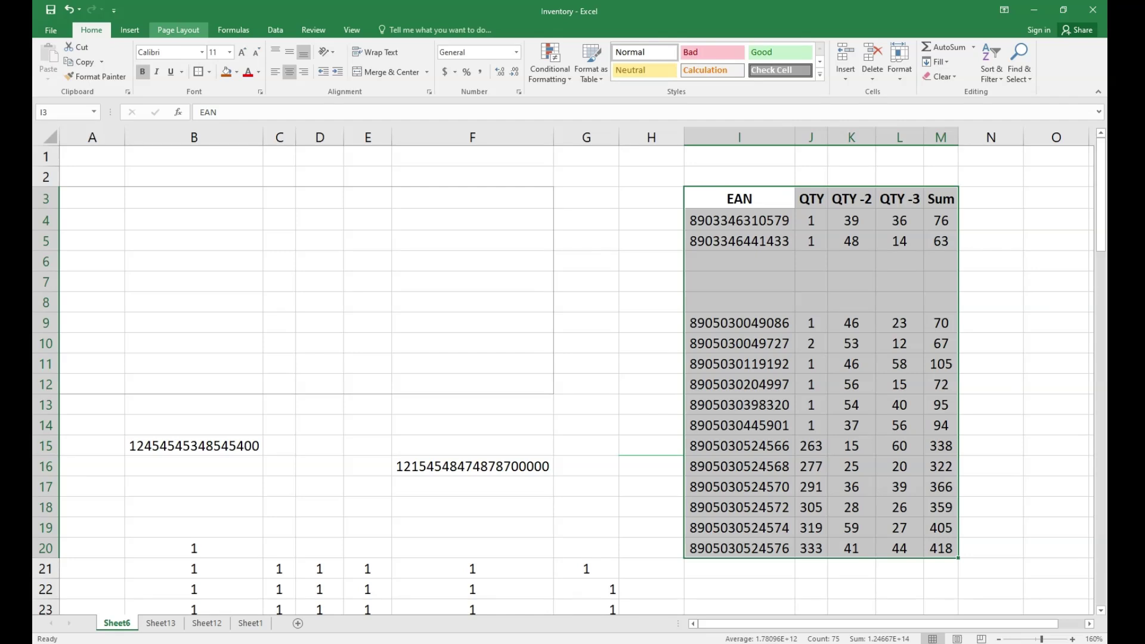
pyautogui.hotkey('alt', 'p')
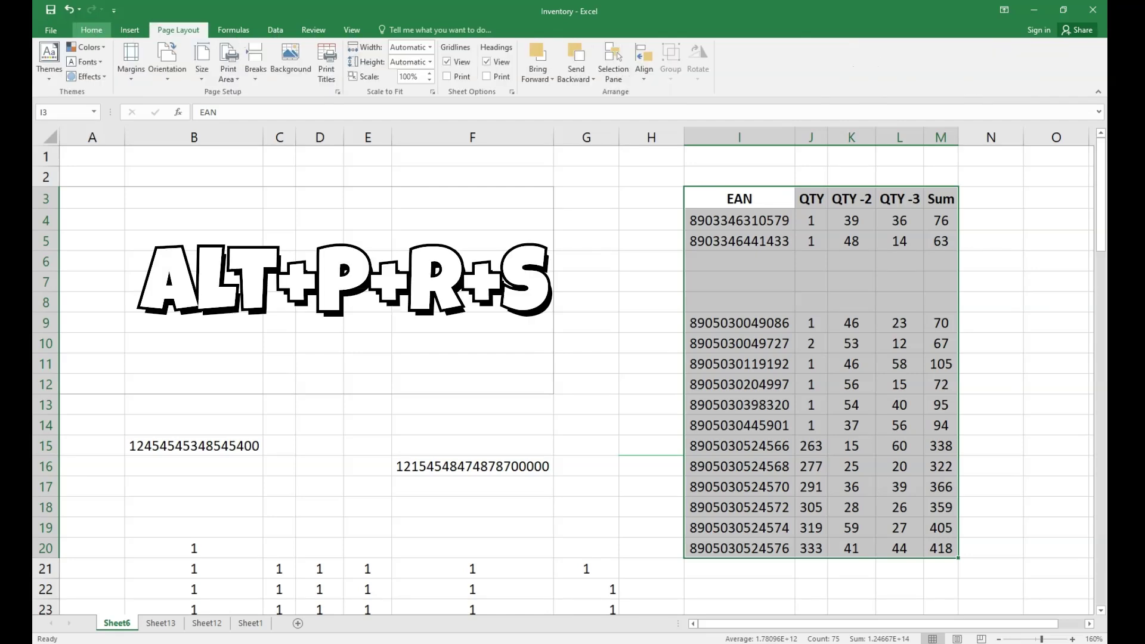
pyautogui.press('r')
pyautogui.press('s')
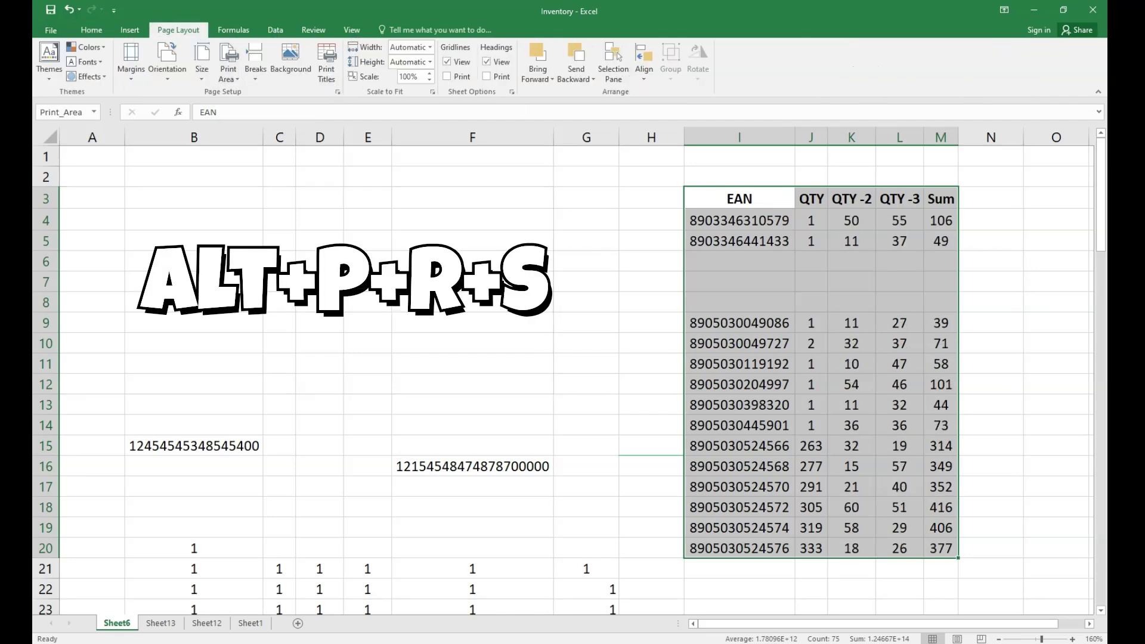
pyautogui.click(228, 67)
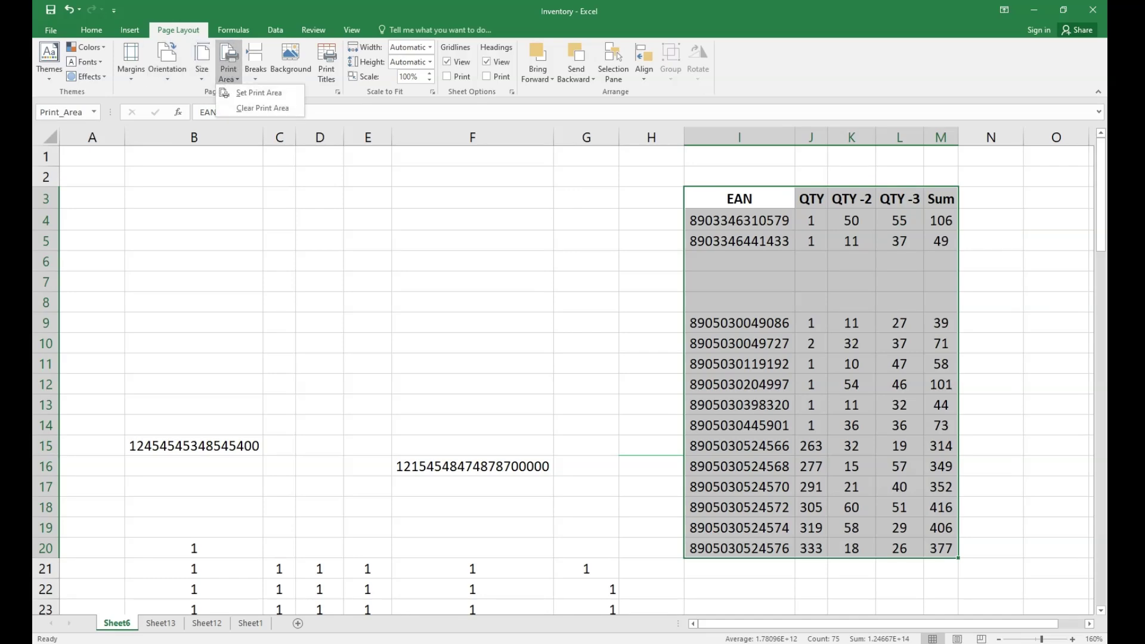
pyautogui.click(250, 92)
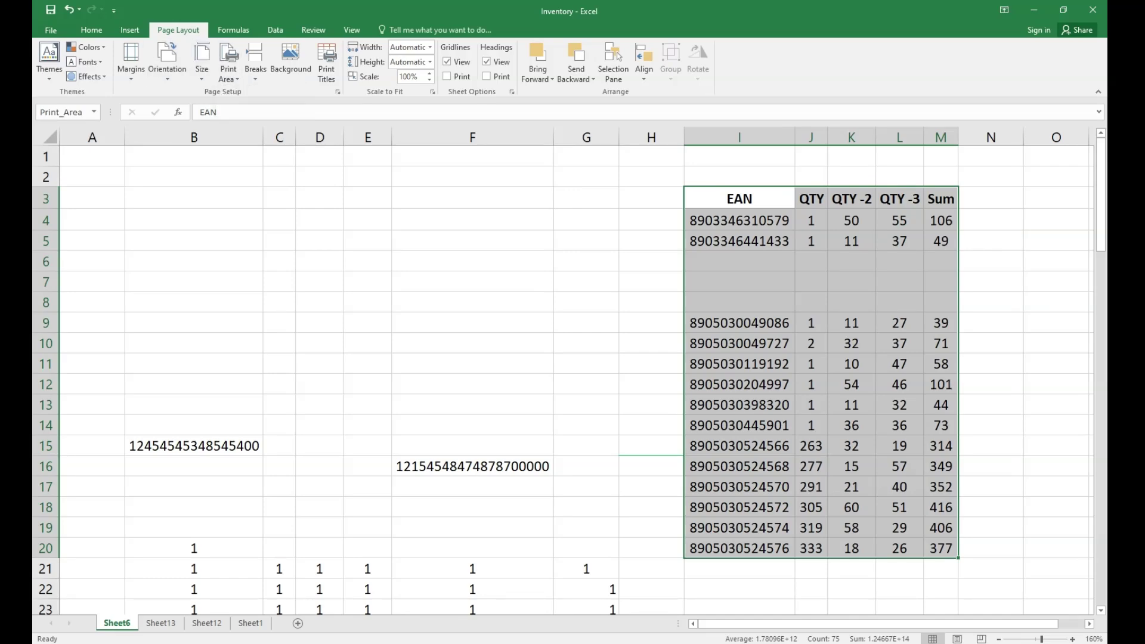
# Step: Check the print preview of the print area I3:M20, and return to the worksheet
pyautogui.hotkey('ctrl', 'p')
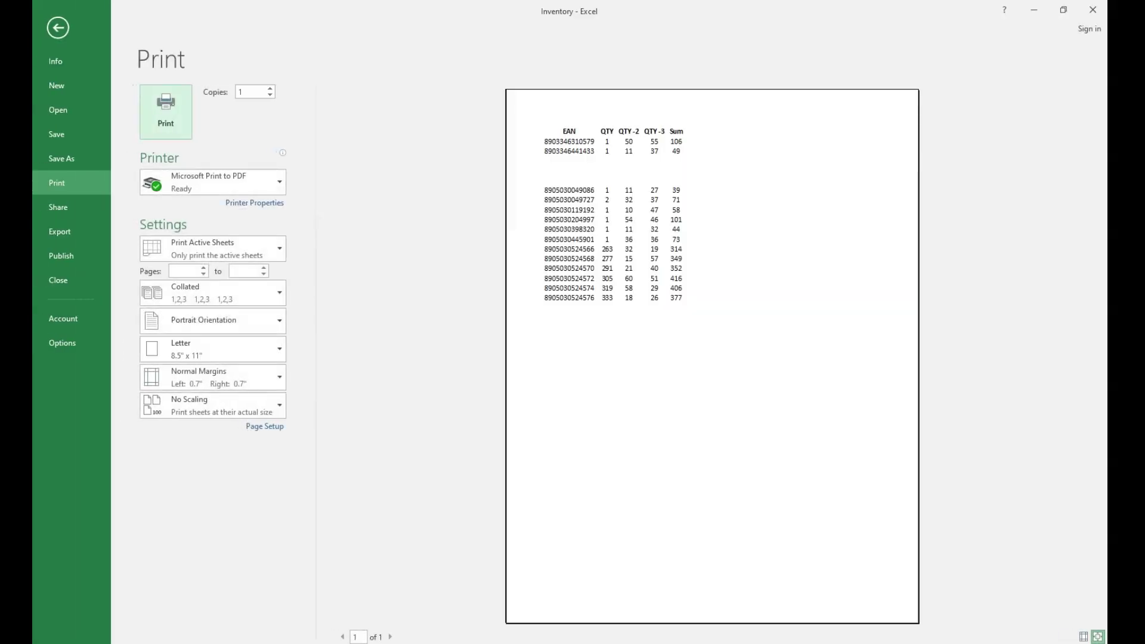
pyautogui.press('Escape')
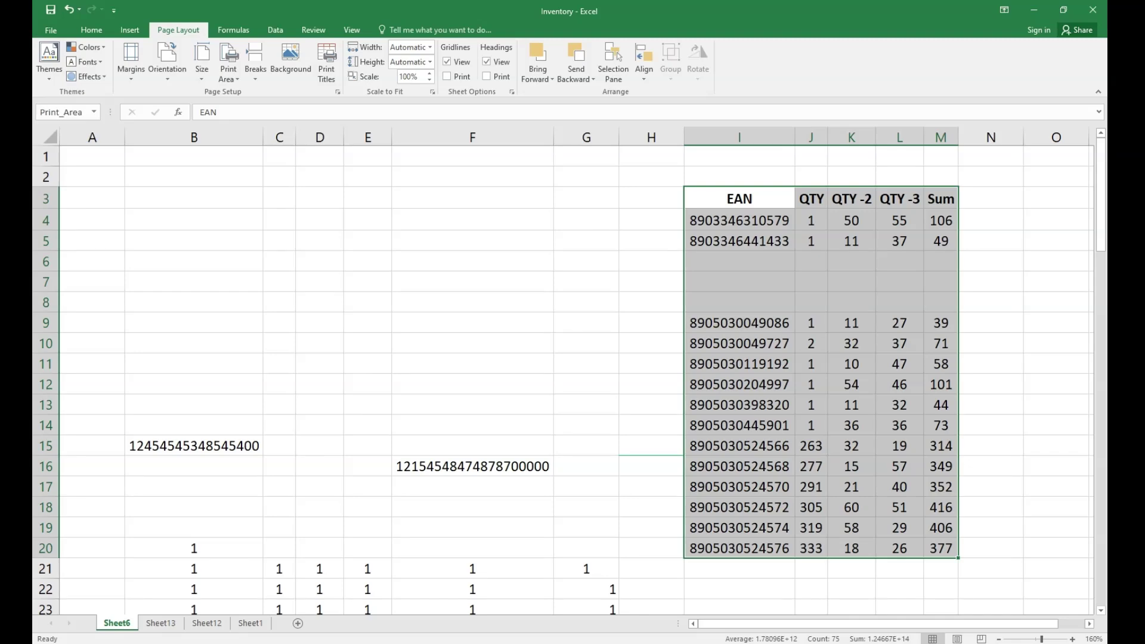
pyautogui.click(367, 282)
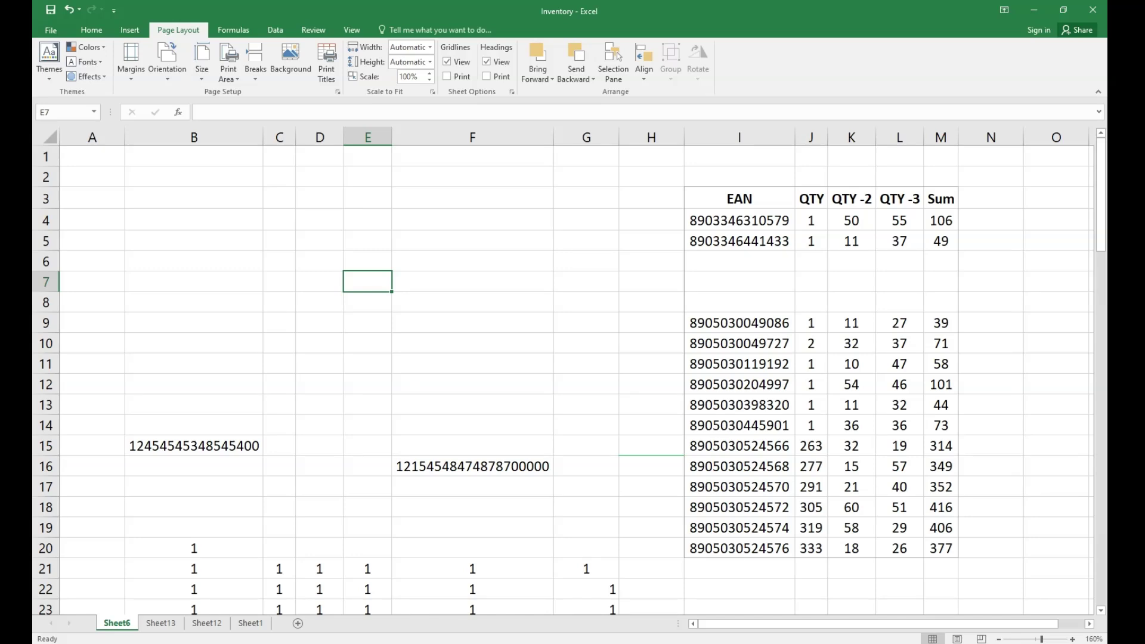
pyautogui.click(193, 323)
pyautogui.click(194, 156)
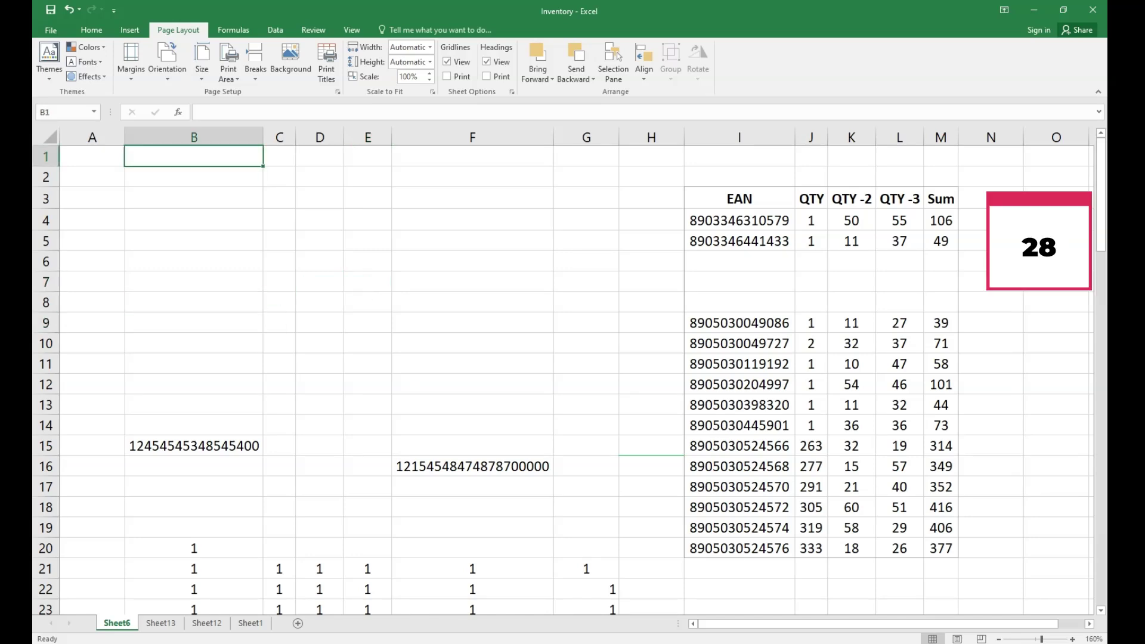
# Step: Start Remove Duplicates on the whole of column I, expanding the selection to the adjacent data
pyautogui.hotkey('ctrl', 'Down')
pyautogui.press('Right')
pyautogui.press('Right')
pyautogui.press('Right')
pyautogui.press('Right')
pyautogui.press('Right')
pyautogui.press('Right')
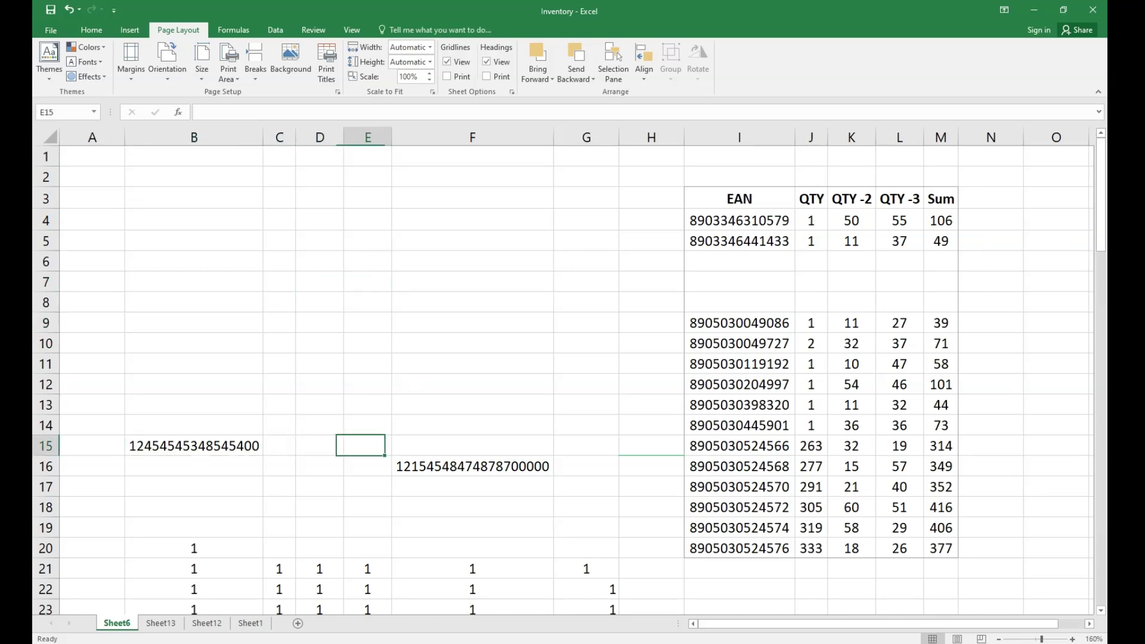
pyautogui.press('Right')
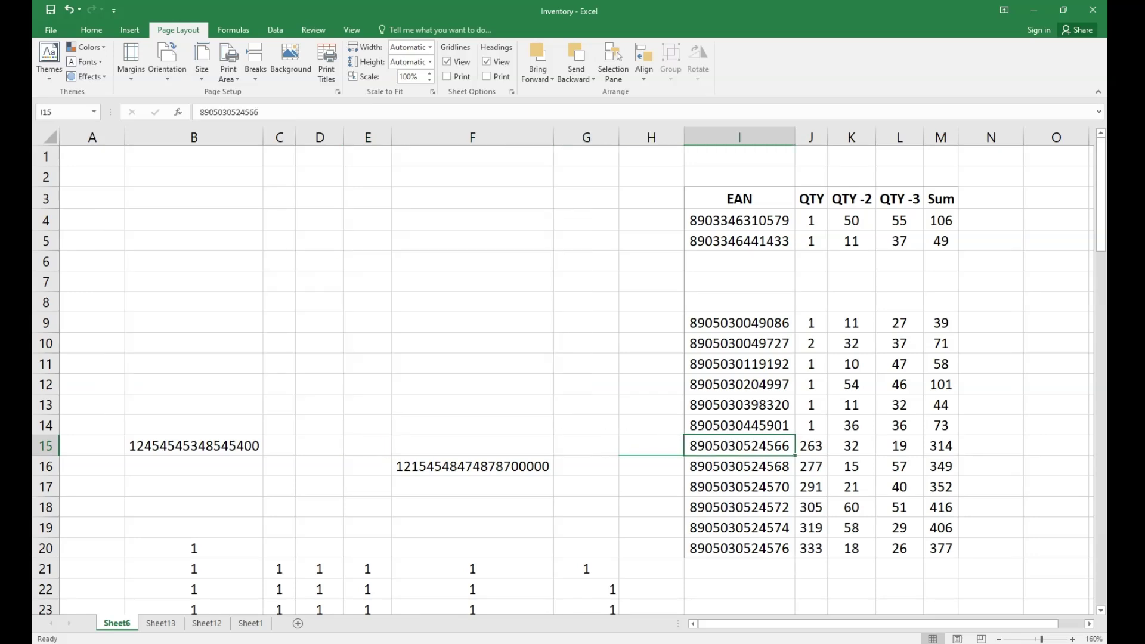
pyautogui.hotkey('ctrl', 'Up')
pyautogui.hotkey('ctrl', 'space')
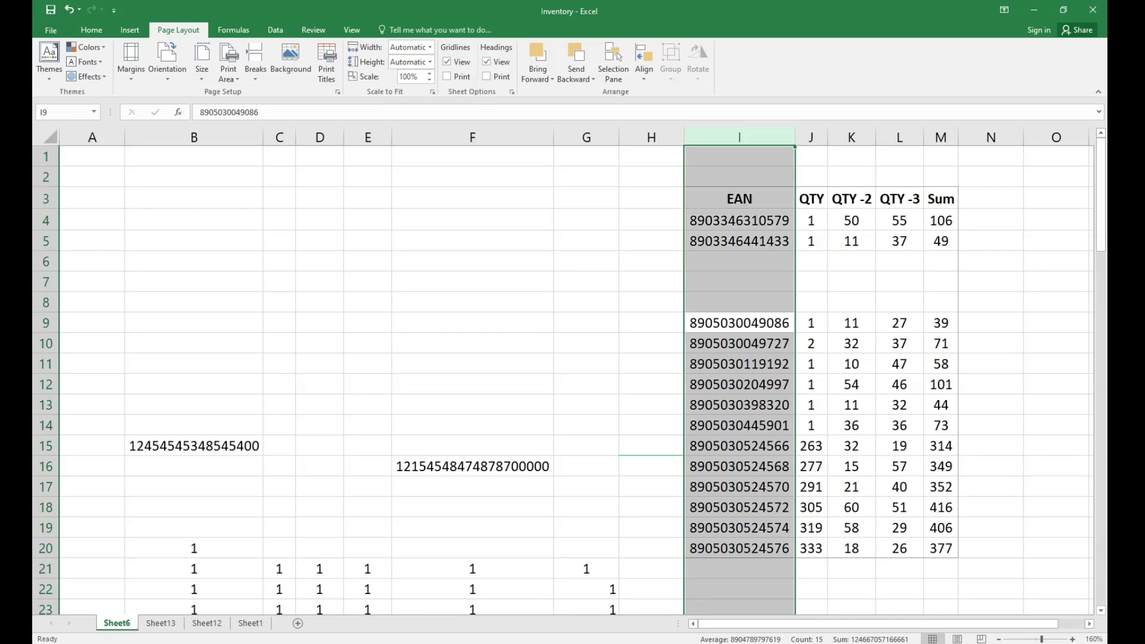
pyautogui.press('alt')
pyautogui.press('a')
pyautogui.press('m')
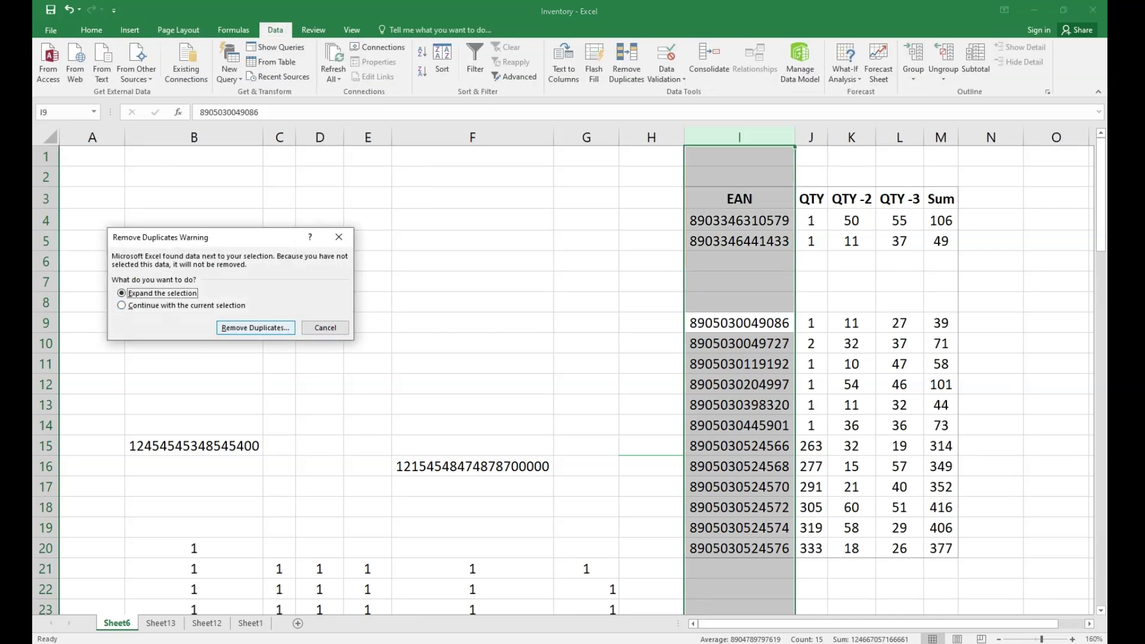
pyautogui.moveTo(243, 236); pyautogui.dragTo(312, 240)
pyautogui.press('Return')
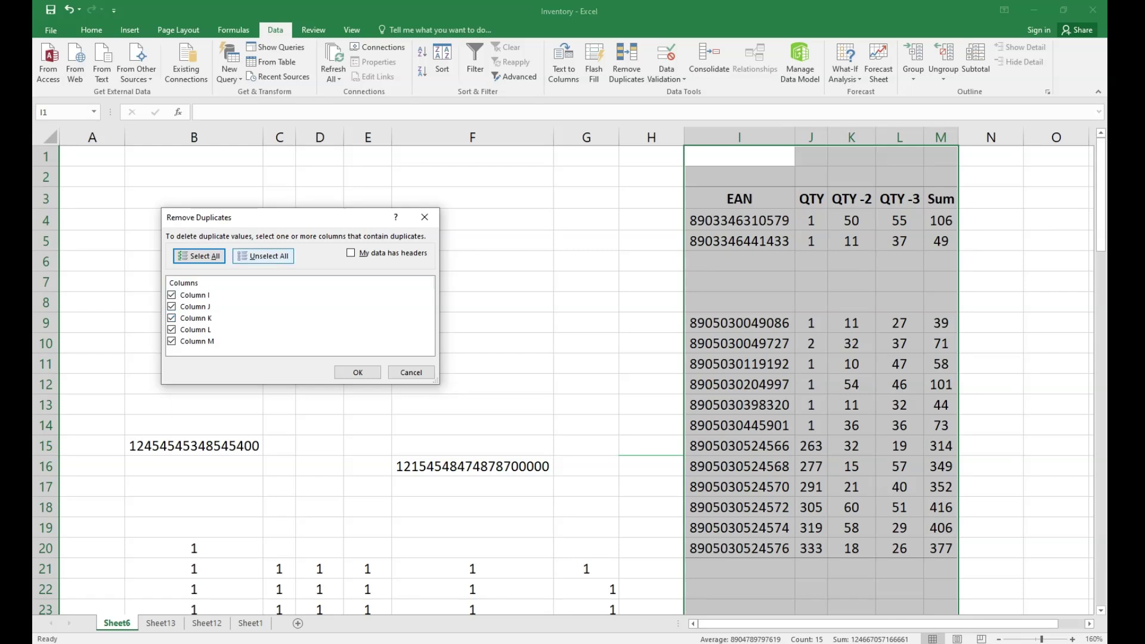
# Step: Remove the duplicate rows using only Column I as the comparison column
pyautogui.hotkey('alt', 'u')
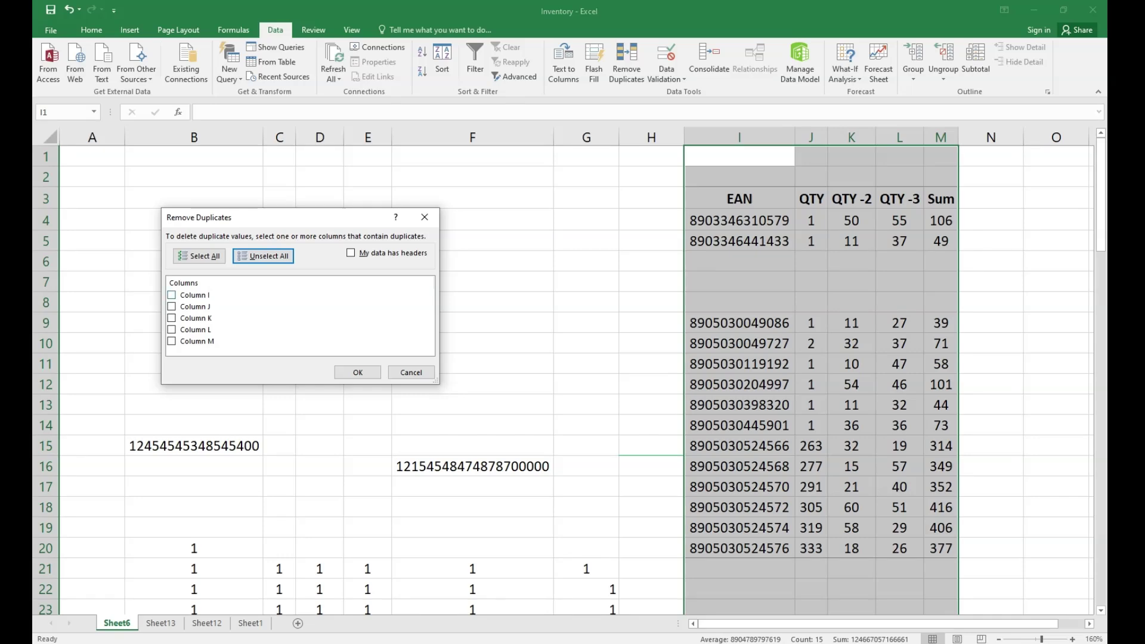
pyautogui.click(171, 296)
pyautogui.click(357, 373)
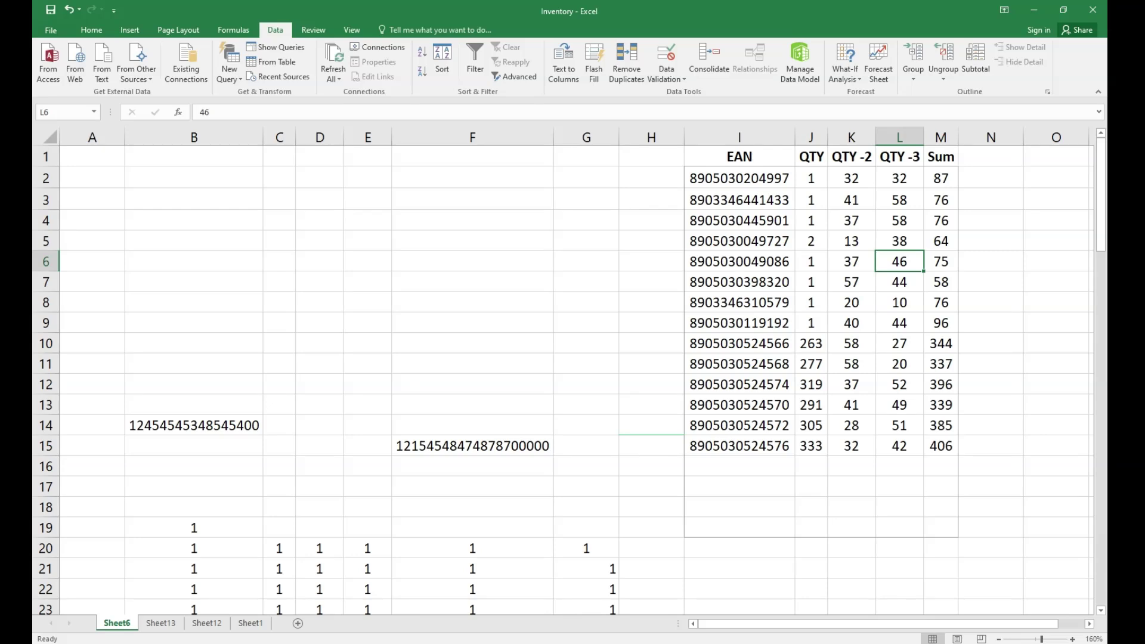
pyautogui.press('Right')
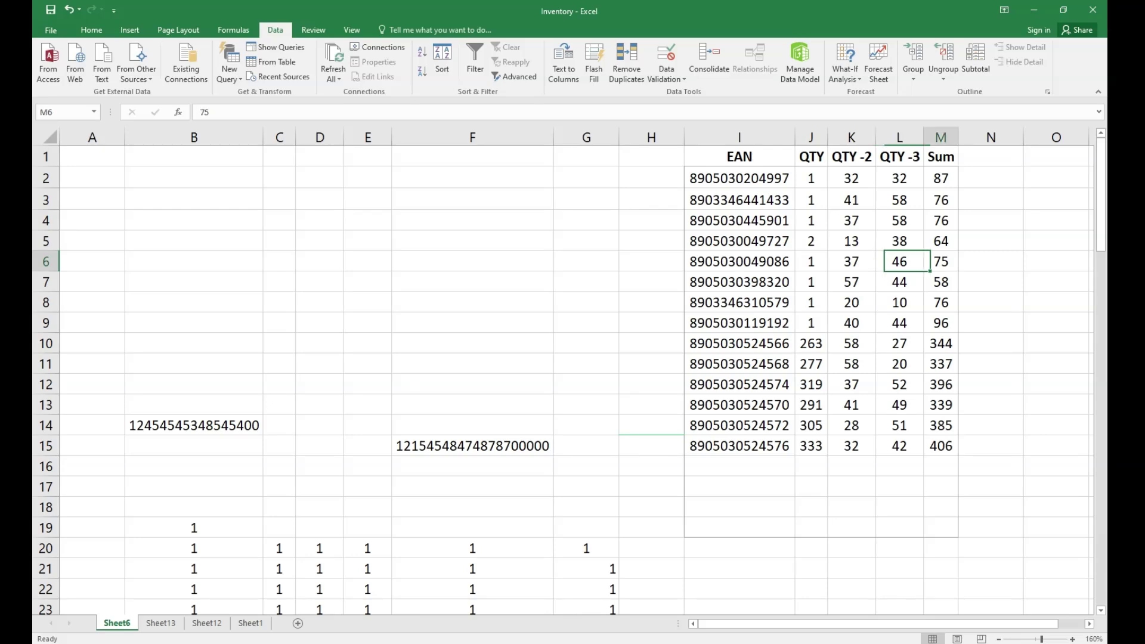
pyautogui.press('Up')
pyautogui.press('Up')
pyautogui.press('Up')
pyautogui.press('Up')
pyautogui.press('Up')
pyautogui.press('Down')
pyautogui.press('Down')
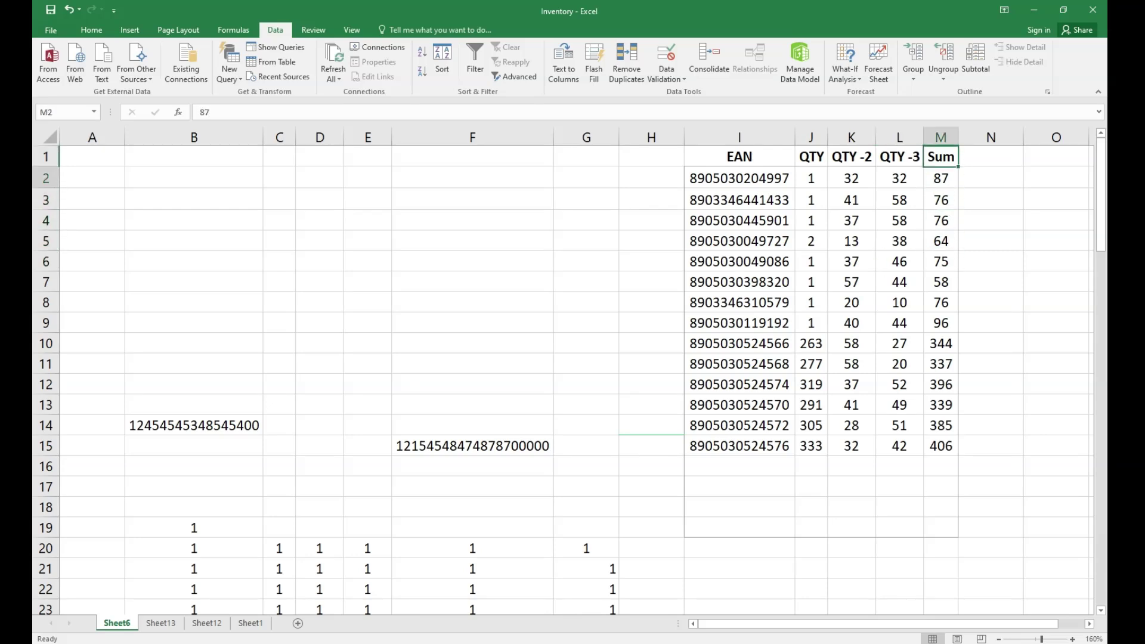
pyautogui.press('Up')
pyautogui.press('Up')
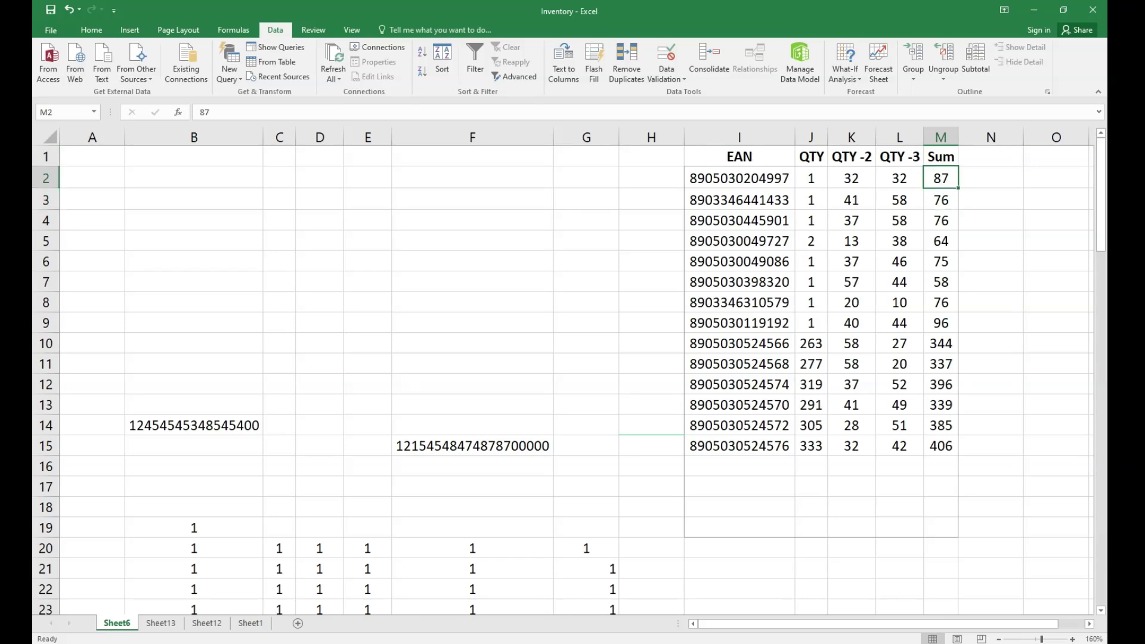
pyautogui.press('Down')
pyautogui.press('Down')
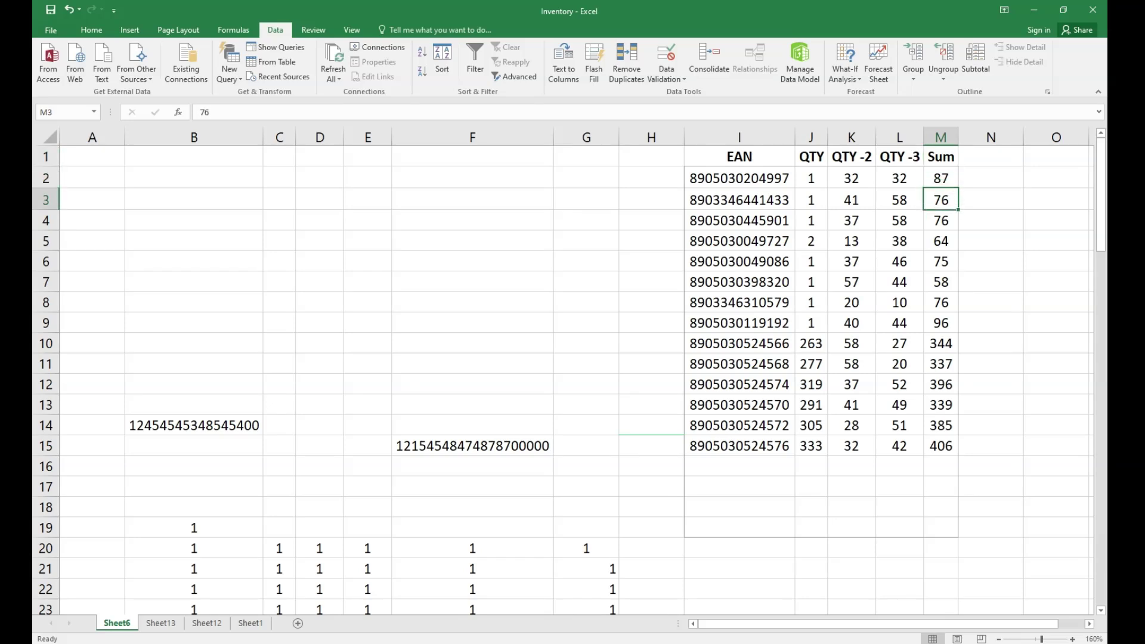
pyautogui.press('Down')
pyautogui.press('Down')
pyautogui.press('Down')
pyautogui.press('Down')
pyautogui.press('Up')
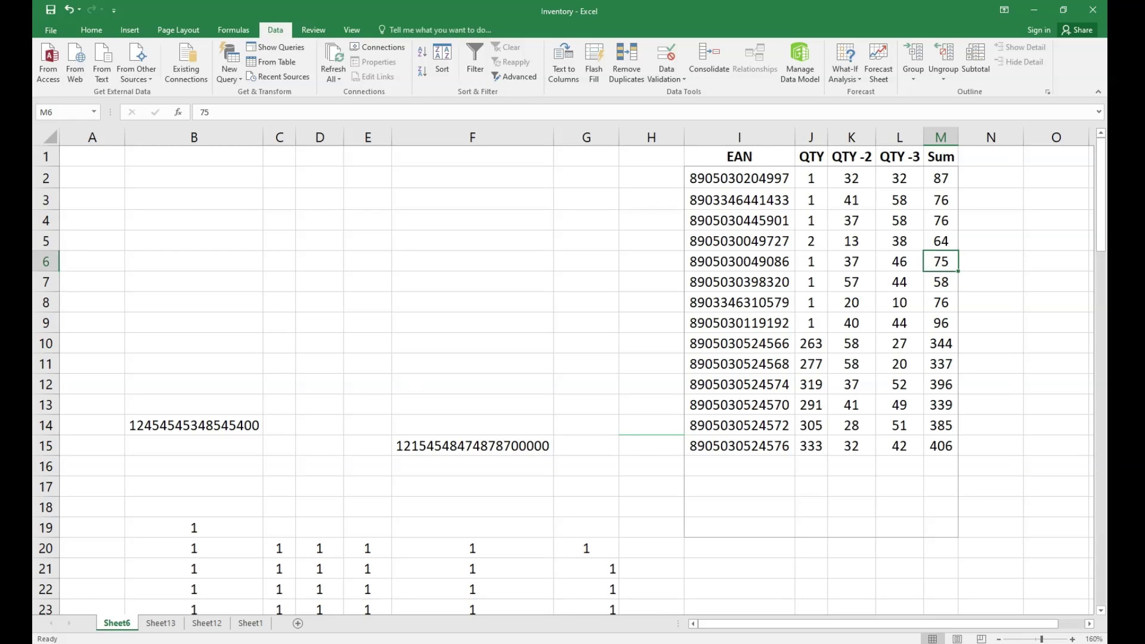
pyautogui.press('Up')
pyautogui.press('Up')
pyautogui.press('Up')
pyautogui.press('Down')
pyautogui.press('Down')
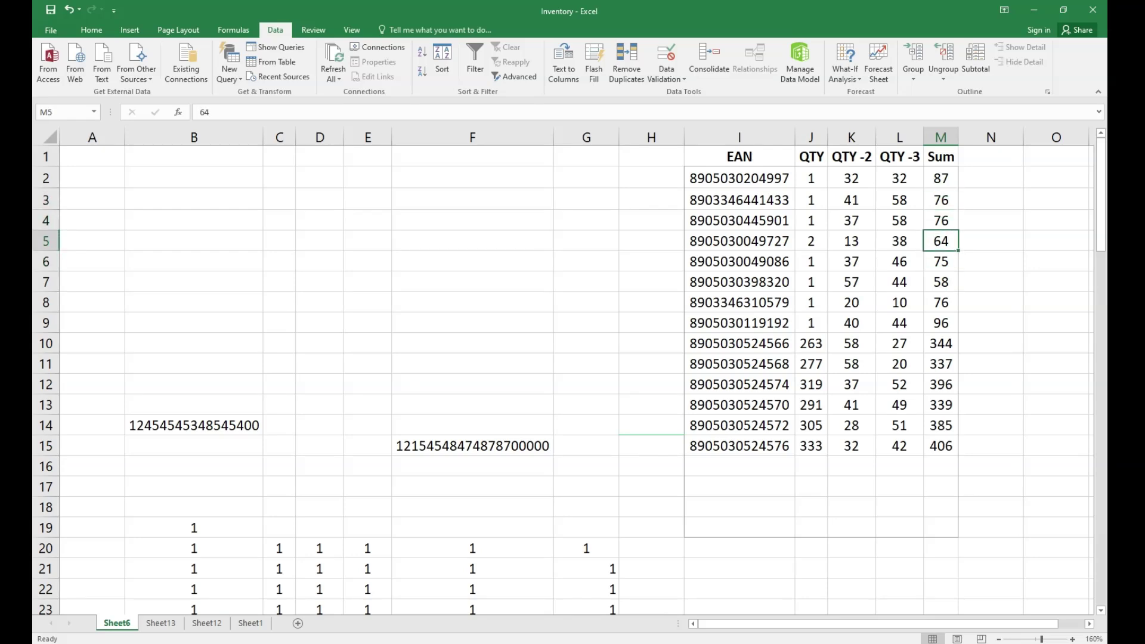
# Step: Sort the whole table by the Sum column in ascending order, expanding the selection to the adjacent data, and return to cell A1
pyautogui.press('Up')
pyautogui.press('Up')
pyautogui.press('Up')
pyautogui.press('Up')
pyautogui.hotkey('ctrl', 'space')
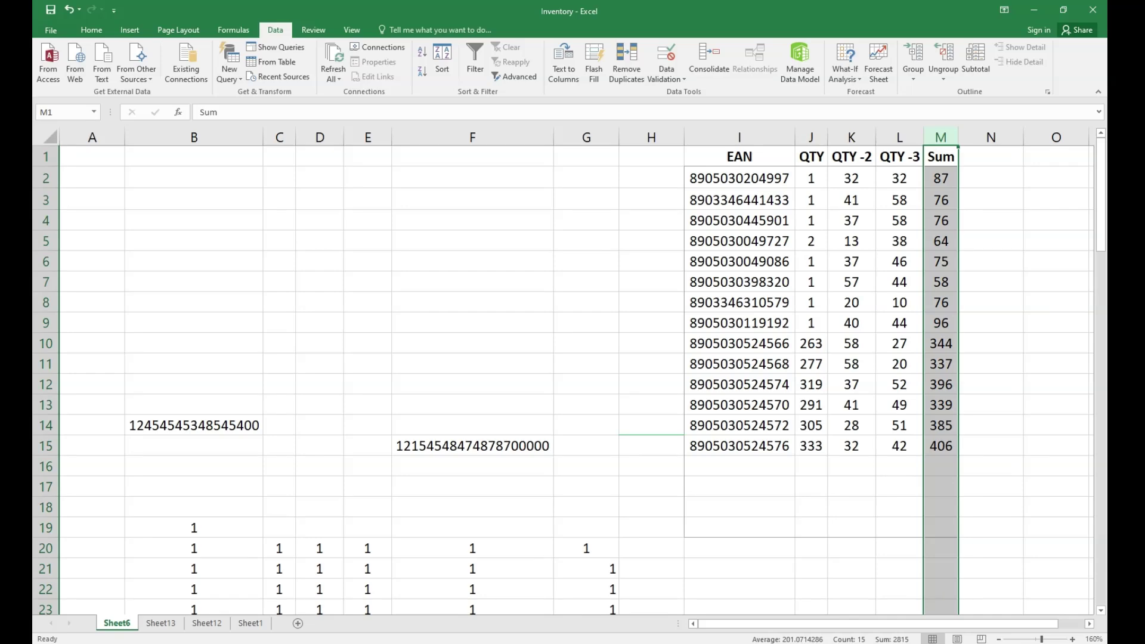
pyautogui.hotkey('alt', 'a')
pyautogui.press('s')
pyautogui.press('a')
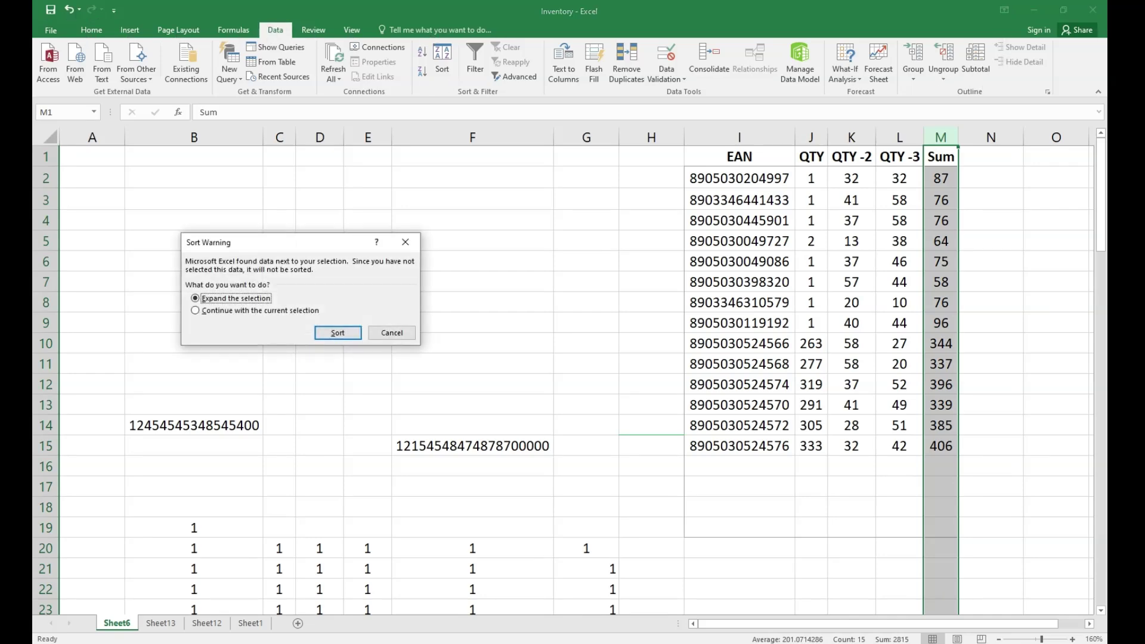
pyautogui.press('Return')
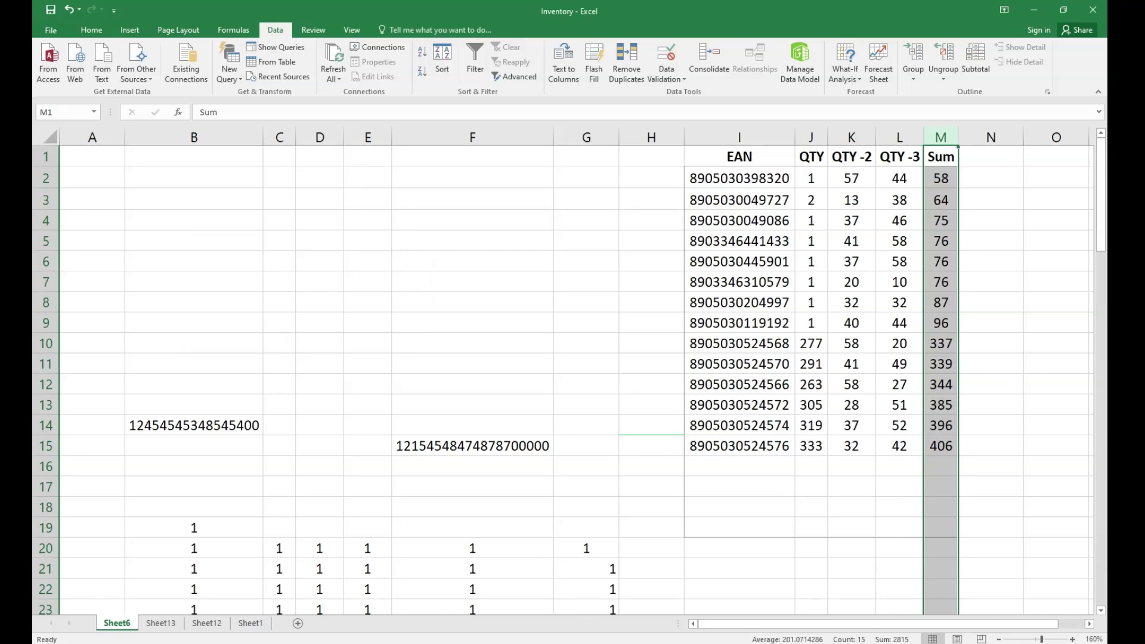
pyautogui.press('Up')
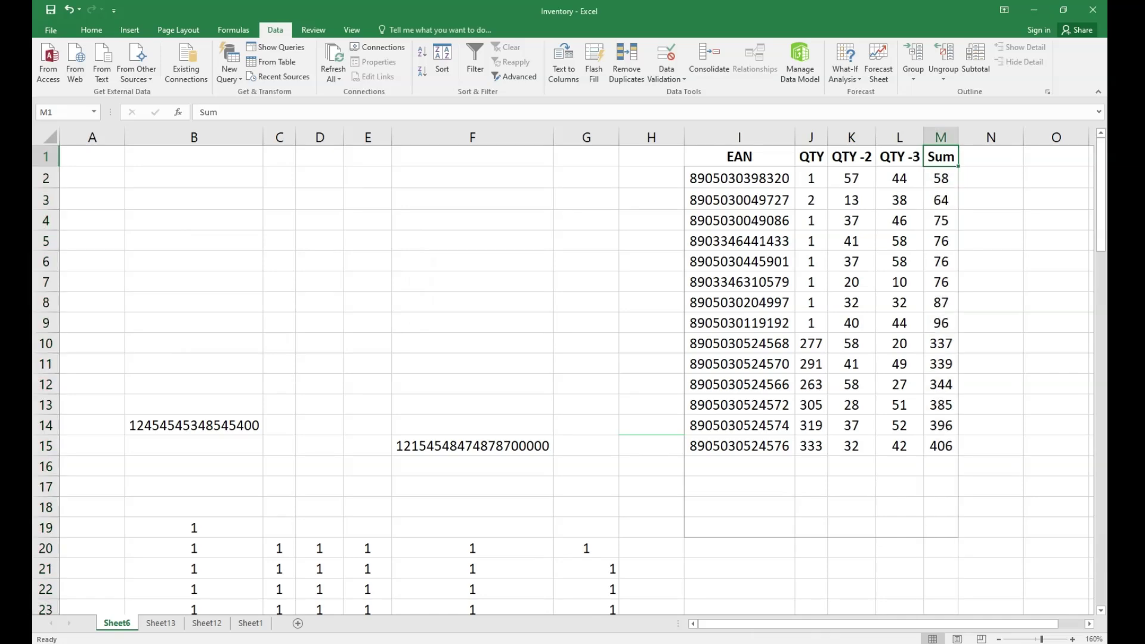
pyautogui.hotkey('ctrl', 'Home')
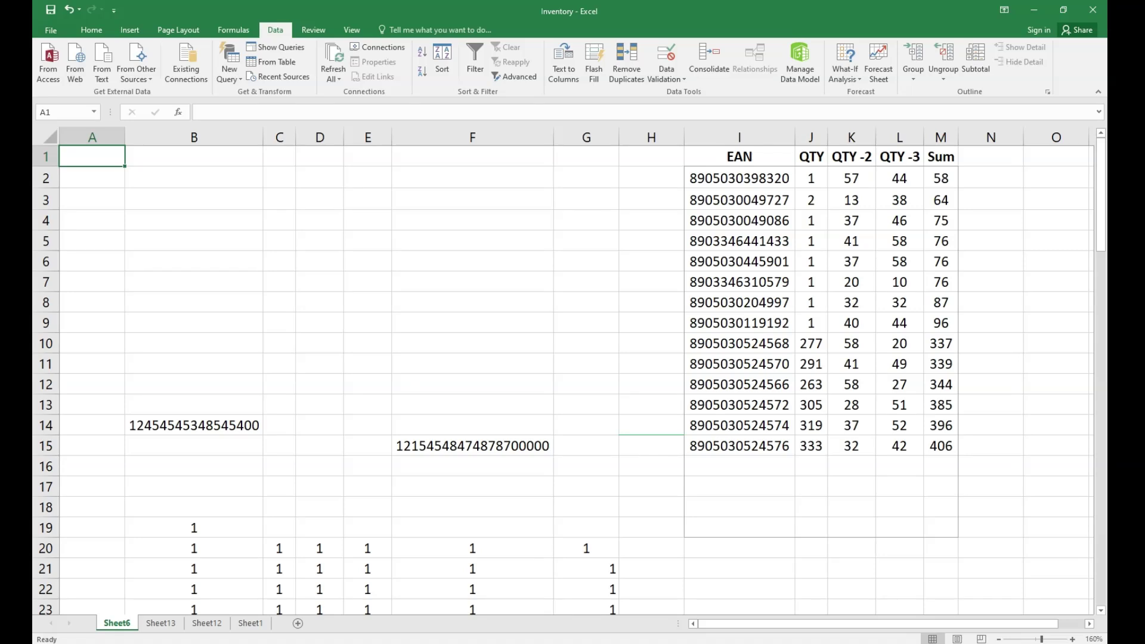
# Step: Fill the table's header cells I1:M1 with light orange
pyautogui.click(91, 30)
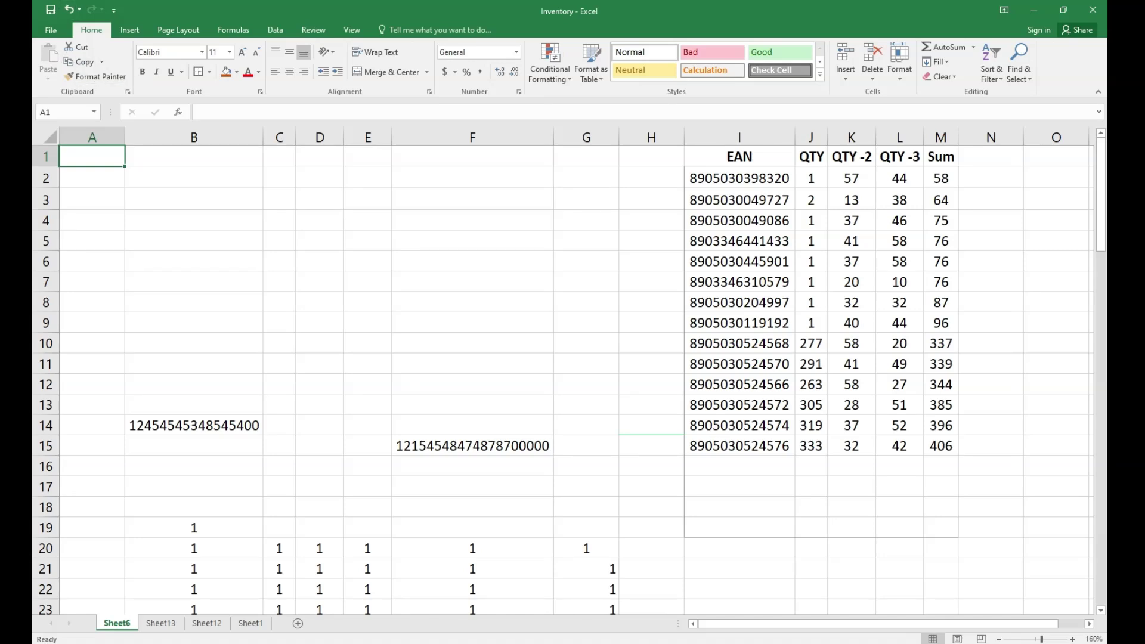
pyautogui.moveTo(740, 157); pyautogui.dragTo(941, 157)
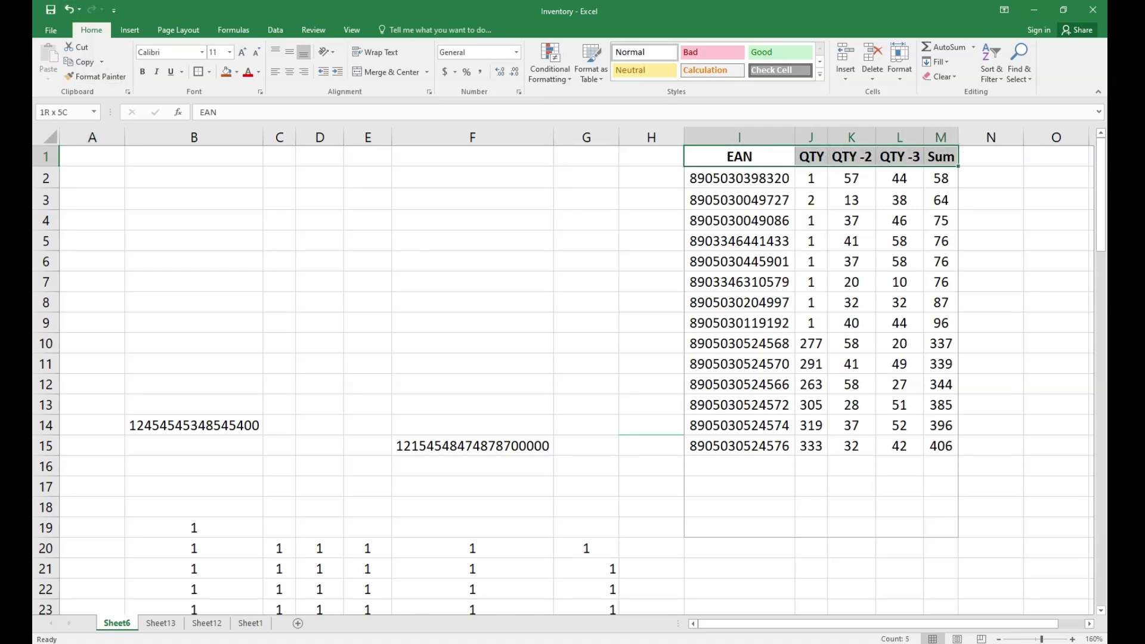
pyautogui.click(237, 72)
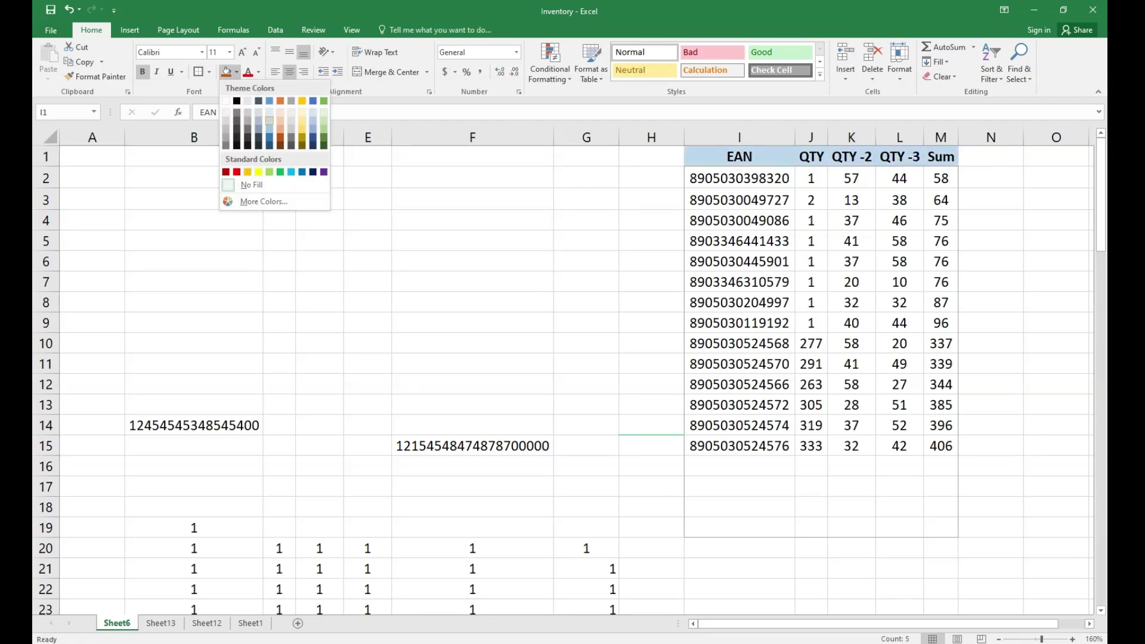
pyautogui.click(280, 129)
pyautogui.click(740, 241)
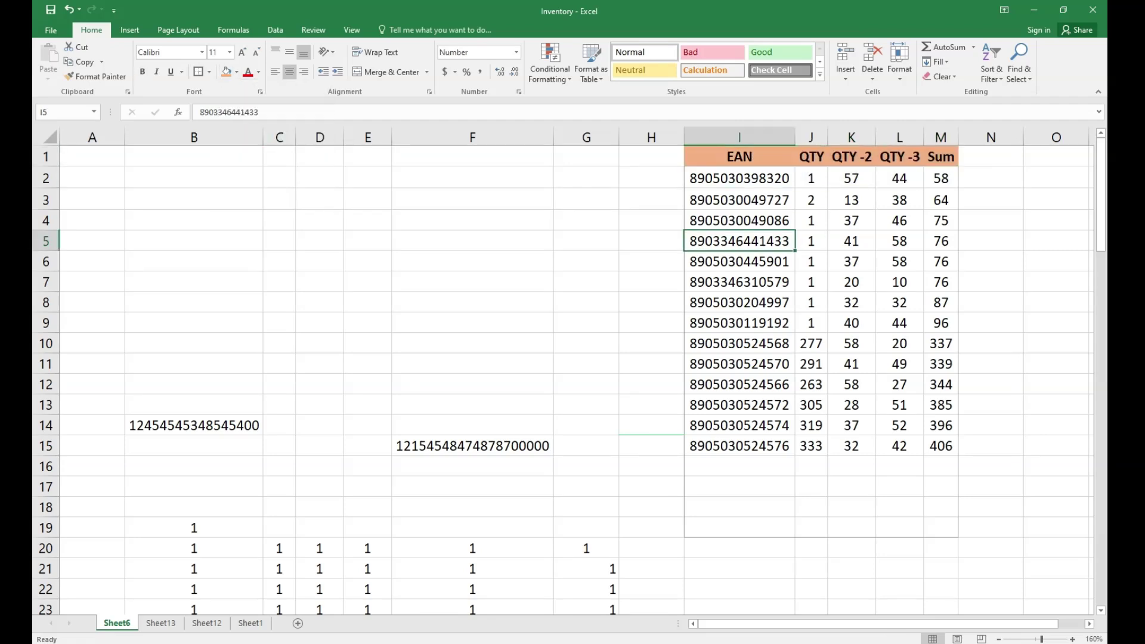
# Step: Clear the leftover numbers from columns B to G beside the EAN table
pyautogui.moveTo(740, 156); pyautogui.dragTo(941, 446)
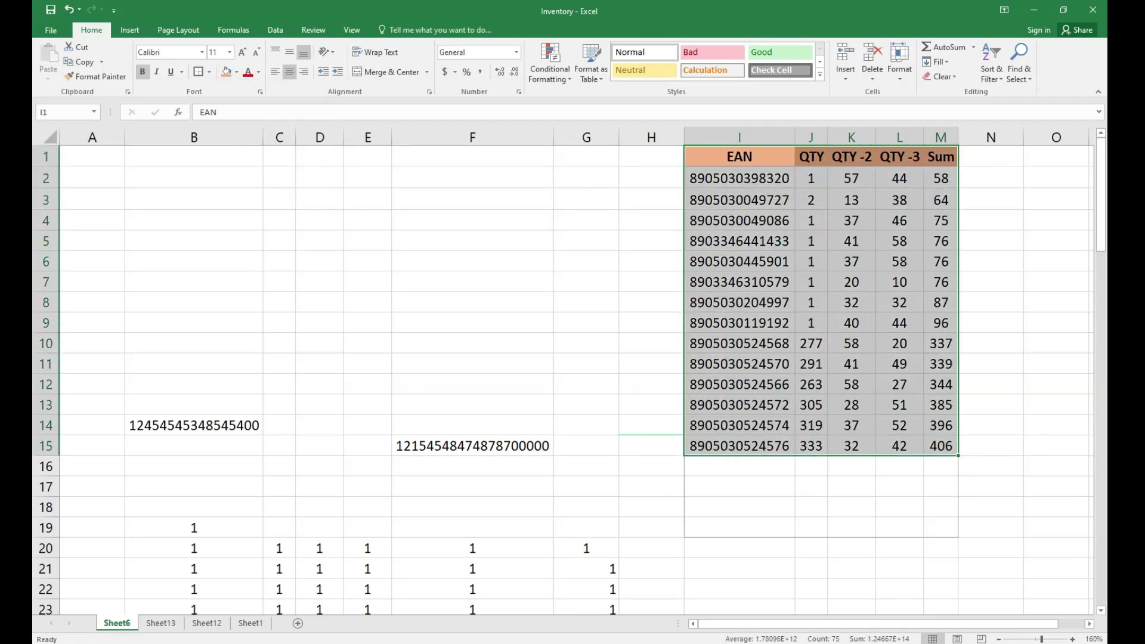
pyautogui.moveTo(193, 323); pyautogui.dragTo(586, 568)
pyautogui.press('Delete')
pyautogui.hotkey('ctrl', 'Up')
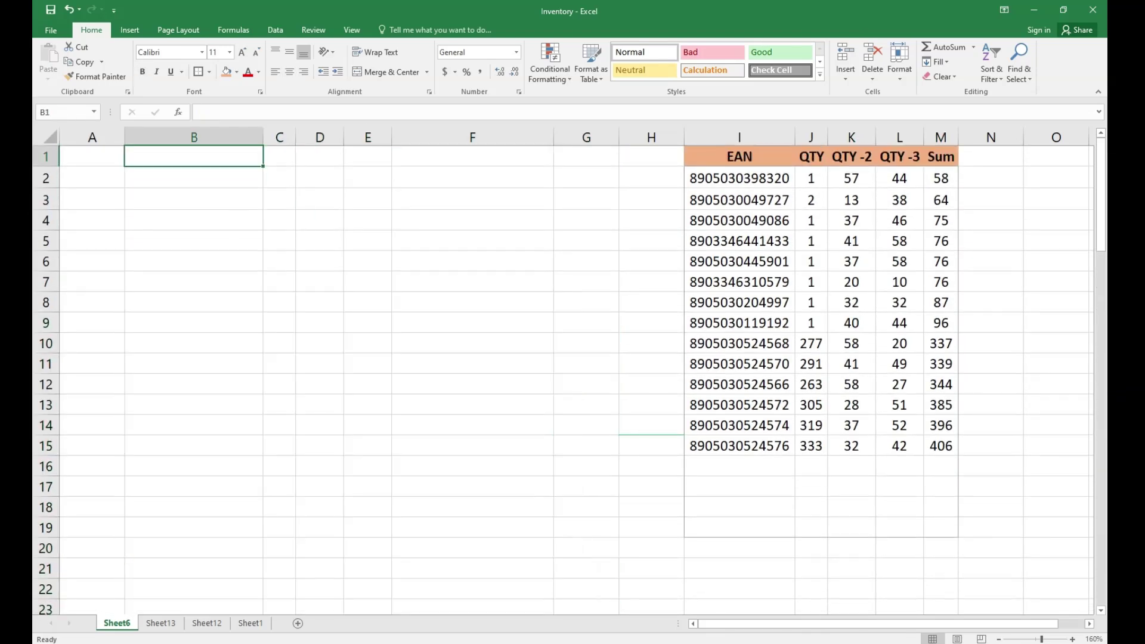
# Step: Copy the formatting of the EAN table I1:M15 onto the empty range B1:E13 with Format Painter
pyautogui.moveTo(740, 156); pyautogui.dragTo(957, 454)
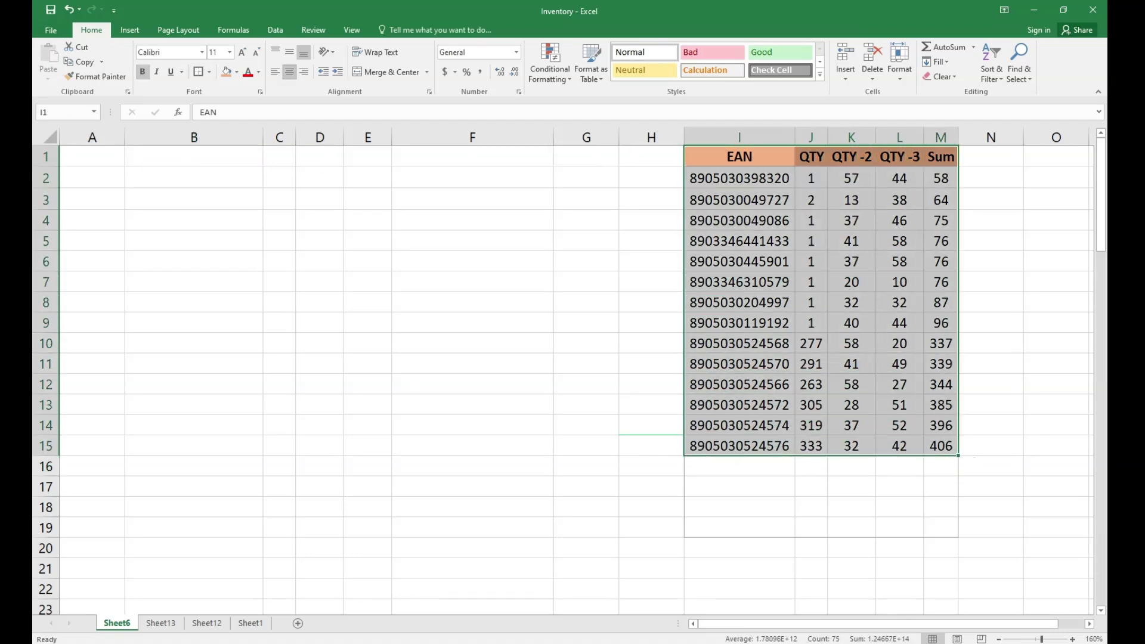
pyautogui.click(95, 76)
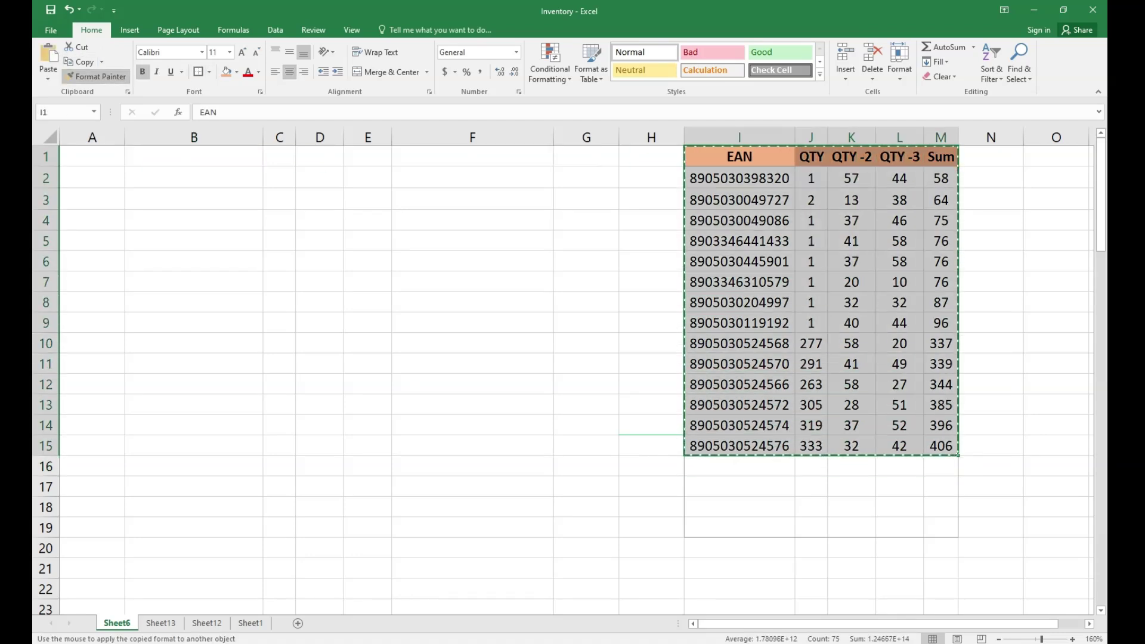
pyautogui.moveTo(194, 157)
pyautogui.mouseDown()
pyautogui.moveTo(471, 343)
pyautogui.moveTo(369, 354)
pyautogui.moveTo(322, 405)
pyautogui.moveTo(370, 405)
pyautogui.mouseUp()
pyautogui.scroll(-2, 563, 380)
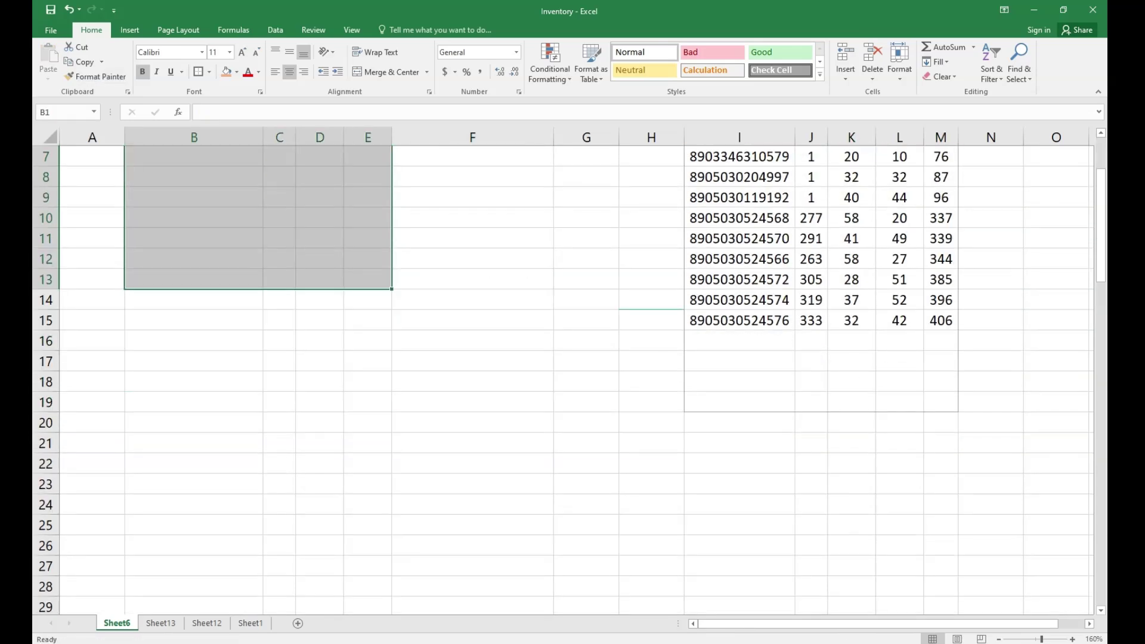
pyautogui.scroll(2, 564, 379)
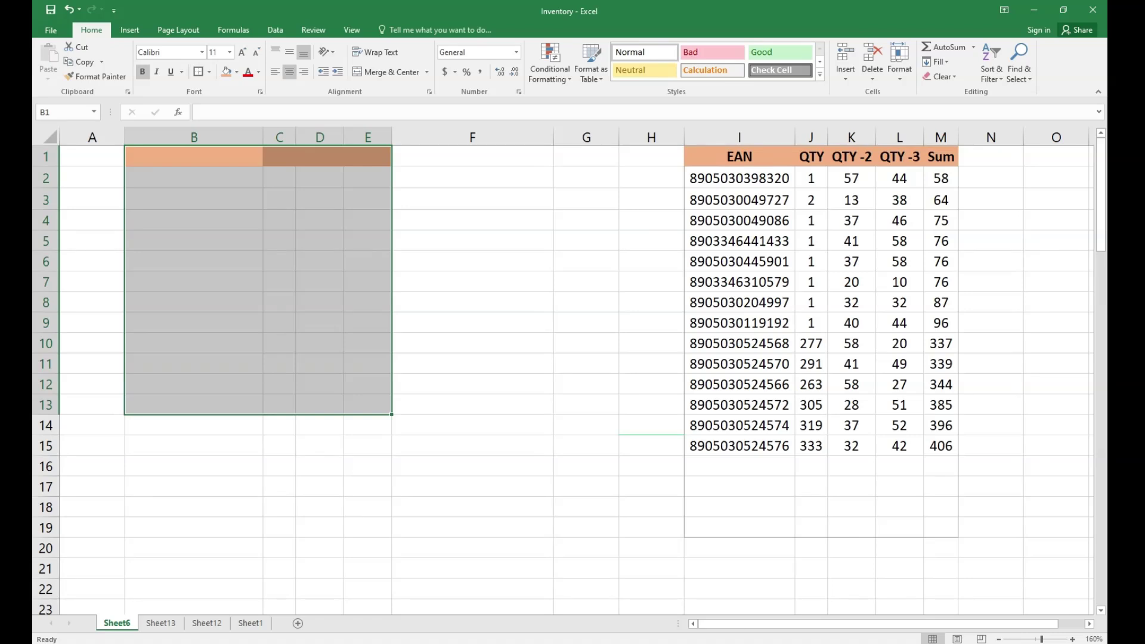
pyautogui.moveTo(191, 486); pyautogui.dragTo(376, 590)
pyautogui.click(740, 322)
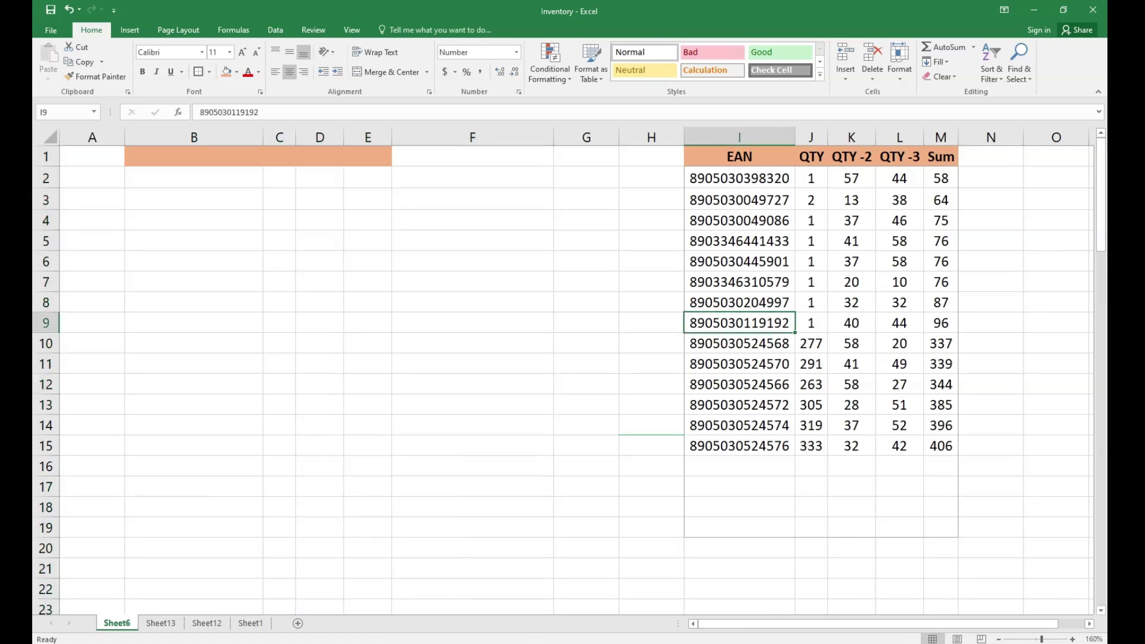
# Step: Copy the formatting of I1:M15 once more with Format Painter onto an empty block in columns B to E starting at B15
pyautogui.moveTo(740, 156)
pyautogui.mouseDown()
pyautogui.moveTo(852, 384)
pyautogui.moveTo(901, 446)
pyautogui.moveTo(961, 460)
pyautogui.mouseUp()
pyautogui.click(95, 76)
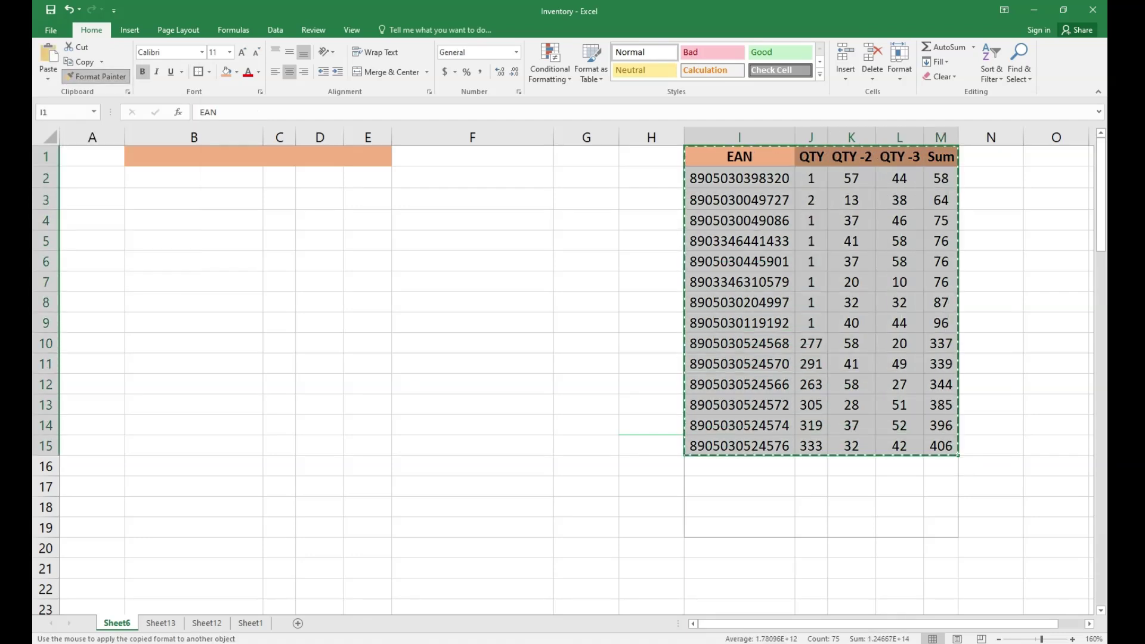
pyautogui.scroll(-1, 573, 381)
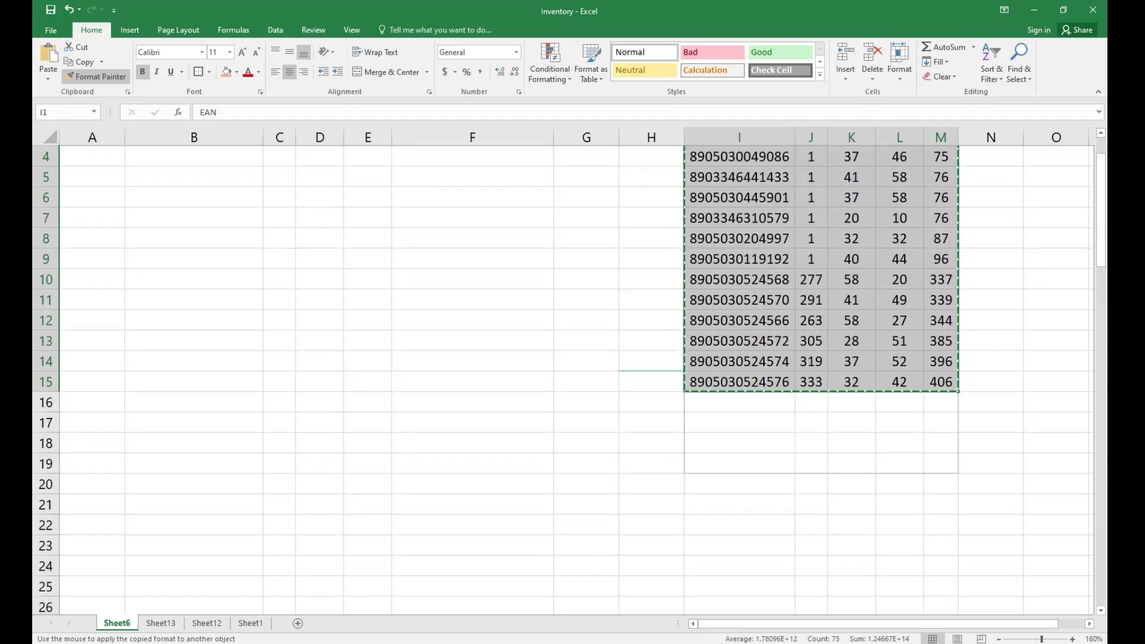
pyautogui.moveTo(194, 382); pyautogui.dragTo(368, 566)
pyautogui.scroll(1, 572, 381)
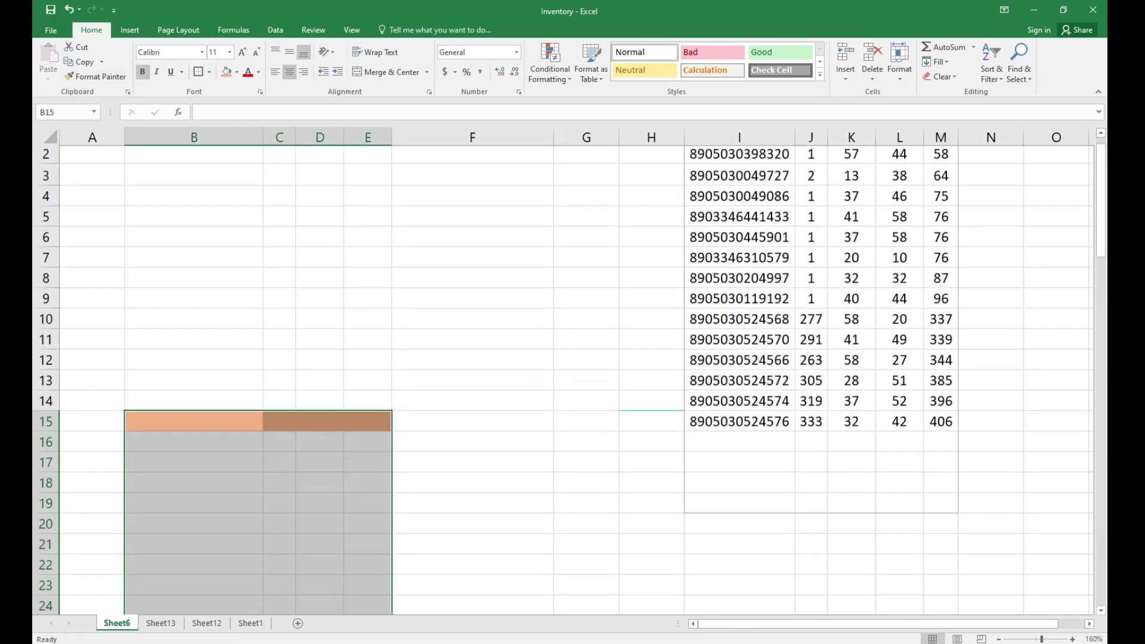
pyautogui.scroll(1, 573, 382)
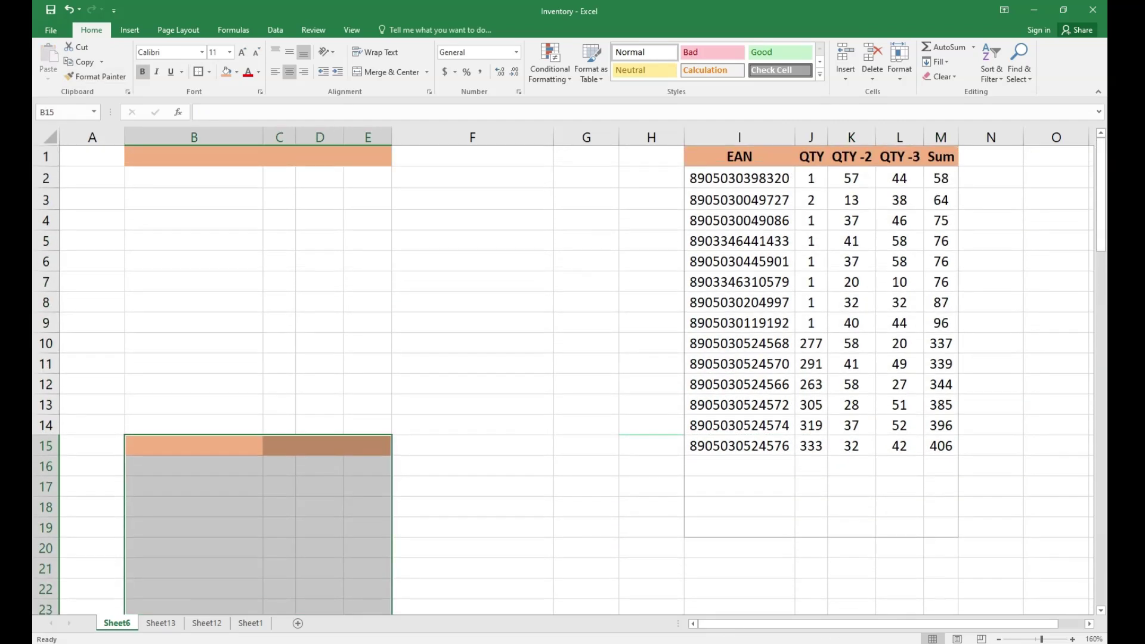
pyautogui.moveTo(472, 465); pyautogui.dragTo(588, 590)
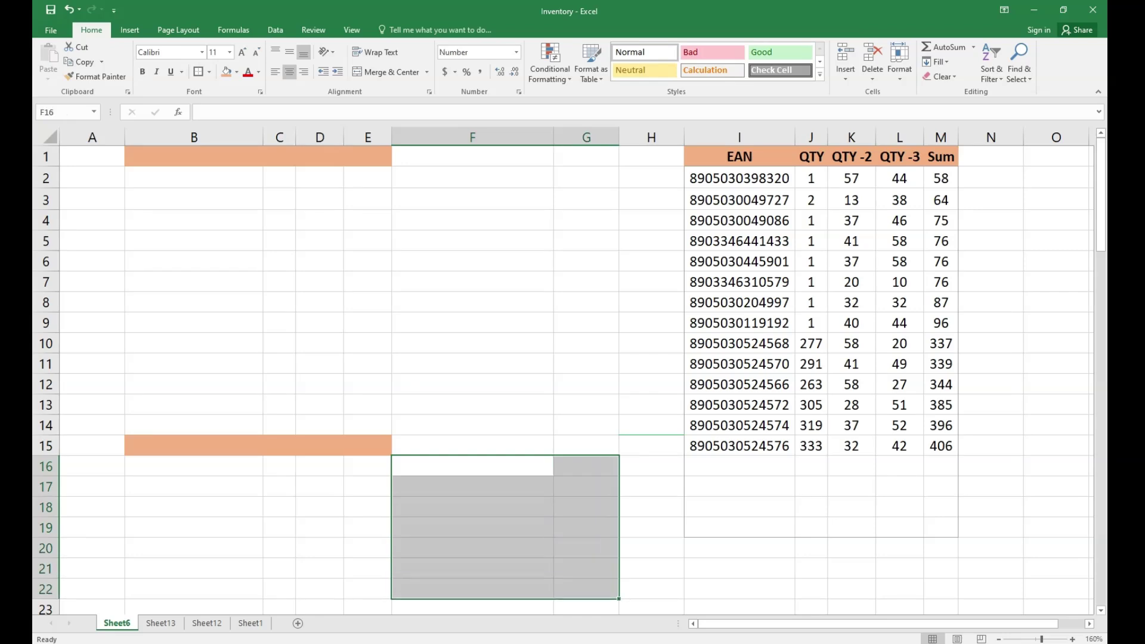
pyautogui.moveTo(740, 156); pyautogui.dragTo(877, 391)
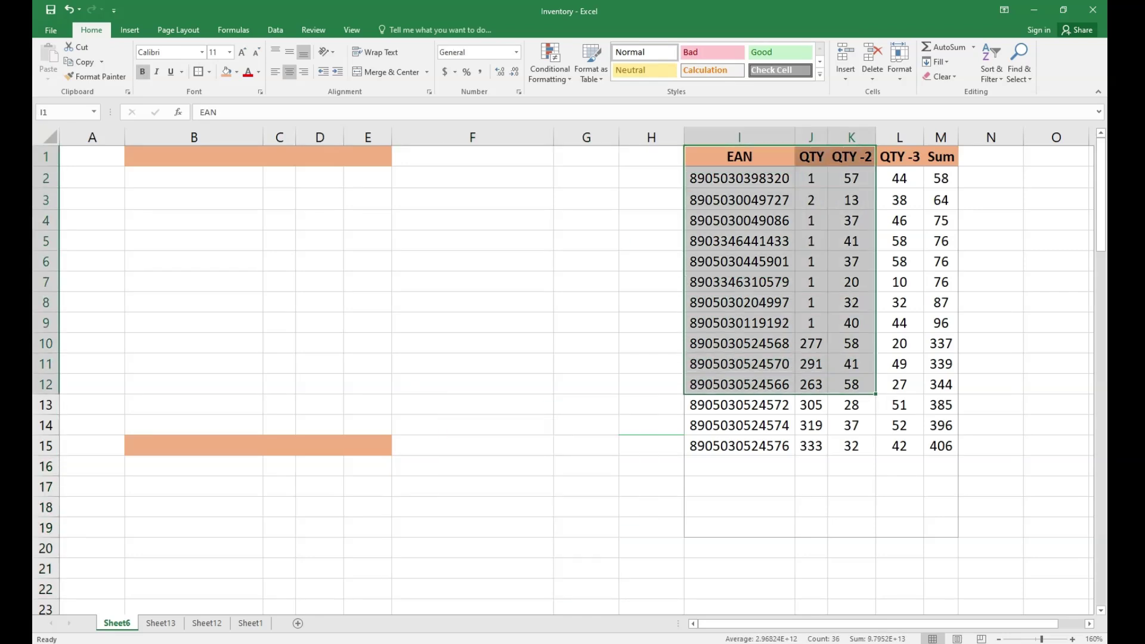
pyautogui.click(320, 322)
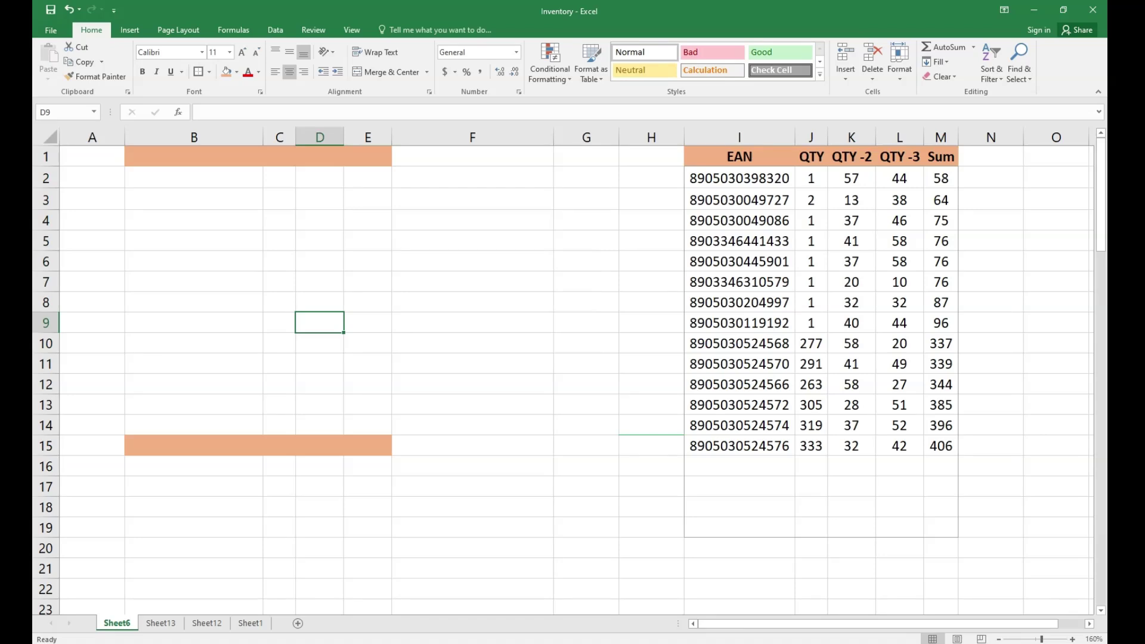
# Step: Lock Format Painter on for the formatting of I1:M15 and apply it to an empty block starting at B21 and to F21:I28
pyautogui.moveTo(740, 156); pyautogui.dragTo(941, 446)
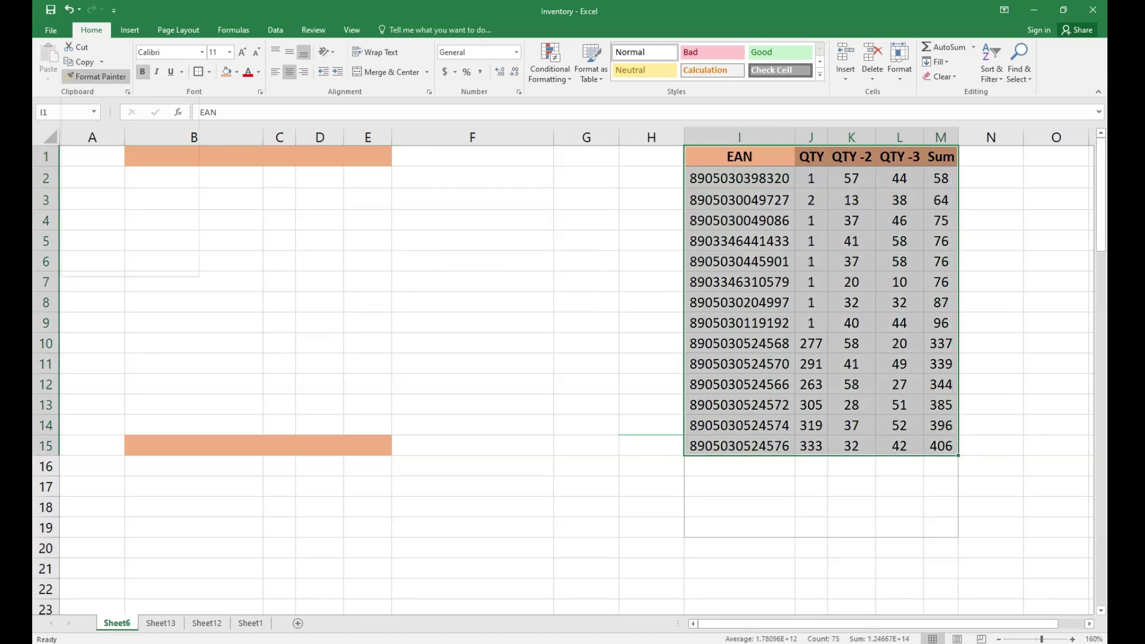
pyautogui.click(95, 76)
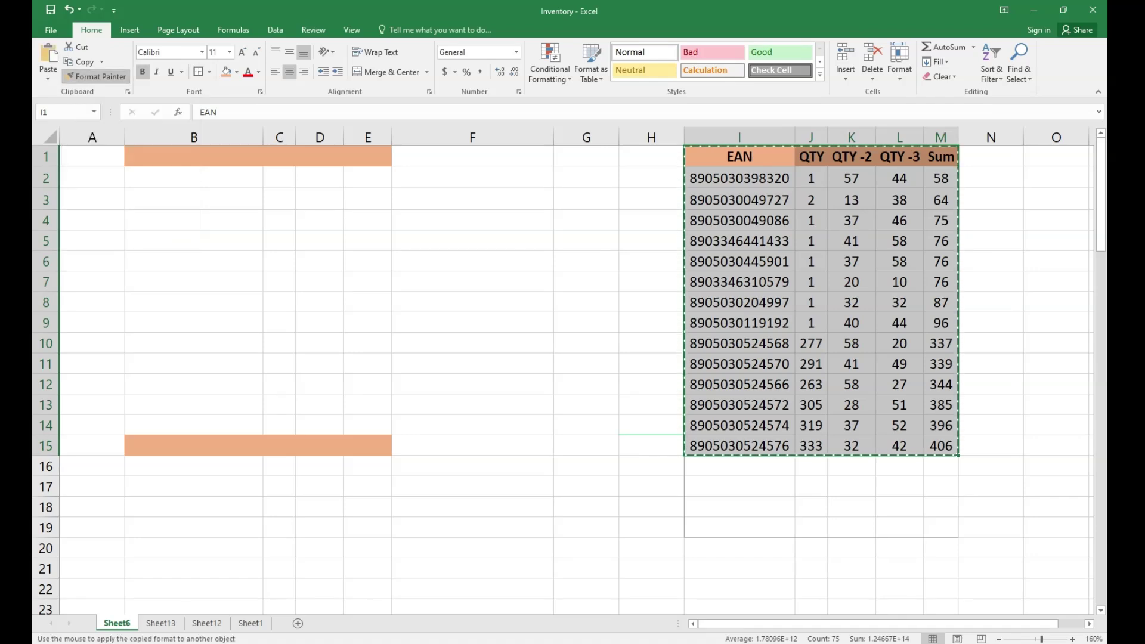
pyautogui.scroll(-5, 563, 380)
pyautogui.moveTo(194, 259); pyautogui.dragTo(367, 464)
pyautogui.moveTo(473, 258); pyautogui.dragTo(740, 402)
# Step: Apply the locked table formatting to the empty ranges B32:E39, F33:I40 and L32:M36
pyautogui.scroll(-2, 563, 380)
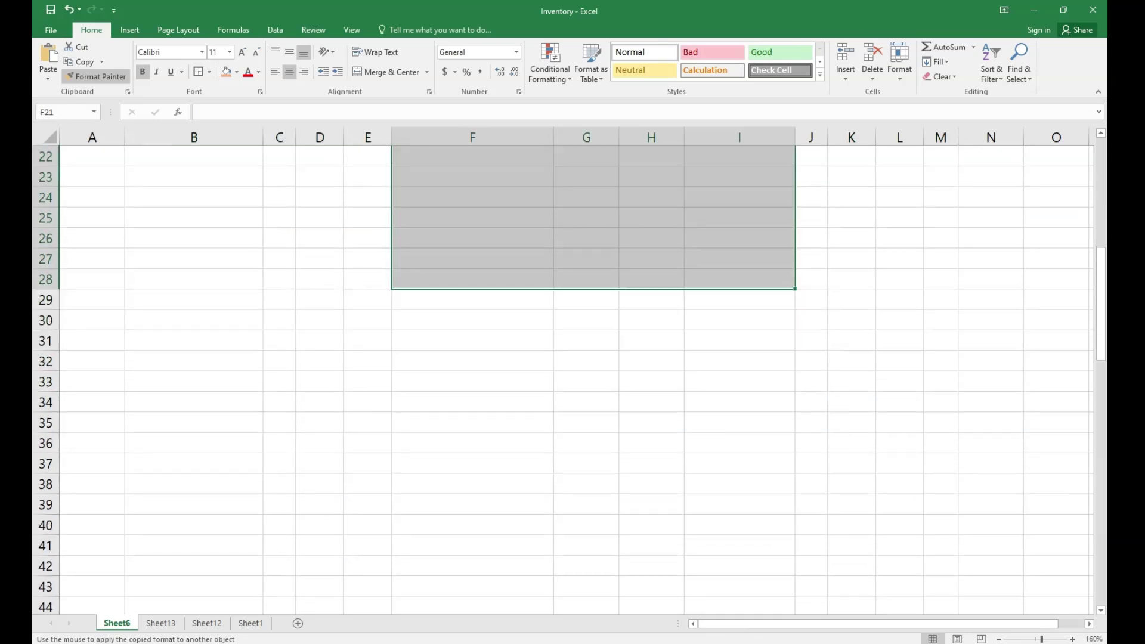
pyautogui.moveTo(194, 362); pyautogui.dragTo(367, 505)
pyautogui.moveTo(472, 382)
pyautogui.mouseDown()
pyautogui.moveTo(740, 505)
pyautogui.moveTo(739, 525)
pyautogui.mouseUp()
pyautogui.moveTo(900, 361); pyautogui.dragTo(941, 443)
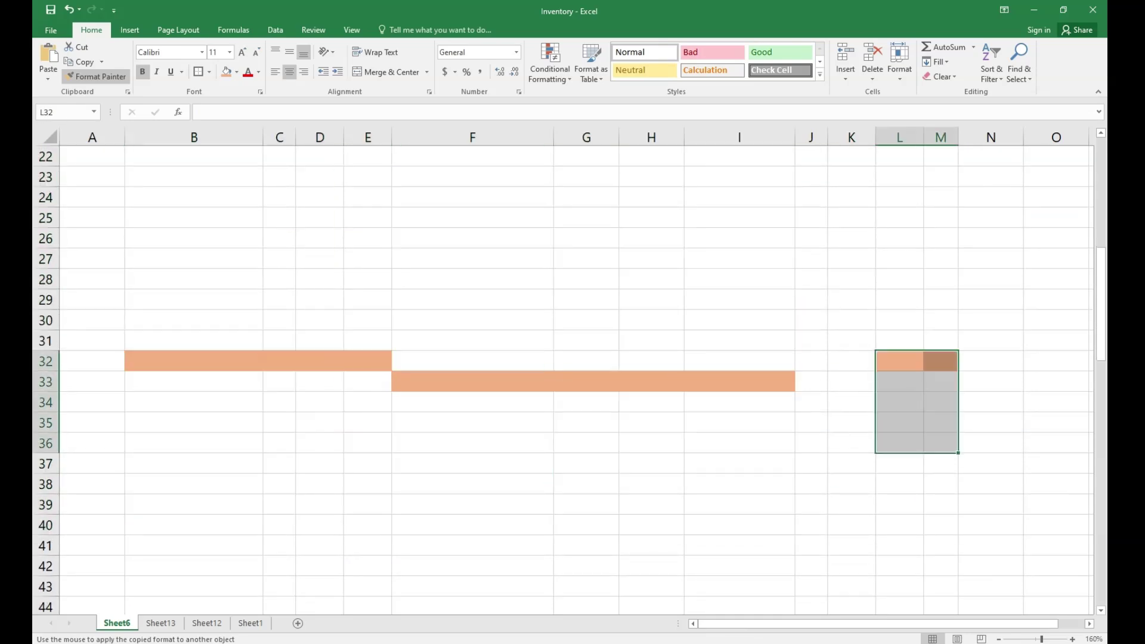
# Step: Apply the locked table formatting to several more small empty ranges, including blocks starting at B39 and F39, and J41:K44
pyautogui.moveTo(739, 239); pyautogui.dragTo(740, 300)
pyautogui.moveTo(851, 218); pyautogui.dragTo(900, 280)
pyautogui.moveTo(472, 197); pyautogui.dragTo(472, 259)
pyautogui.moveTo(194, 198); pyautogui.dragTo(194, 239)
pyautogui.scroll(-2, 194, 298)
pyautogui.moveTo(194, 381); pyautogui.dragTo(194, 443)
pyautogui.moveTo(472, 382)
pyautogui.mouseDown()
pyautogui.moveTo(651, 504)
pyautogui.moveTo(652, 443)
pyautogui.mouseUp()
pyautogui.moveTo(811, 423); pyautogui.dragTo(851, 485)
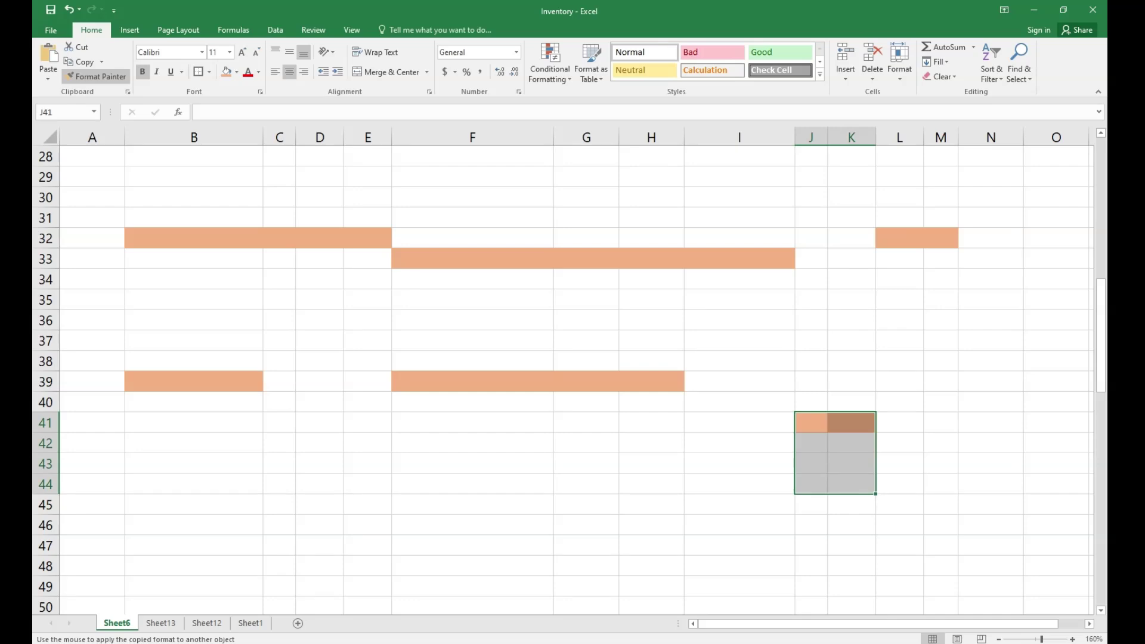